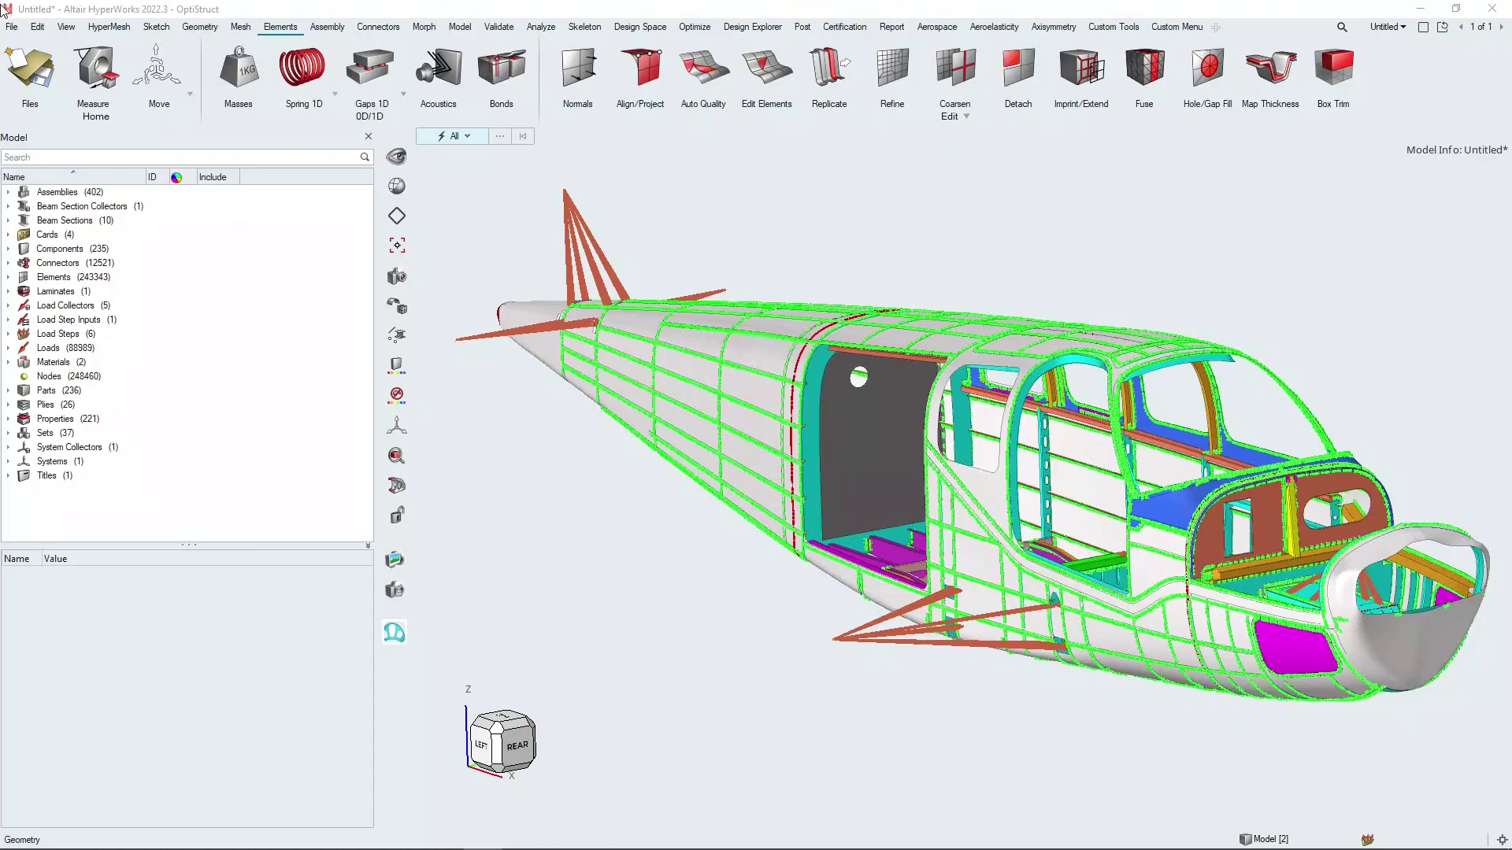
Browse the Mesh, Geometry and Elements ribbon tool sets, ending back on the Mesh tools.
{"action": "left_click", "coordinate": [237, 30]}
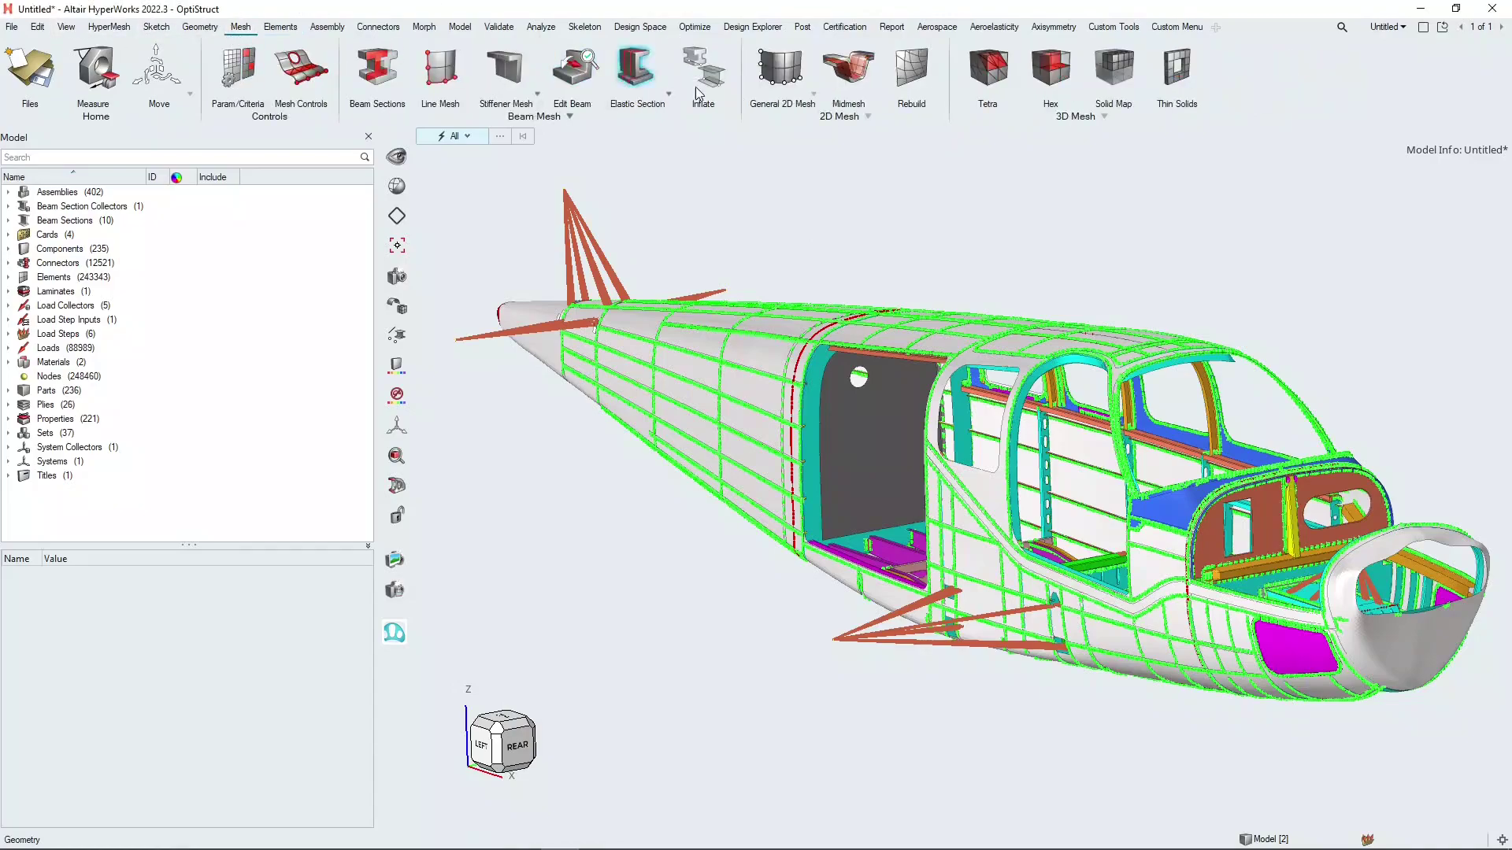
{"action": "left_click", "coordinate": [199, 27]}
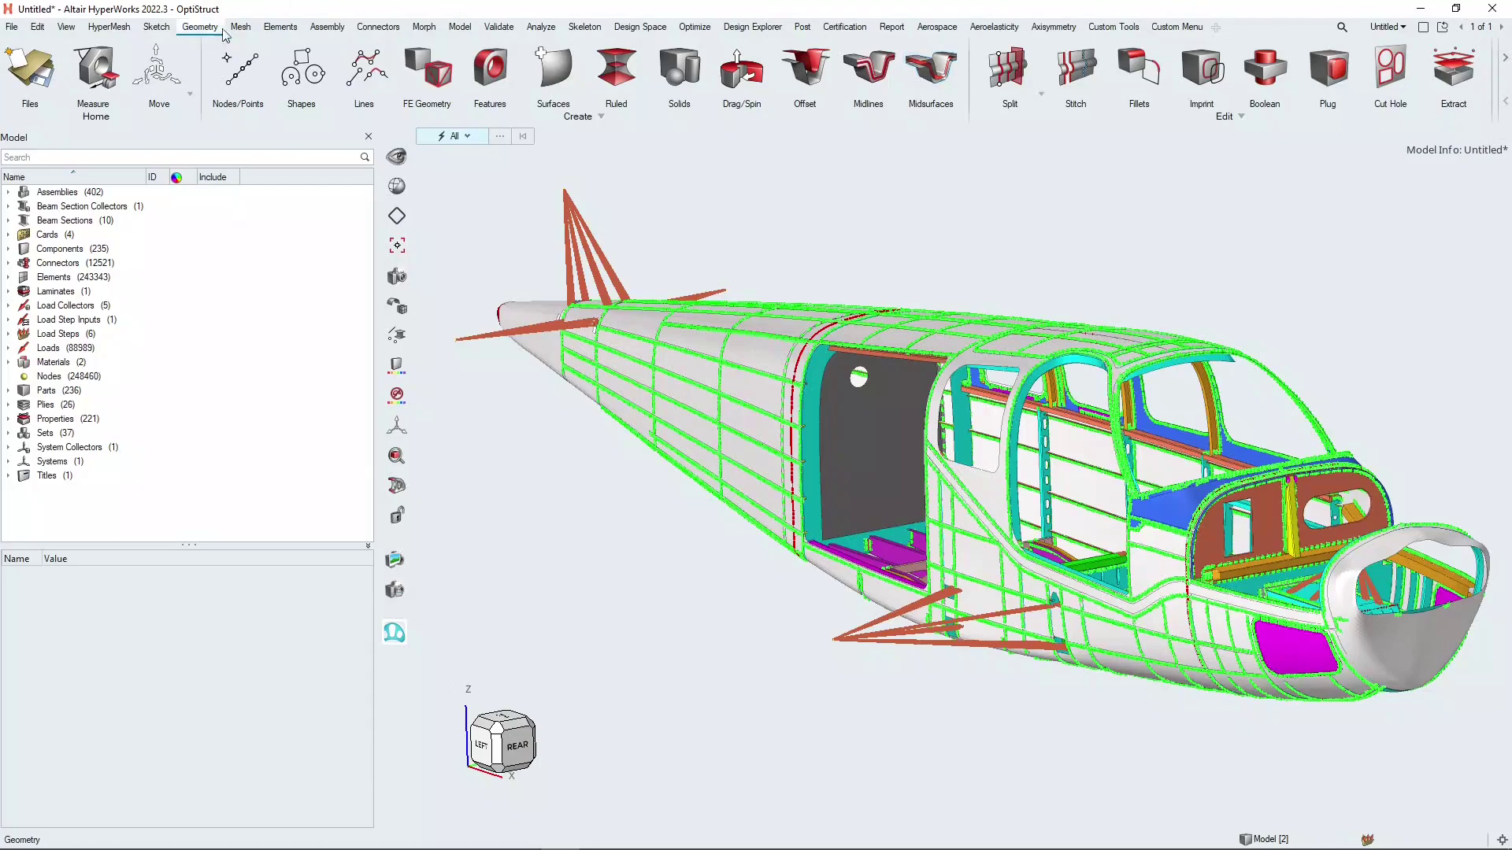
{"action": "left_click", "coordinate": [281, 26]}
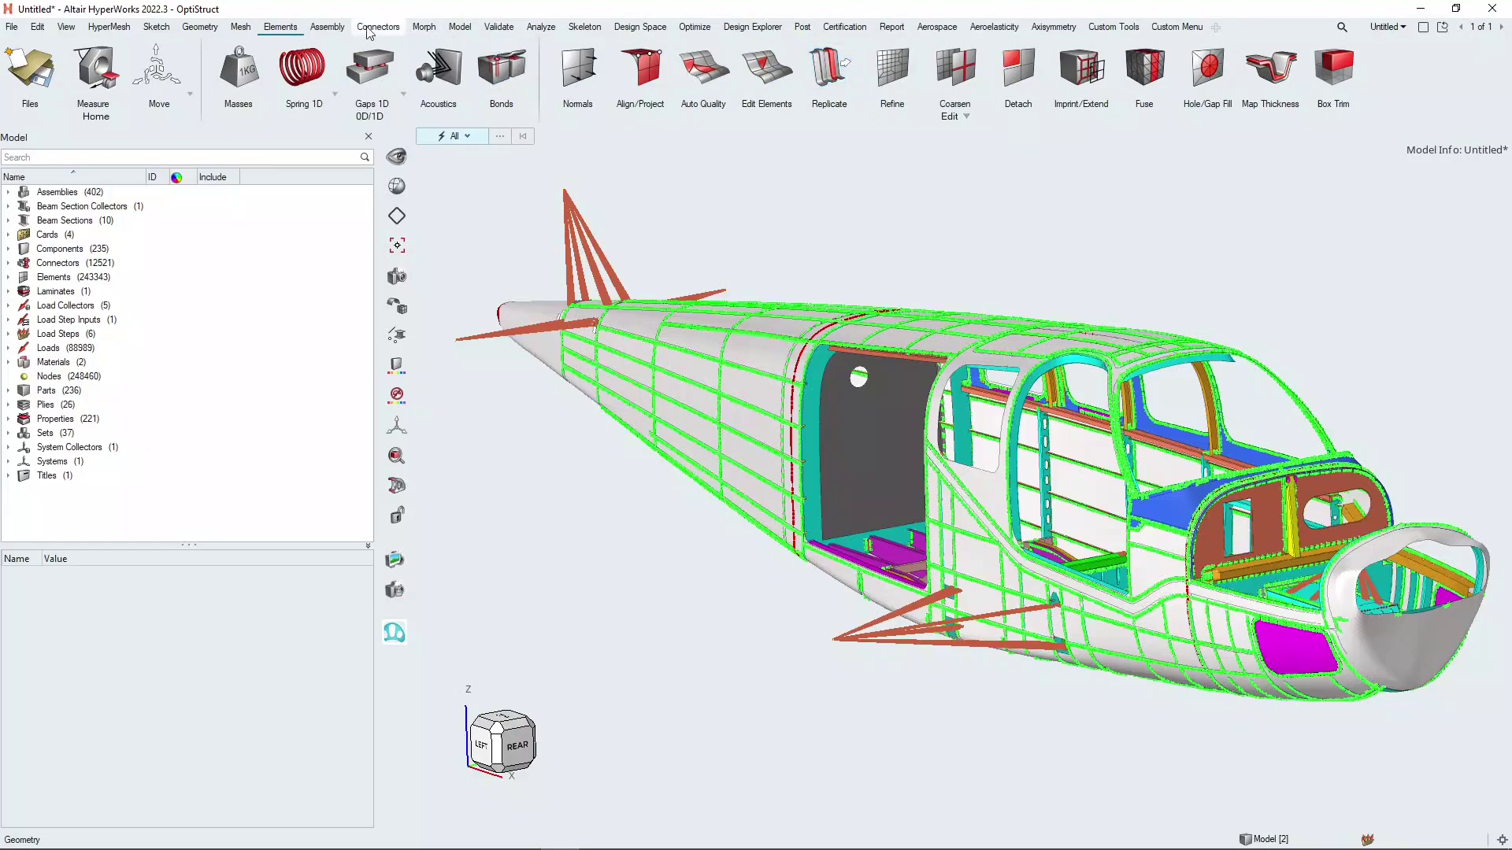
{"action": "left_click", "coordinate": [240, 26]}
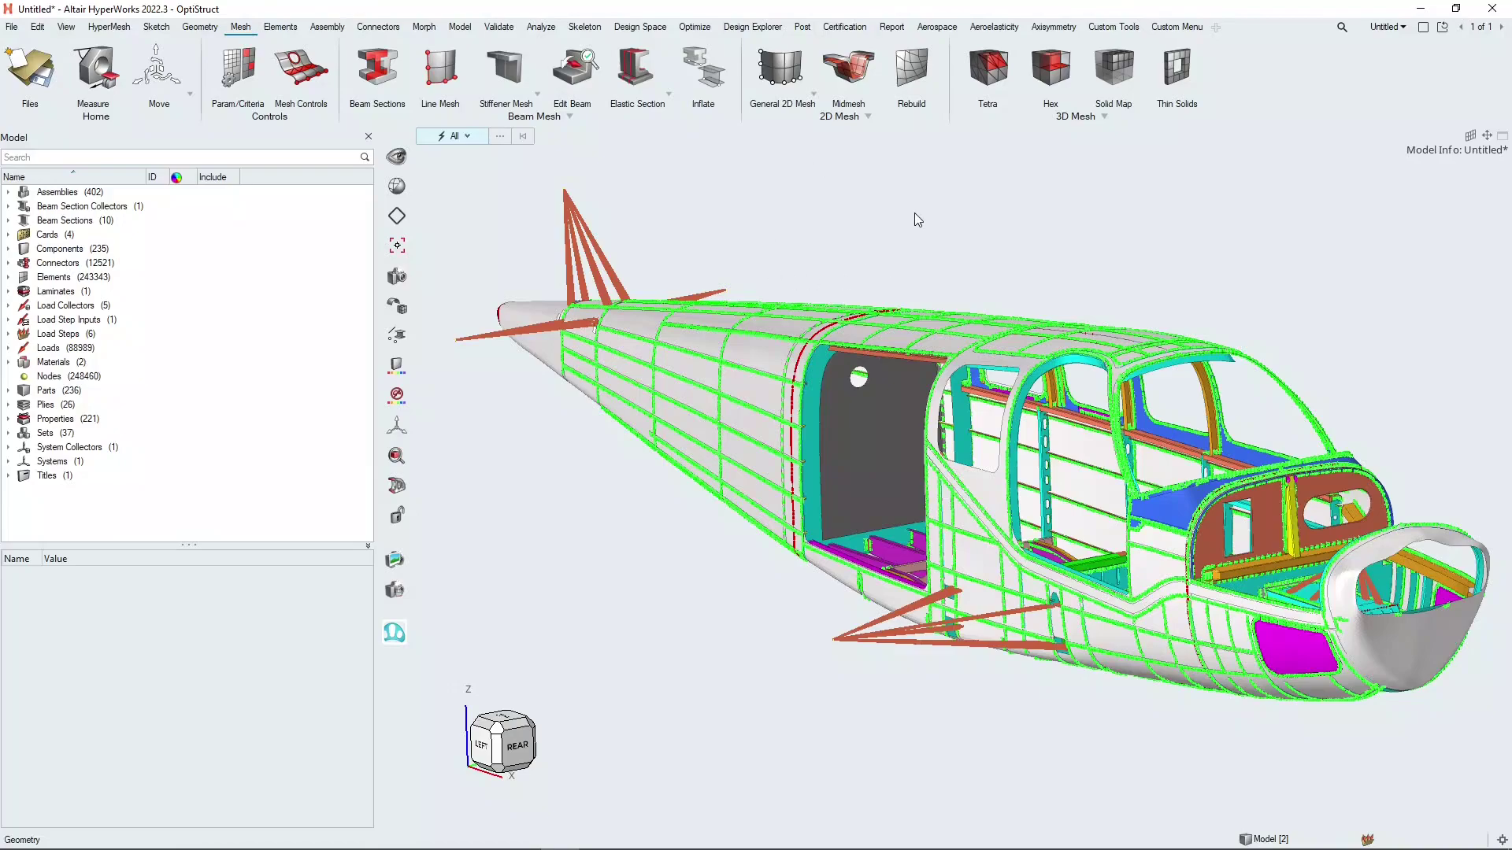
Choose the two-pane side-by-side layout and load HyperView into the right-hand pane.
{"action": "left_click", "coordinate": [1425, 28]}
{"action": "left_click", "coordinate": [1453, 36]}
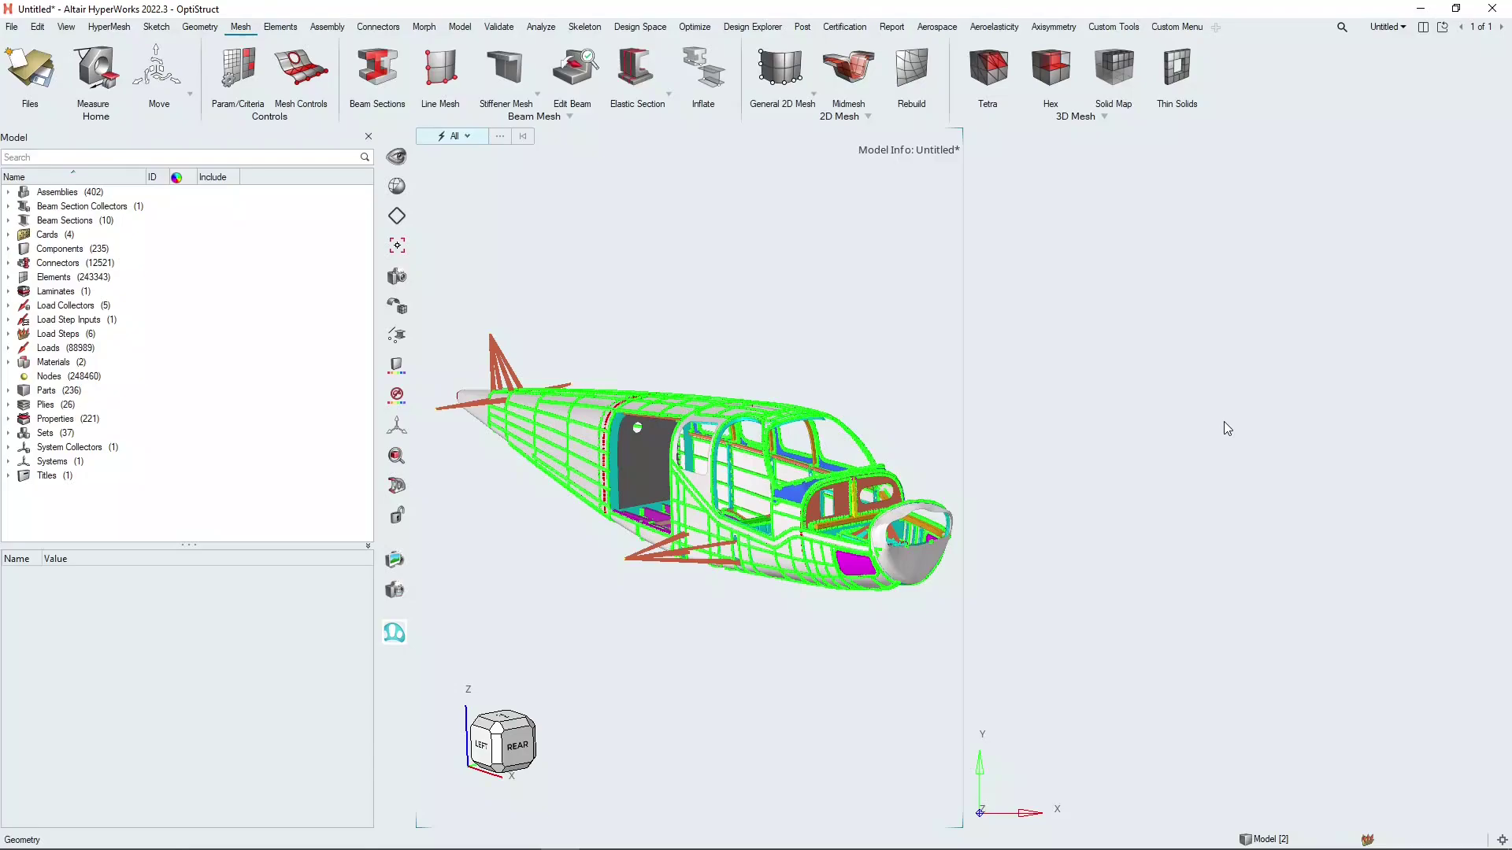
{"action": "left_click", "coordinate": [1226, 405]}
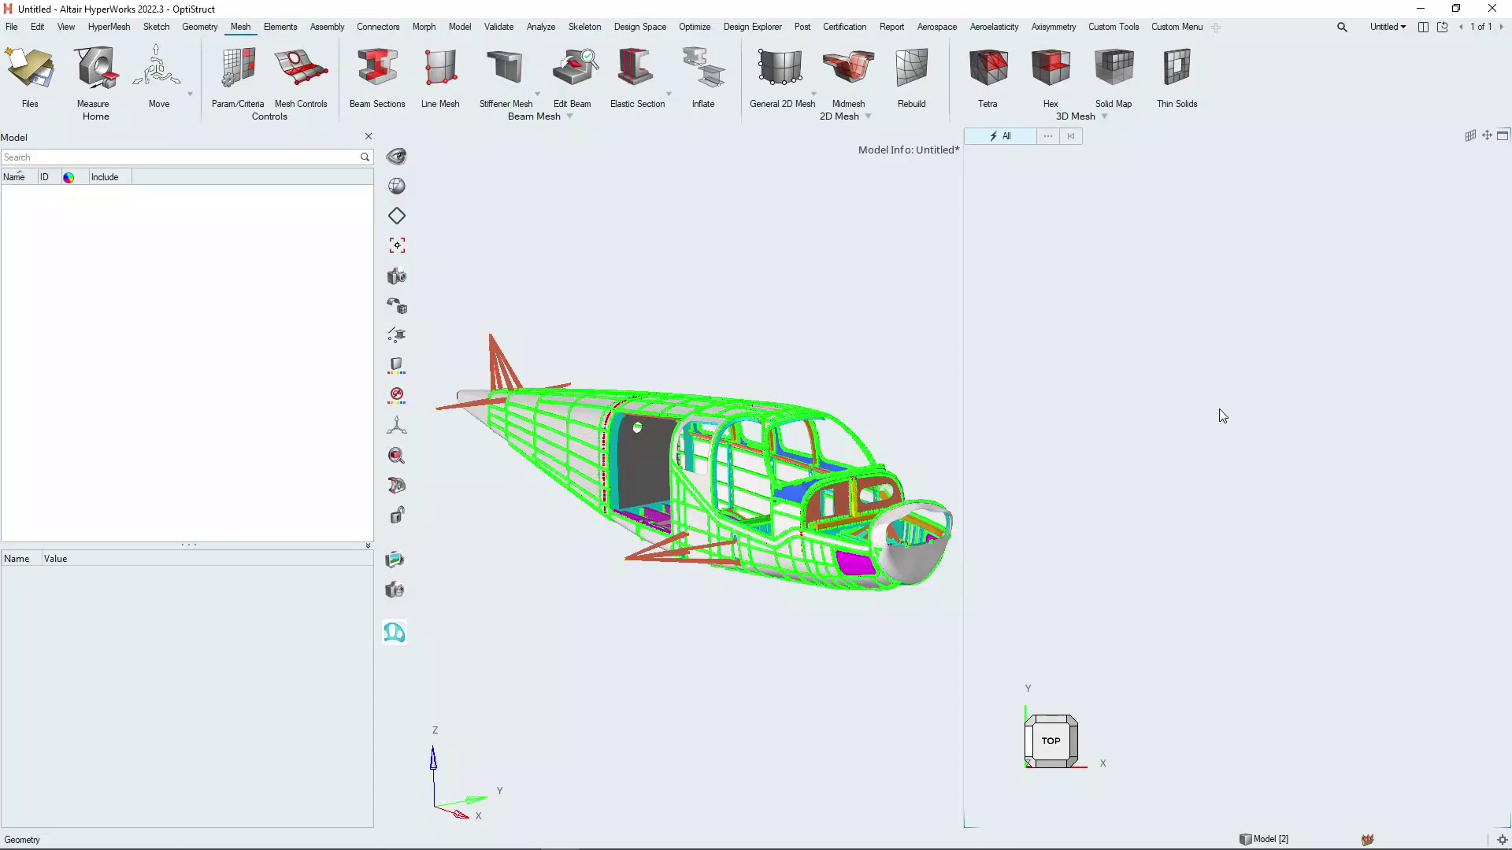
{"action": "left_click", "coordinate": [105, 25]}
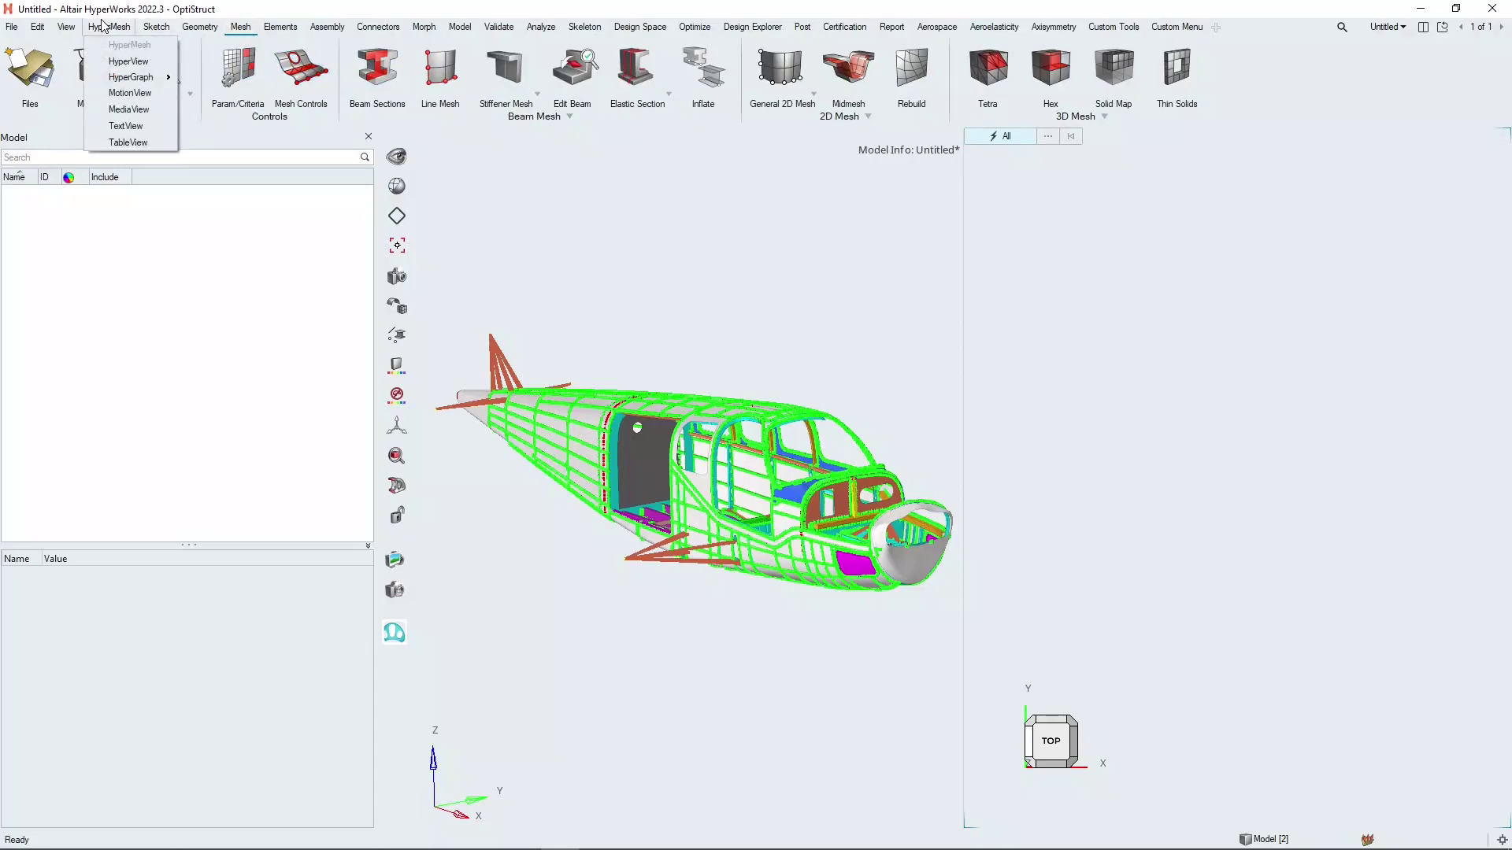
{"action": "left_click", "coordinate": [121, 63]}
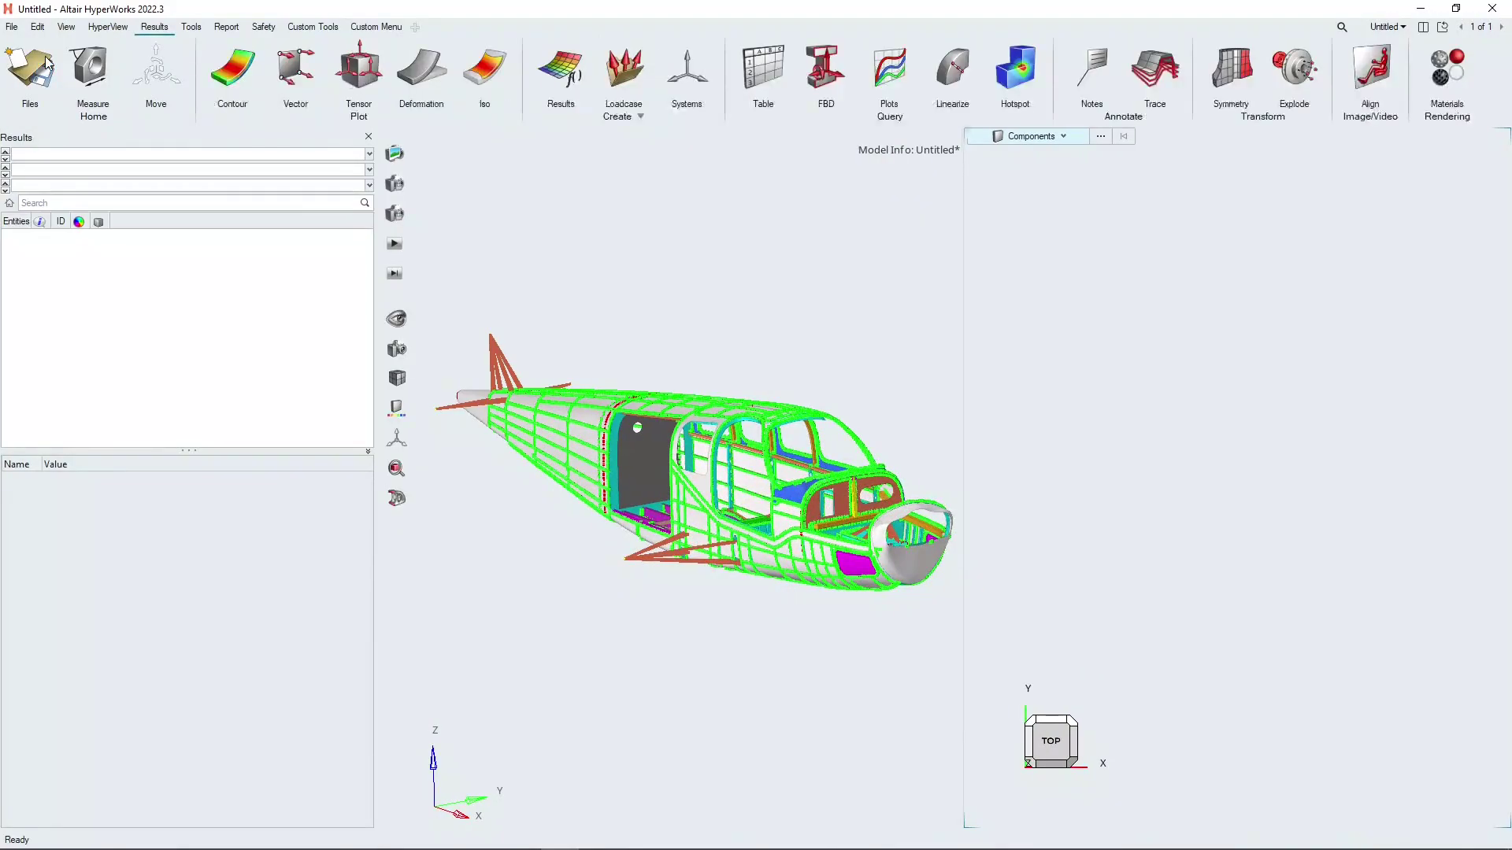
Load the aircraft model and results, then select Subcase 1 through Subcase 11 under Load Cases.
{"action": "left_click", "coordinate": [48, 63]}
{"action": "left_click", "coordinate": [1474, 802]}
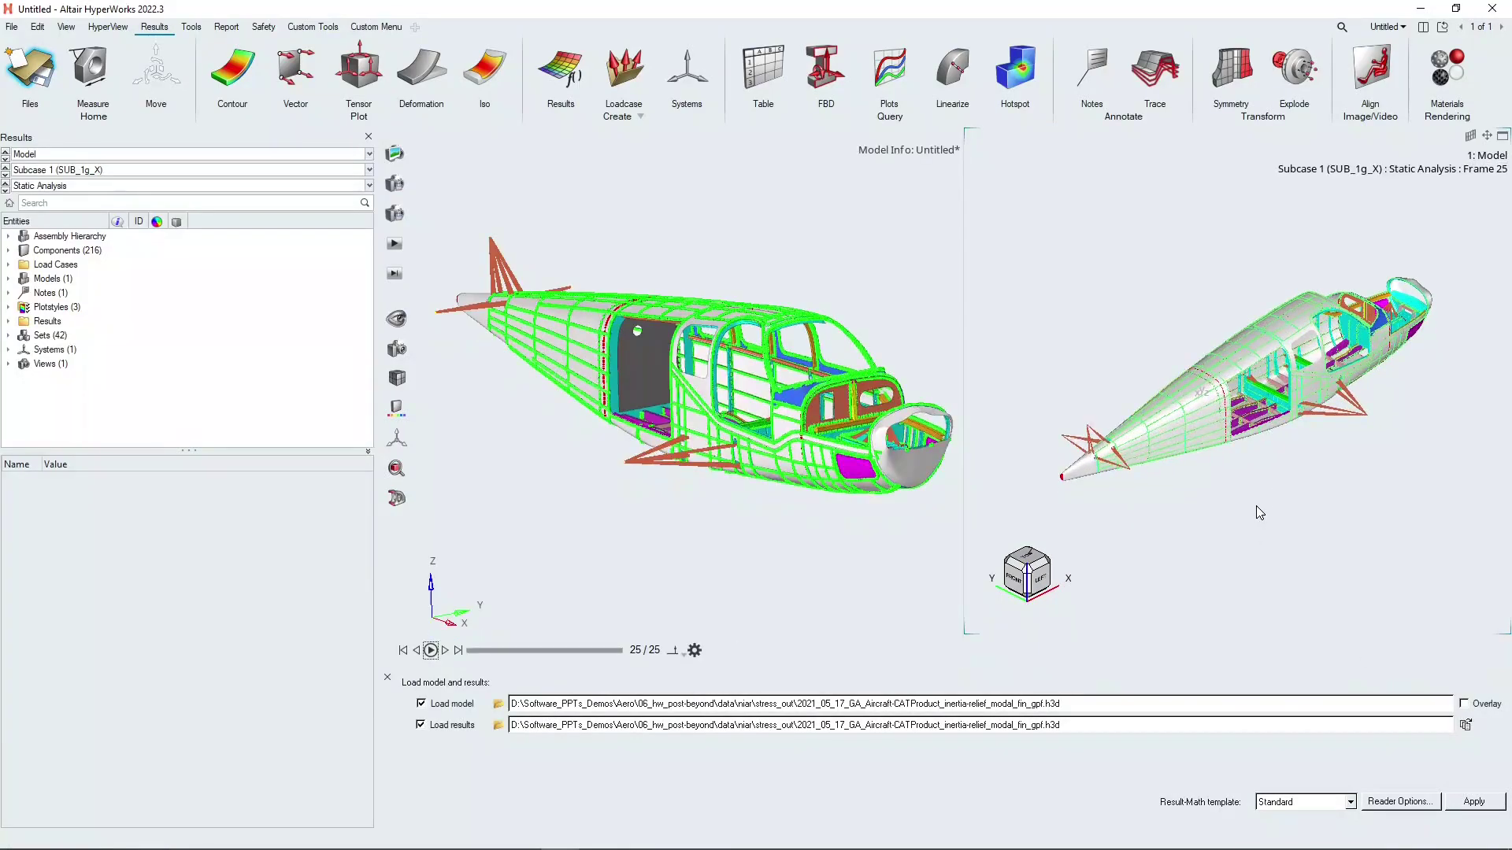
{"action": "left_click", "coordinate": [8, 265]}
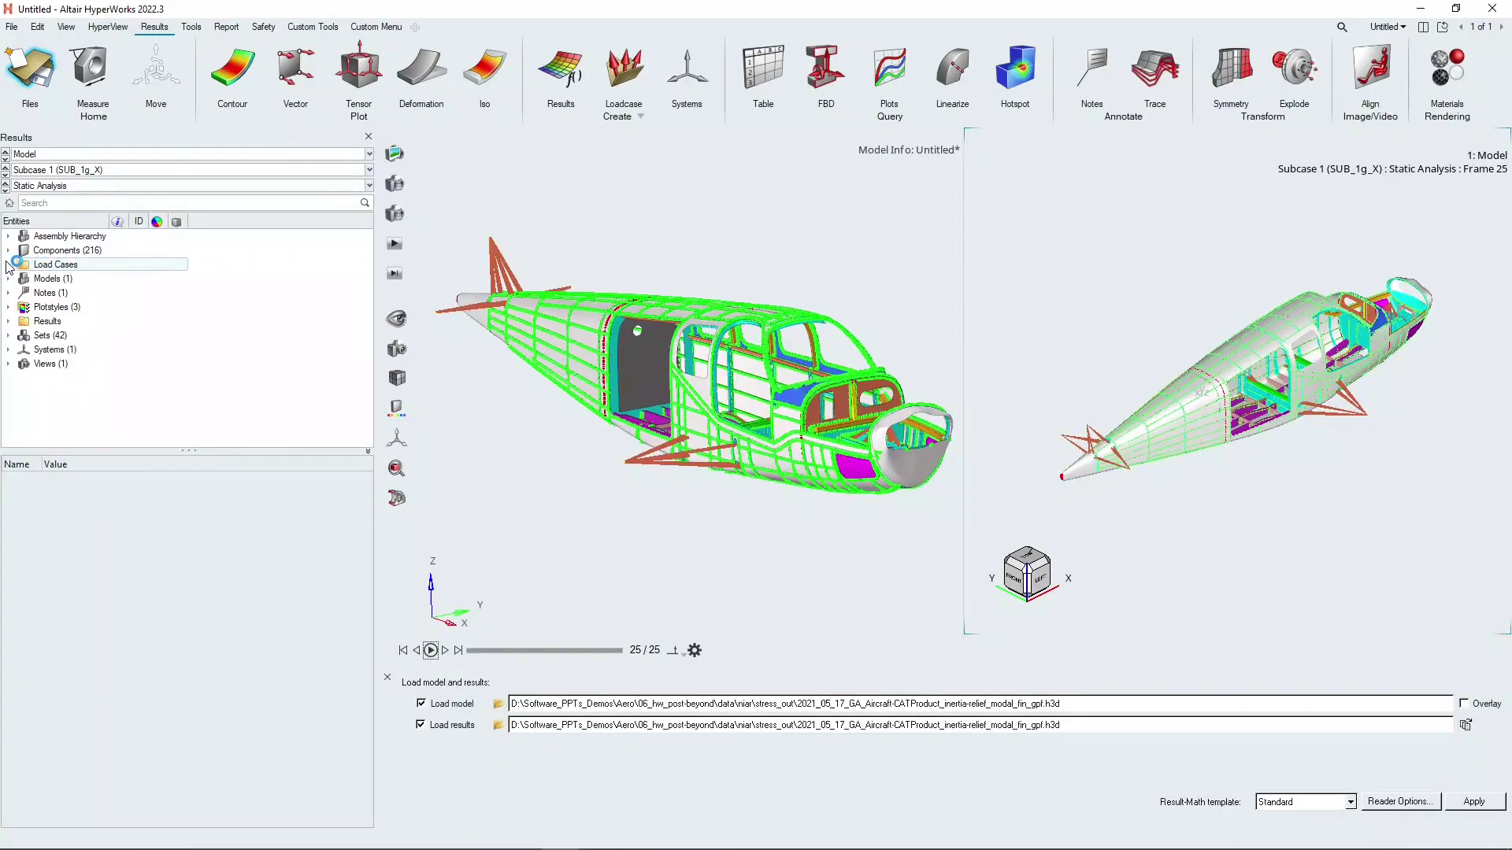
{"action": "left_click", "coordinate": [25, 279]}
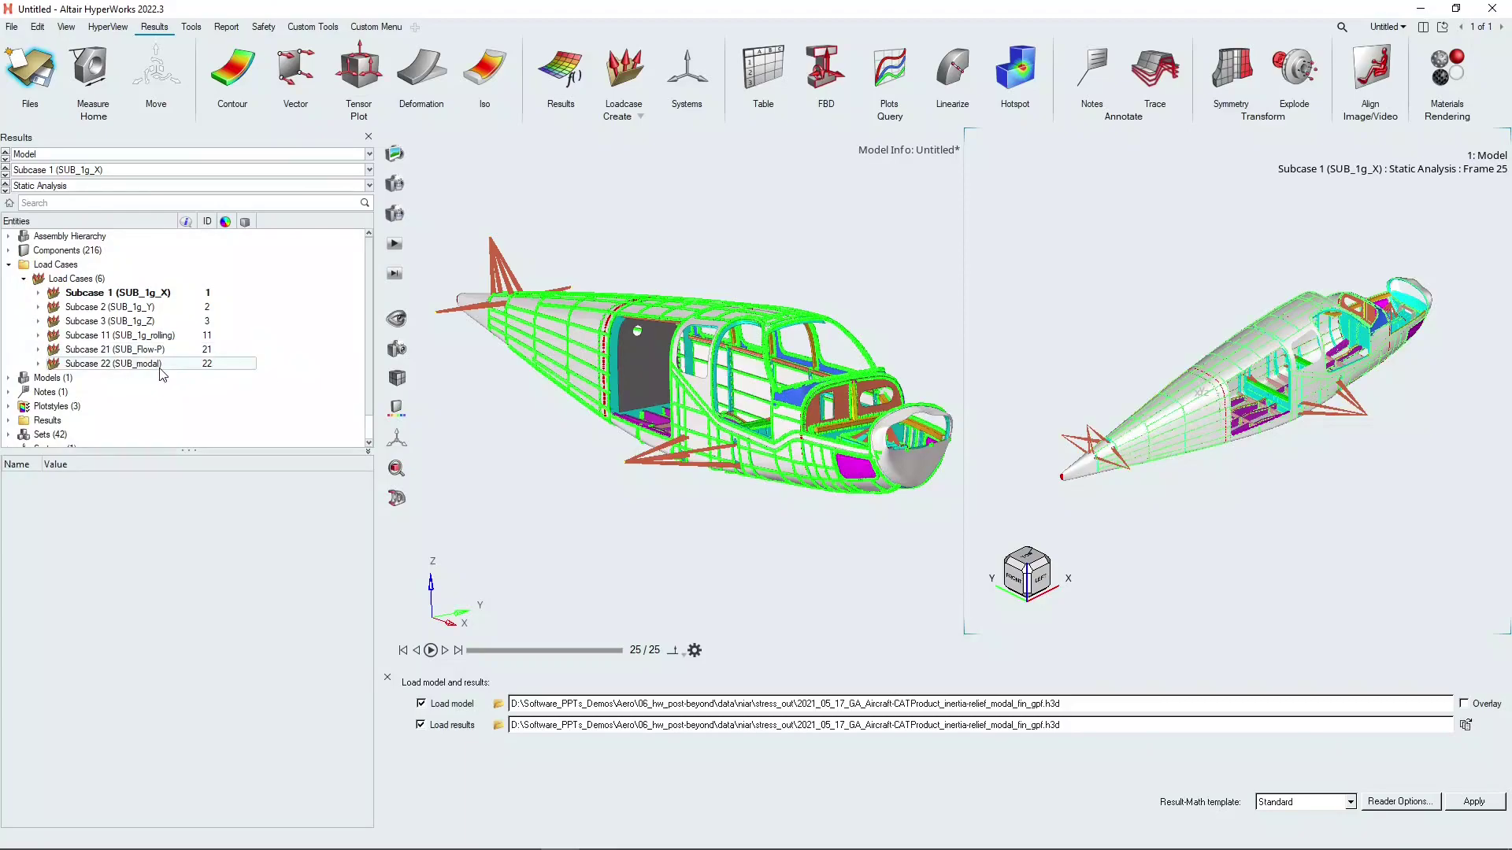
{"action": "left_click", "coordinate": [162, 294]}
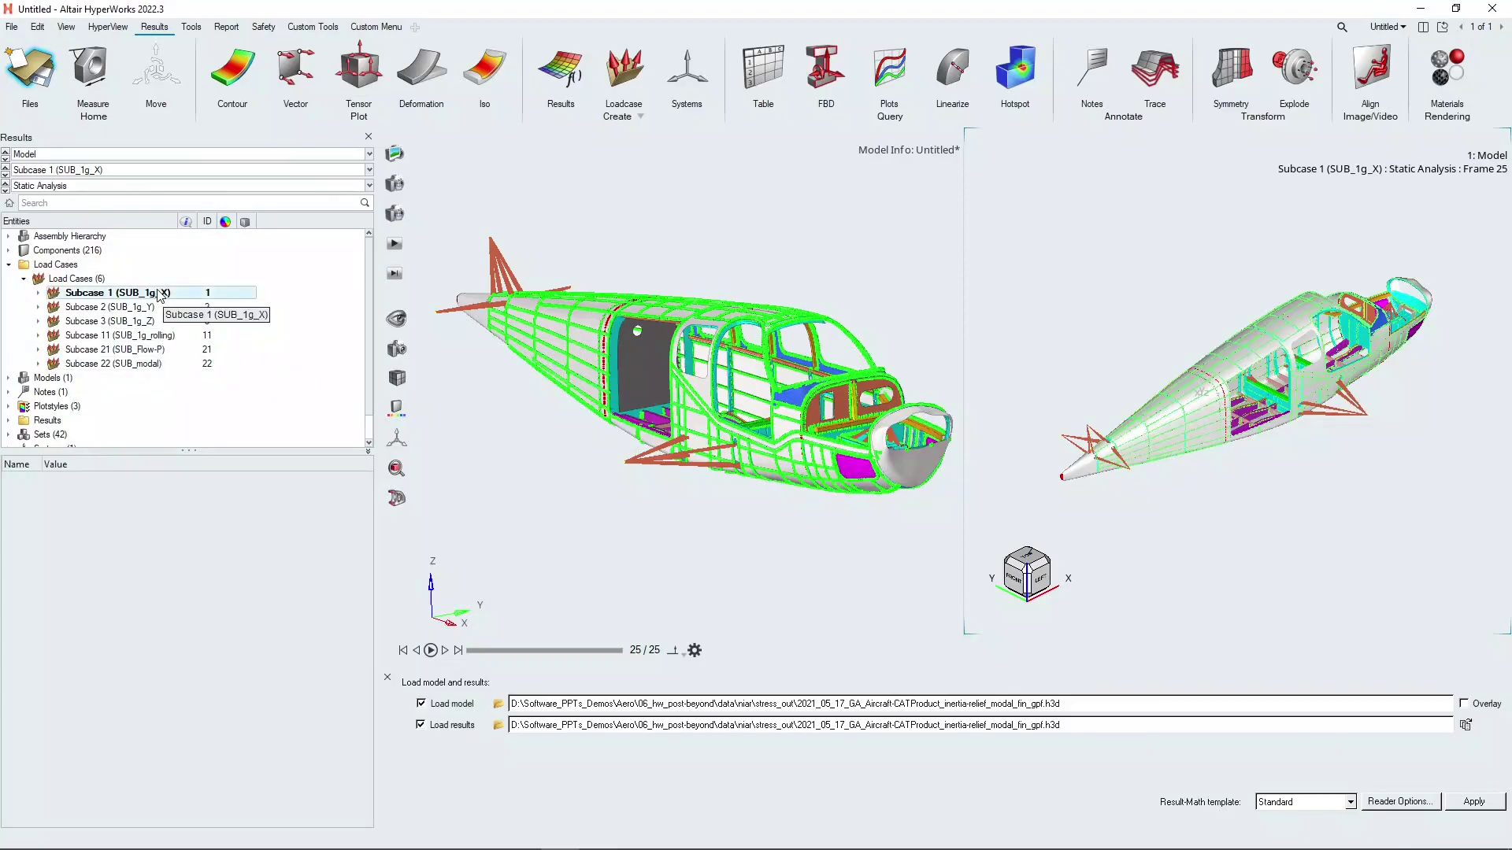
{"action": "left_click", "coordinate": [130, 336], "text": "shift"}
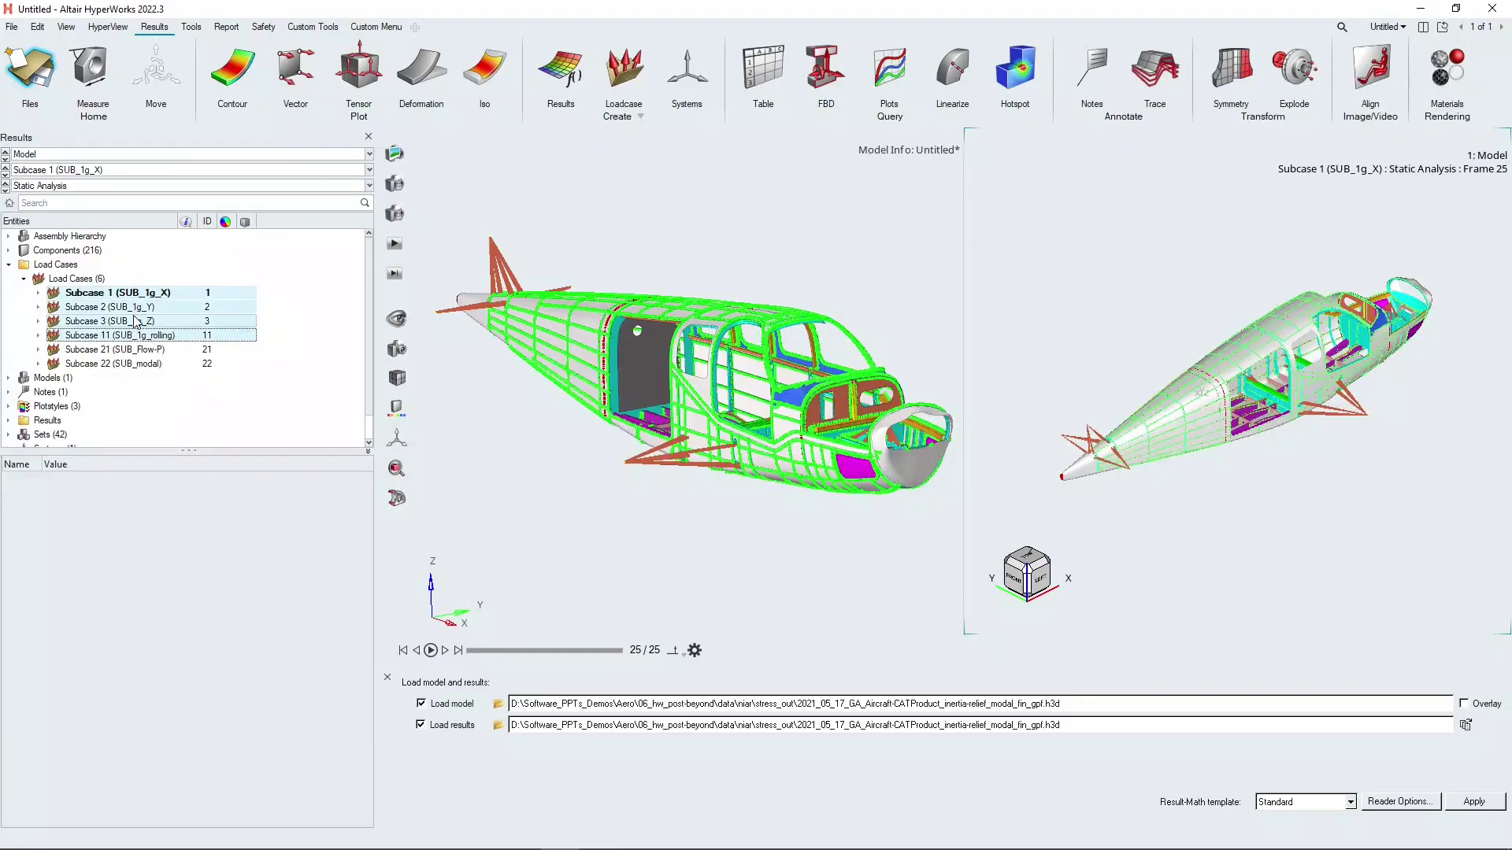
Create a Linear-Superposition derived load case from the selected subcases.
{"action": "right_click", "coordinate": [130, 325]}
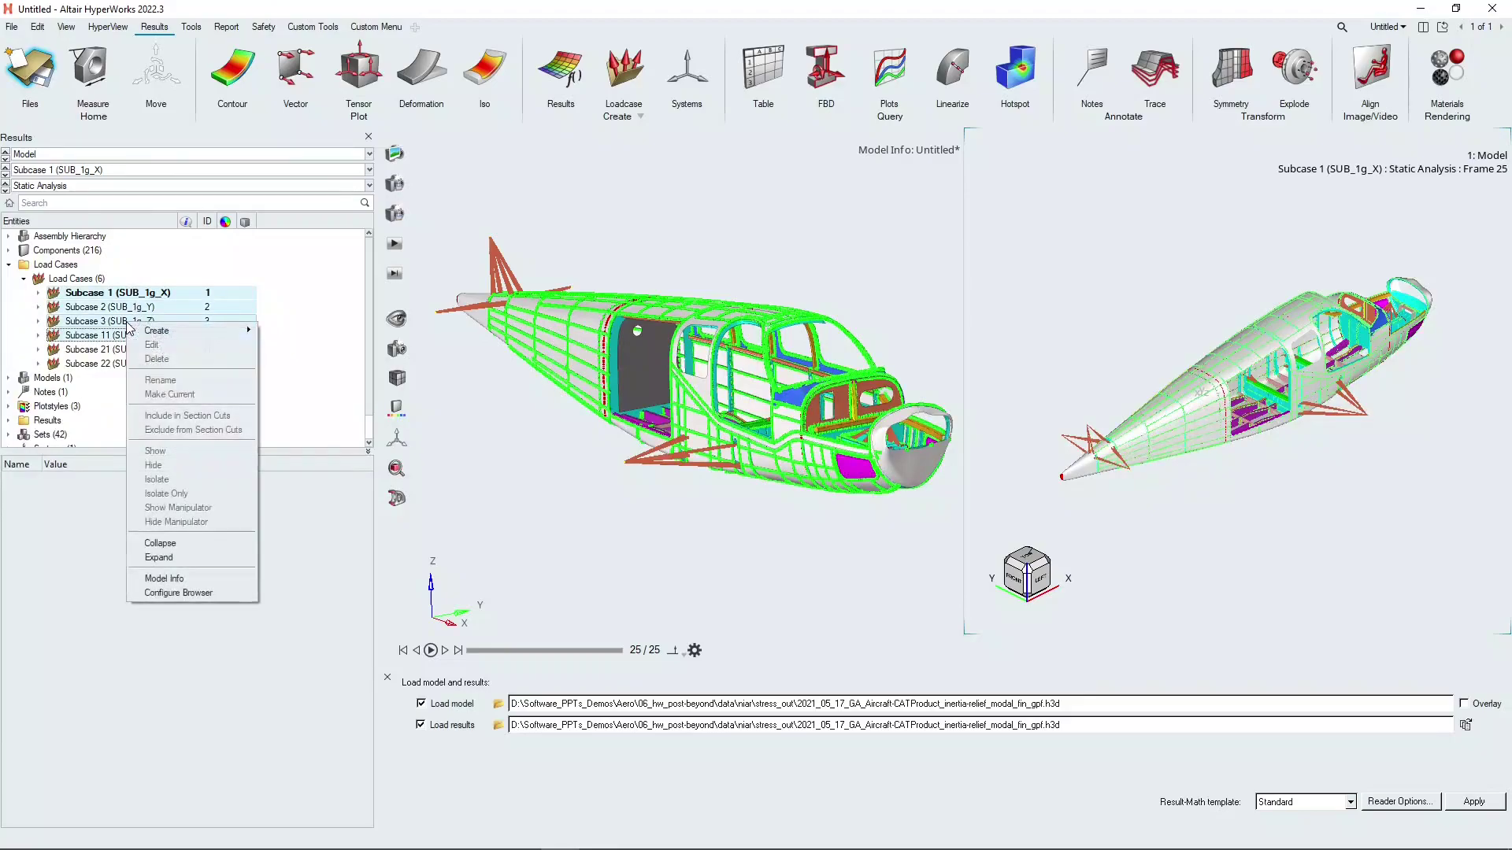
{"action": "mouse_move", "coordinate": [165, 333]}
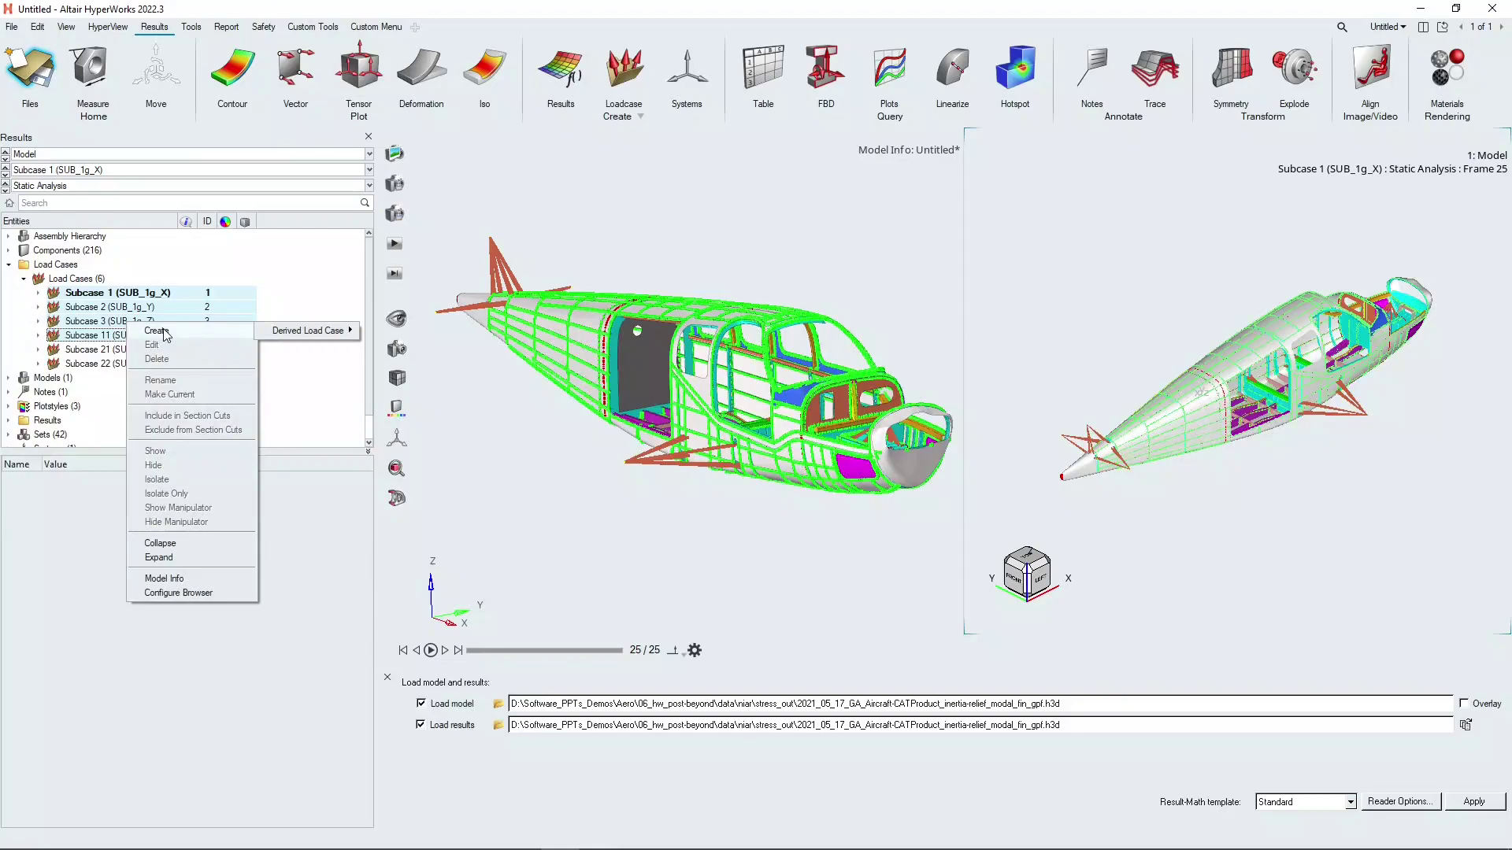
{"action": "mouse_move", "coordinate": [303, 331]}
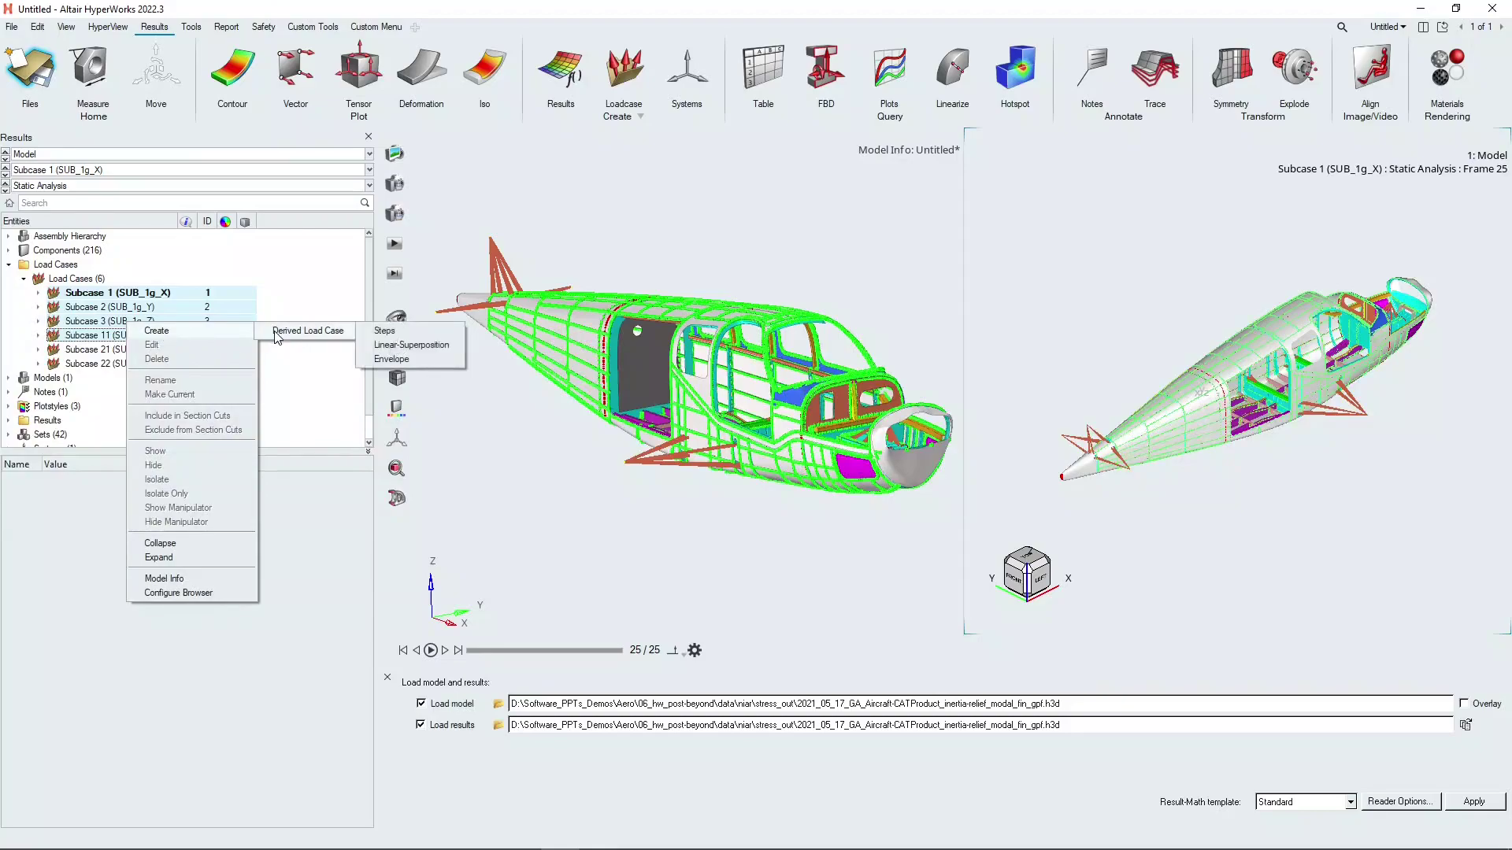
{"action": "left_click", "coordinate": [425, 346]}
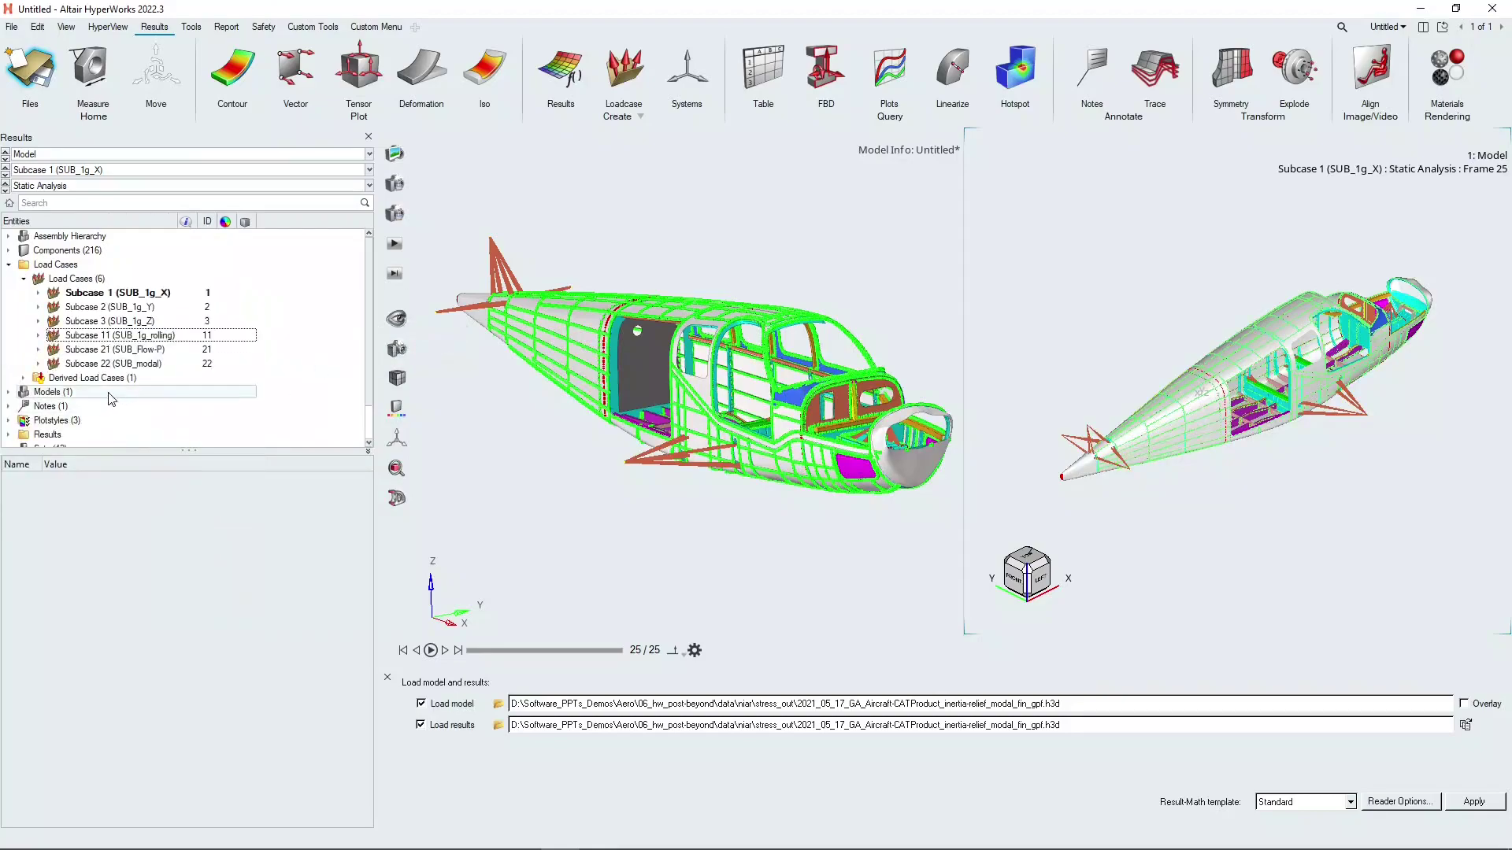
{"action": "left_click", "coordinate": [24, 379]}
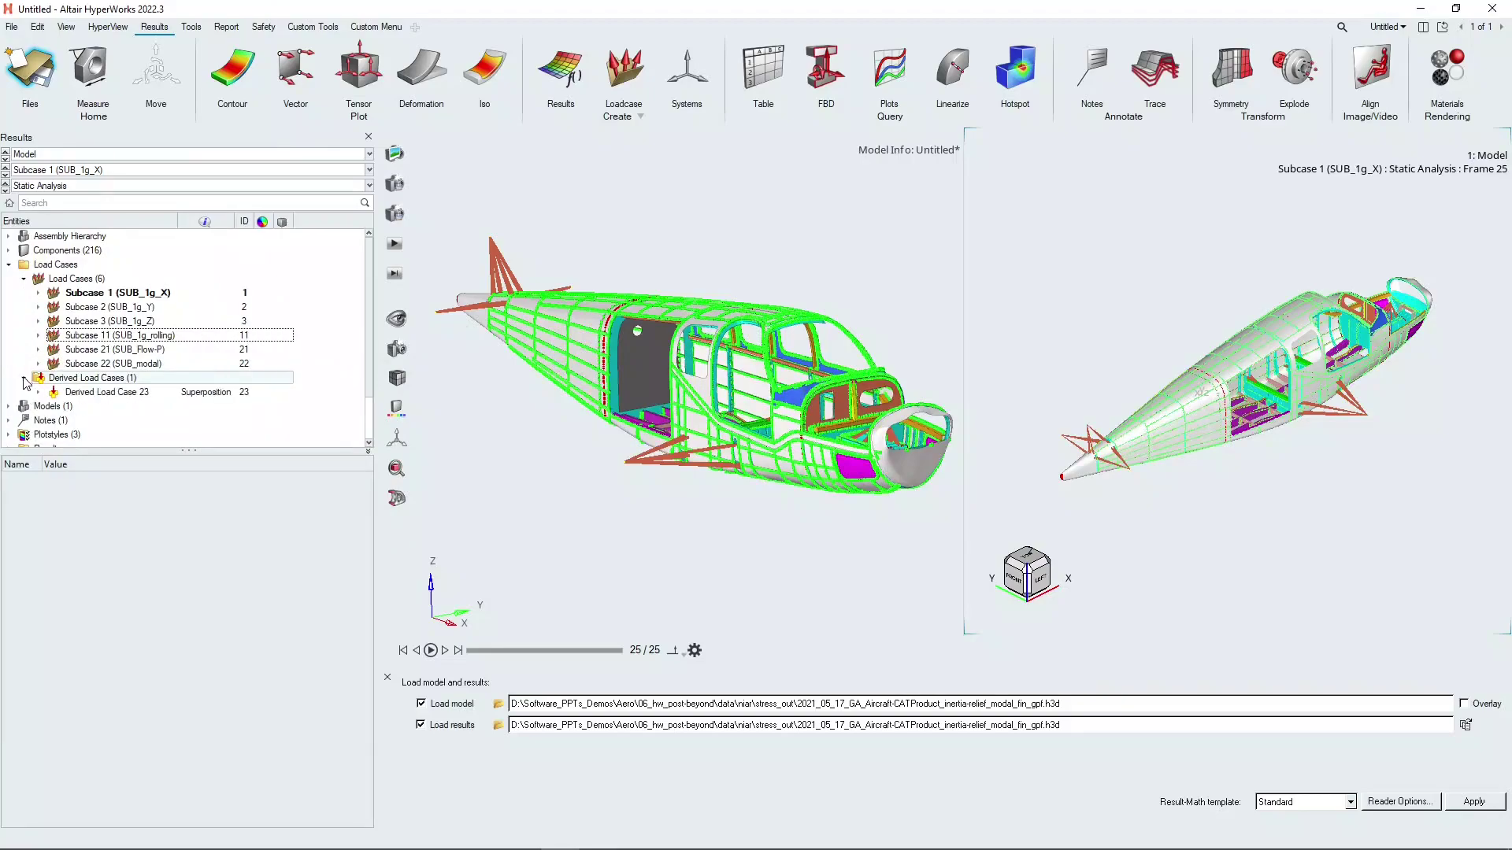
{"action": "left_click", "coordinate": [37, 392]}
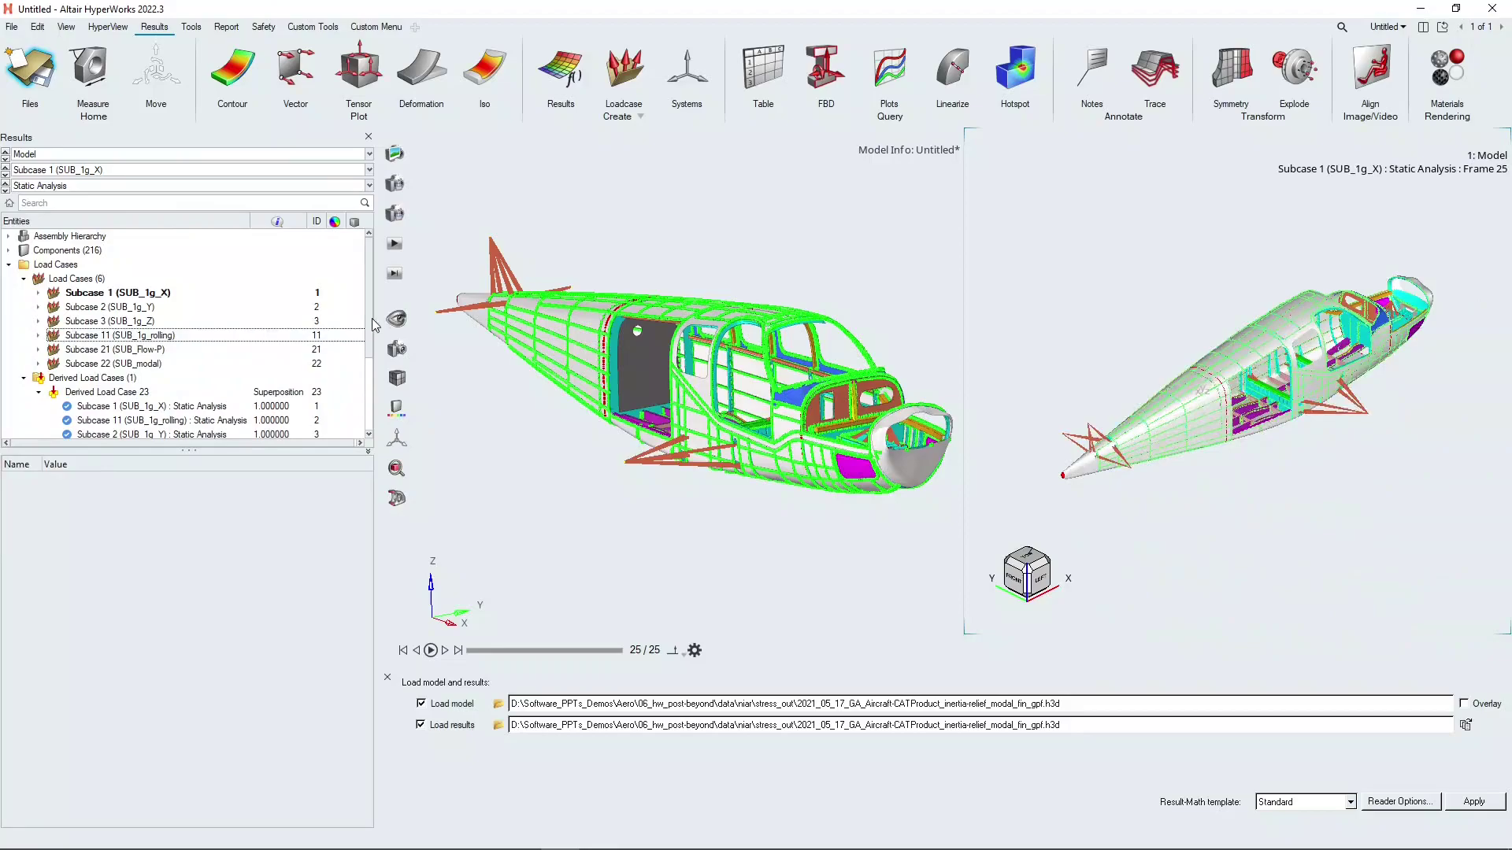
{"action": "left_click_drag", "start_coordinate": [370, 288], "coordinate": [367, 341]}
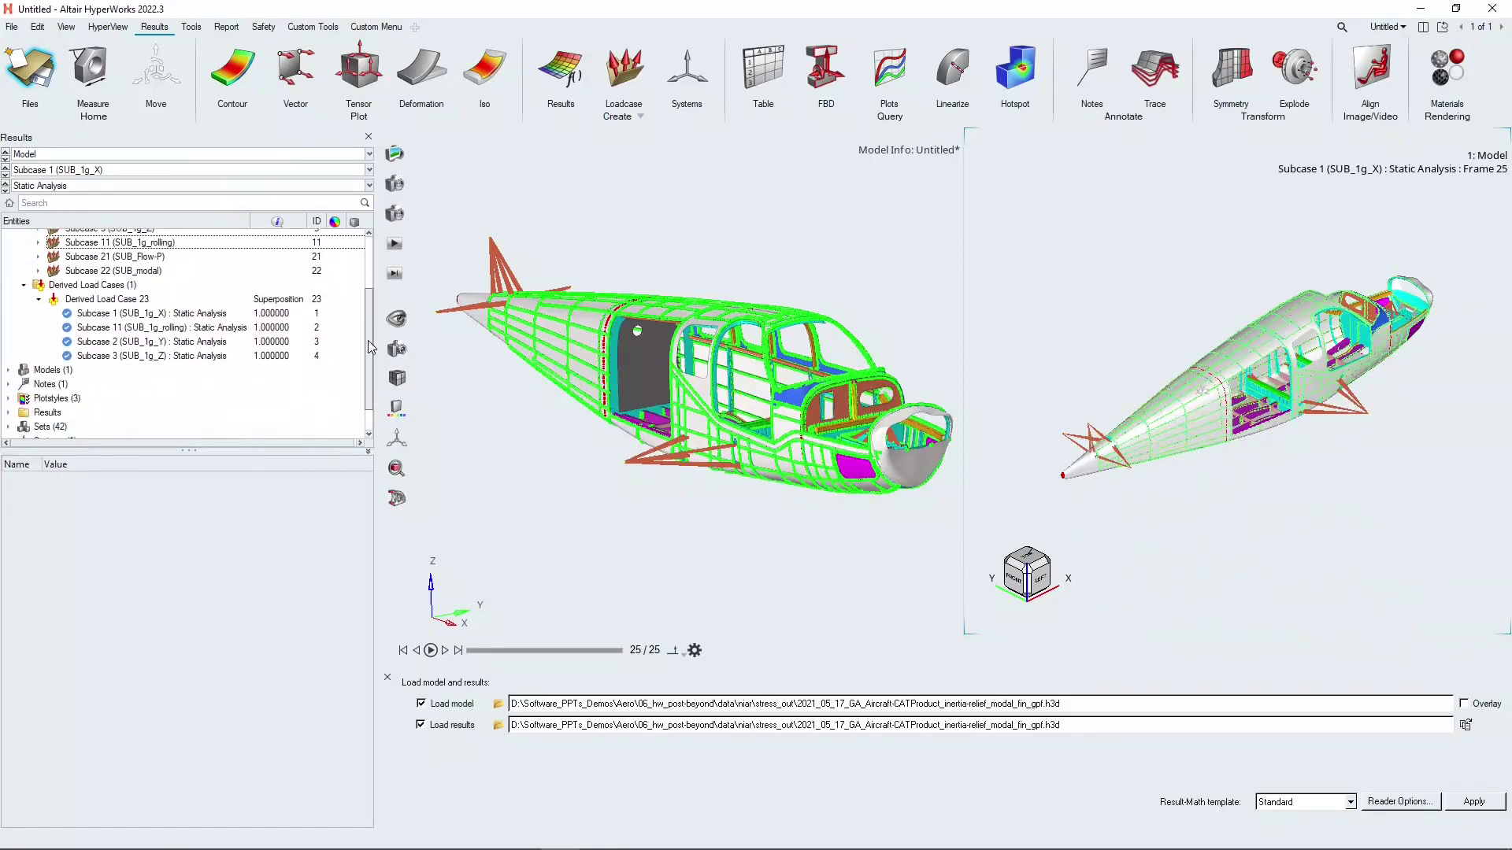
Rename Derived Load Case 23 to LSP1.
{"action": "right_click", "coordinate": [127, 301]}
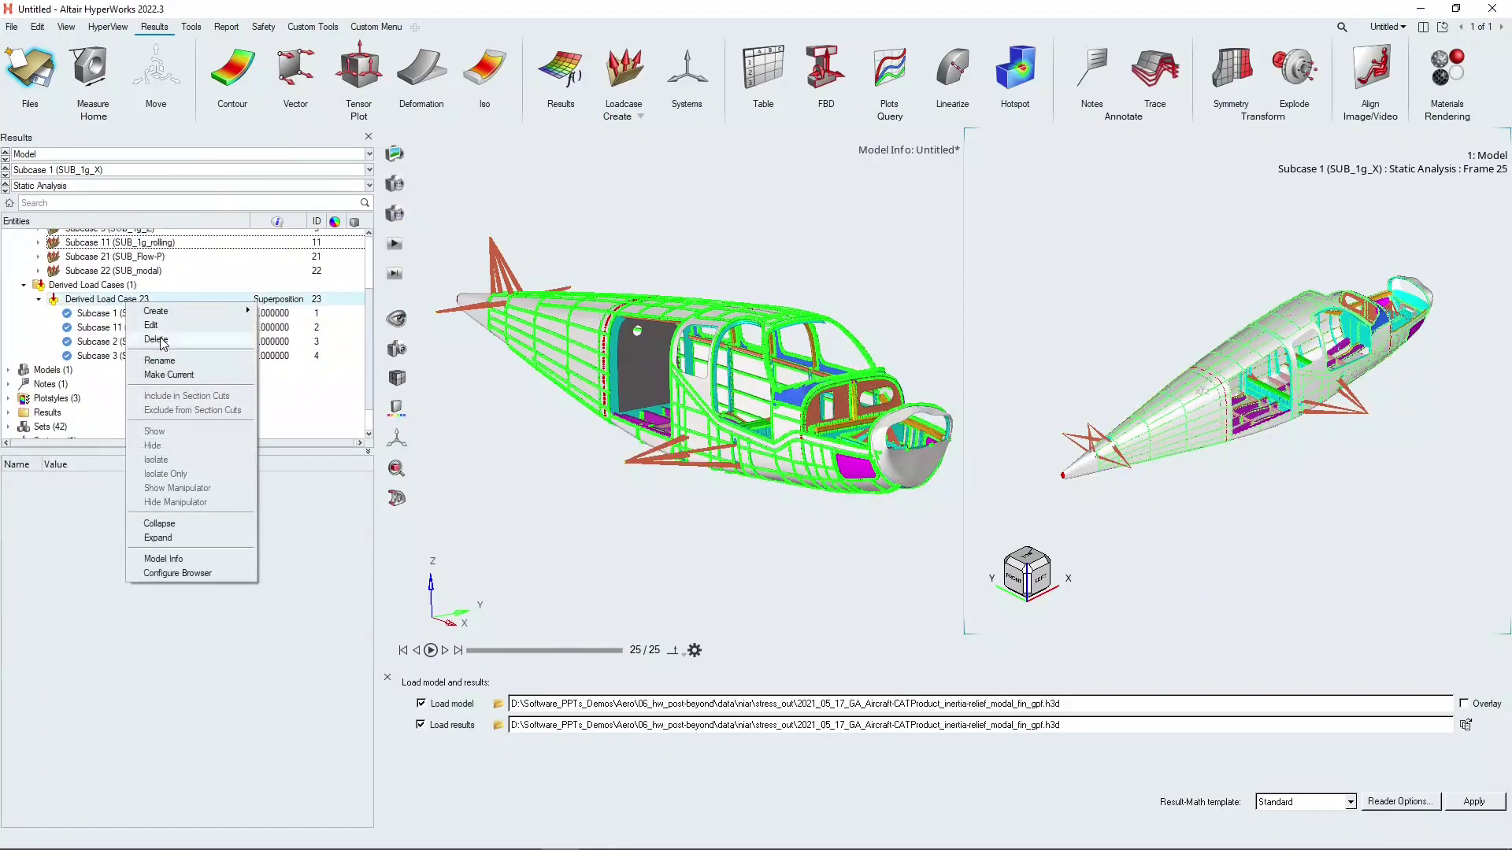
{"action": "left_click", "coordinate": [160, 360]}
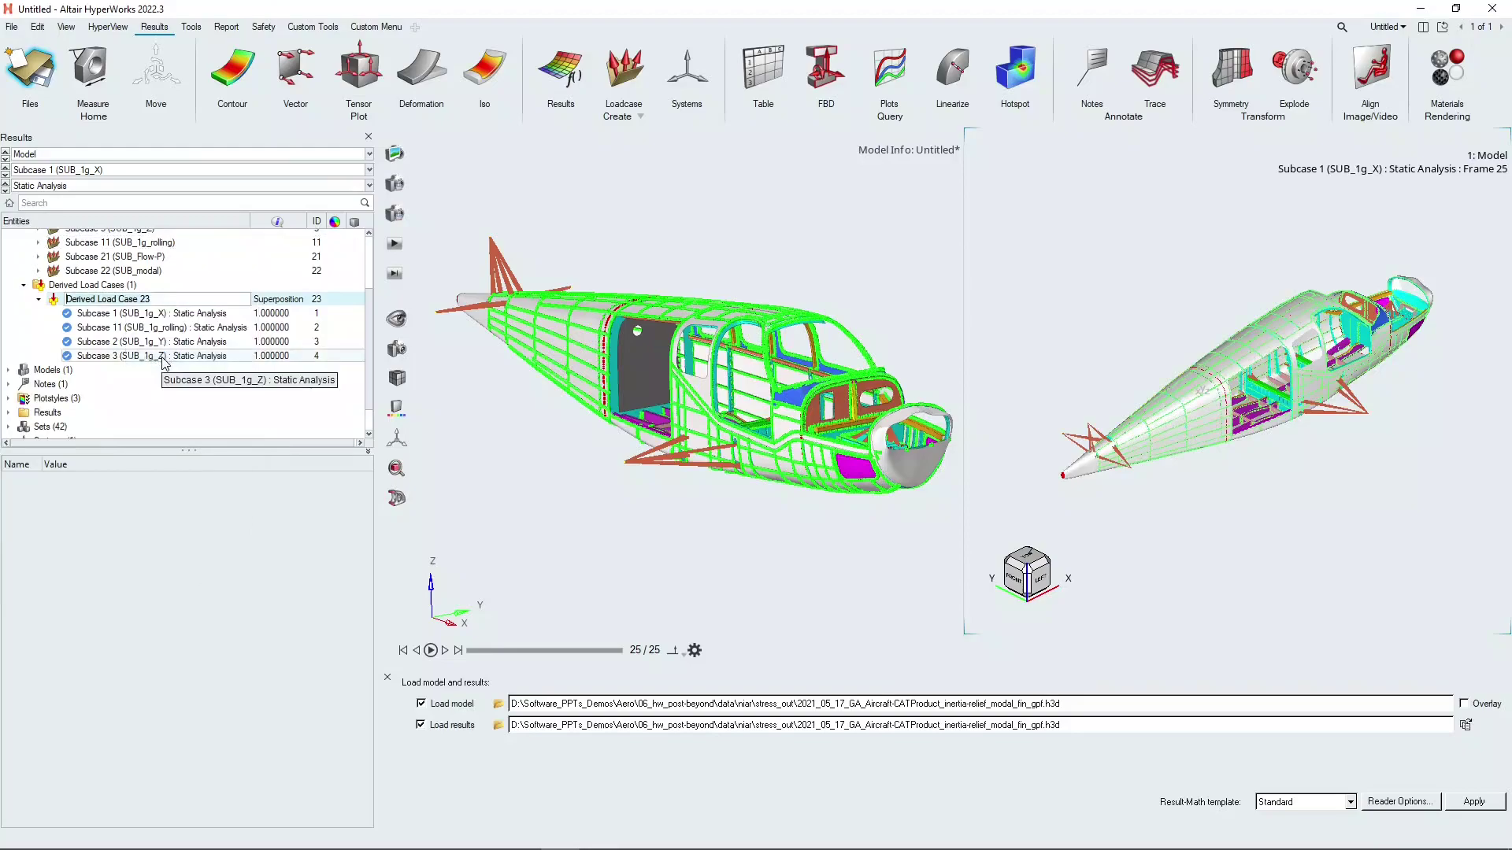
{"action": "type", "text": "LSP1"}
{"action": "key", "text": "Return"}
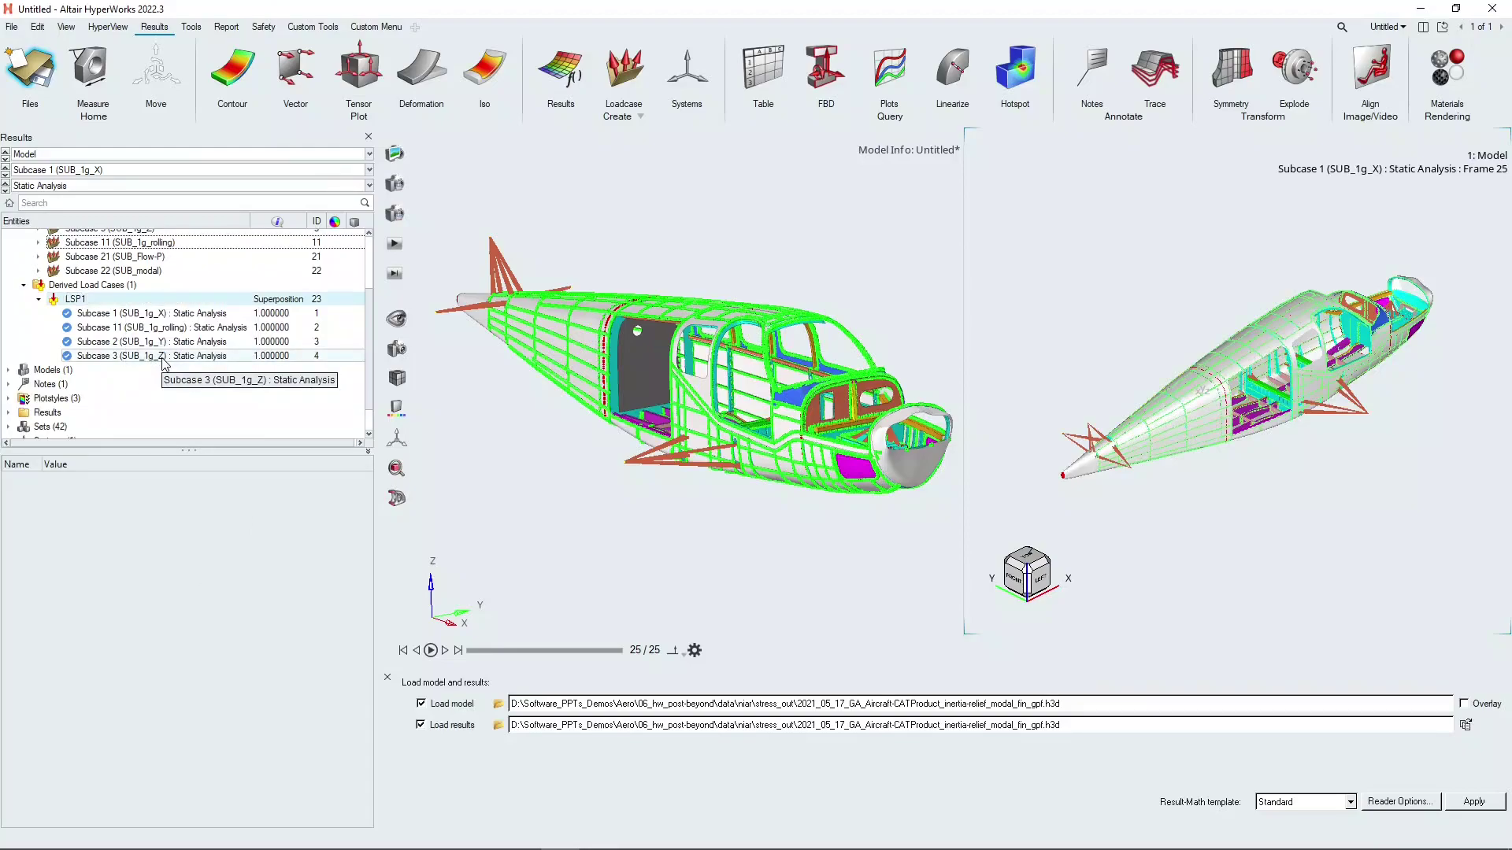
Set LSP1 scale factors: Subcase 1 2.5, Subcase 11 1.5, Subcase 2 2.0, Subcase 3 3.5.
{"action": "left_click", "coordinate": [272, 314]}
{"action": "left_click", "coordinate": [272, 314]}
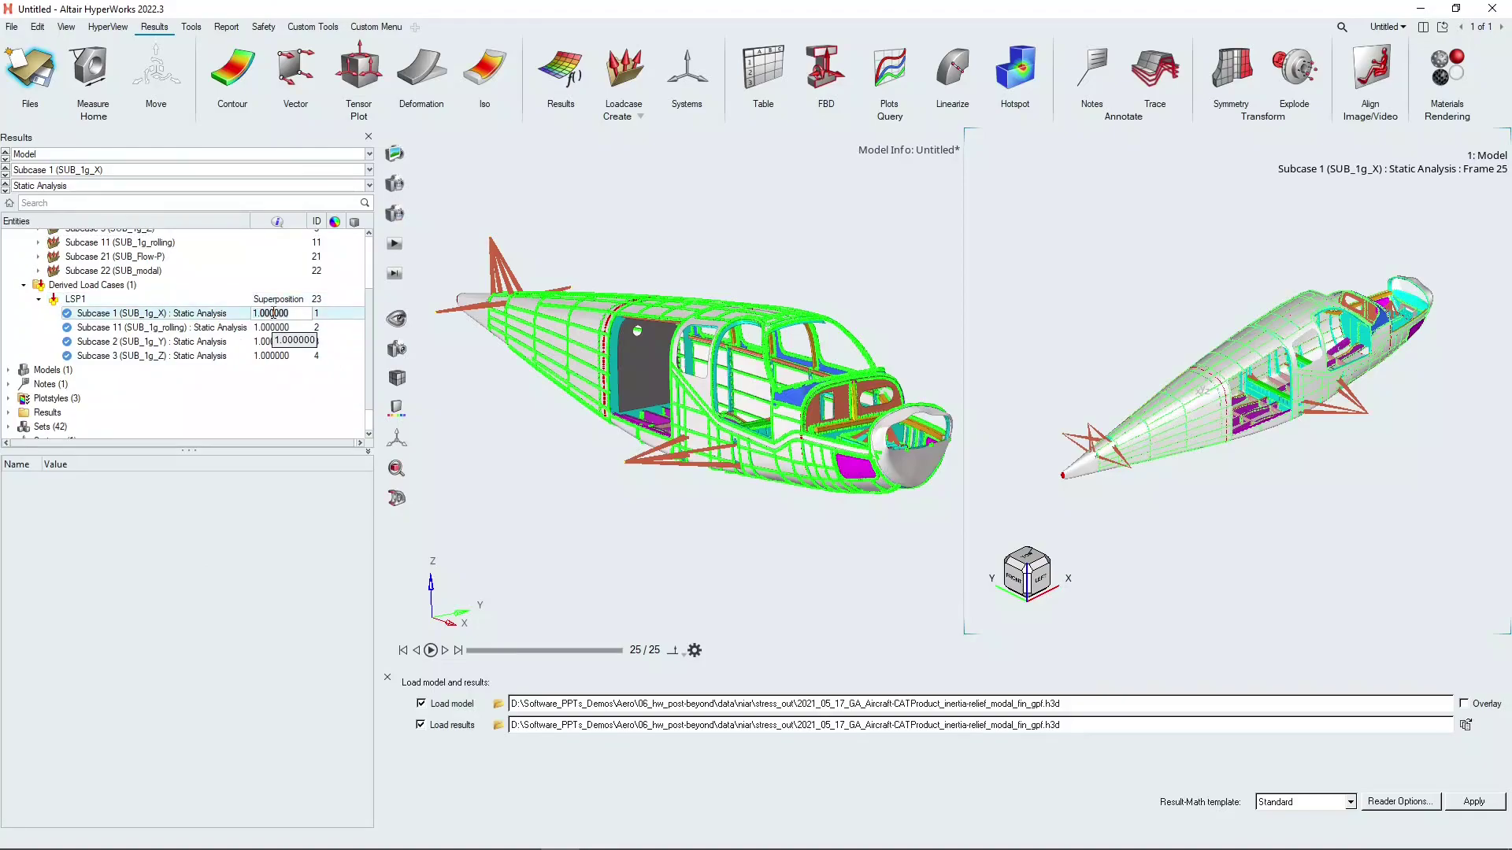
{"action": "type", "text": "2.5"}
{"action": "left_click", "coordinate": [268, 328]}
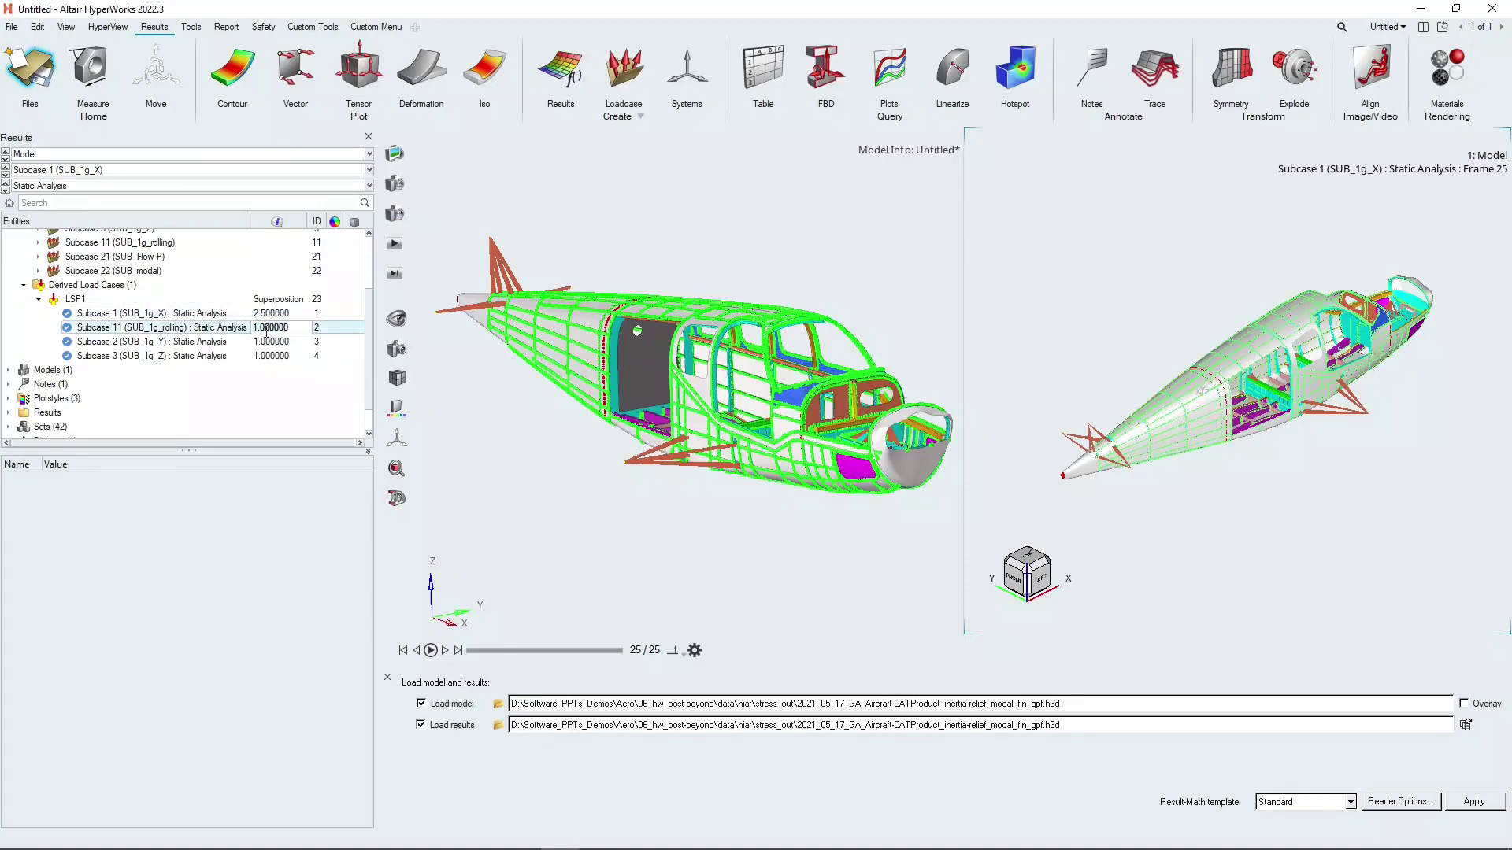
{"action": "type", "text": "1.5"}
{"action": "left_click", "coordinate": [270, 342]}
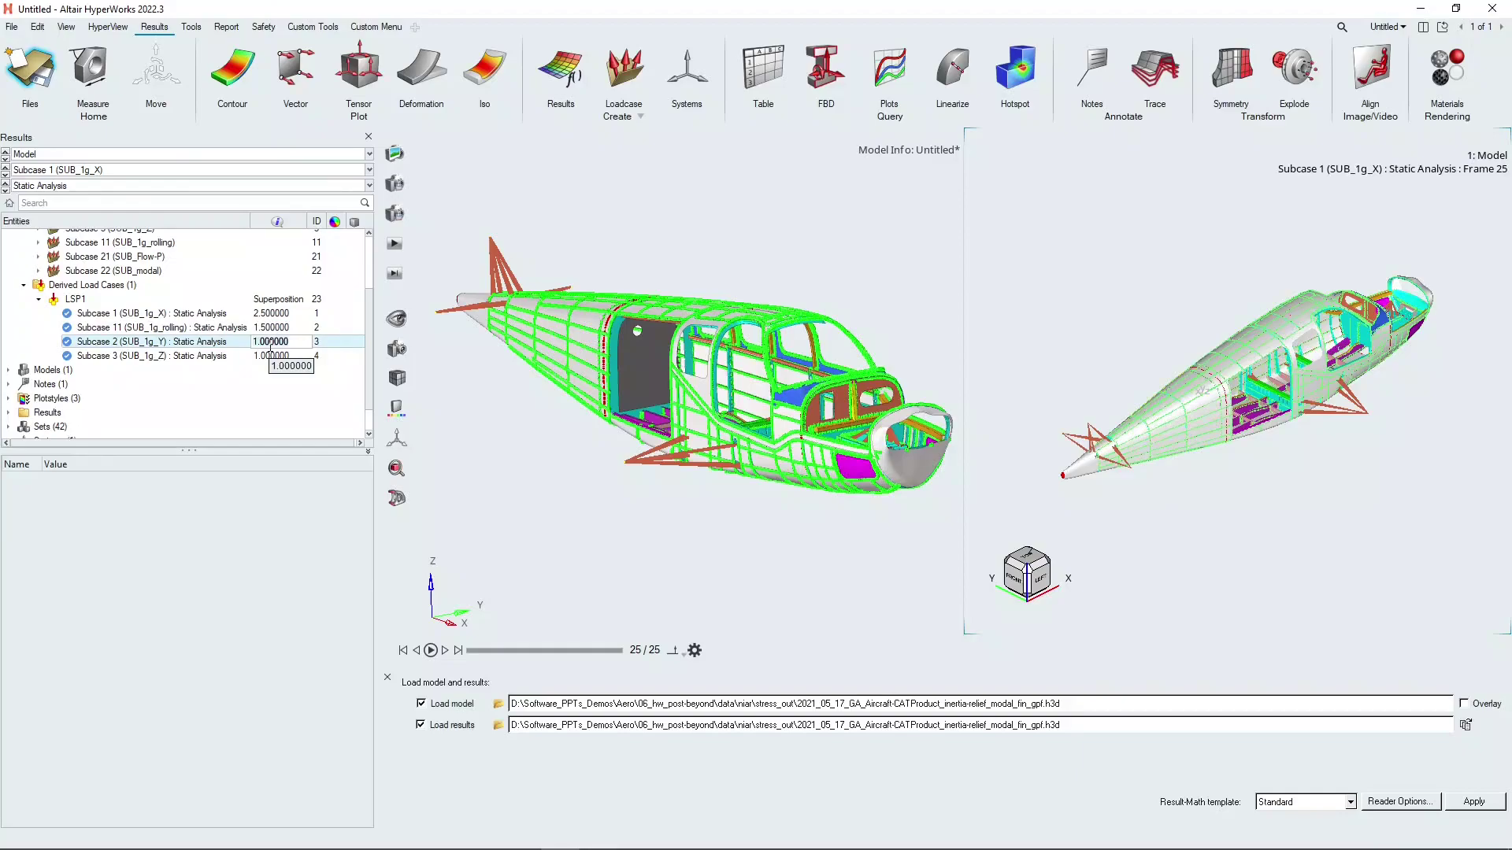
{"action": "type", "text": "2"}
{"action": "left_click", "coordinate": [272, 355]}
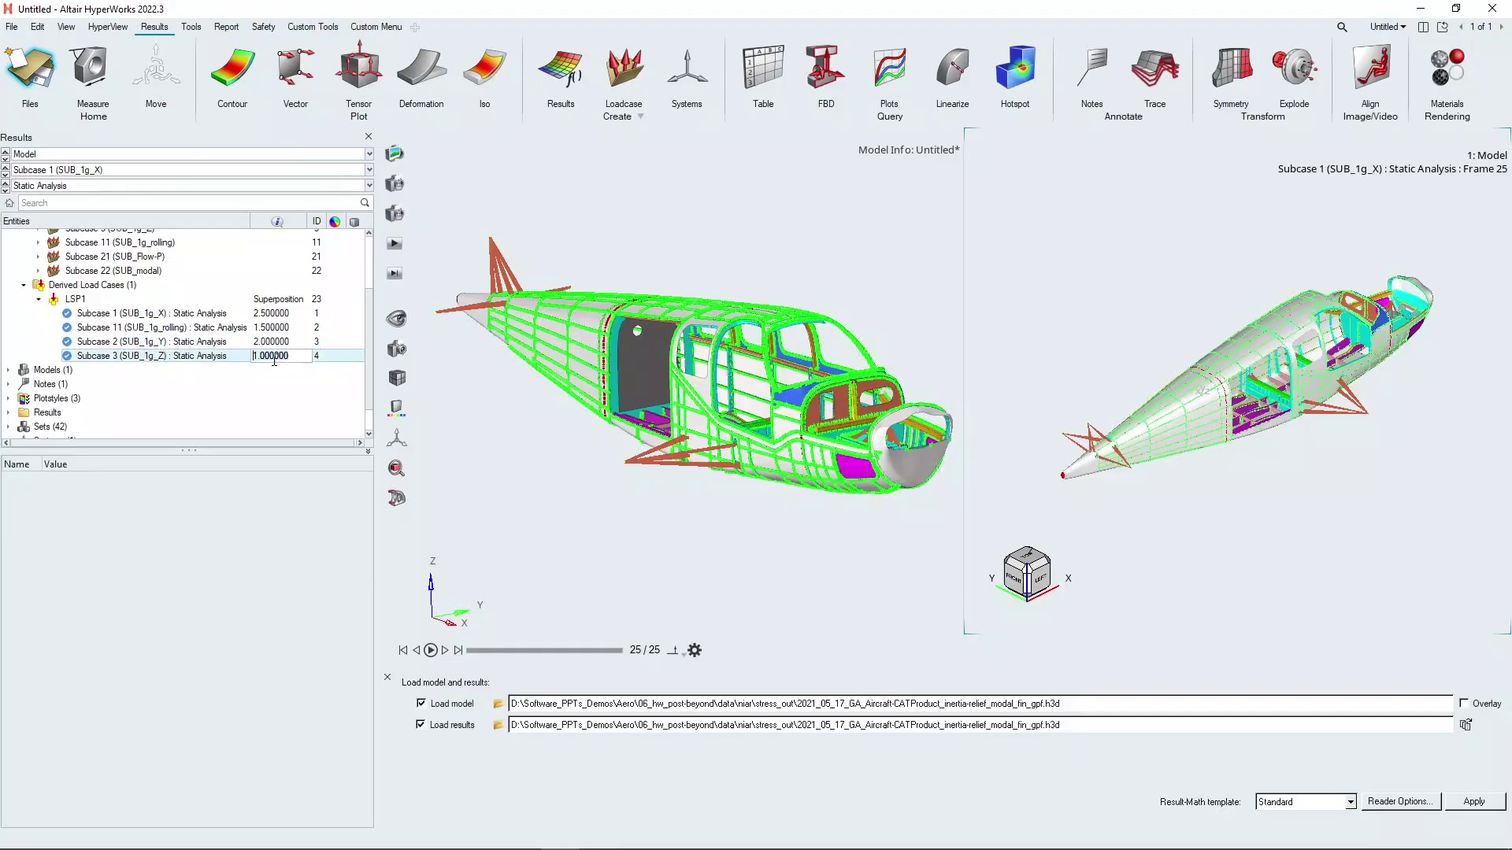
{"action": "type", "text": "3.5"}
{"action": "key", "text": "Return"}
Make LSP1 current and contour it with Element Stresses (2D & 3D) SignedVonMises.
{"action": "right_click", "coordinate": [81, 300]}
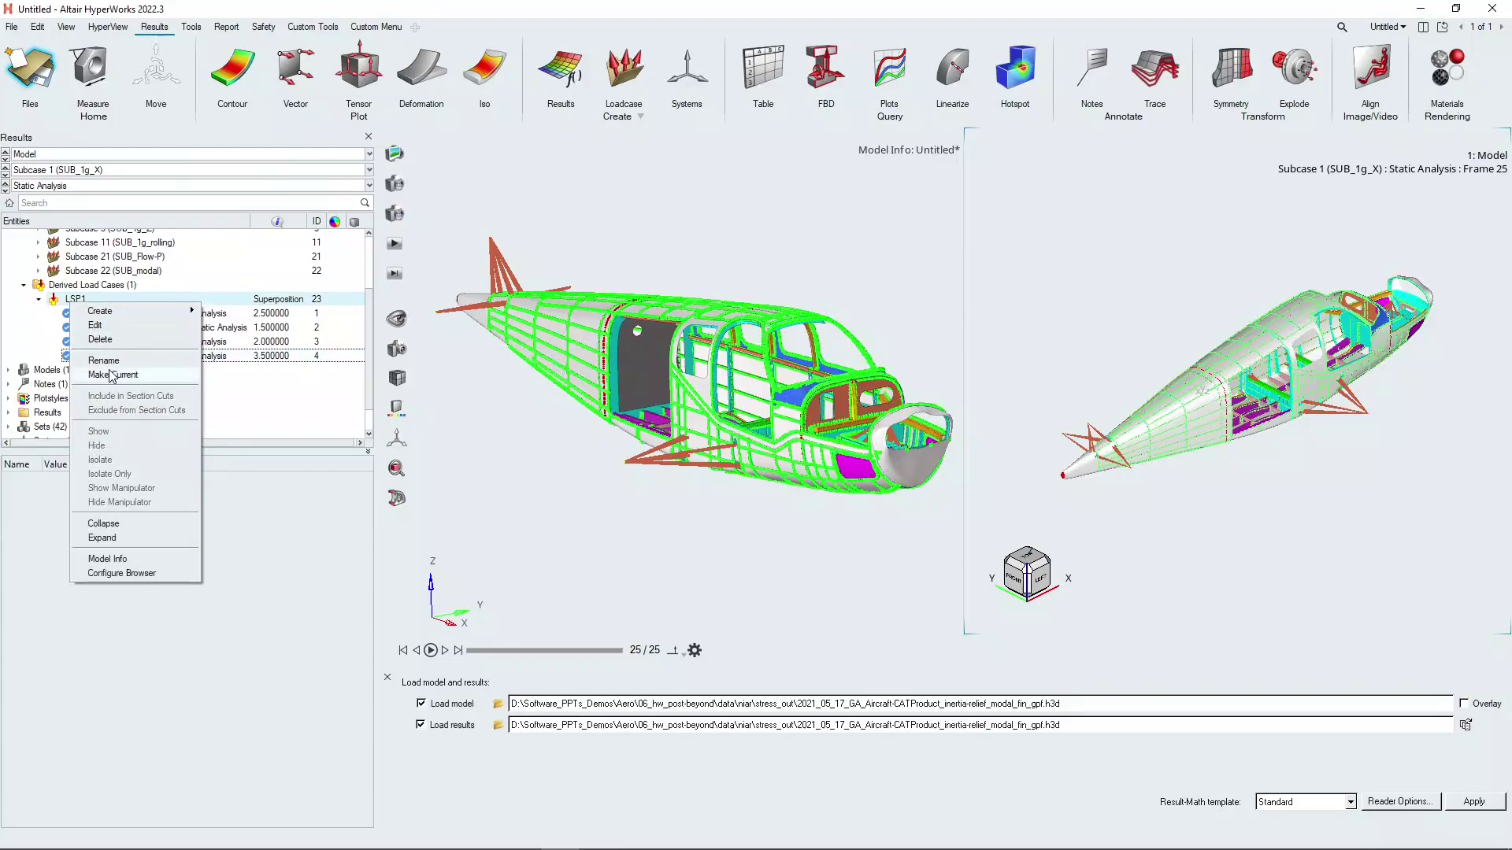
{"action": "left_click", "coordinate": [112, 375]}
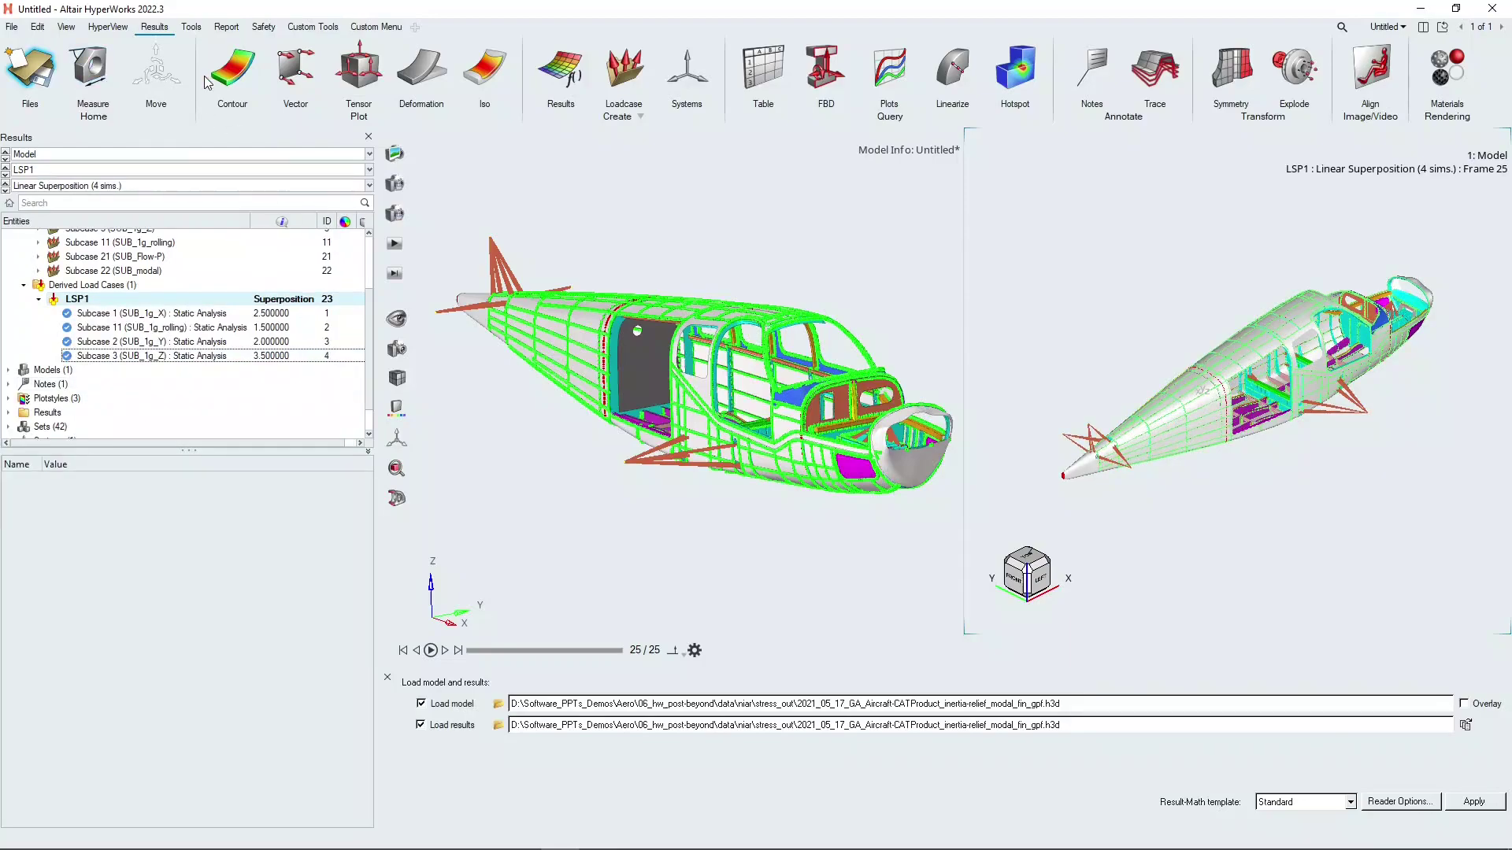
{"action": "left_click", "coordinate": [239, 73]}
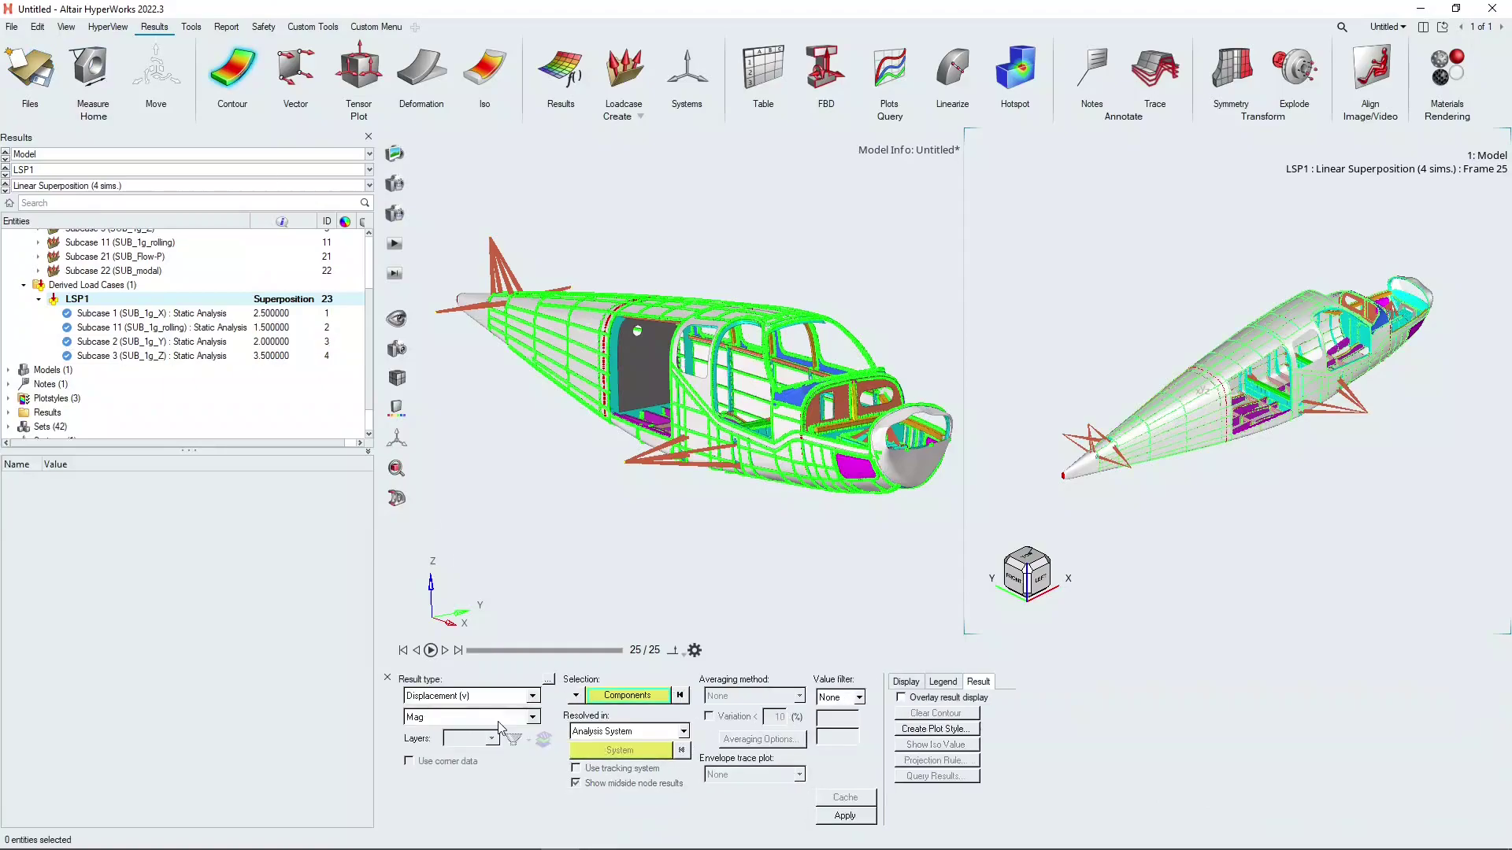
{"action": "left_click", "coordinate": [466, 699]}
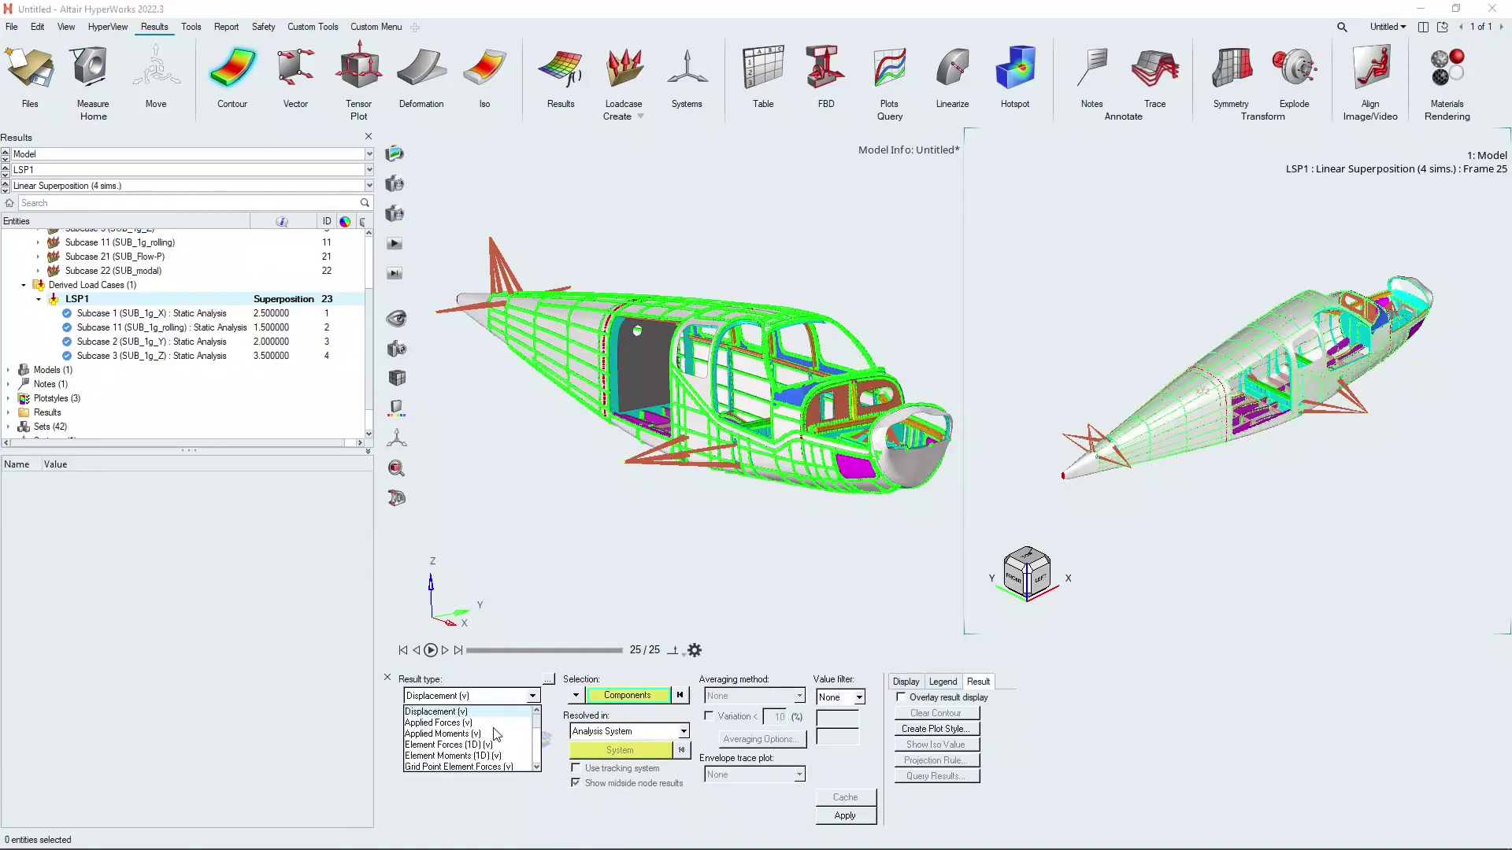
{"action": "scroll", "coordinate": [488, 752], "scroll_direction": "down", "scroll_amount": 2}
{"action": "scroll", "coordinate": [488, 752], "scroll_direction": "down", "scroll_amount": 2}
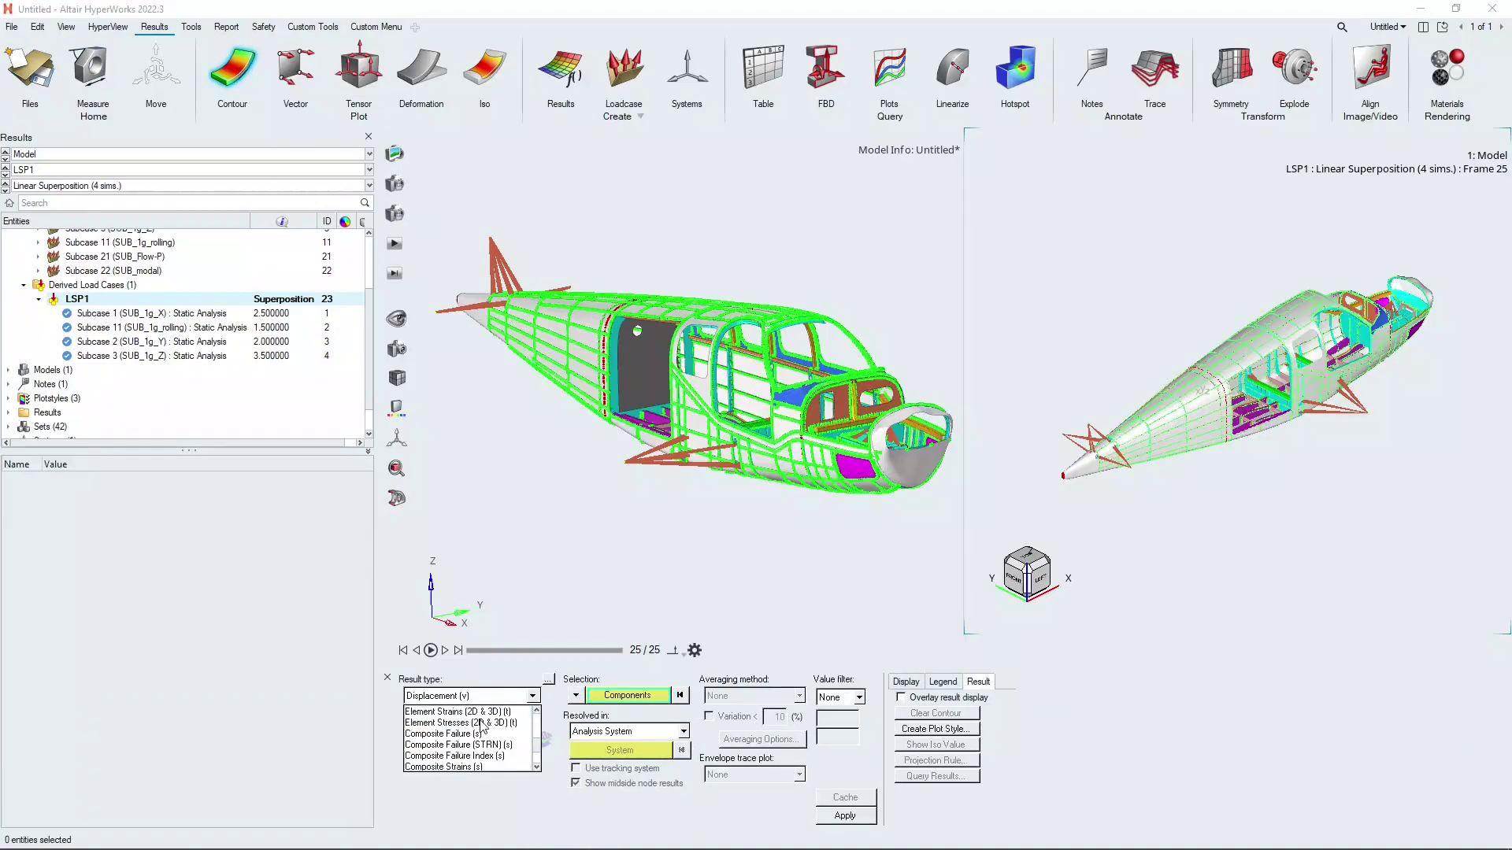
{"action": "left_click", "coordinate": [480, 728]}
{"action": "left_click", "coordinate": [439, 726]}
{"action": "left_click", "coordinate": [452, 750]}
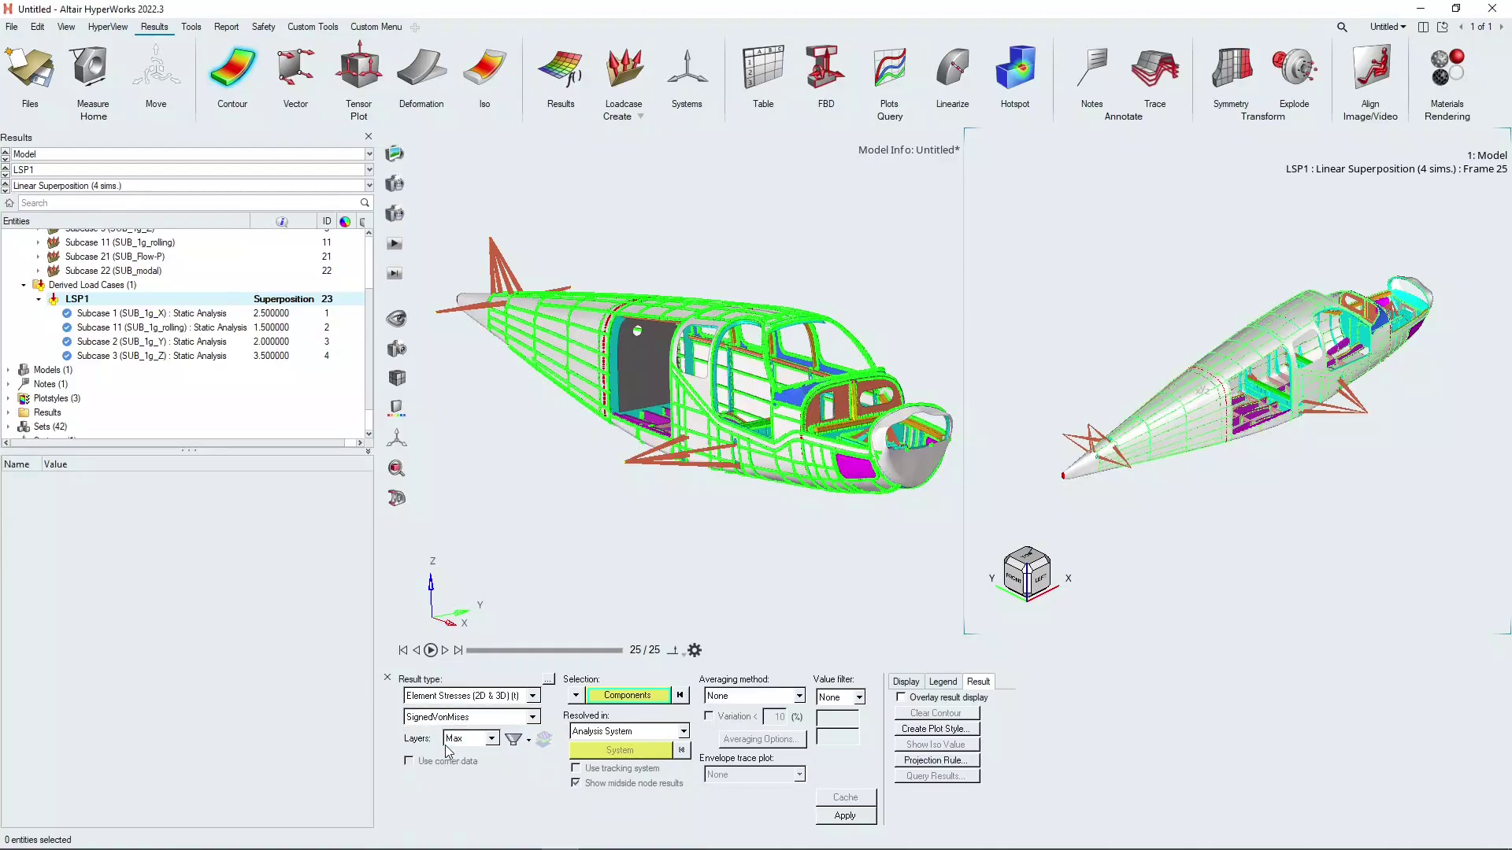
{"action": "left_click", "coordinate": [855, 819]}
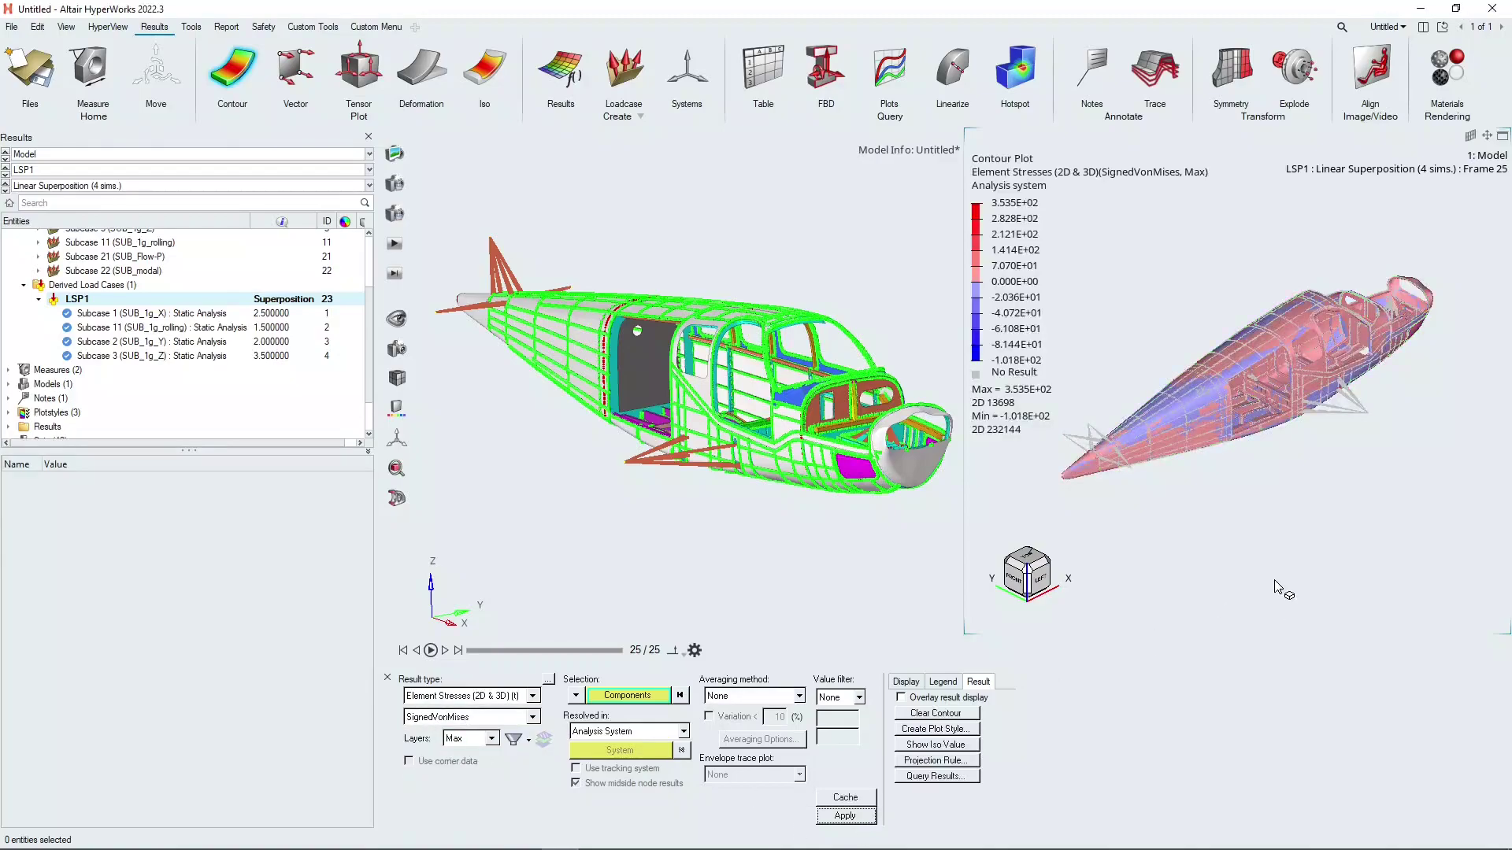
{"action": "left_click_drag", "start_coordinate": [1298, 486], "coordinate": [1135, 450], "text": "ctrl"}
Change the contour legend levels 2.828E+02 to 100 and -8.144E+01 to -50.
{"action": "double_click", "coordinate": [1018, 218]}
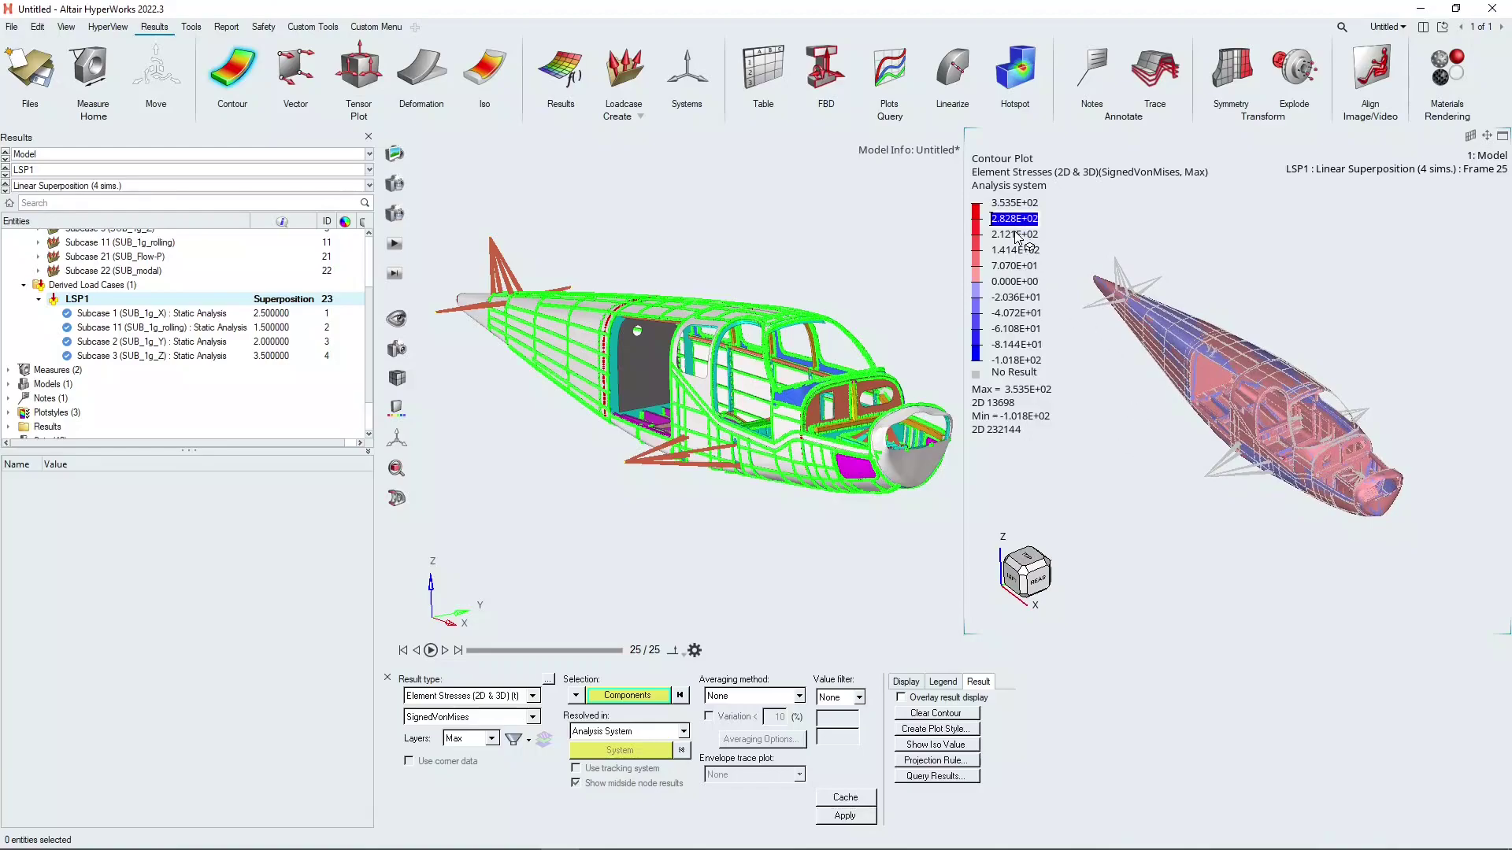
{"action": "type", "text": "100"}
{"action": "key", "text": "Return"}
{"action": "double_click", "coordinate": [1019, 345]}
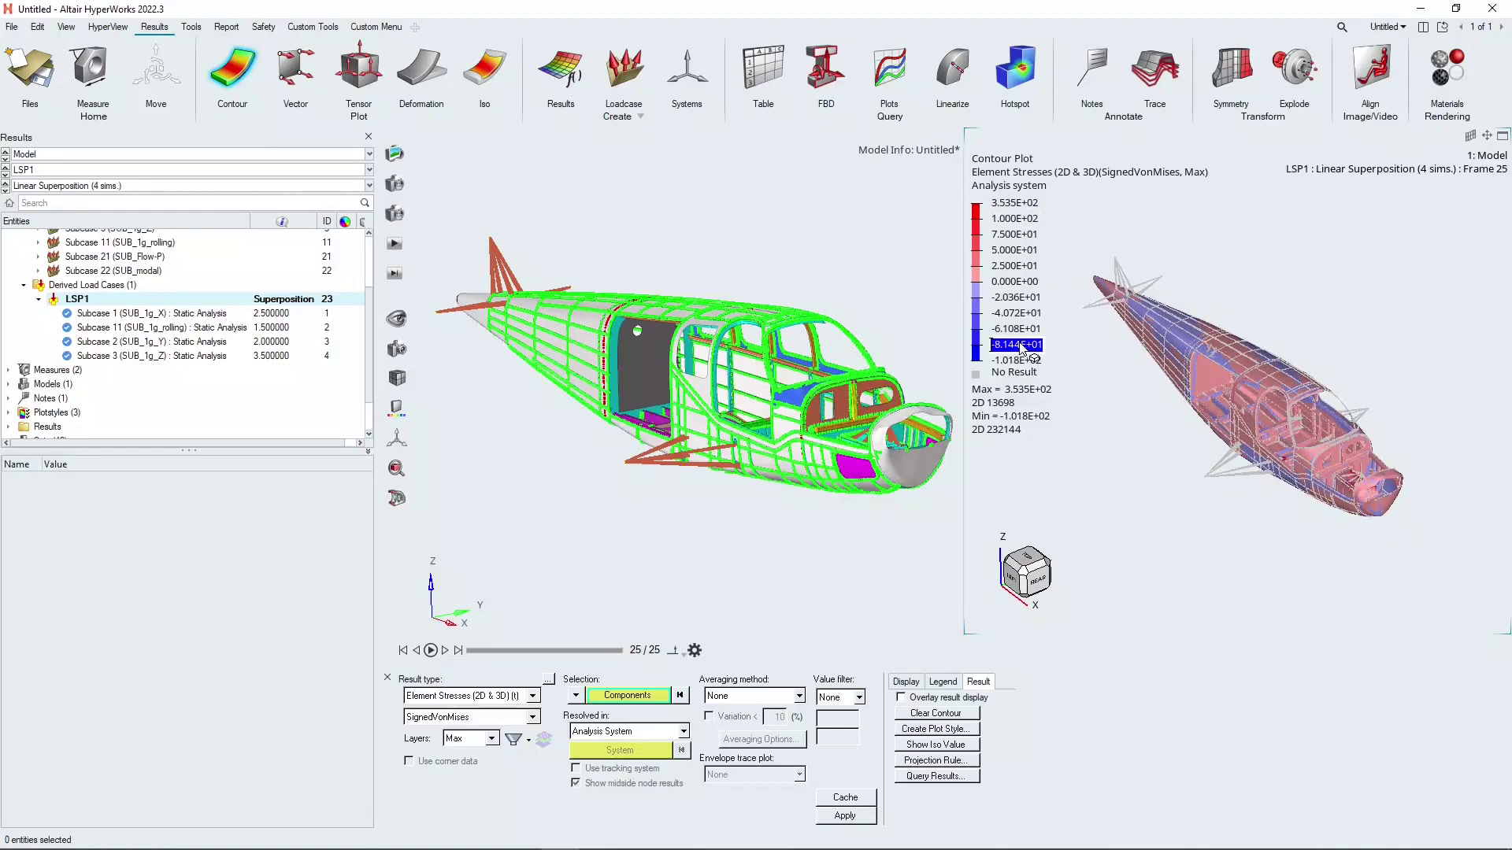
{"action": "key", "text": "BackSpace"}
{"action": "type", "text": "-50"}
{"action": "key", "text": "Return"}
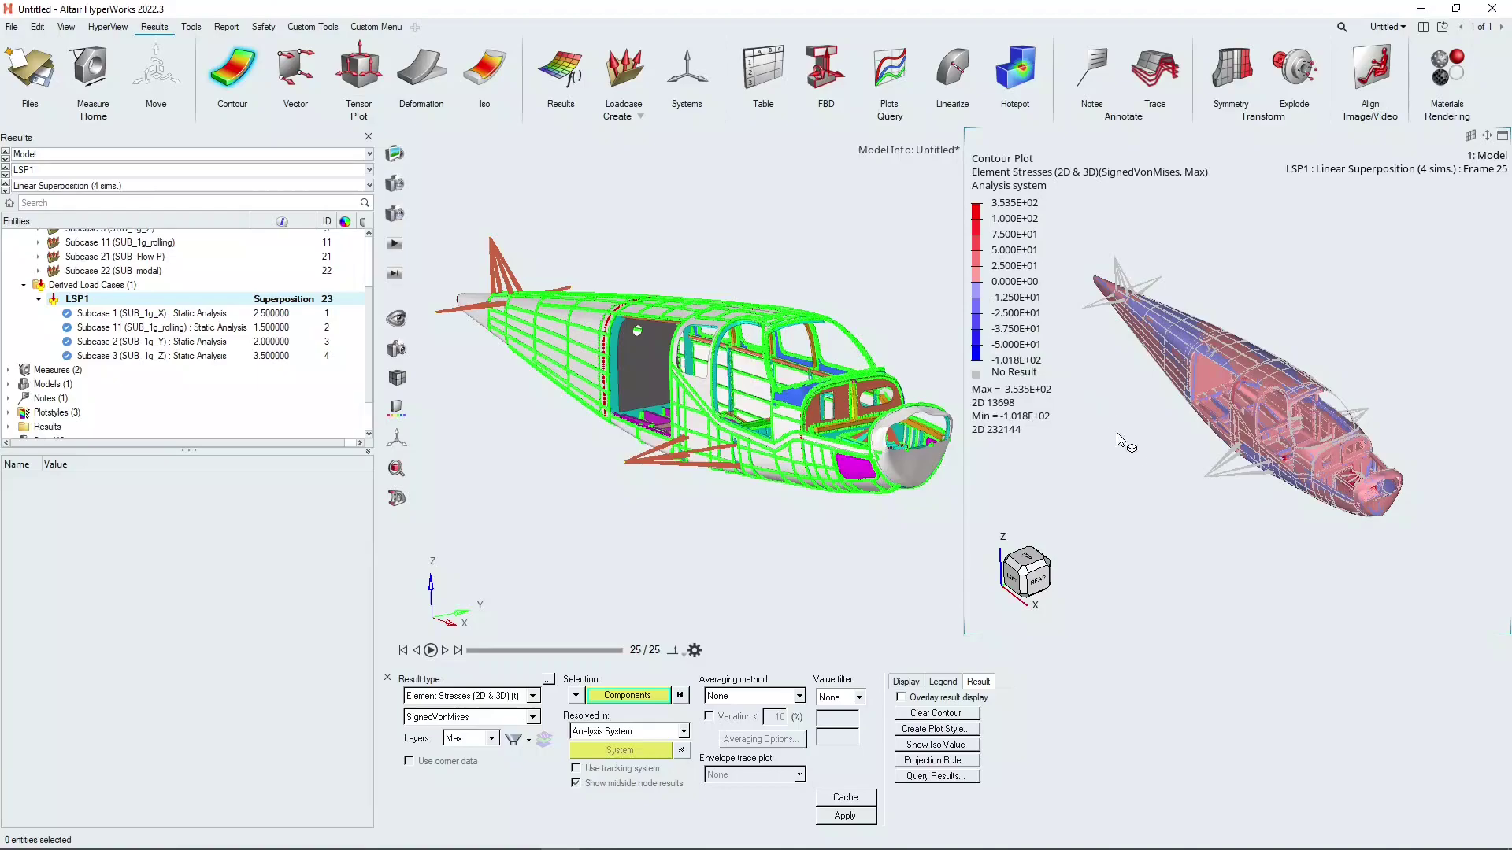
{"action": "left_click", "coordinate": [1150, 285]}
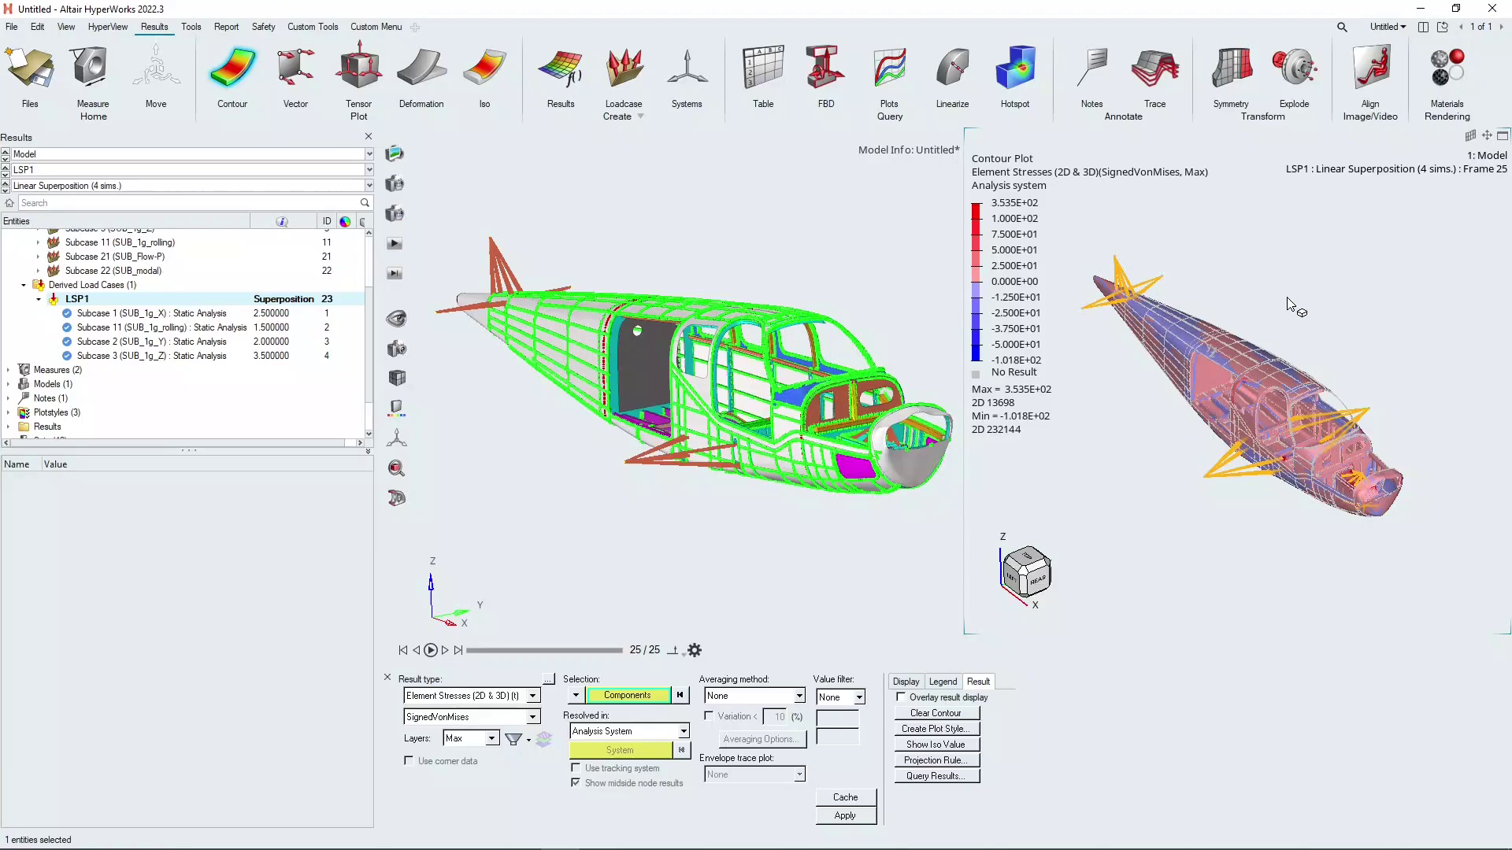
Maximize the contoured view and close the Contour settings panel.
{"action": "left_click", "coordinate": [1503, 138]}
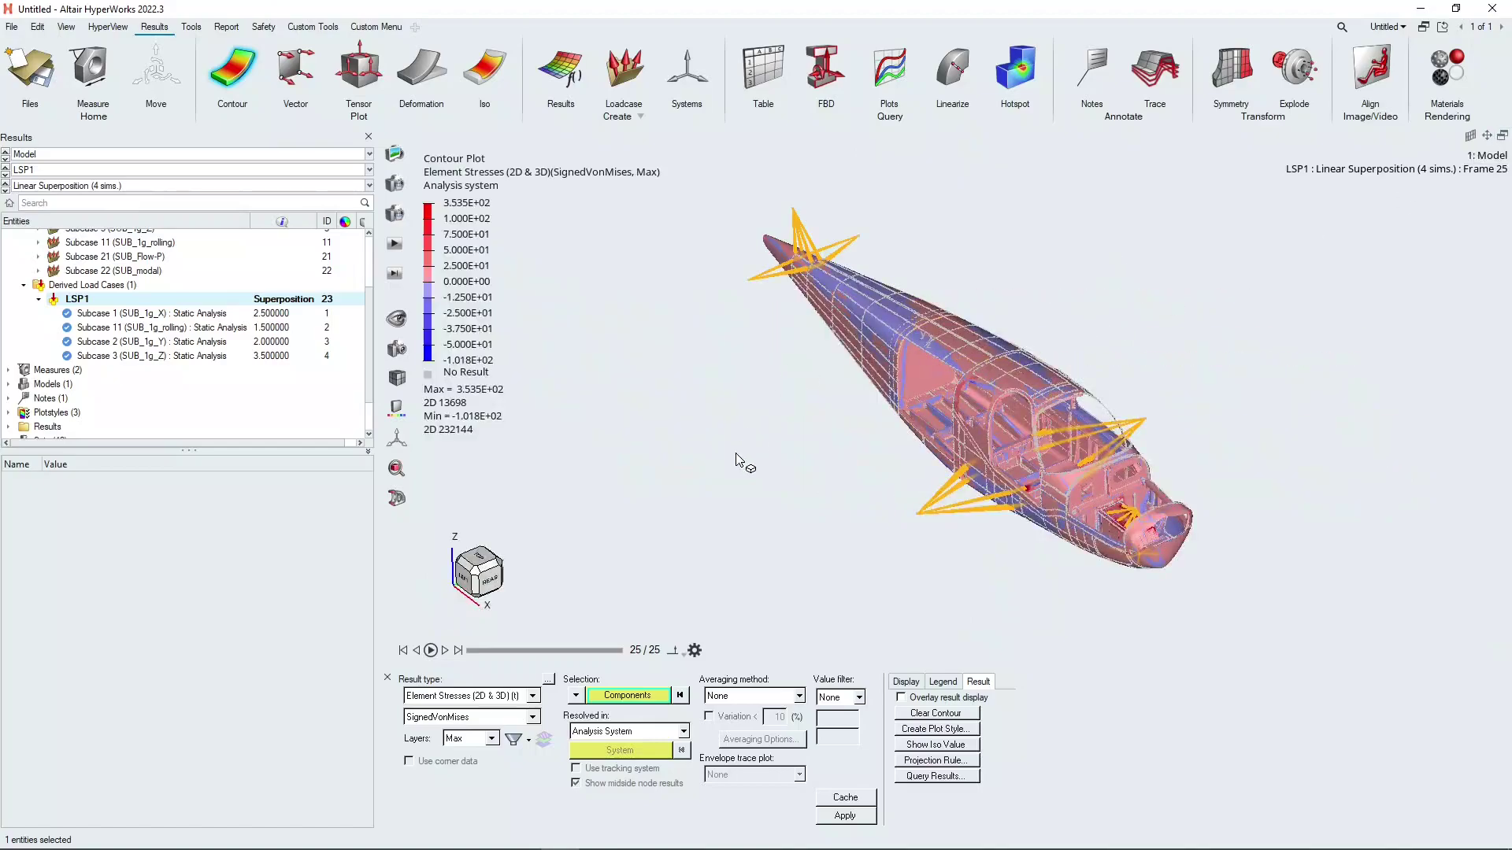
{"action": "scroll", "coordinate": [799, 540], "scroll_direction": "down", "scroll_amount": 2}
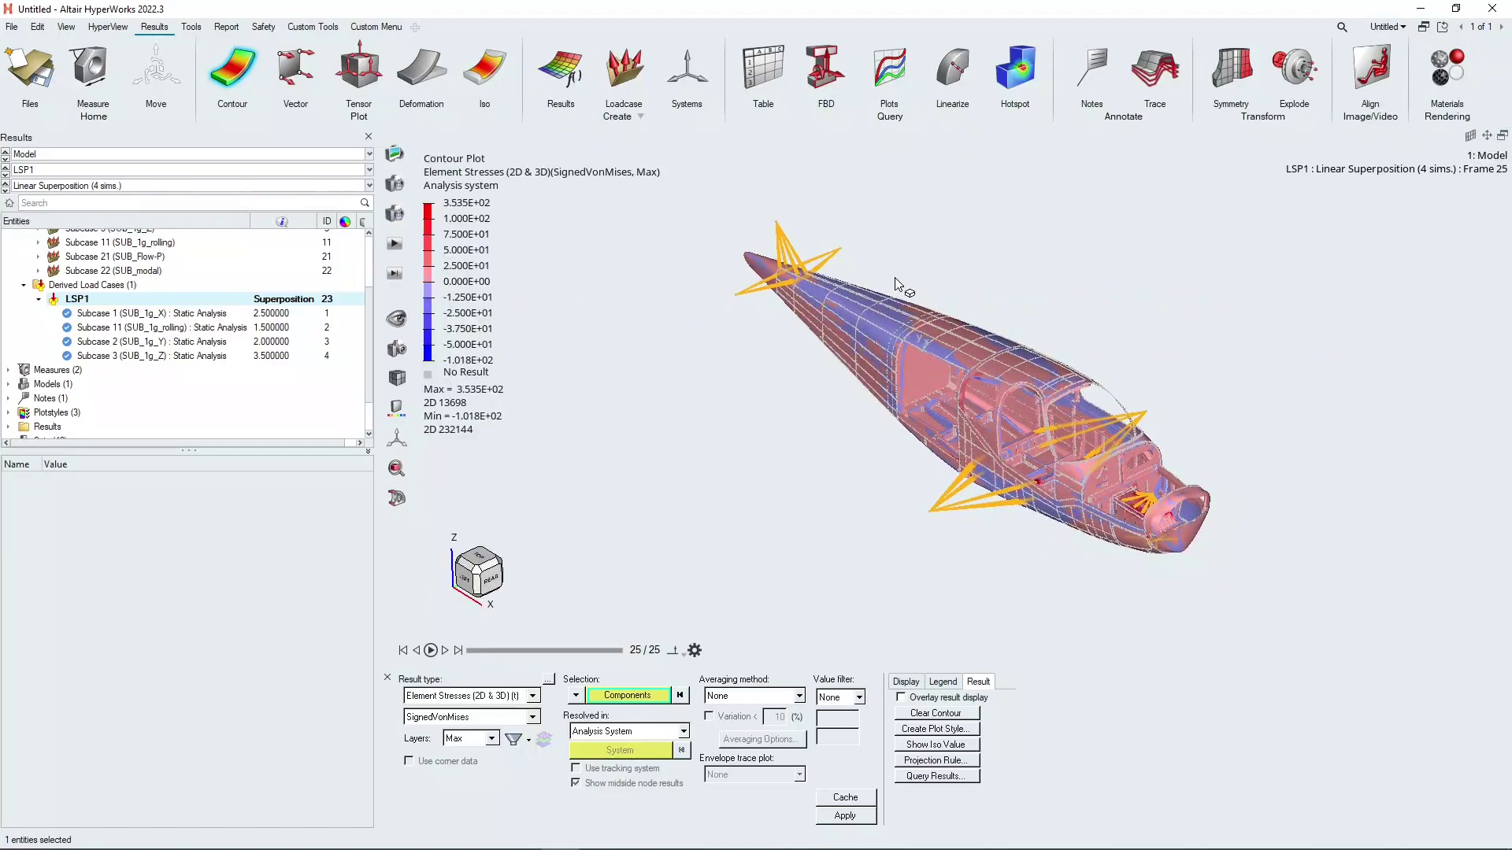
{"action": "left_click", "coordinate": [388, 678]}
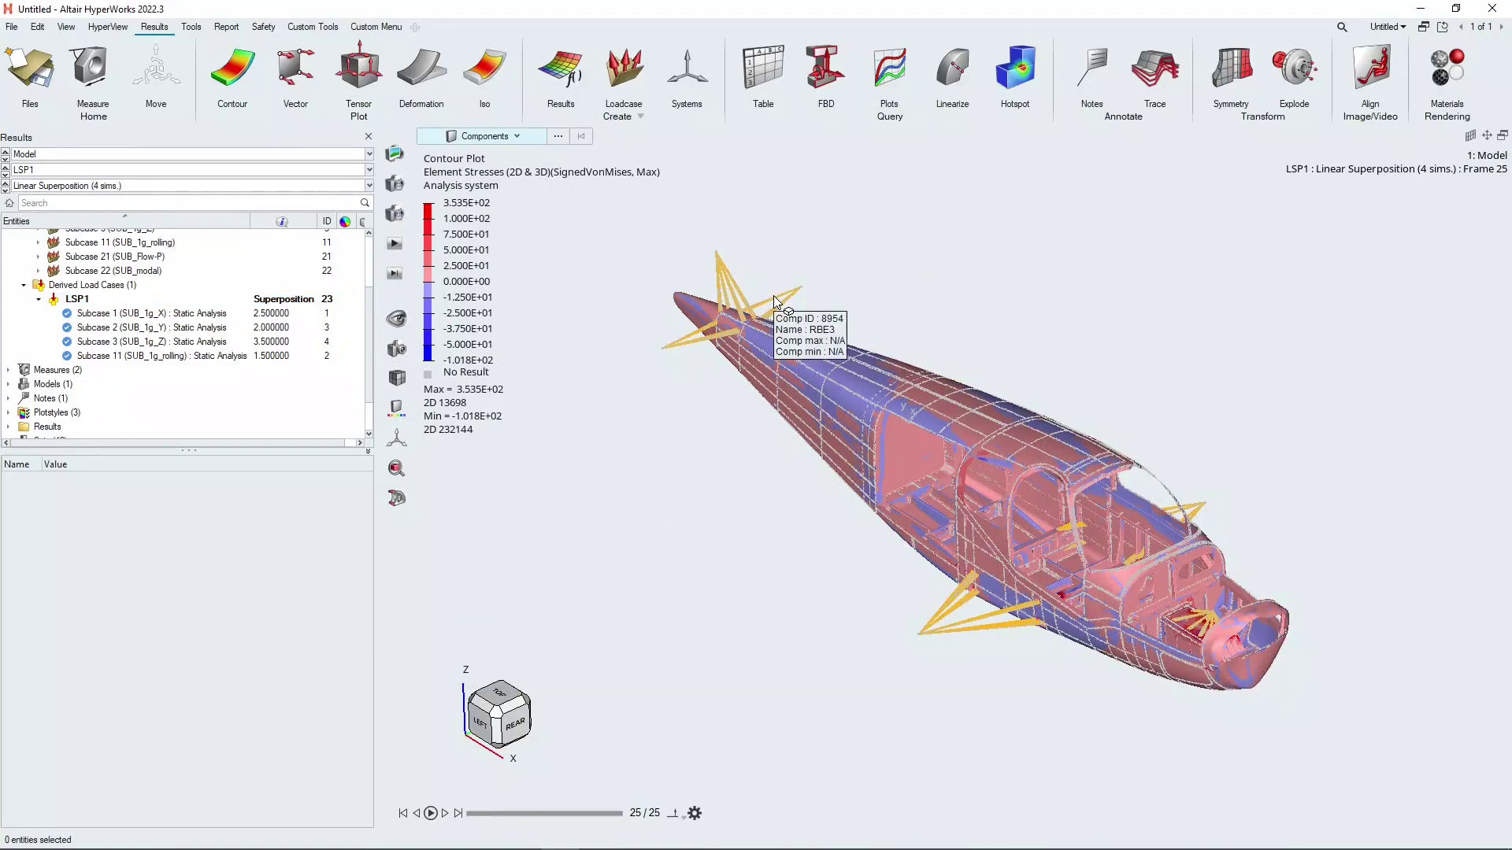
Hide the RBE3 spider component so only the fuselage shell remains visible.
{"action": "left_click", "coordinate": [774, 298]}
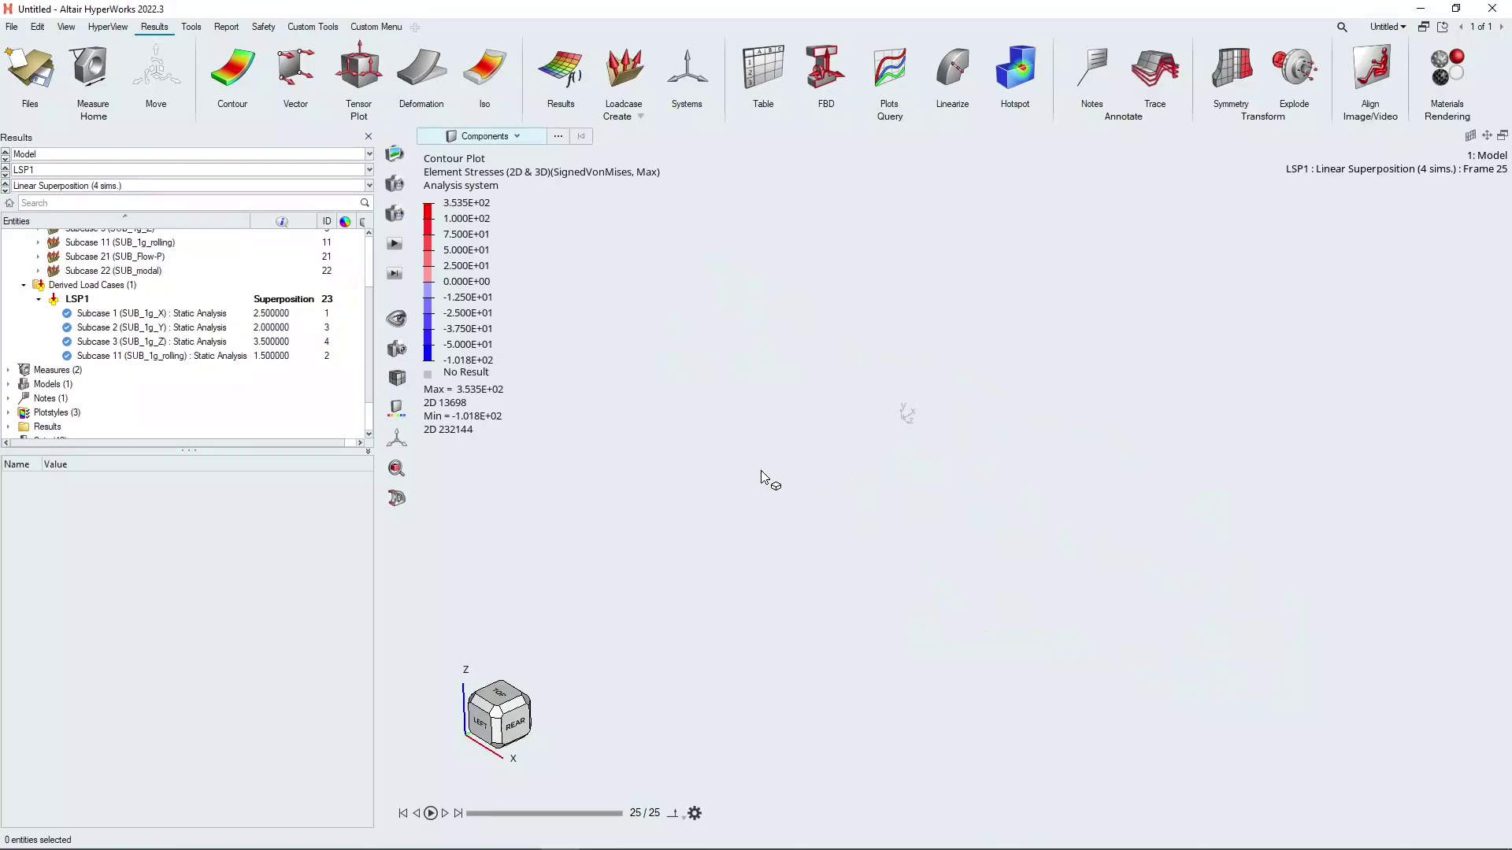
{"action": "key", "text": "ctrl+z"}
{"action": "left_click", "coordinate": [721, 272]}
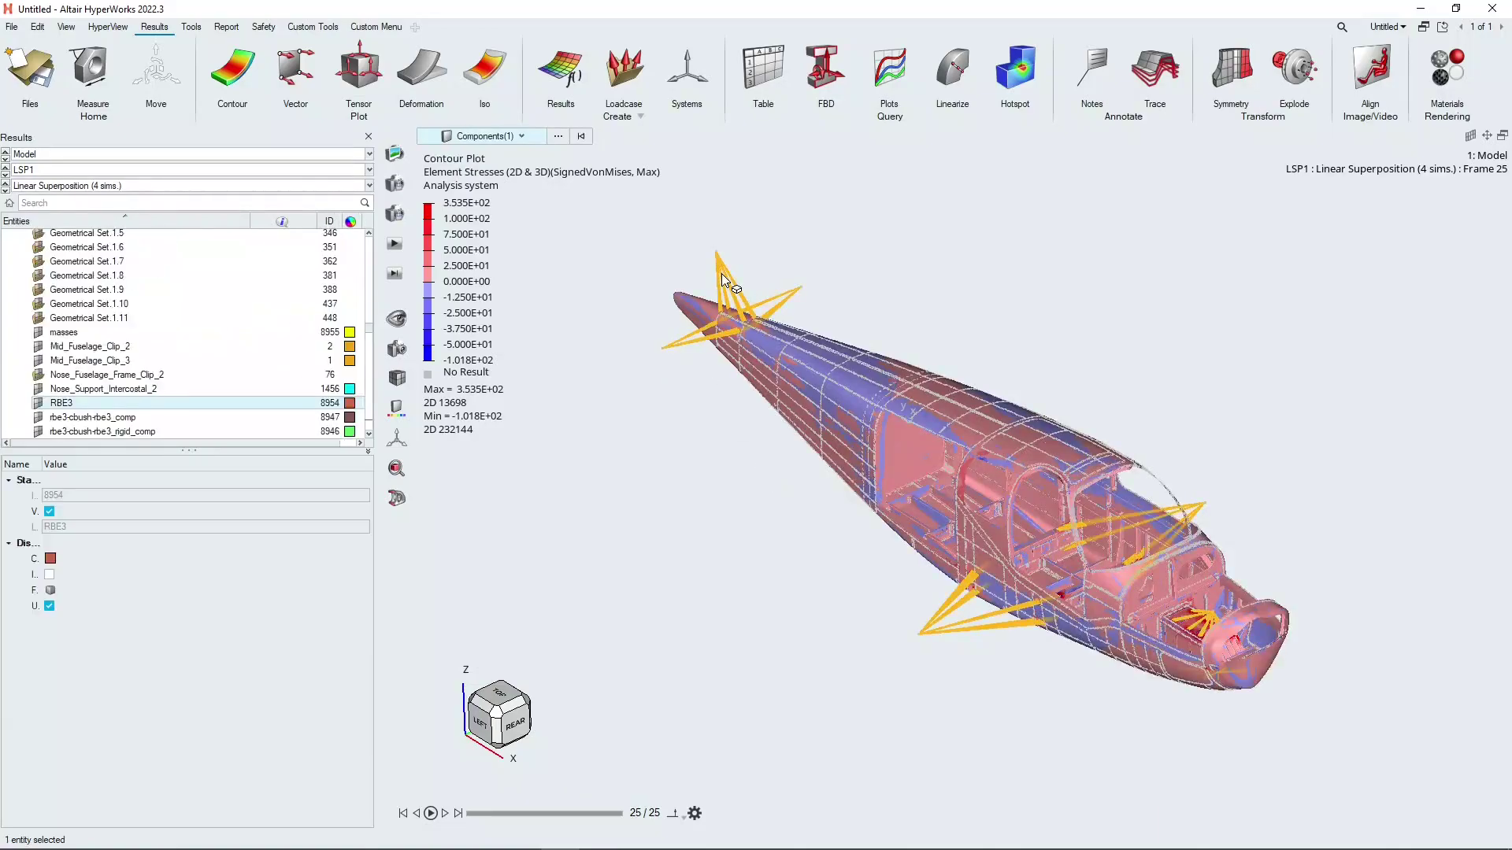
{"action": "double_click", "coordinate": [722, 273]}
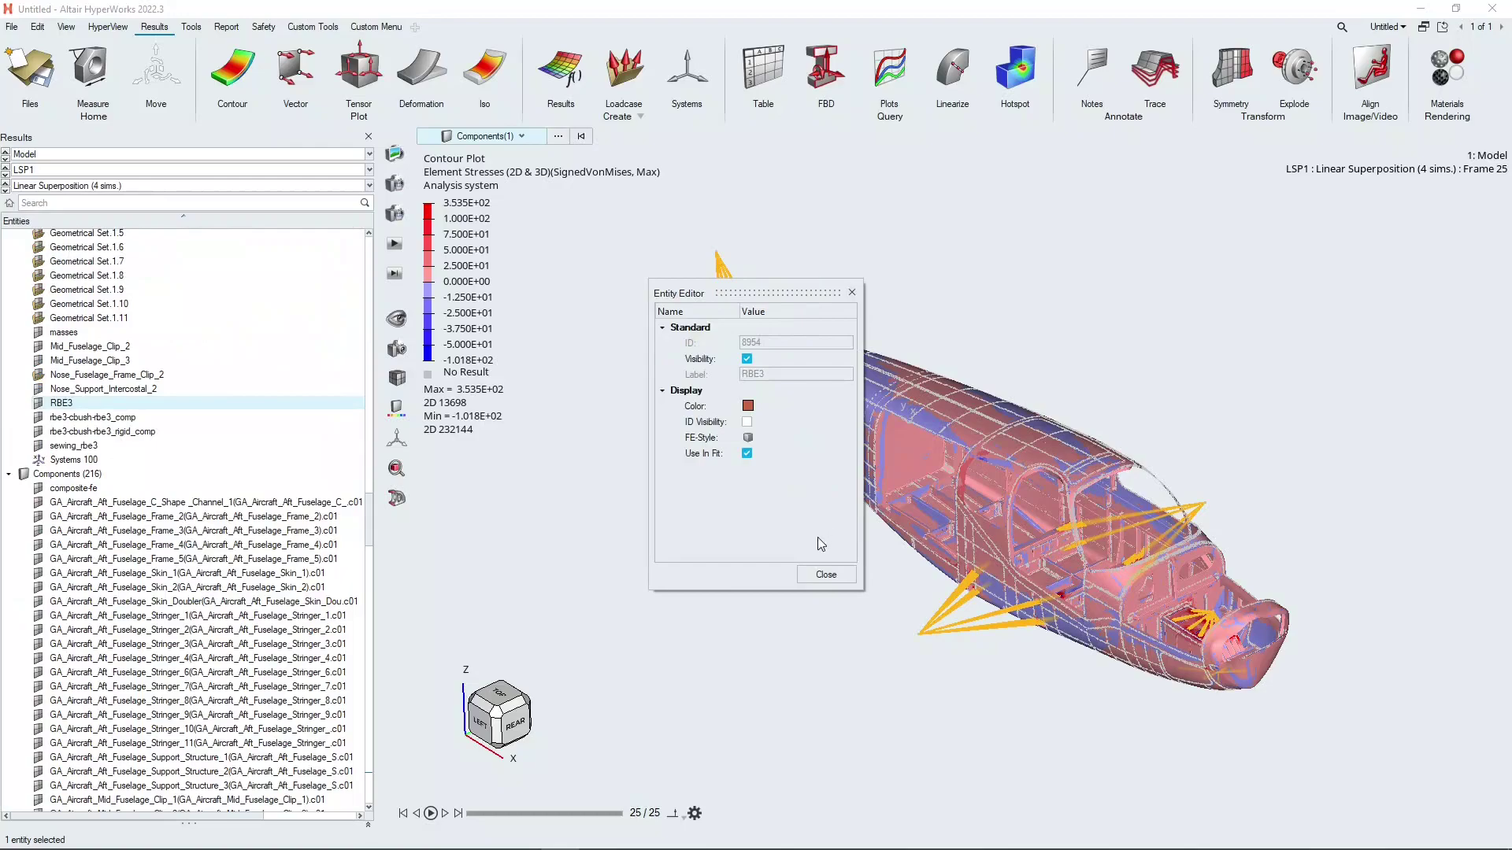
{"action": "left_click", "coordinate": [826, 575]}
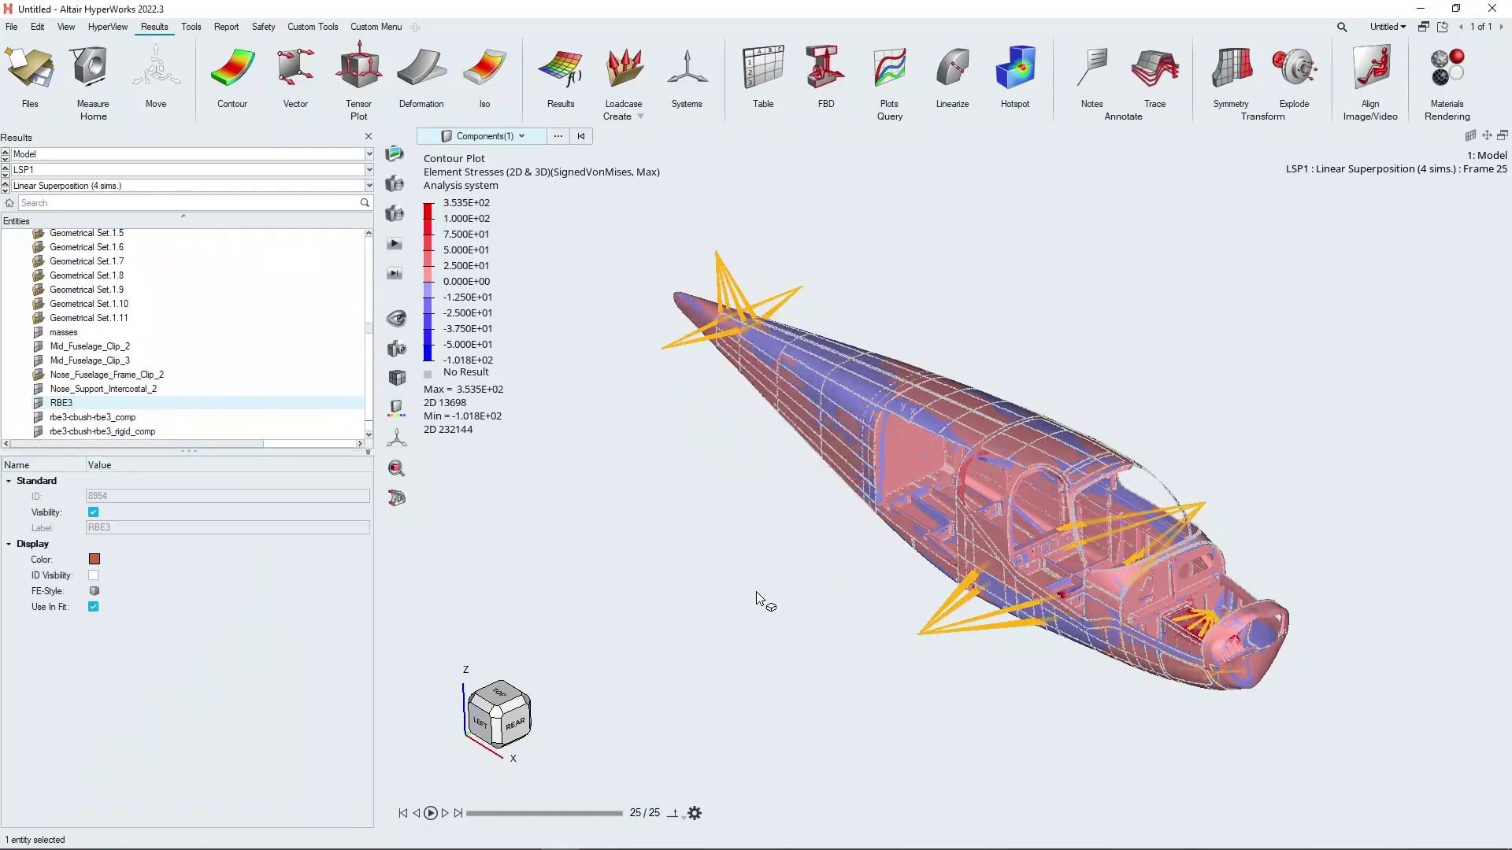
{"action": "left_click", "coordinate": [731, 274]}
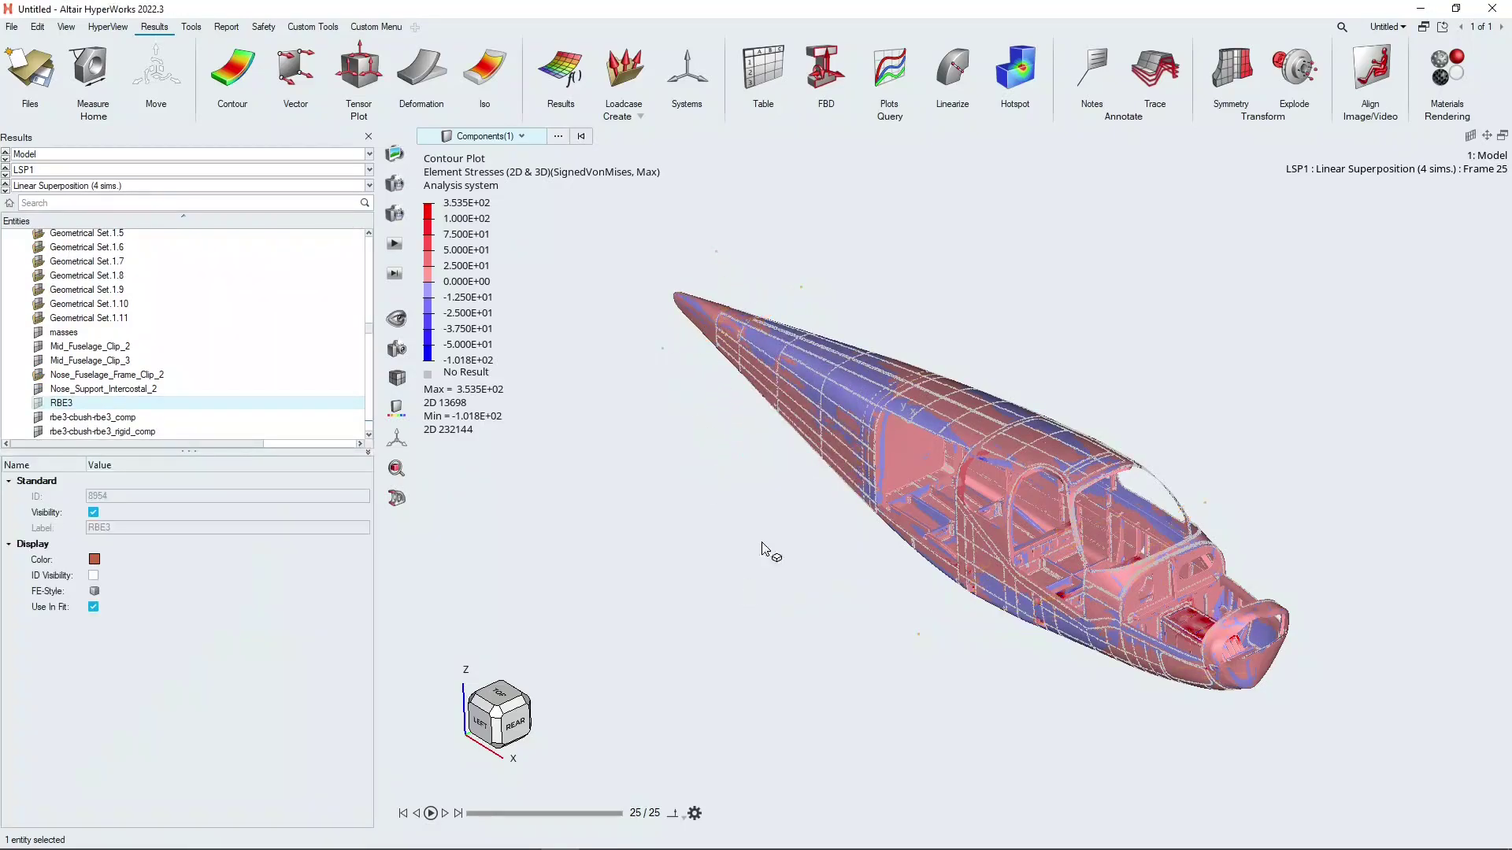
{"action": "left_click", "coordinate": [1016, 85]}
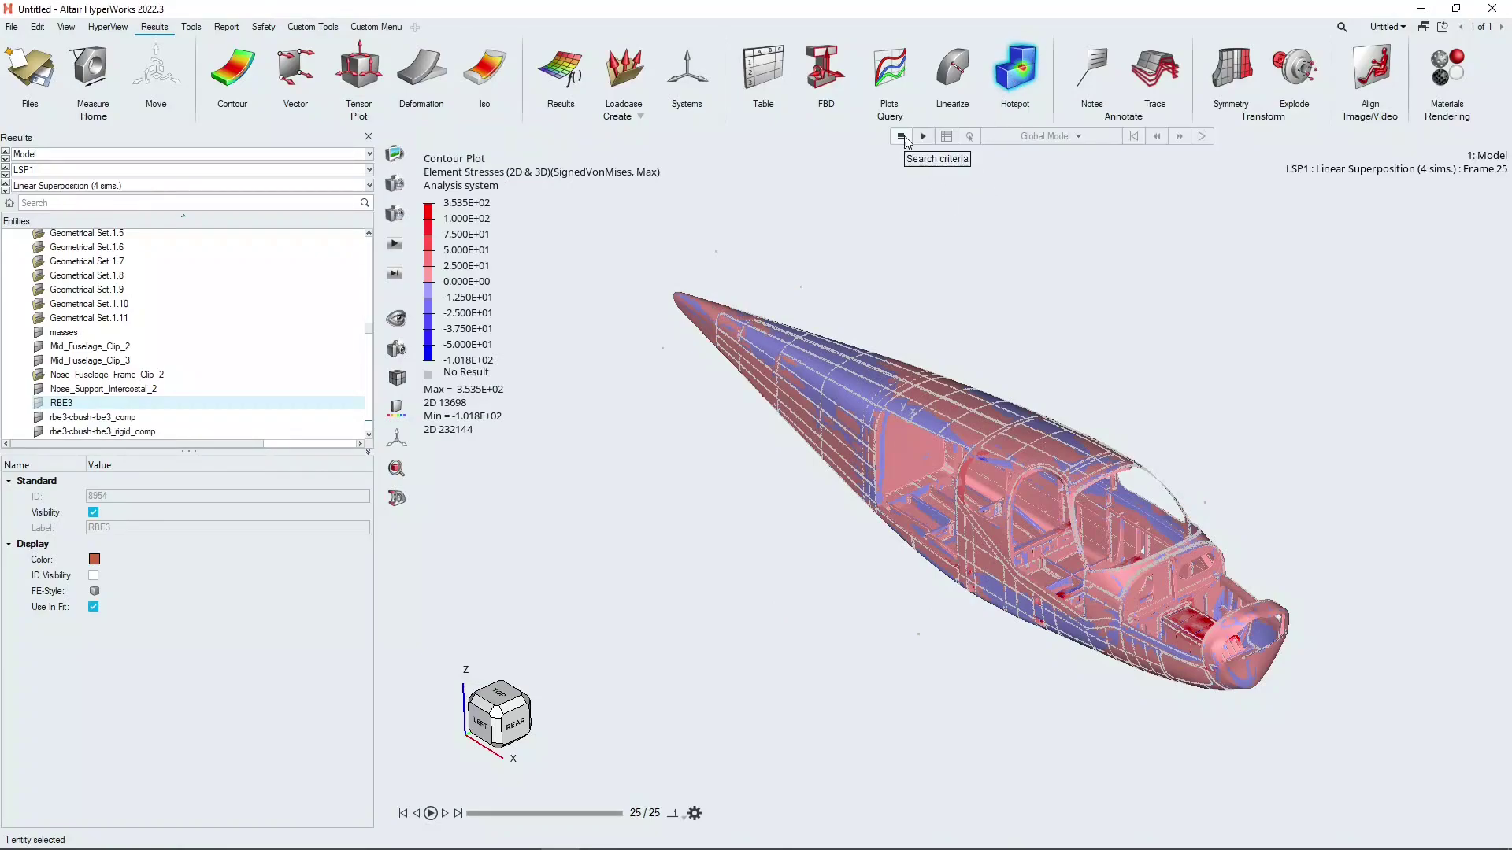
Set the Hotspot Finder to values Greater than 250 within Current Simulations.
{"action": "left_click", "coordinate": [901, 137]}
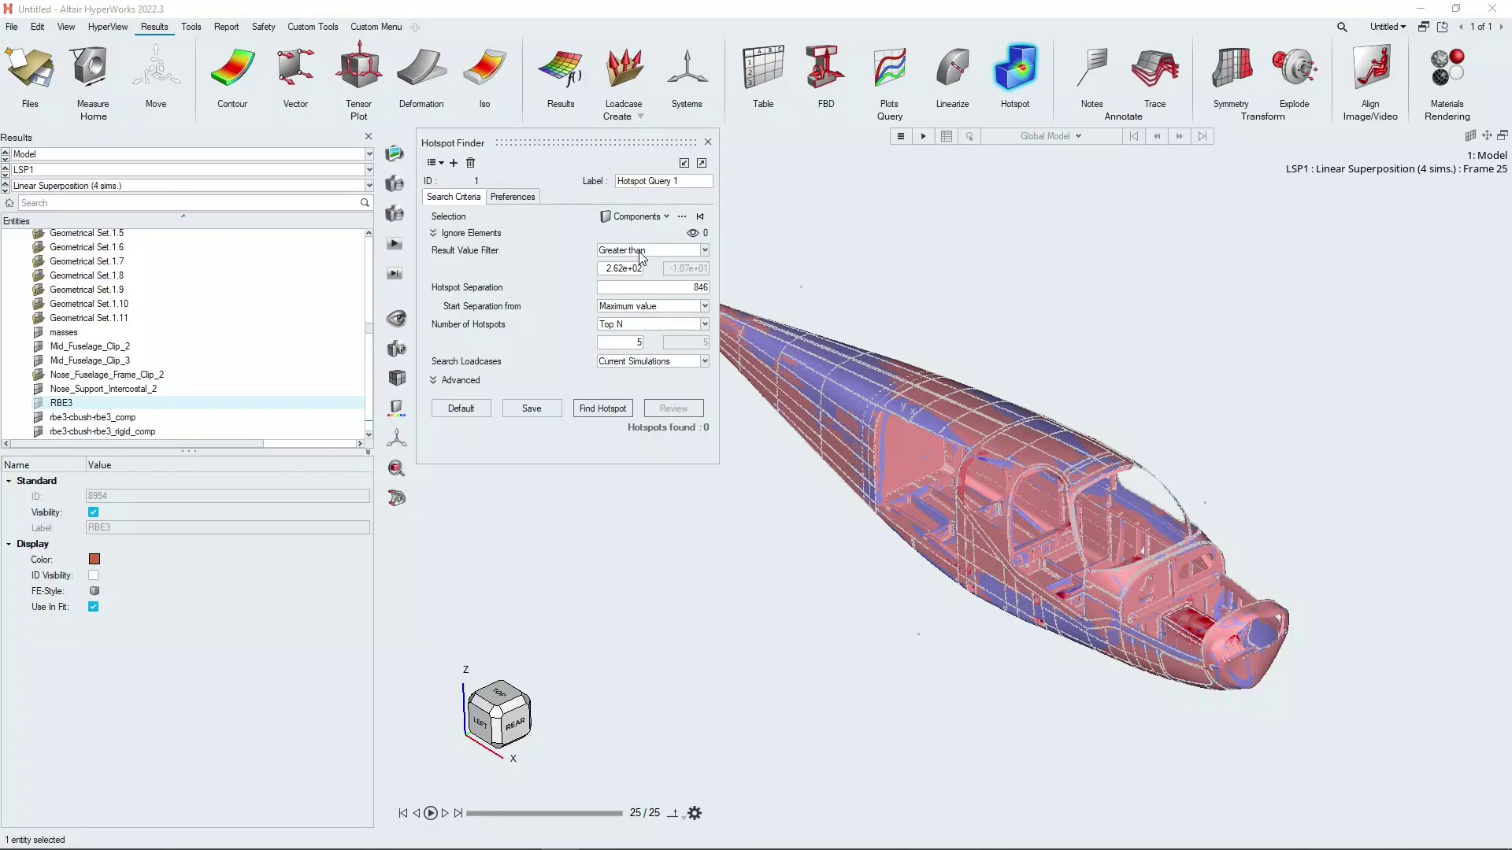
{"action": "left_click", "coordinate": [651, 250]}
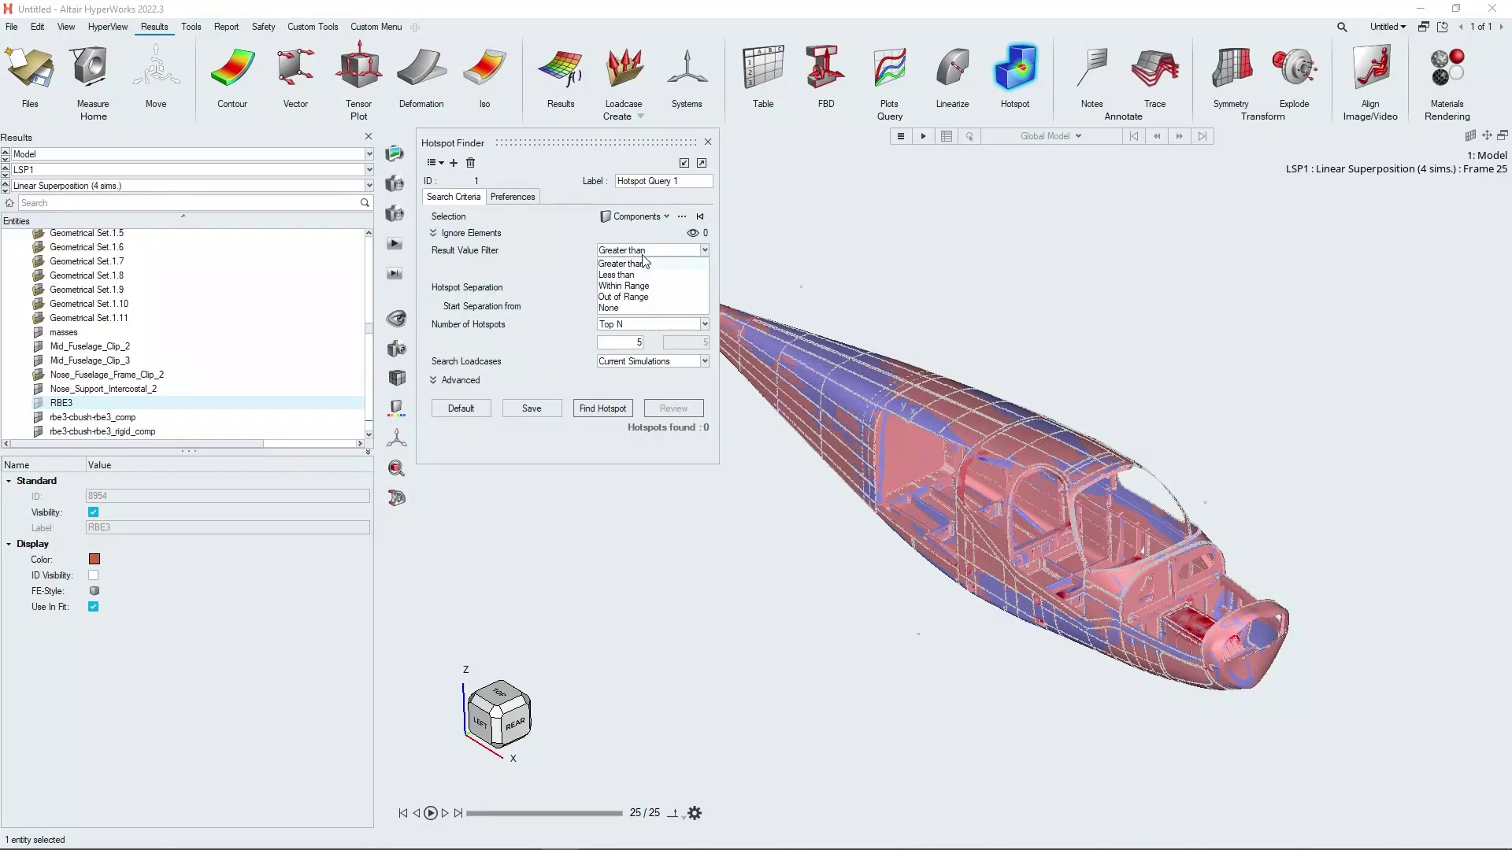
{"action": "left_click", "coordinate": [562, 291]}
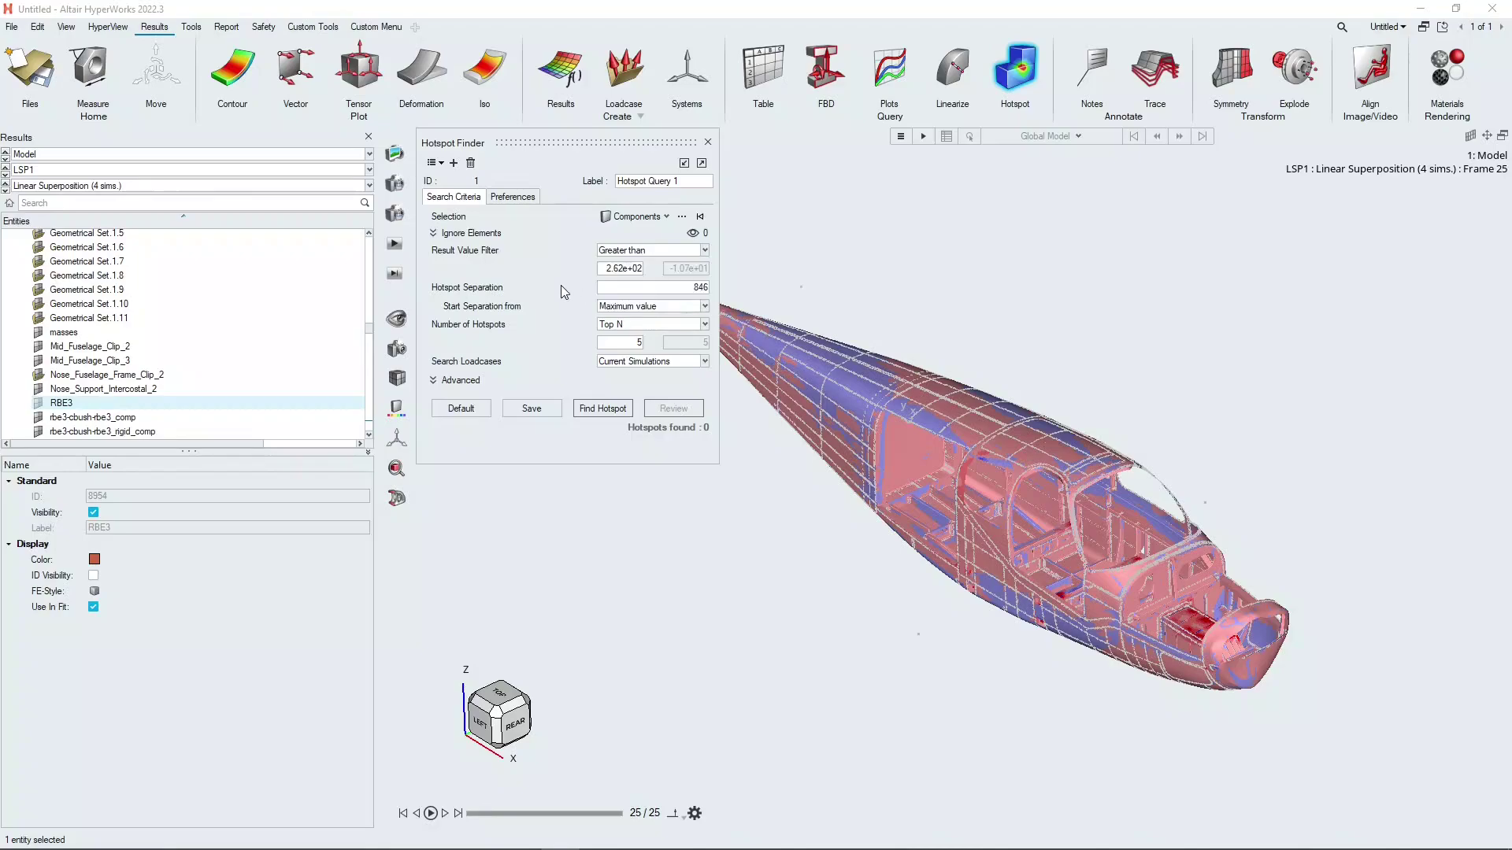
{"action": "left_click", "coordinate": [621, 269]}
{"action": "key", "text": "ctrl+a"}
{"action": "key", "text": "BackSpace"}
{"action": "type", "text": "250"}
{"action": "left_click", "coordinate": [632, 364]}
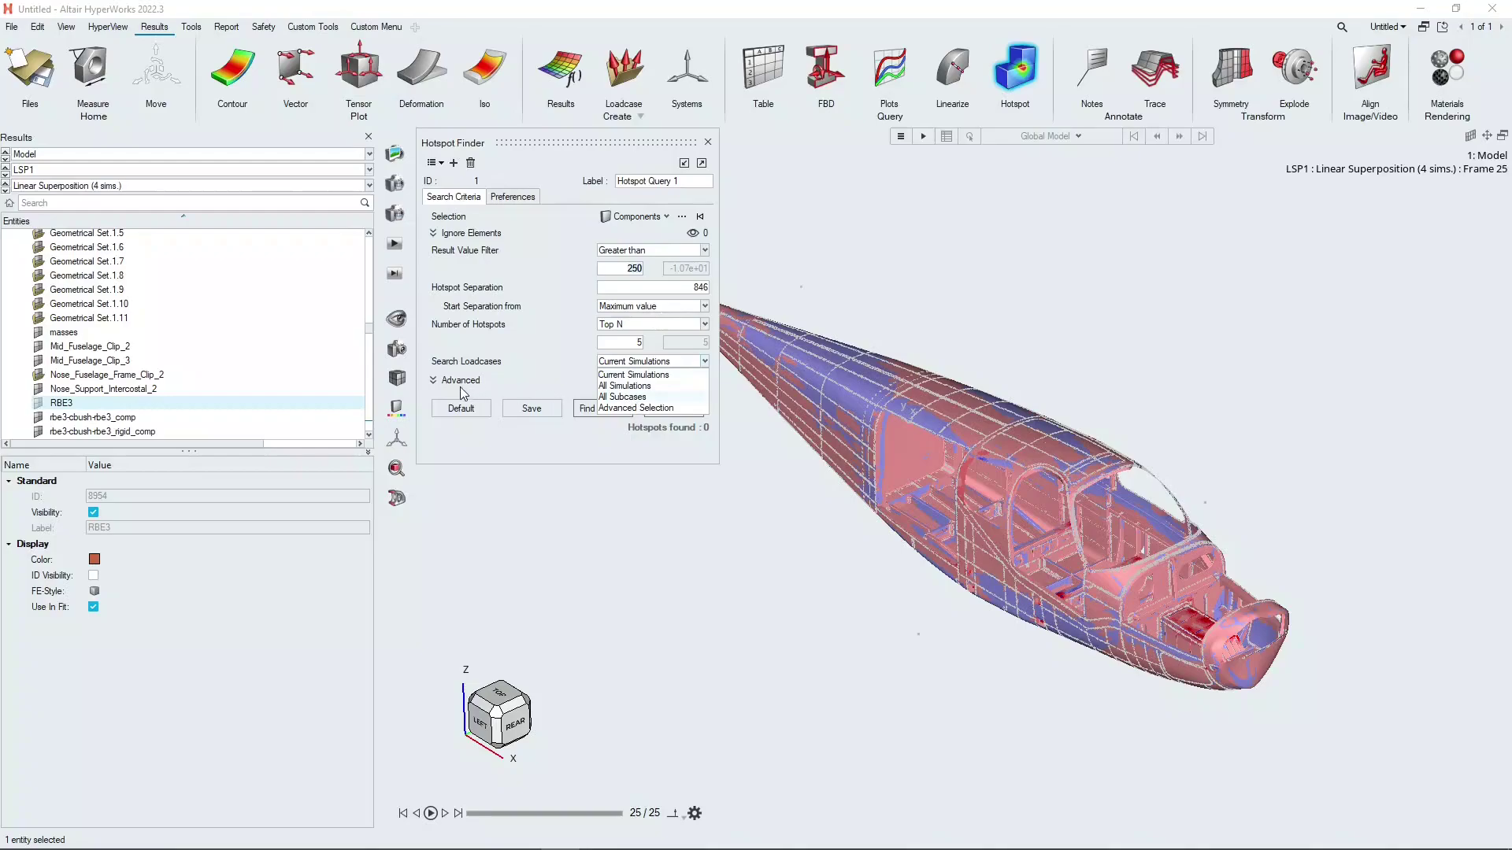
{"action": "left_click", "coordinate": [434, 383]}
{"action": "left_click", "coordinate": [434, 383]}
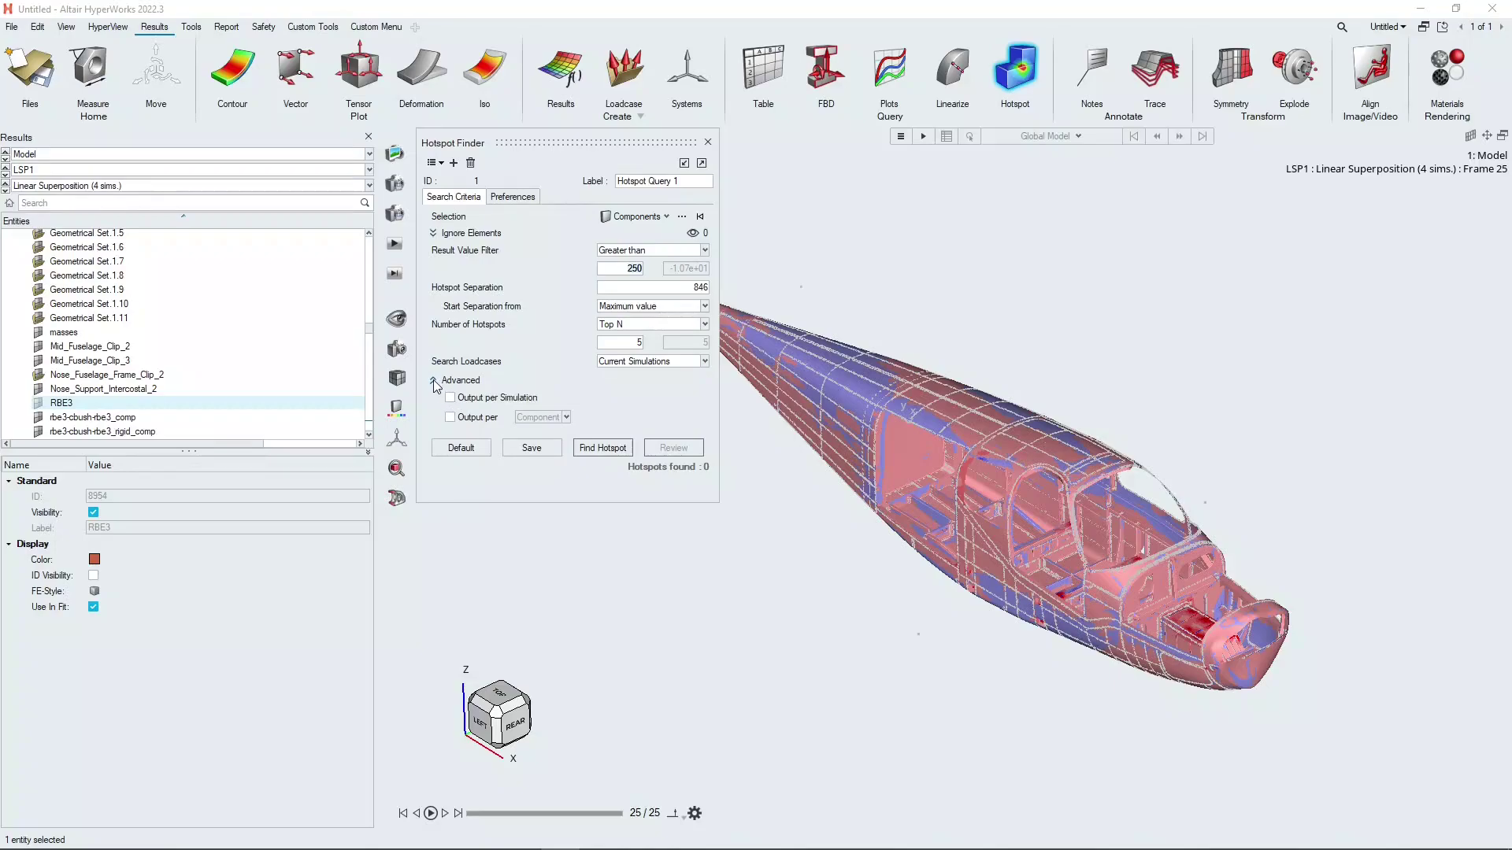
{"action": "left_click", "coordinate": [435, 382]}
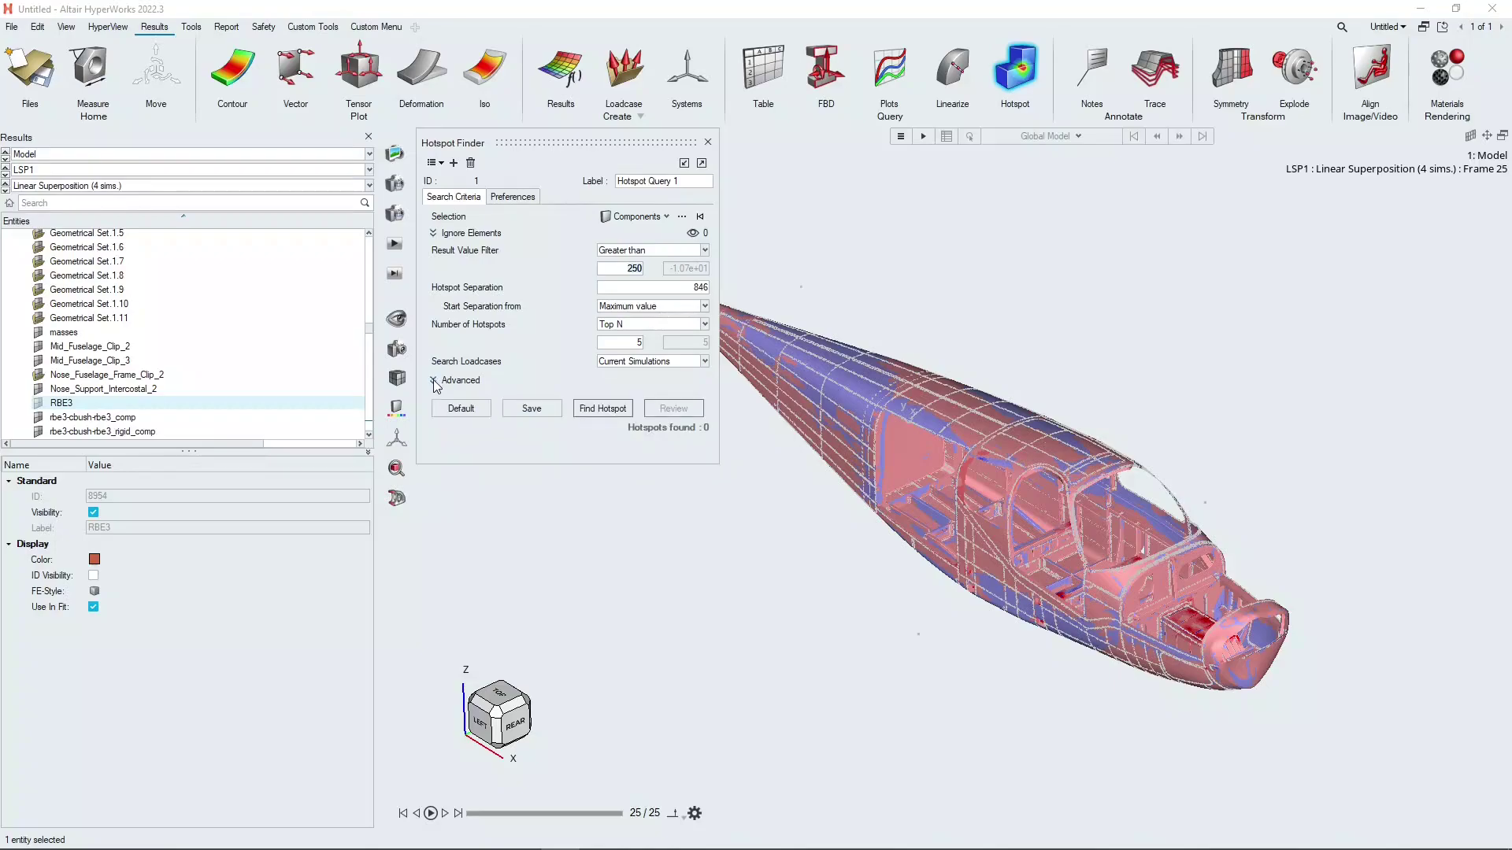
Find the hotspots and label all four (353.52, 346.15, 314.32, 259.12) on the fuselage.
{"action": "left_click", "coordinate": [616, 415]}
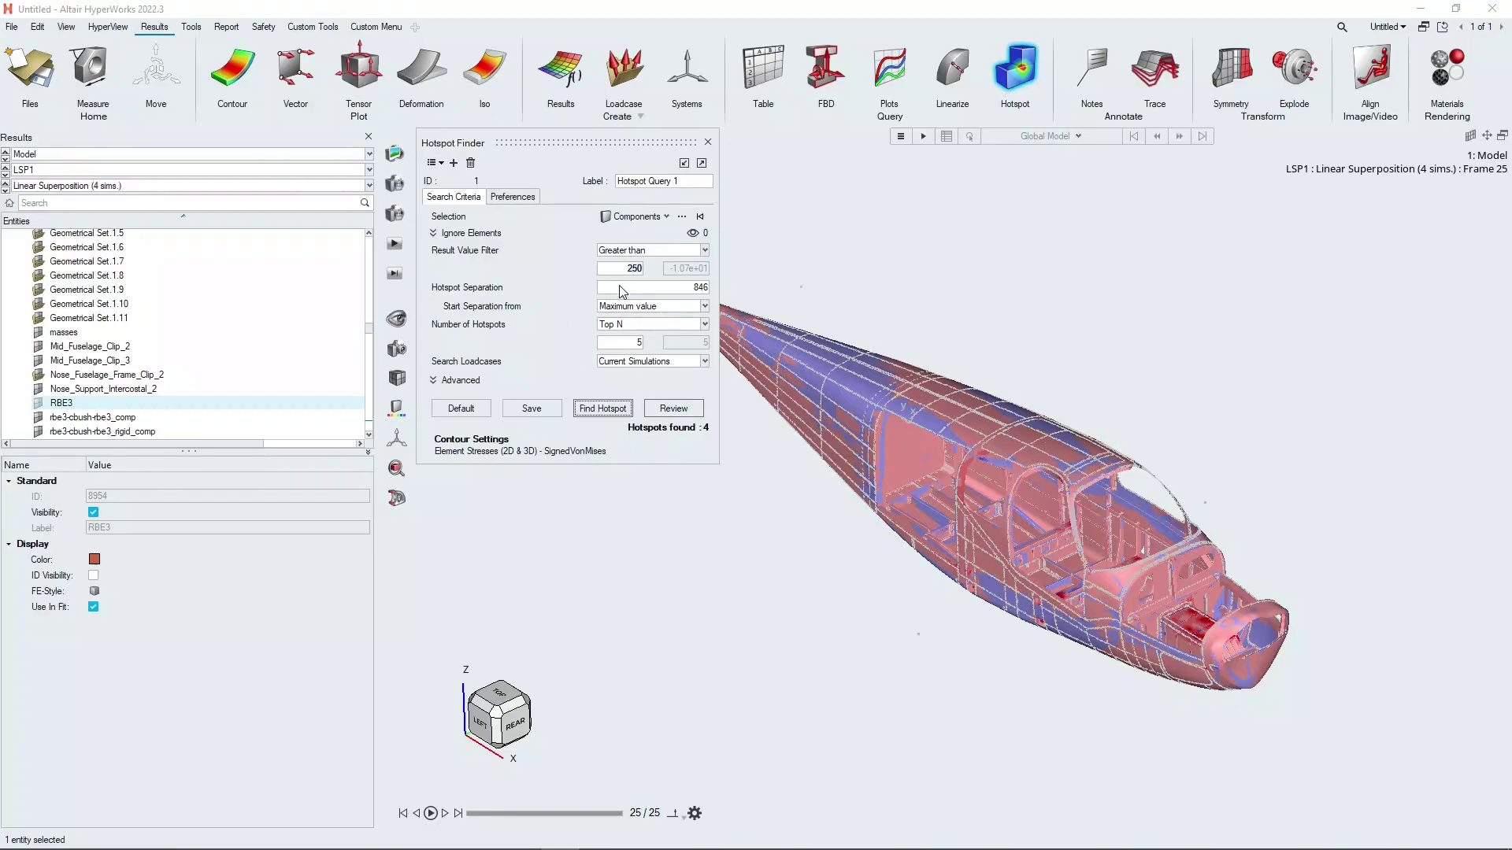
{"action": "left_click", "coordinate": [673, 409]}
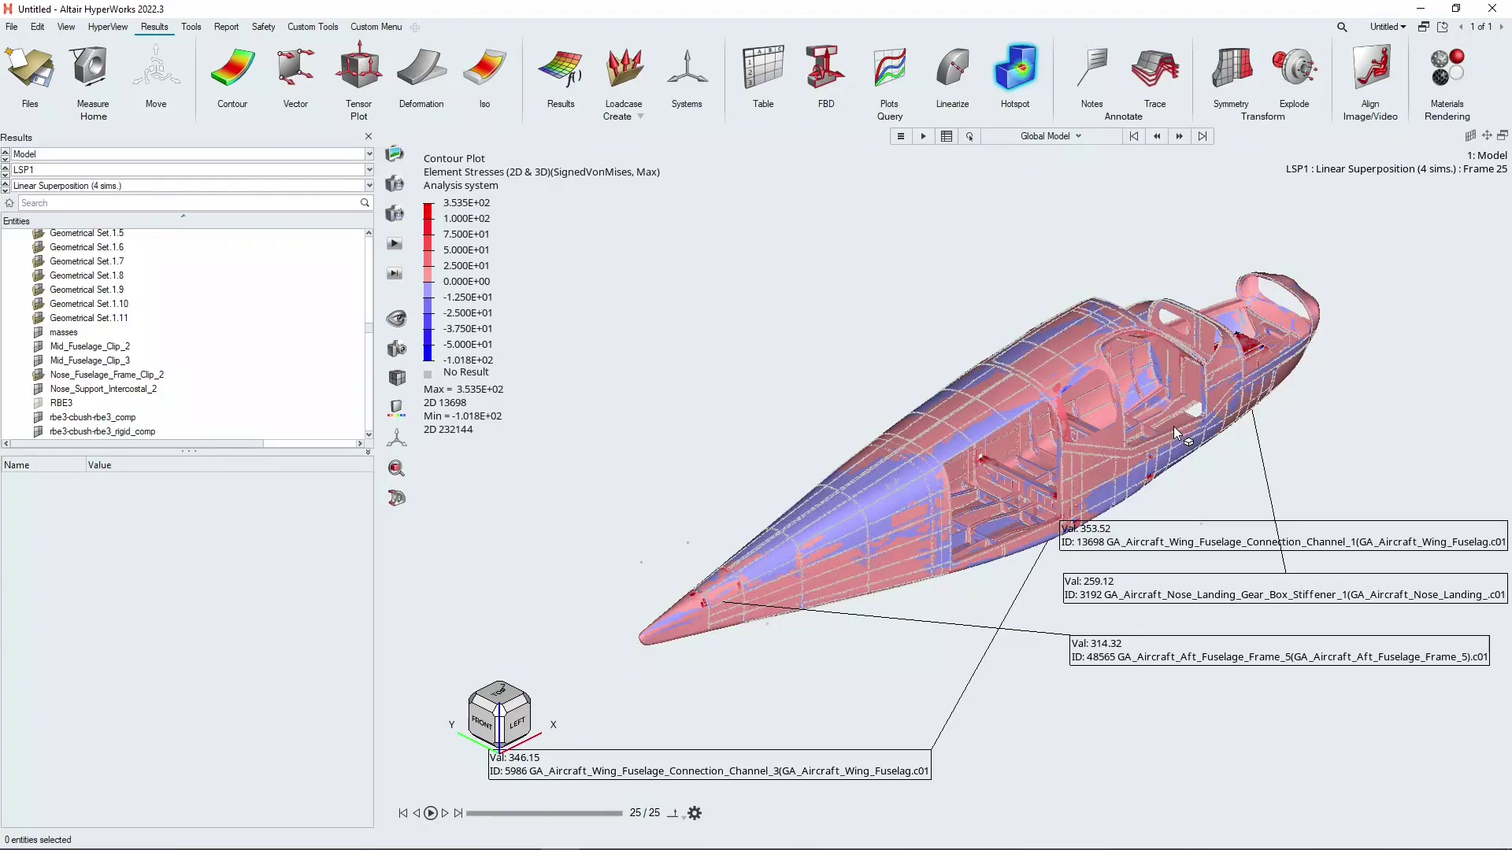
Show only the 353.52 hotspot with the surrounding components made transparent.
{"action": "left_click", "coordinate": [1078, 139]}
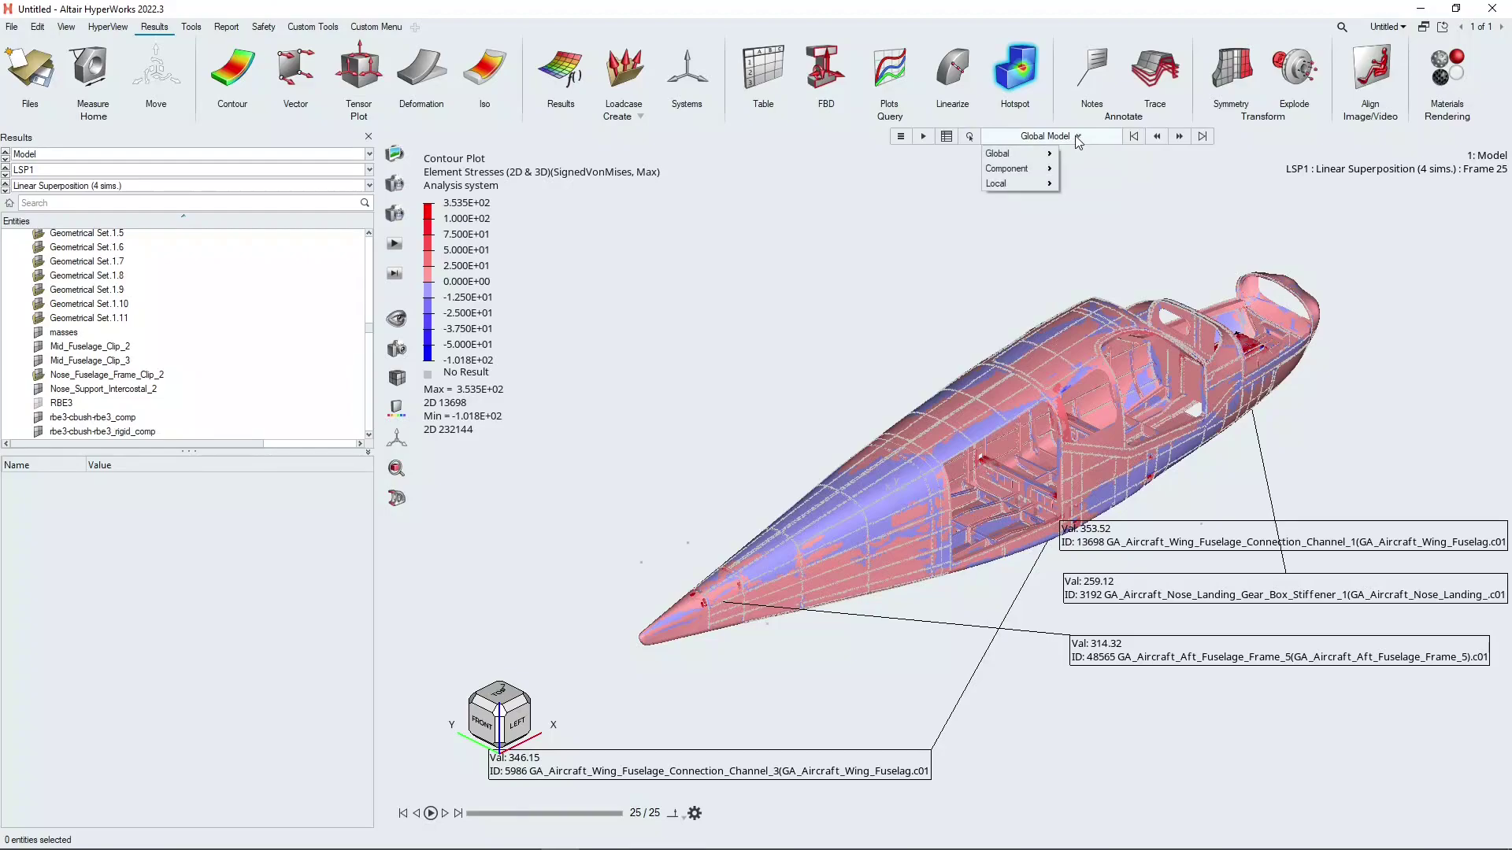
{"action": "mouse_move", "coordinate": [1007, 169]}
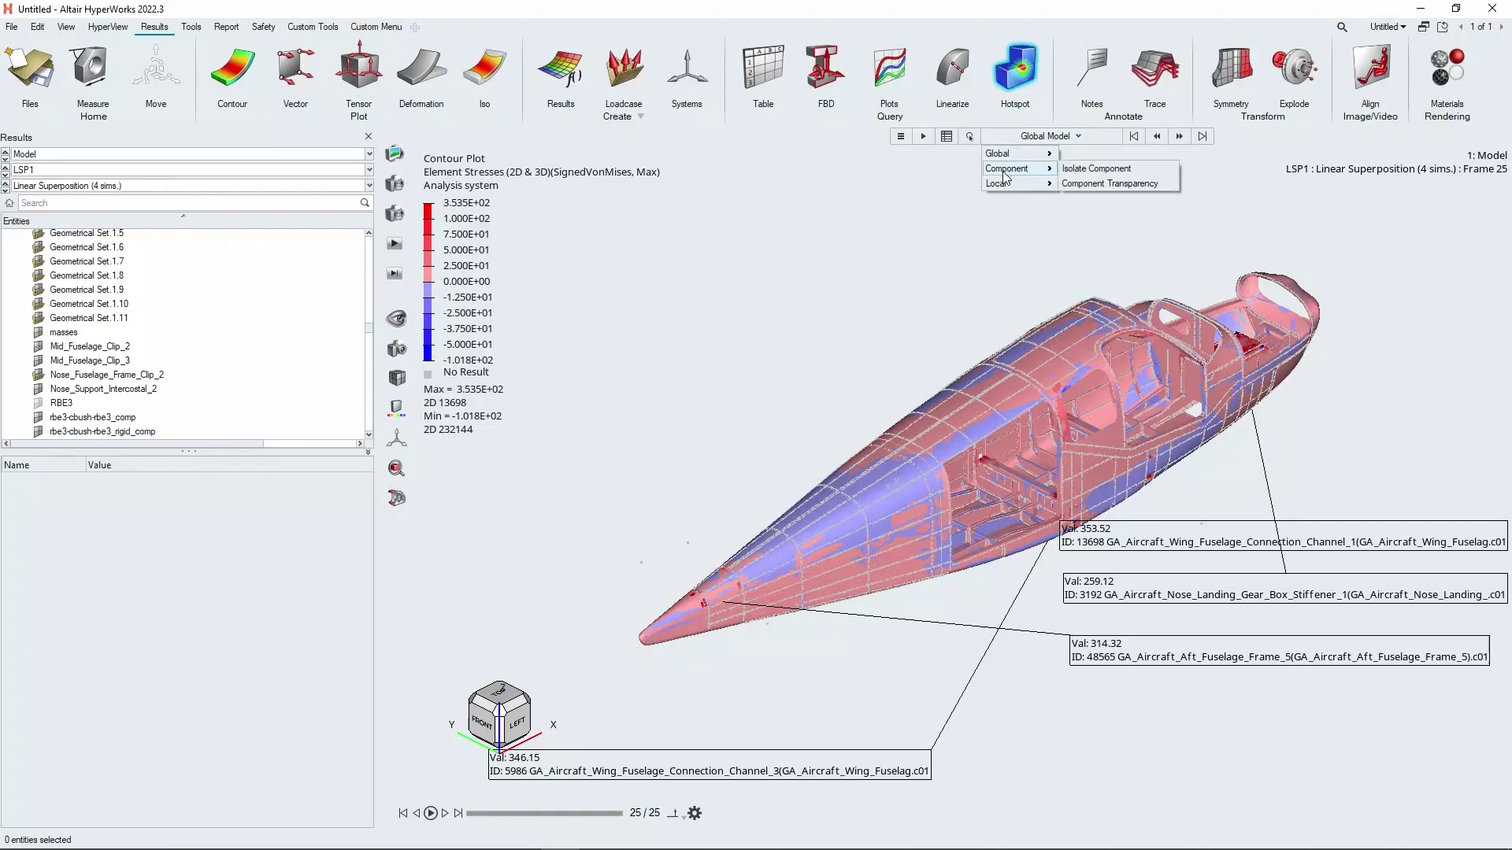
{"action": "left_click", "coordinate": [1098, 182]}
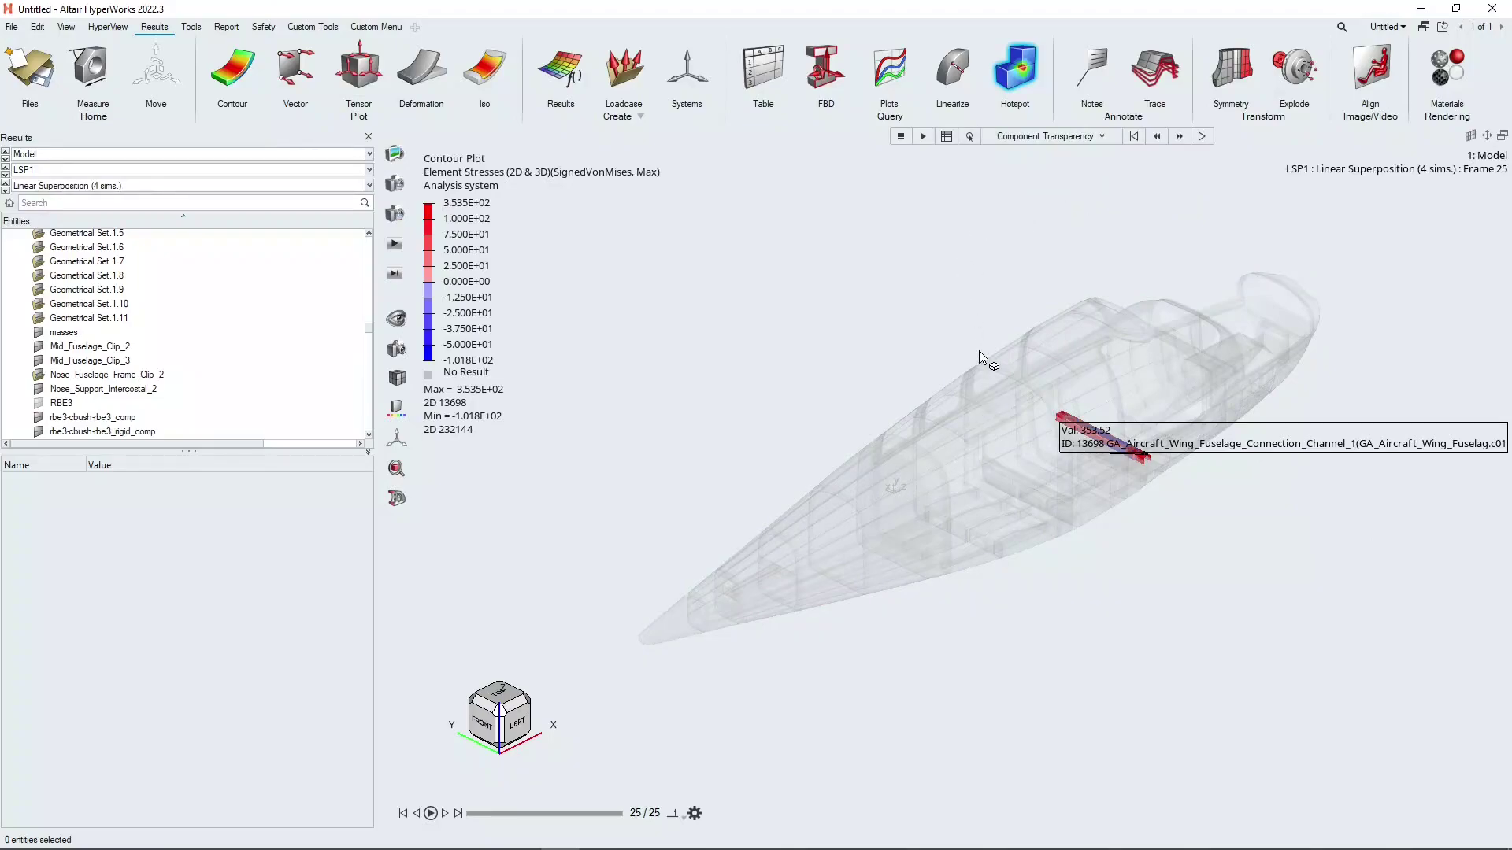
Pan, zoom and orbit to view the connection channel at a diagonal.
{"action": "middle_click_drag", "start_coordinate": [975, 334], "coordinate": [849, 277]}
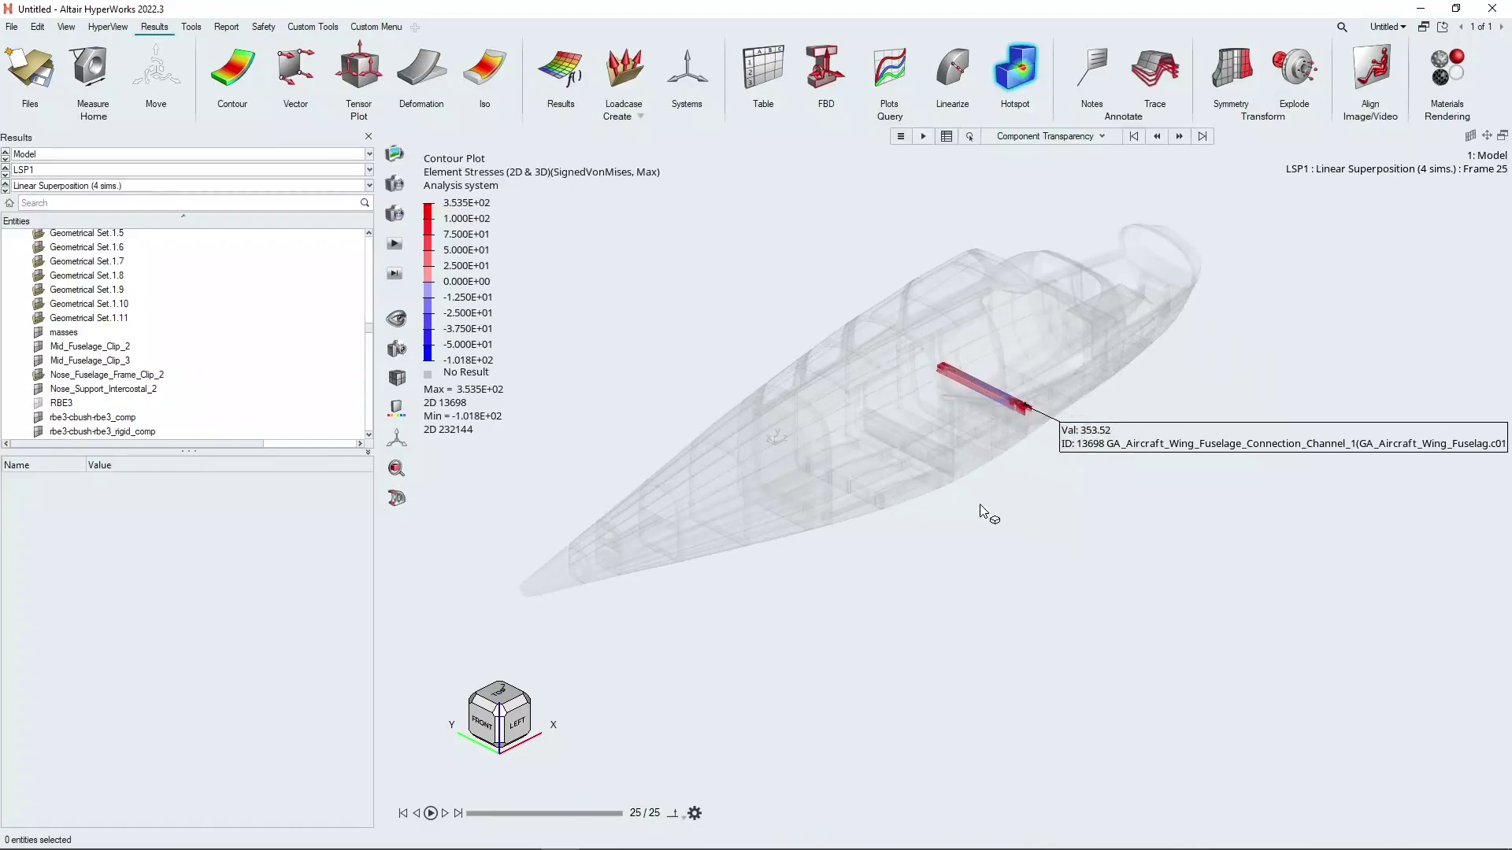
{"action": "scroll", "coordinate": [988, 378], "scroll_direction": "up", "scroll_amount": 5}
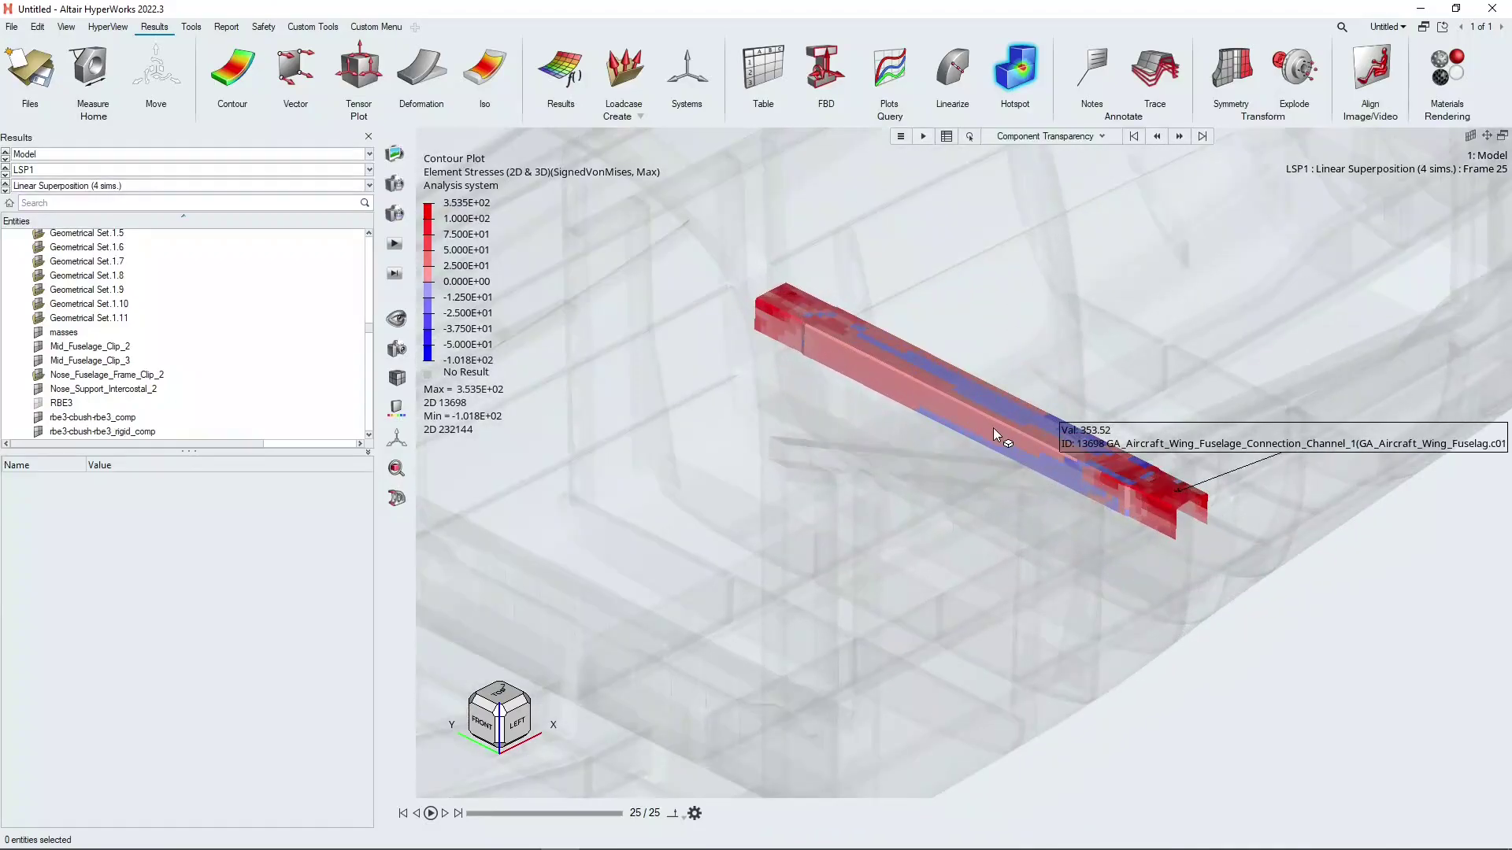
{"action": "middle_click_drag", "start_coordinate": [990, 443], "coordinate": [1012, 464]}
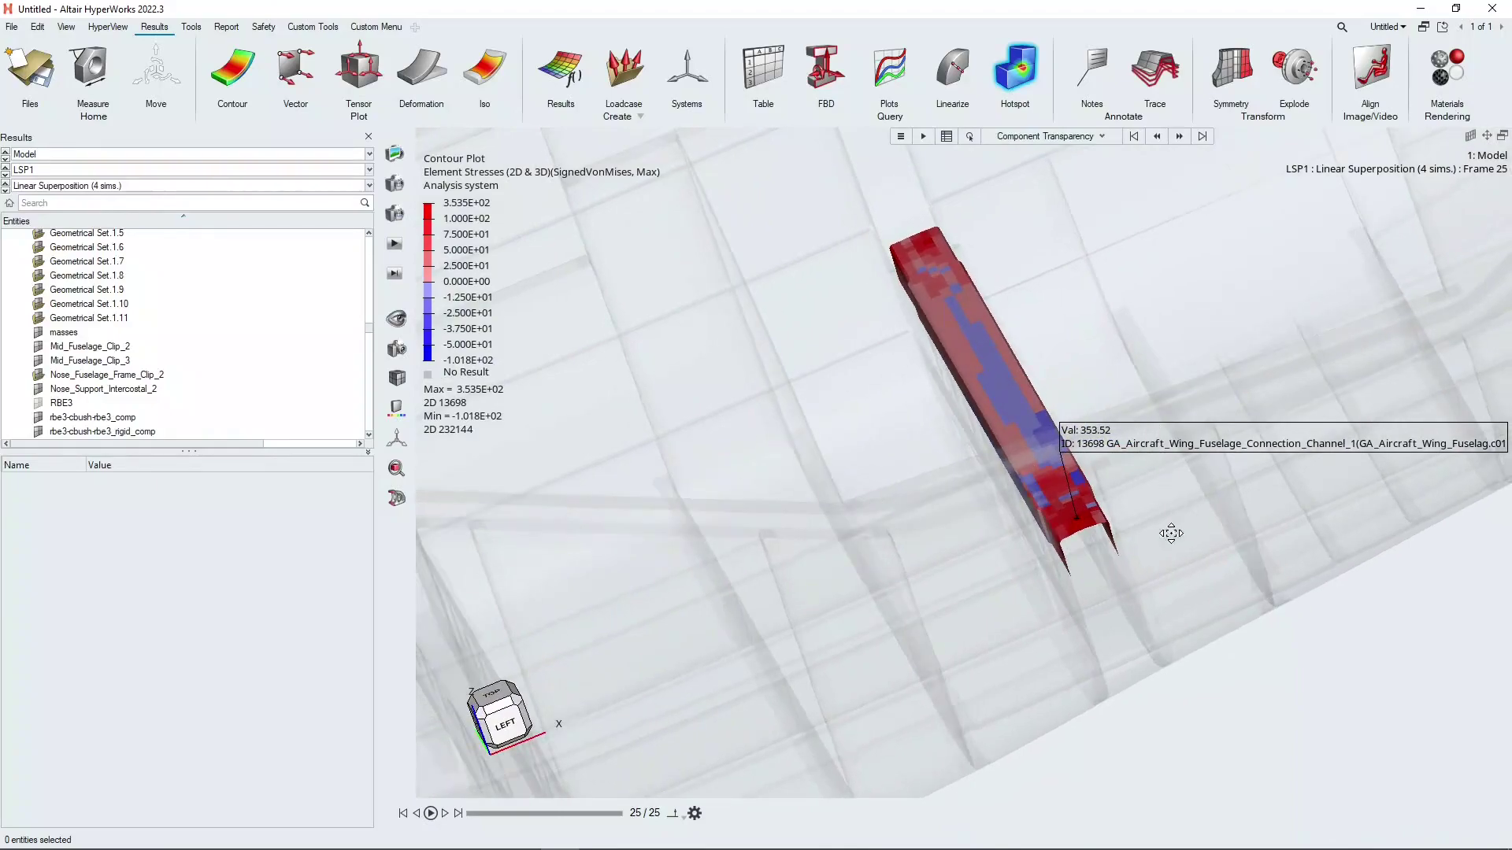
{"action": "scroll", "coordinate": [1137, 474], "scroll_direction": "down", "scroll_amount": 3}
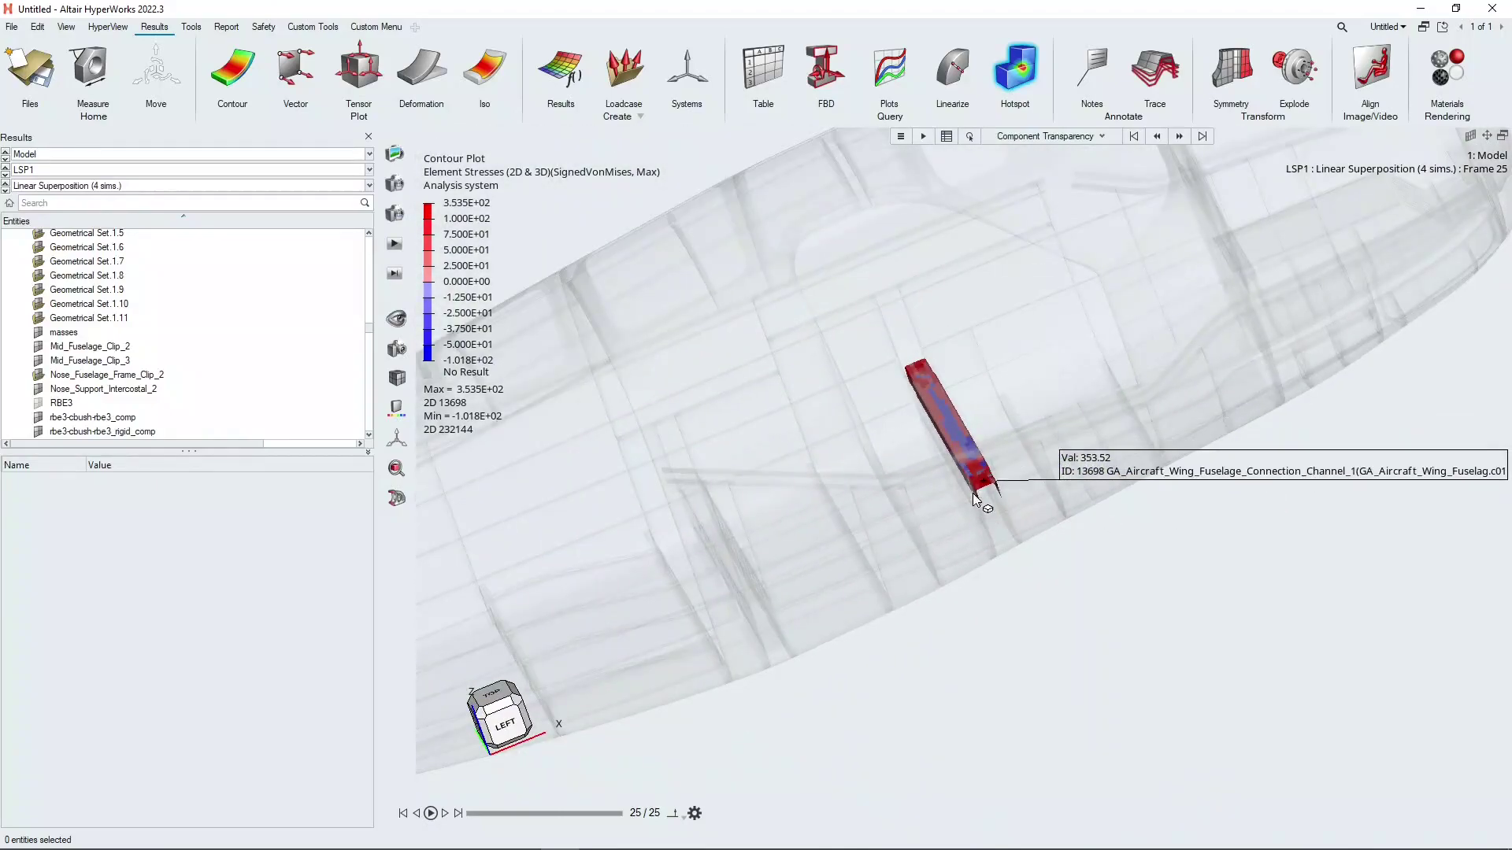
{"action": "middle_click_drag", "start_coordinate": [972, 493], "coordinate": [1134, 435]}
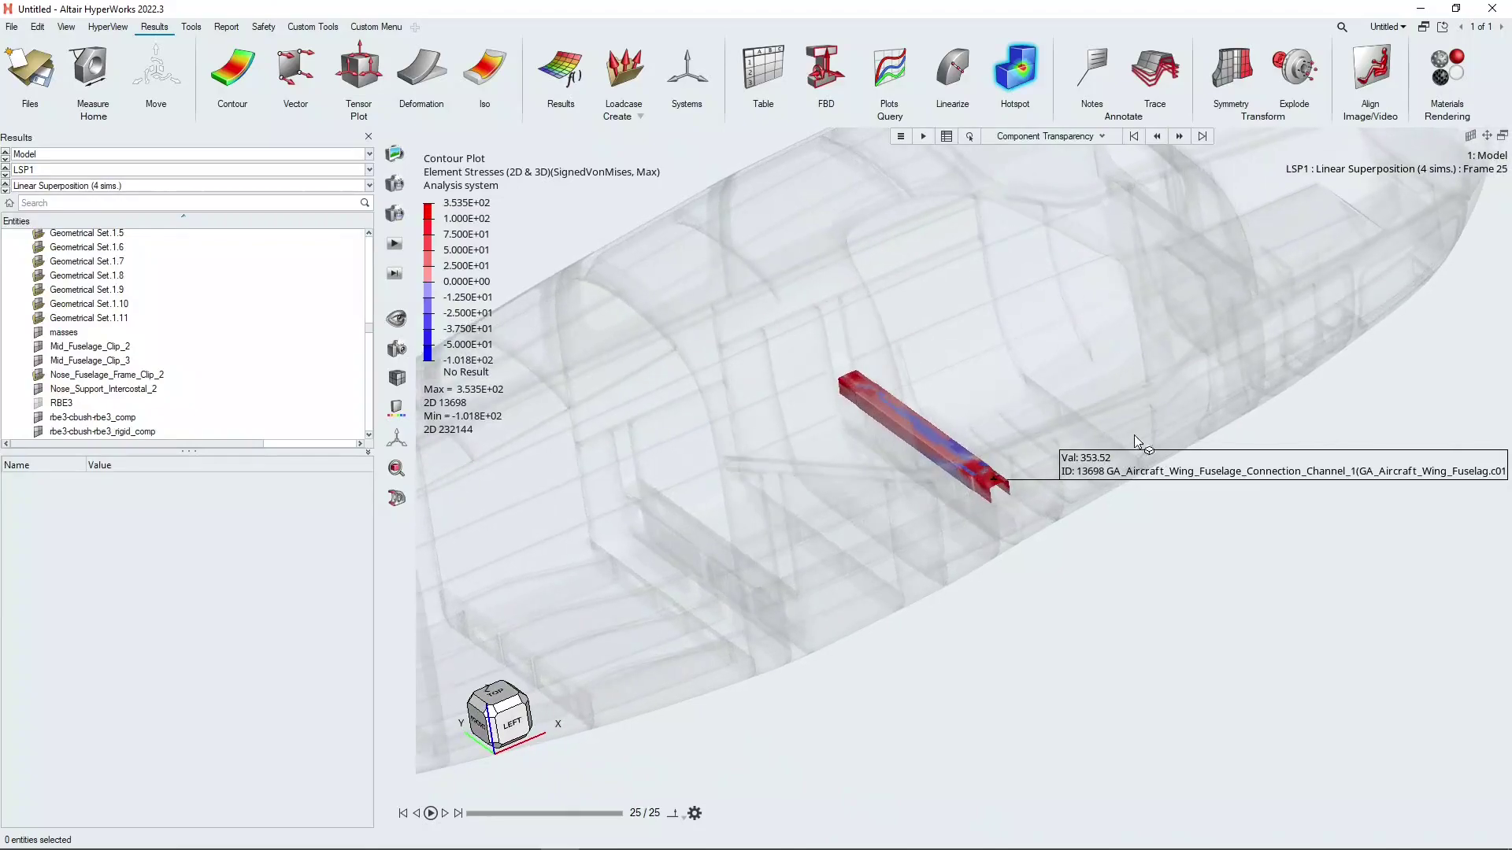
{"action": "left_click", "coordinate": [1179, 137]}
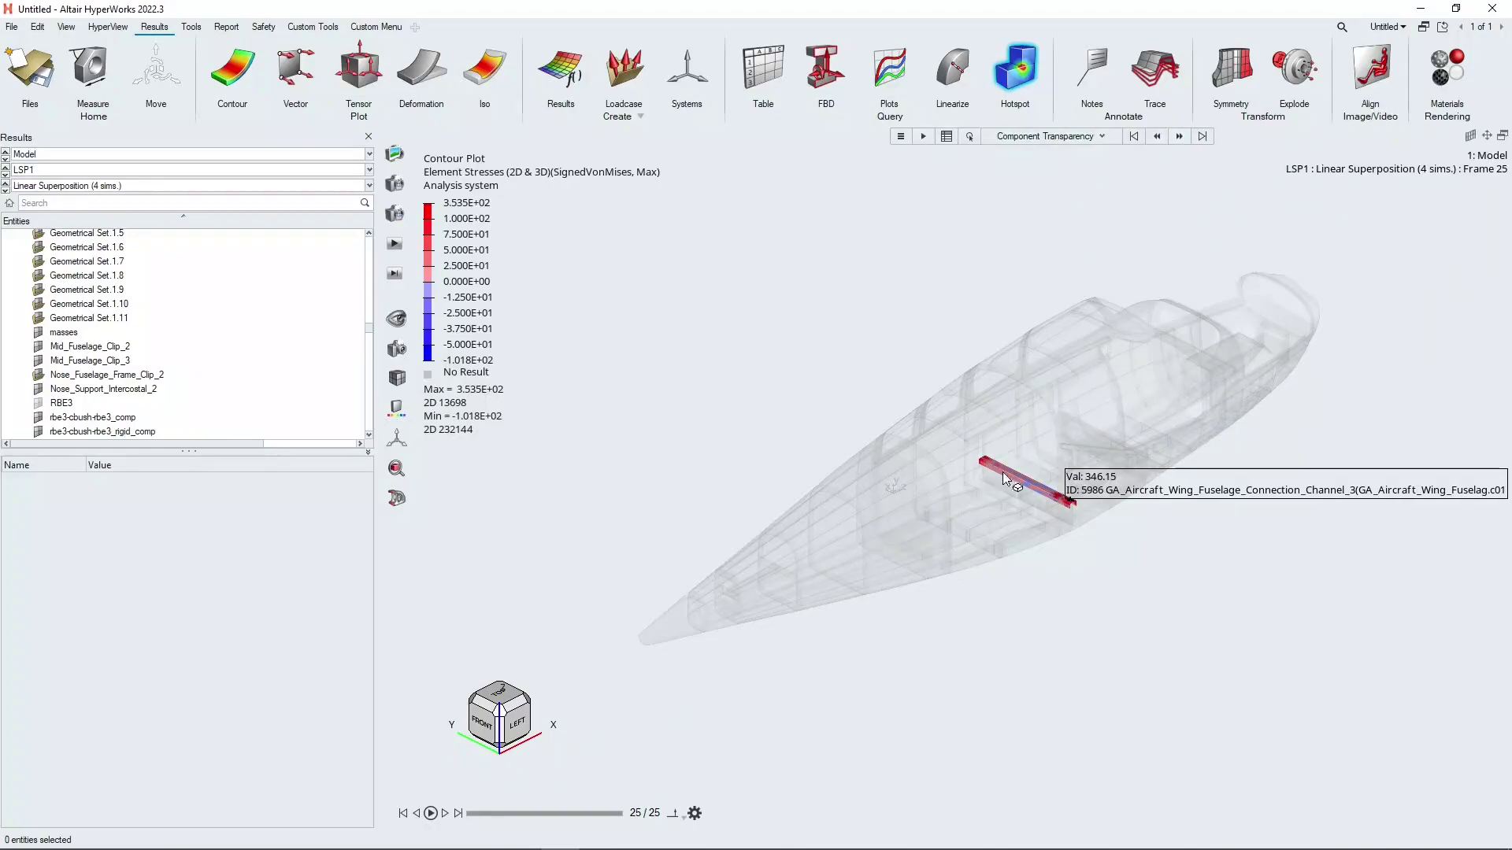
{"action": "scroll", "coordinate": [996, 494], "scroll_direction": "up", "scroll_amount": 5}
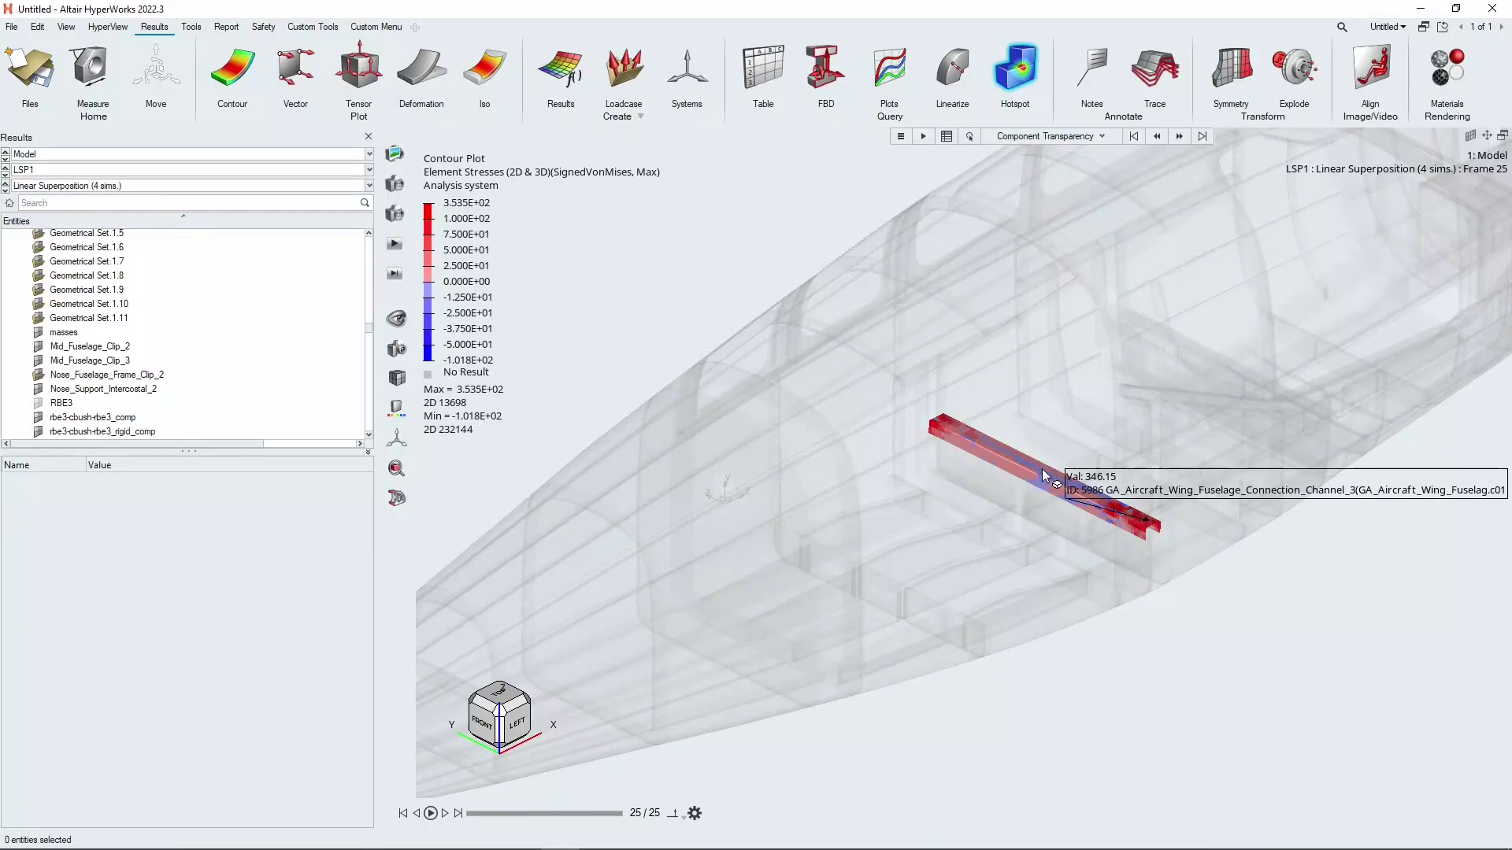
{"action": "scroll", "coordinate": [895, 447], "scroll_direction": "down", "scroll_amount": 5}
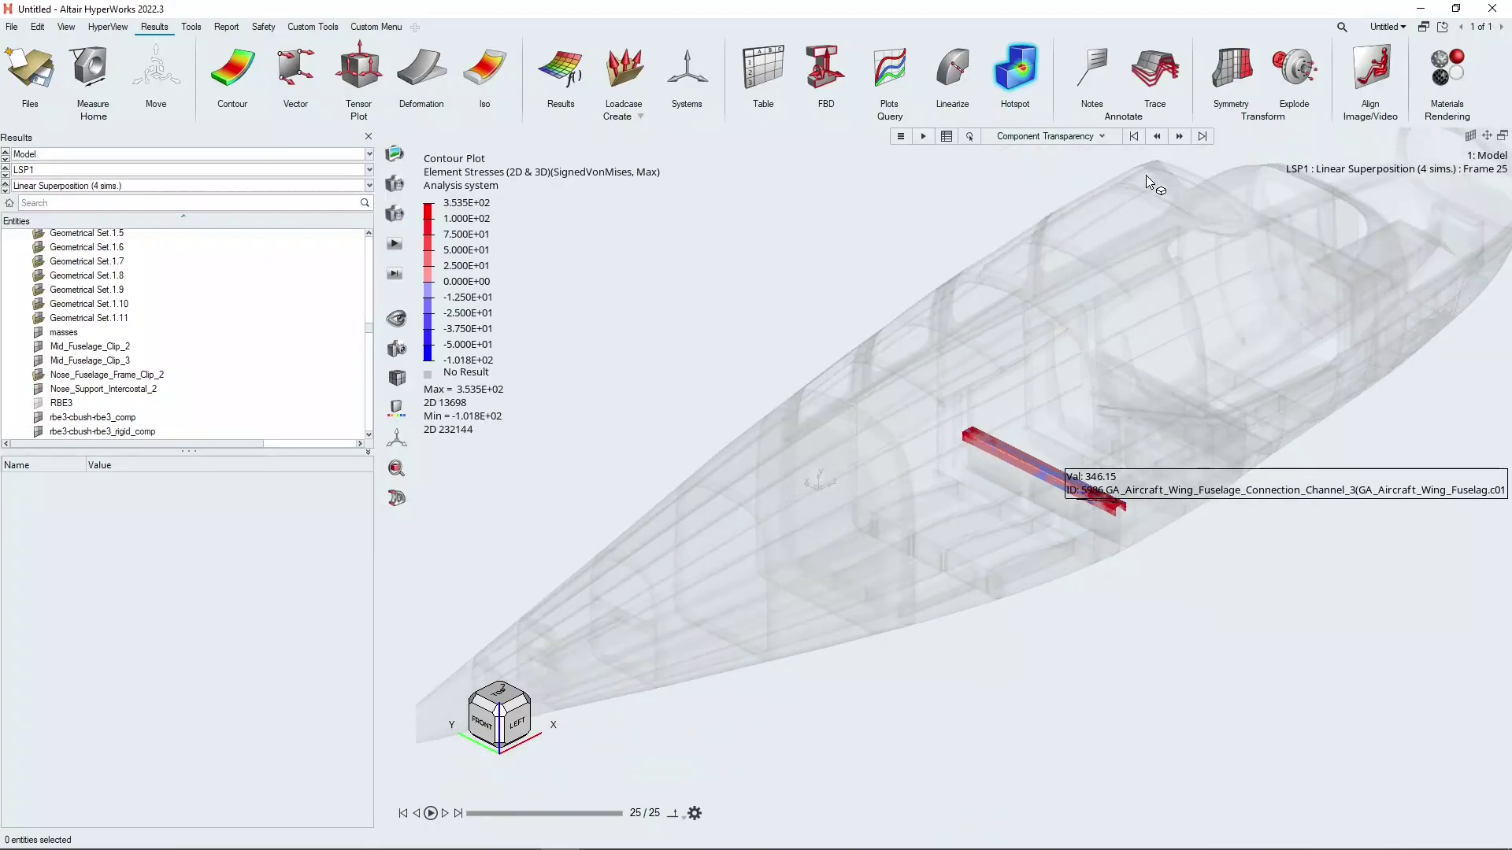
{"action": "left_click", "coordinate": [1178, 136]}
{"action": "scroll", "coordinate": [706, 589], "scroll_direction": "up", "scroll_amount": 5}
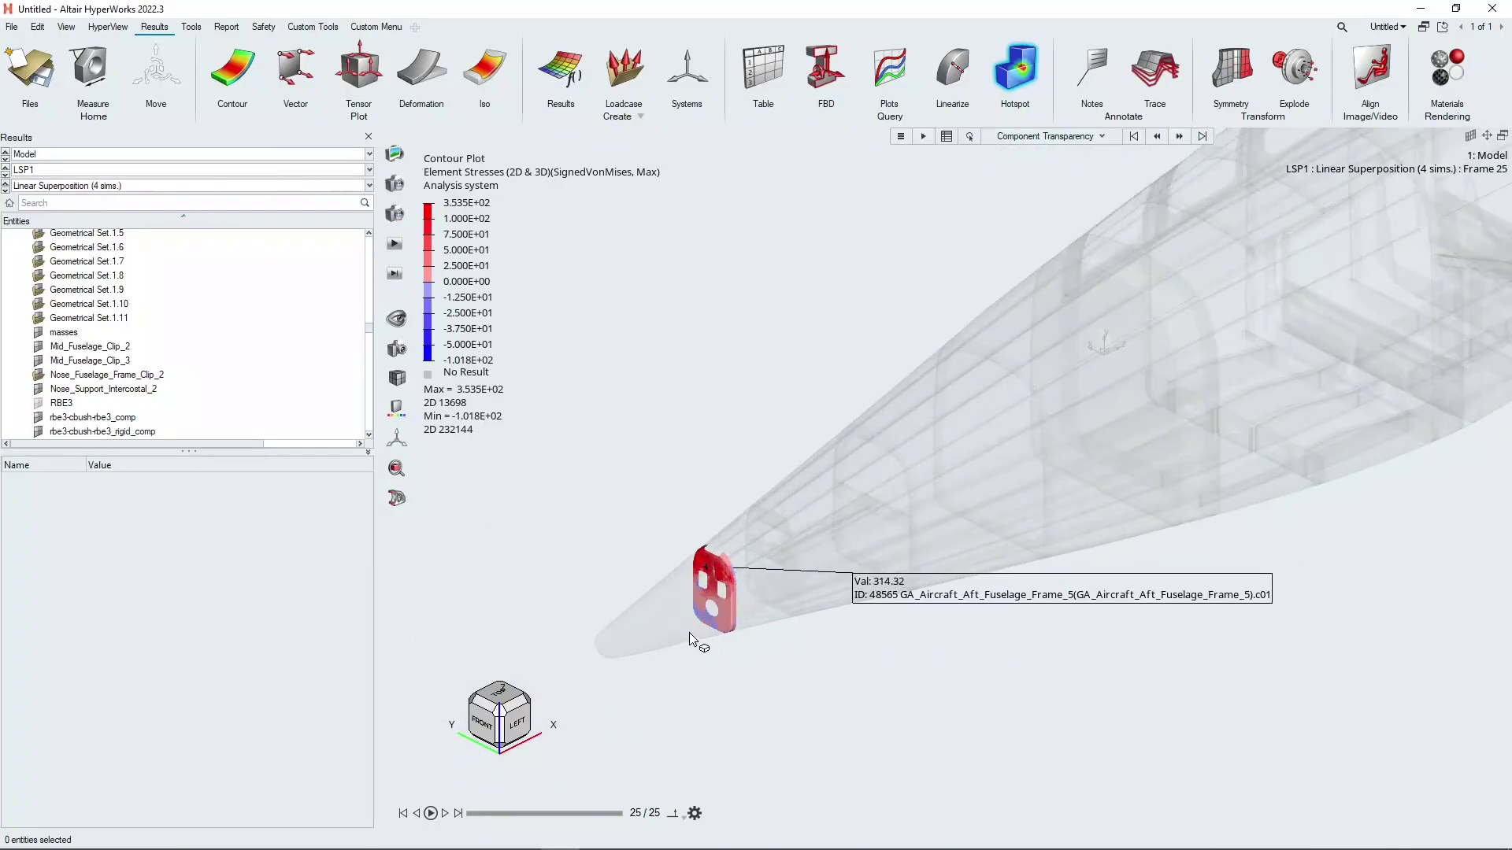
{"action": "scroll", "coordinate": [707, 588], "scroll_direction": "up", "scroll_amount": 3}
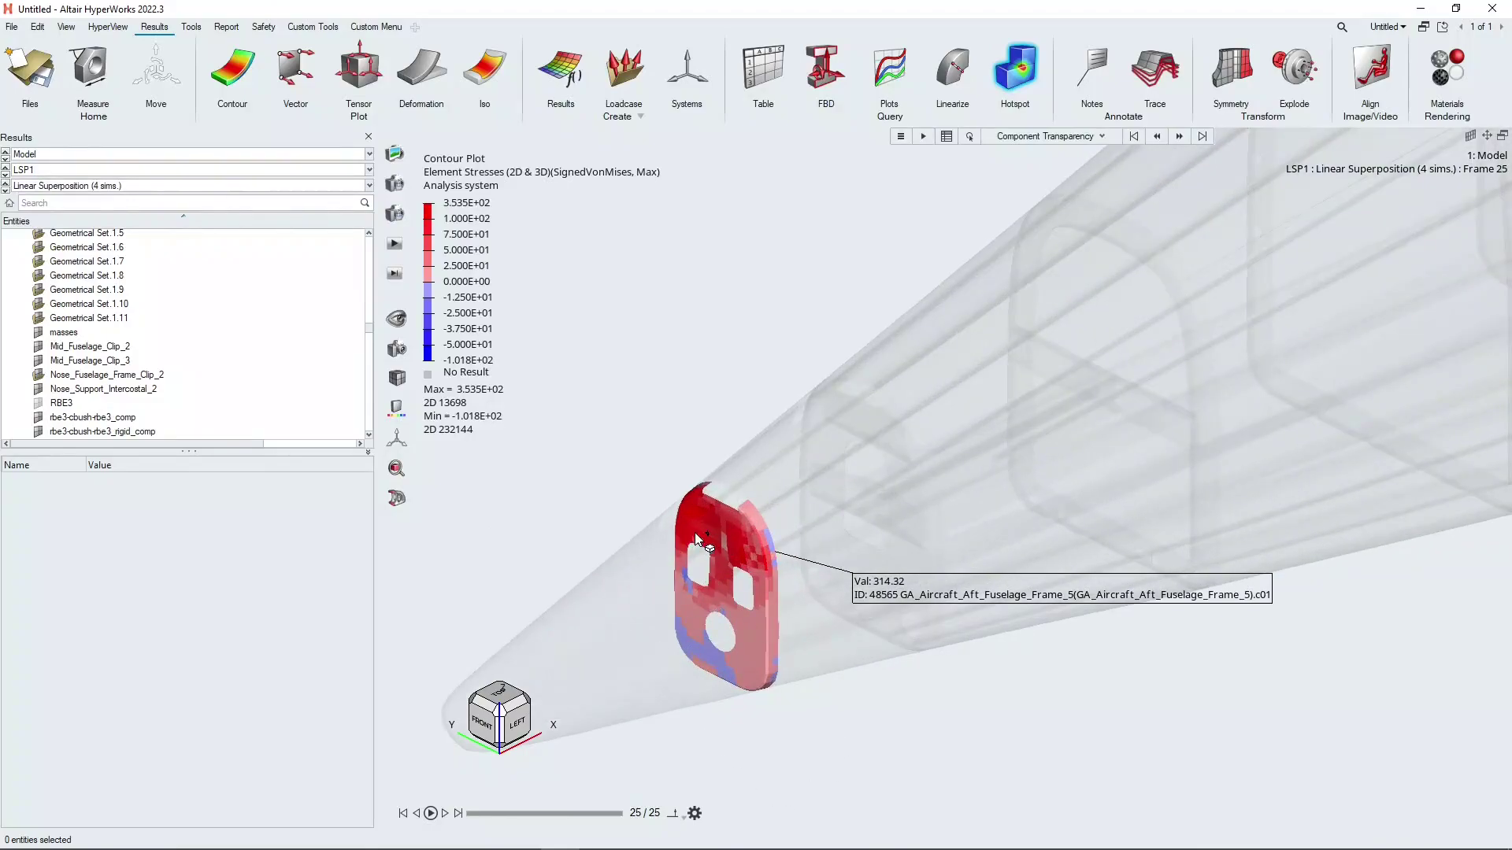
{"action": "scroll", "coordinate": [701, 569], "scroll_direction": "down", "scroll_amount": 3}
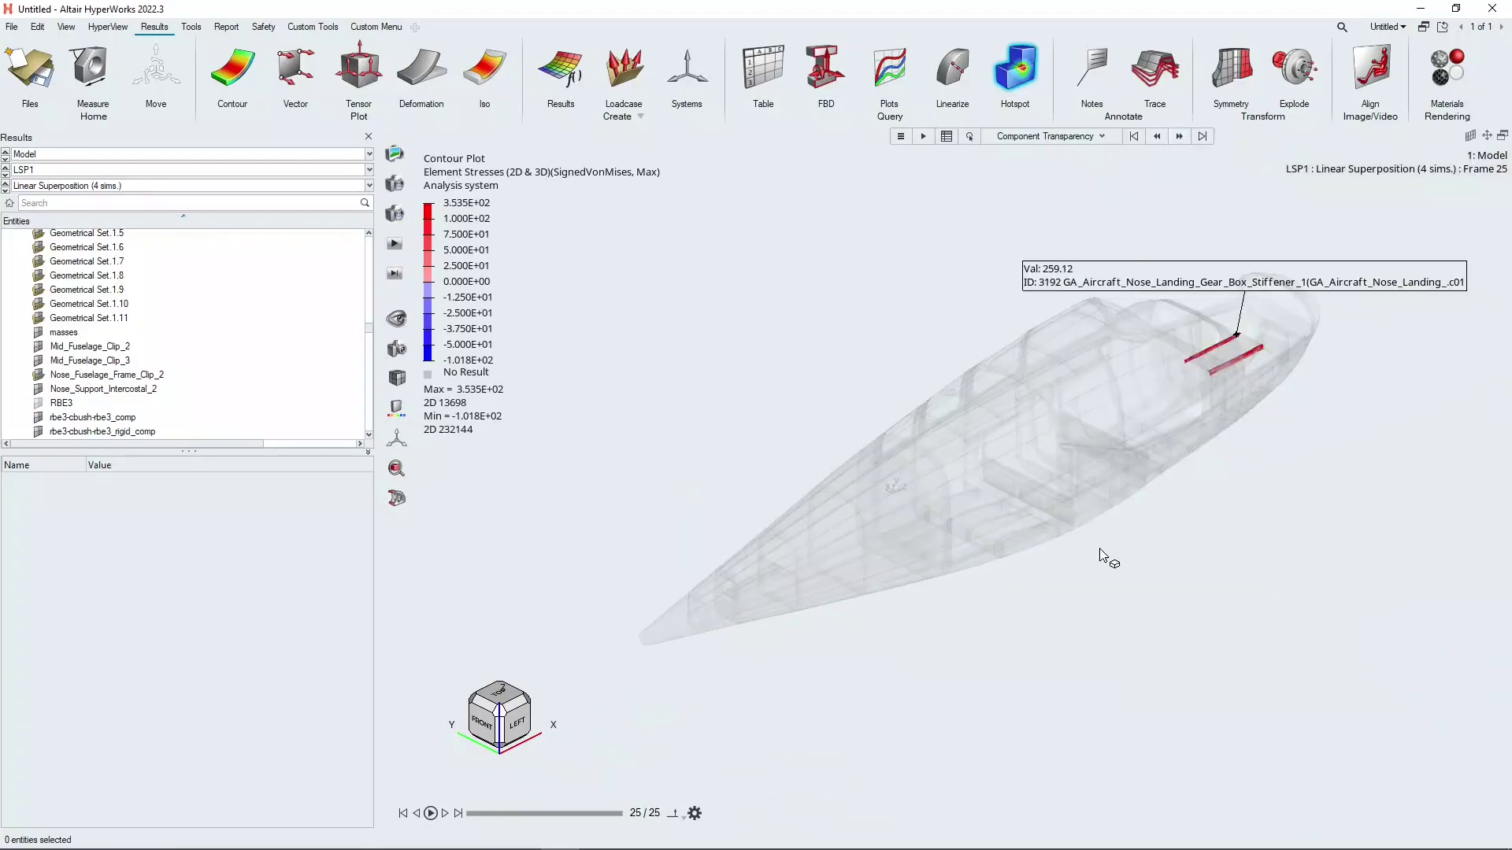
{"action": "scroll", "coordinate": [1250, 356], "scroll_direction": "up", "scroll_amount": 5}
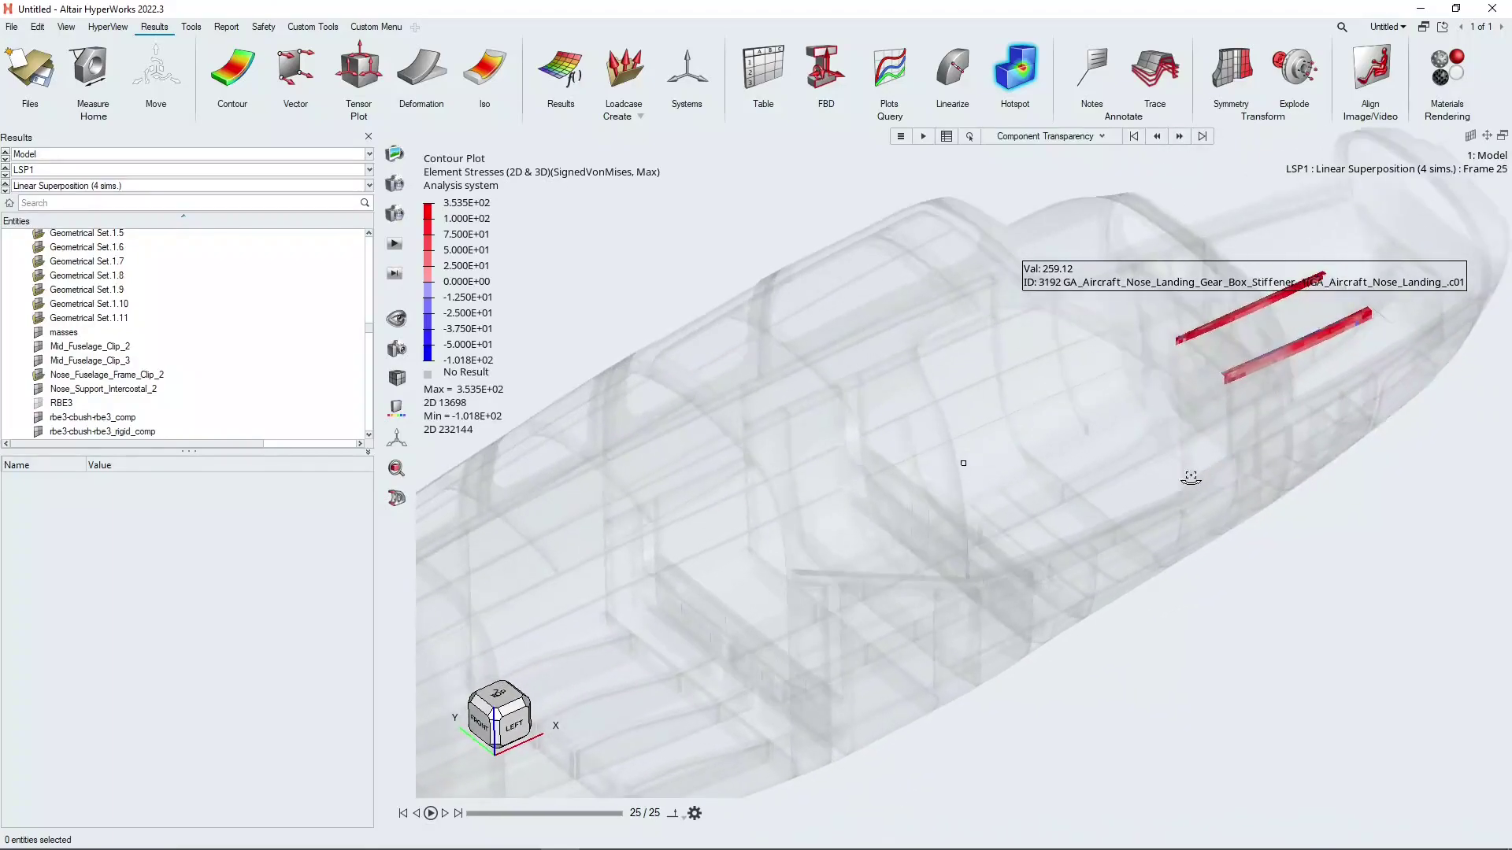
{"action": "middle_click_drag", "start_coordinate": [1213, 443], "coordinate": [1126, 376]}
{"action": "scroll", "coordinate": [1105, 379], "scroll_direction": "down", "scroll_amount": 5}
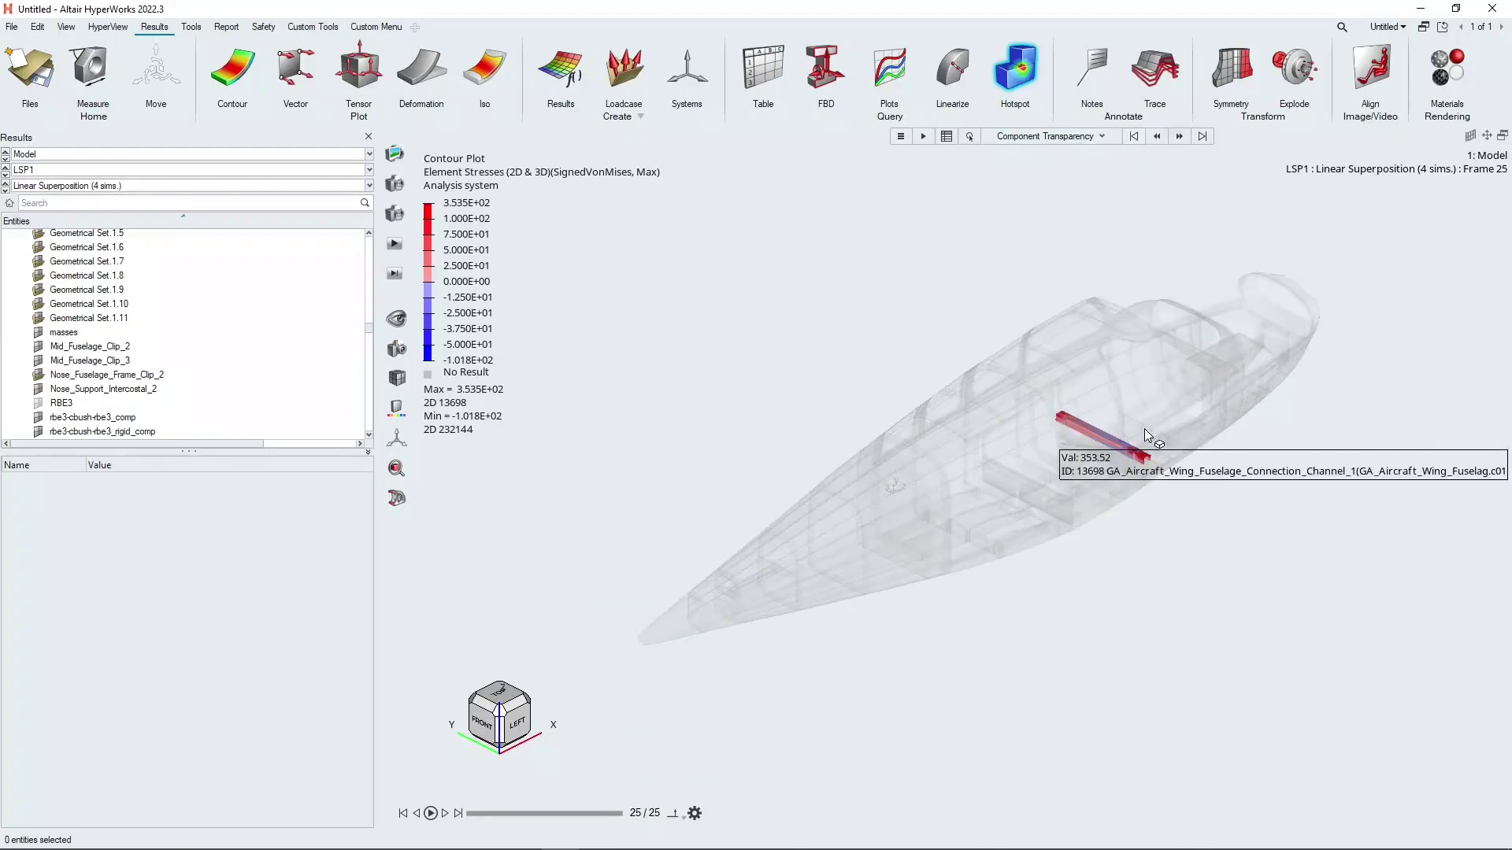
{"action": "scroll", "coordinate": [1145, 434], "scroll_direction": "up", "scroll_amount": 2}
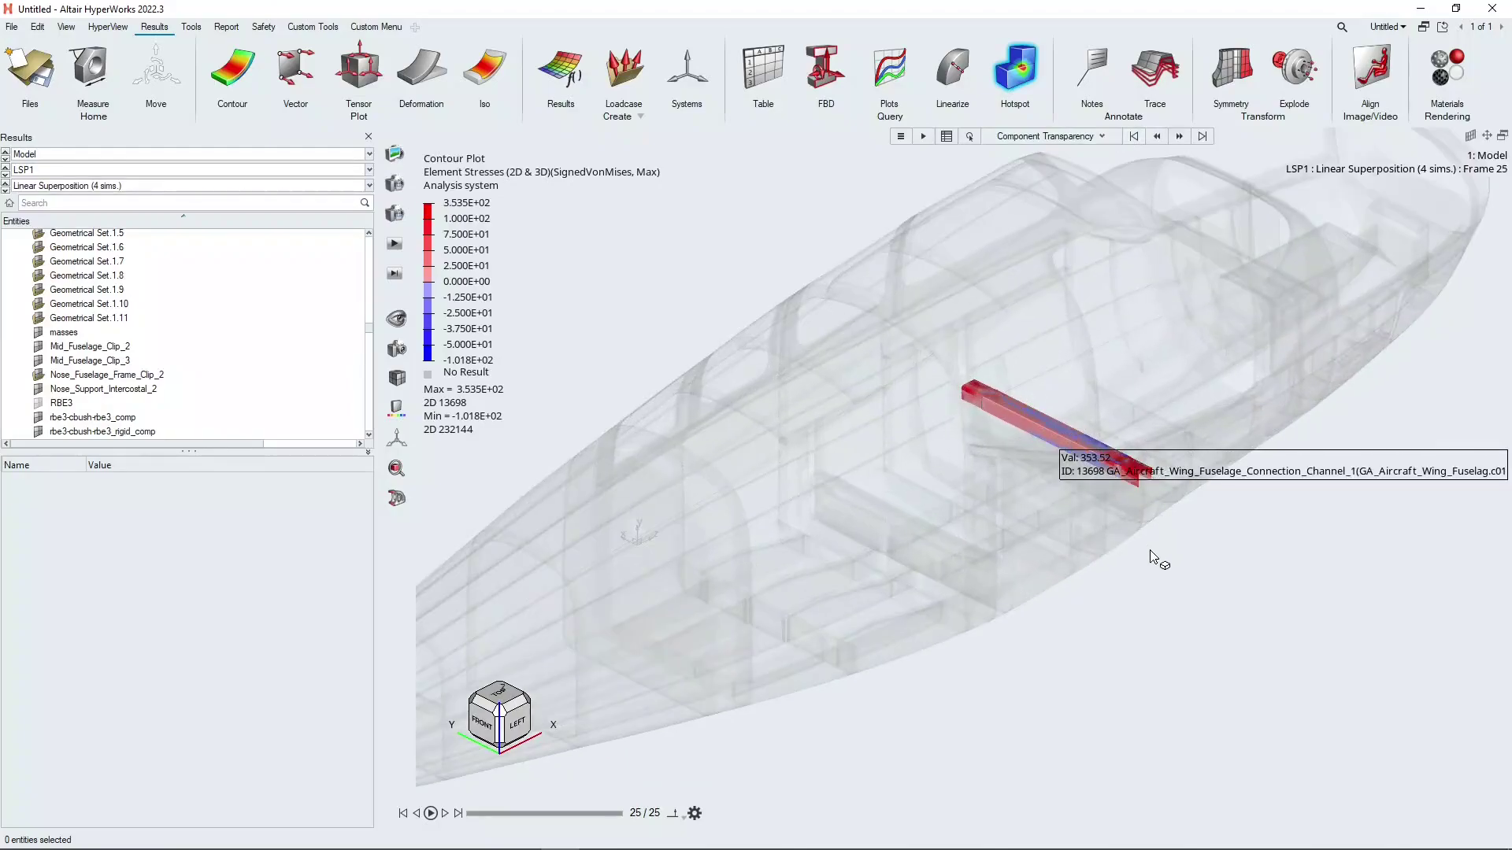
Zoom and rotate close to the 353.52 peak on Connection_Channel_1, tilting it down-right.
{"action": "middle_click_drag", "start_coordinate": [1154, 550], "coordinate": [932, 494]}
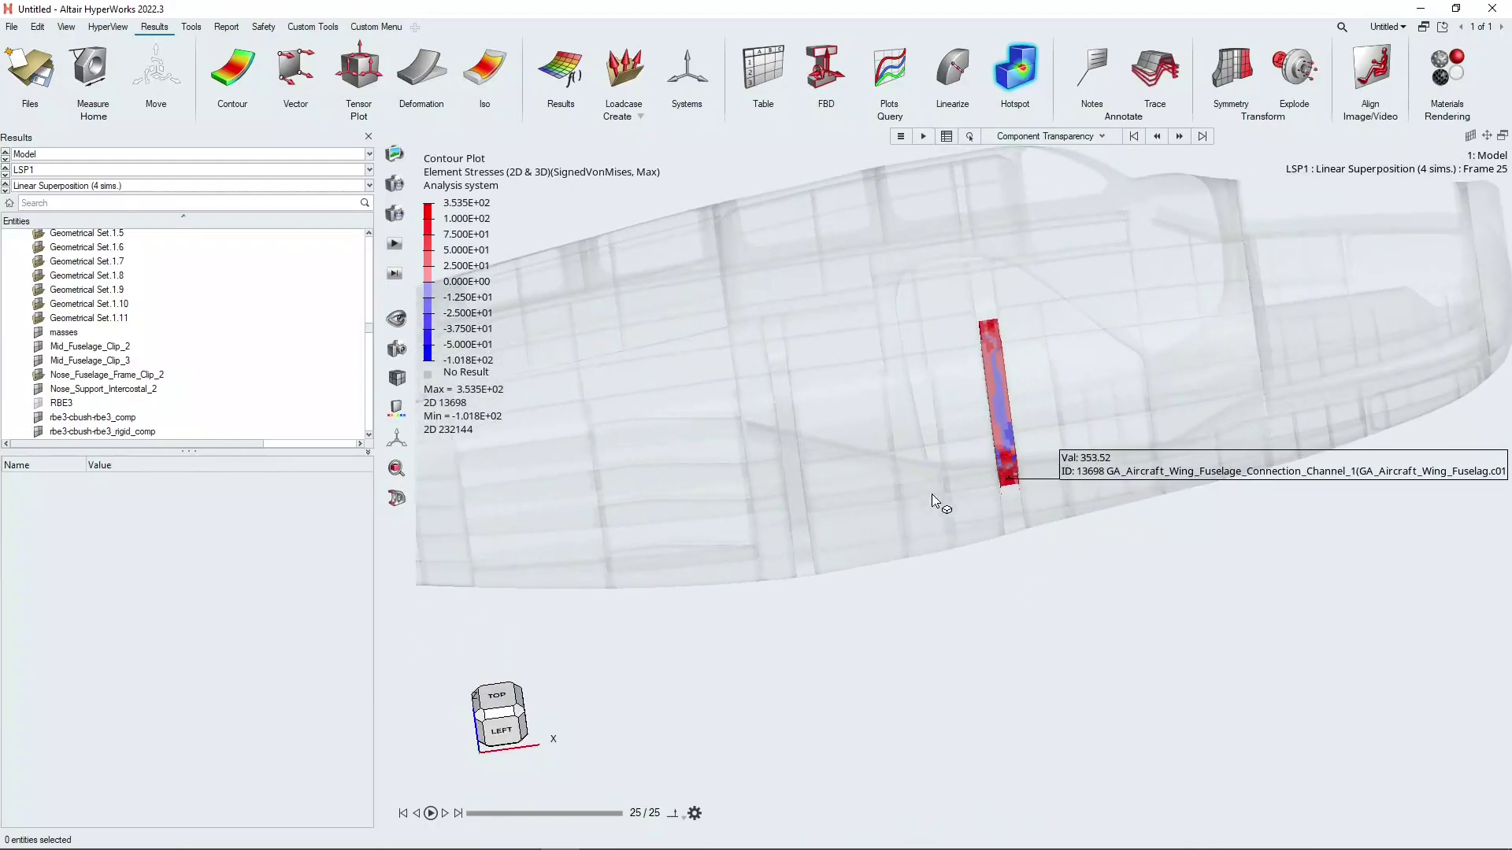
{"action": "scroll", "coordinate": [980, 360], "scroll_direction": "up", "scroll_amount": 3}
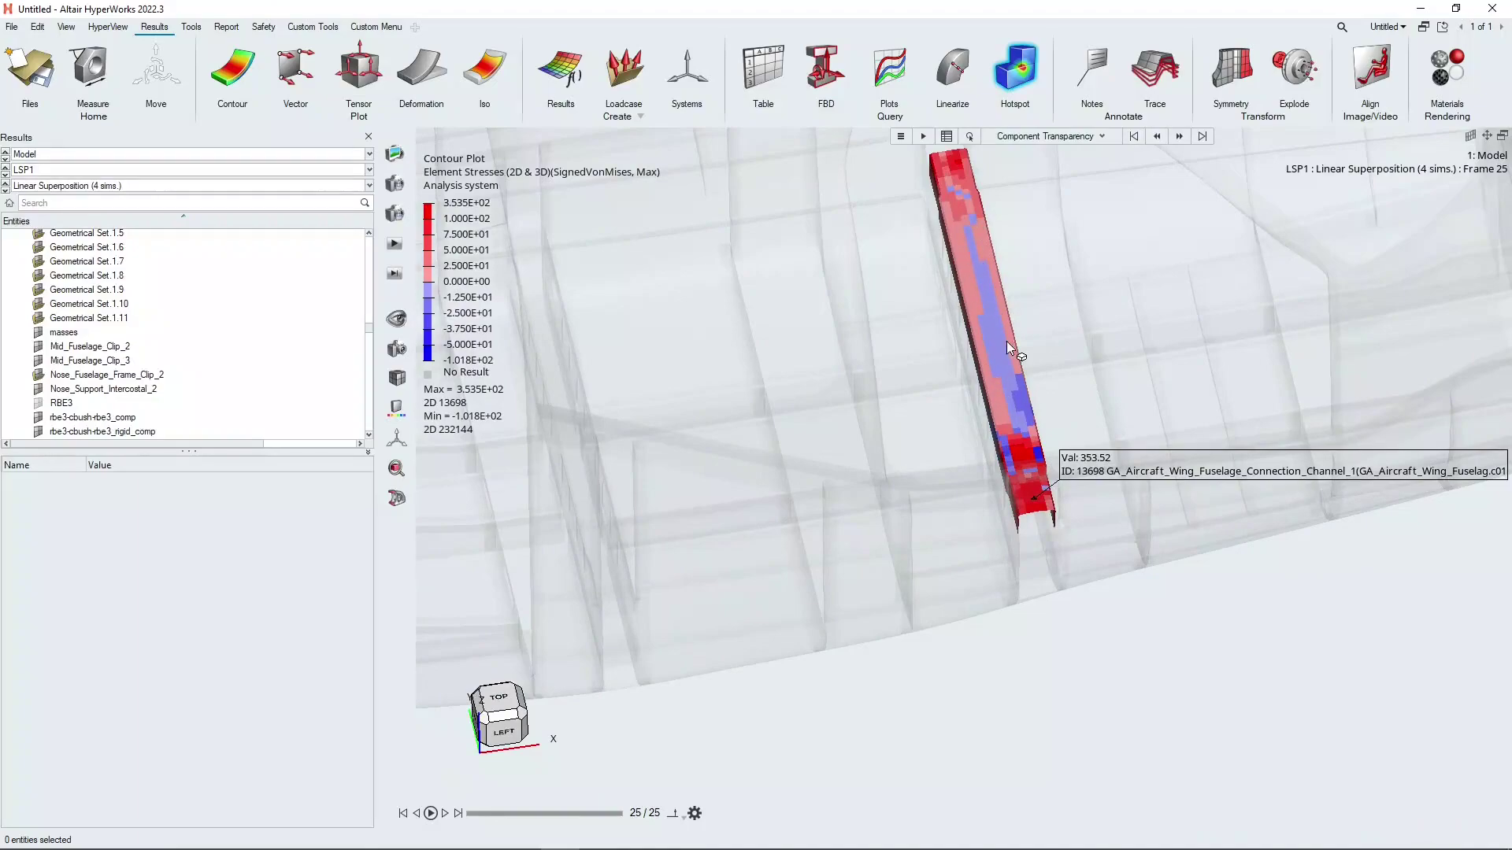
{"action": "scroll", "coordinate": [965, 476], "scroll_direction": "down", "scroll_amount": 3}
{"action": "middle_click_drag", "start_coordinate": [965, 475], "coordinate": [1178, 381]}
{"action": "scroll", "coordinate": [1065, 394], "scroll_direction": "up", "scroll_amount": 2}
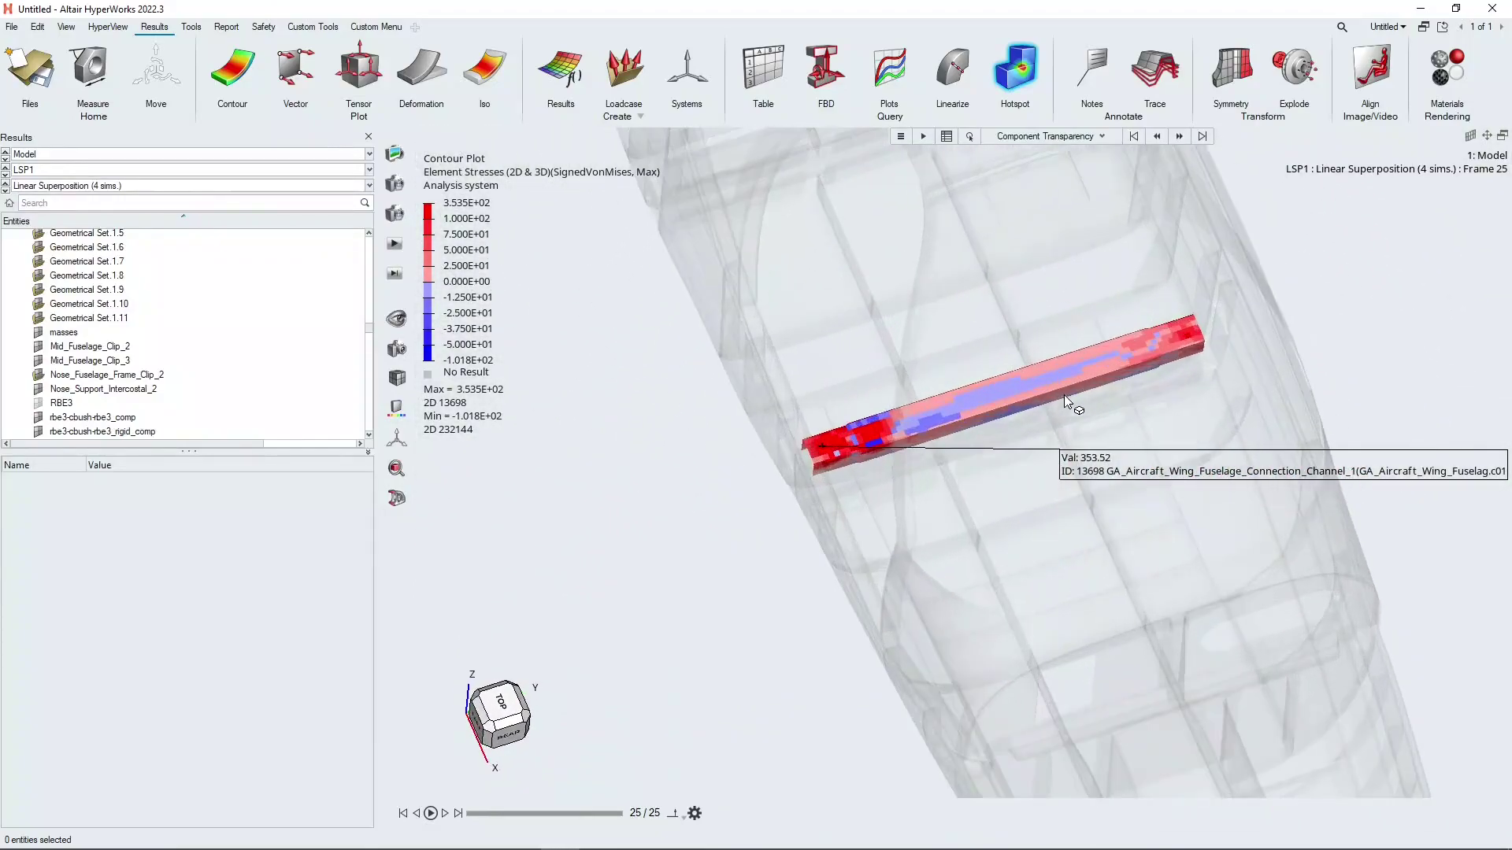
{"action": "middle_click_drag", "start_coordinate": [1058, 397], "coordinate": [1022, 379]}
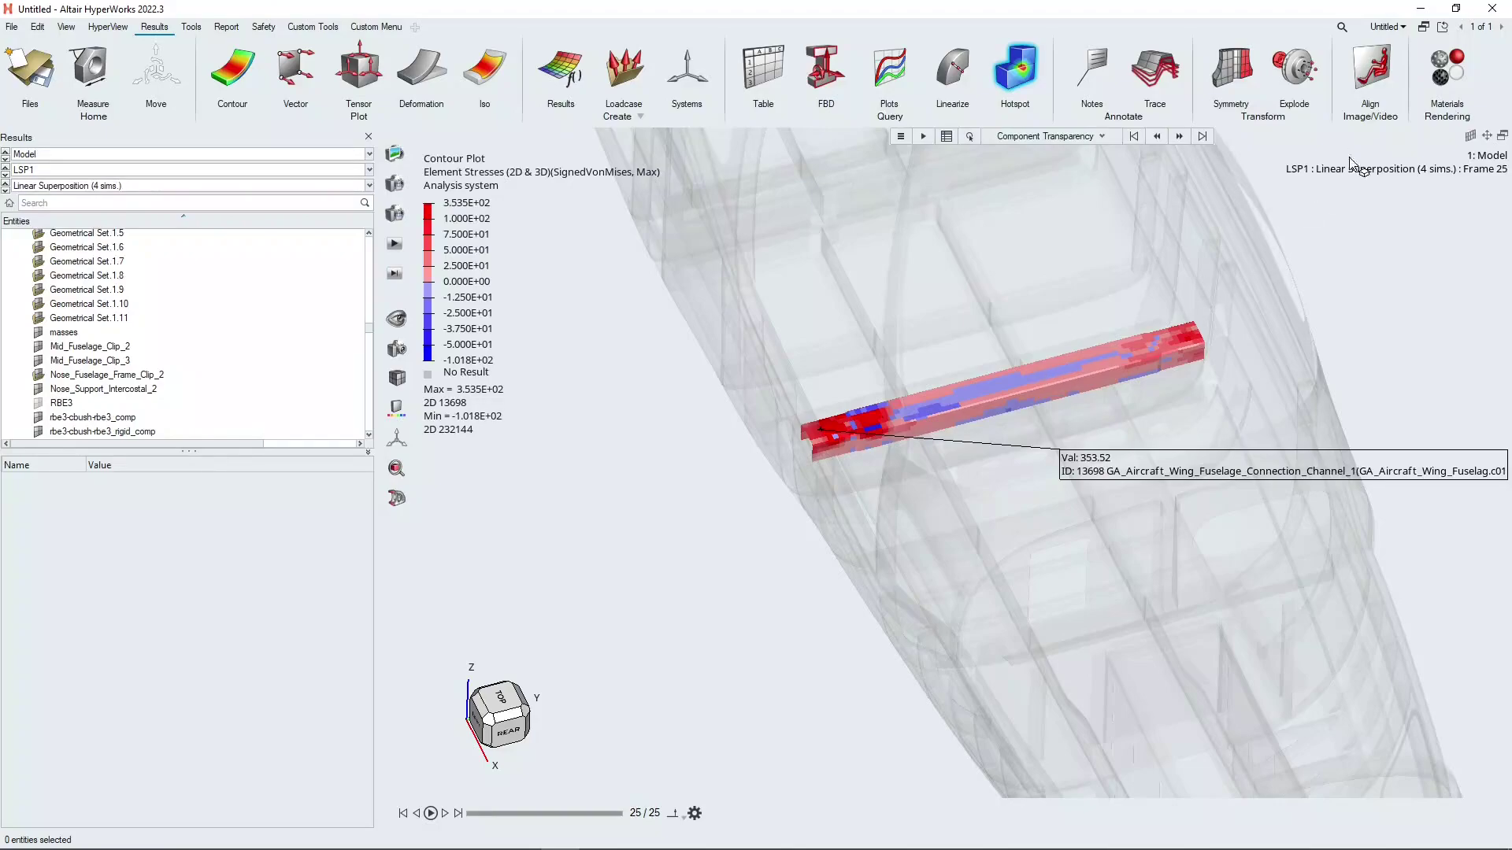
Split the display into two side-by-side windows and synchronise them.
{"action": "left_click", "coordinate": [1497, 137]}
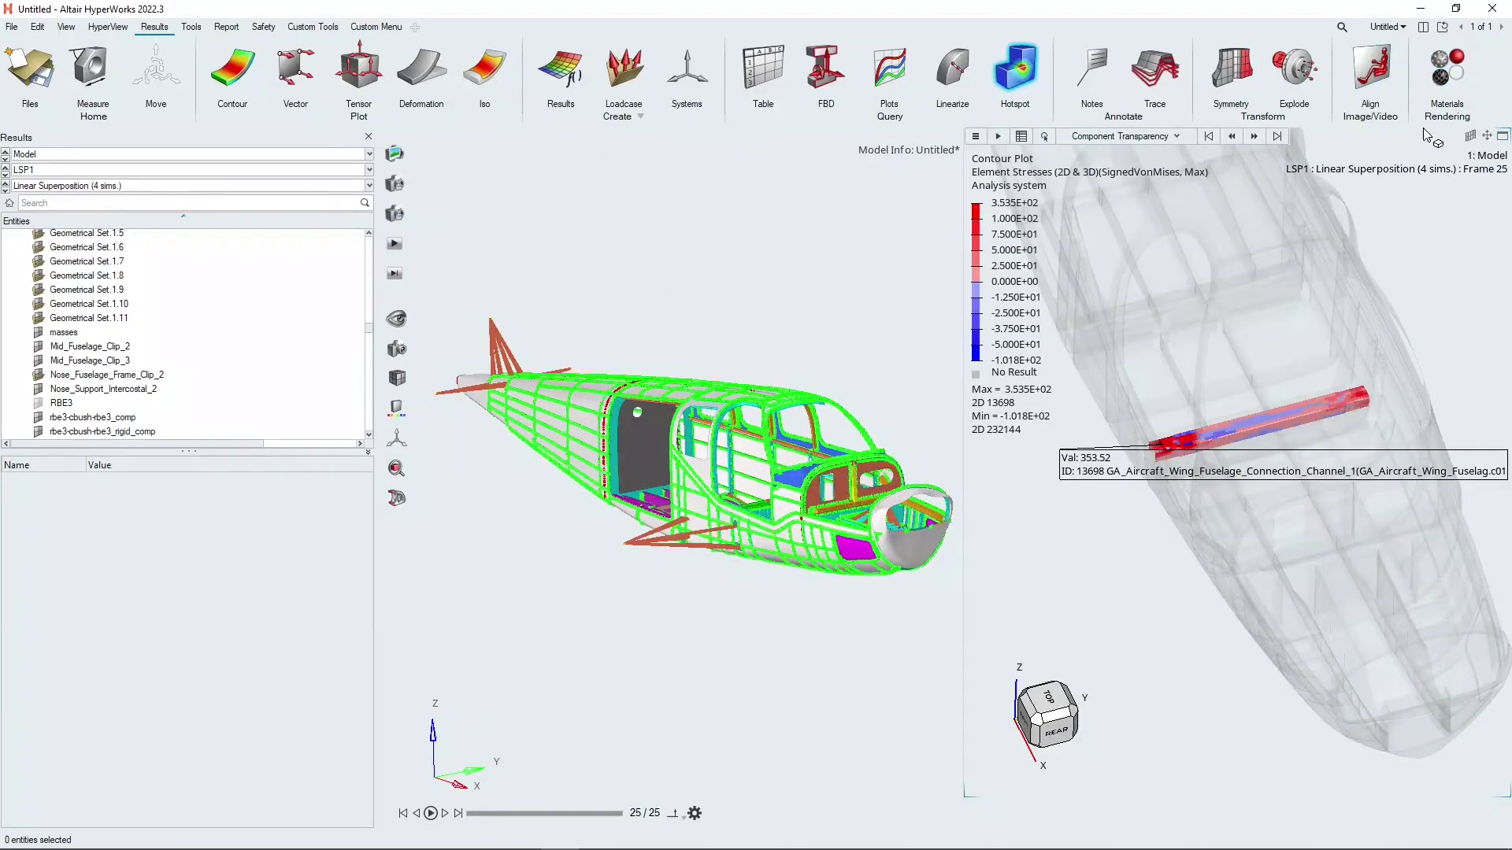
{"action": "left_click", "coordinate": [1443, 27]}
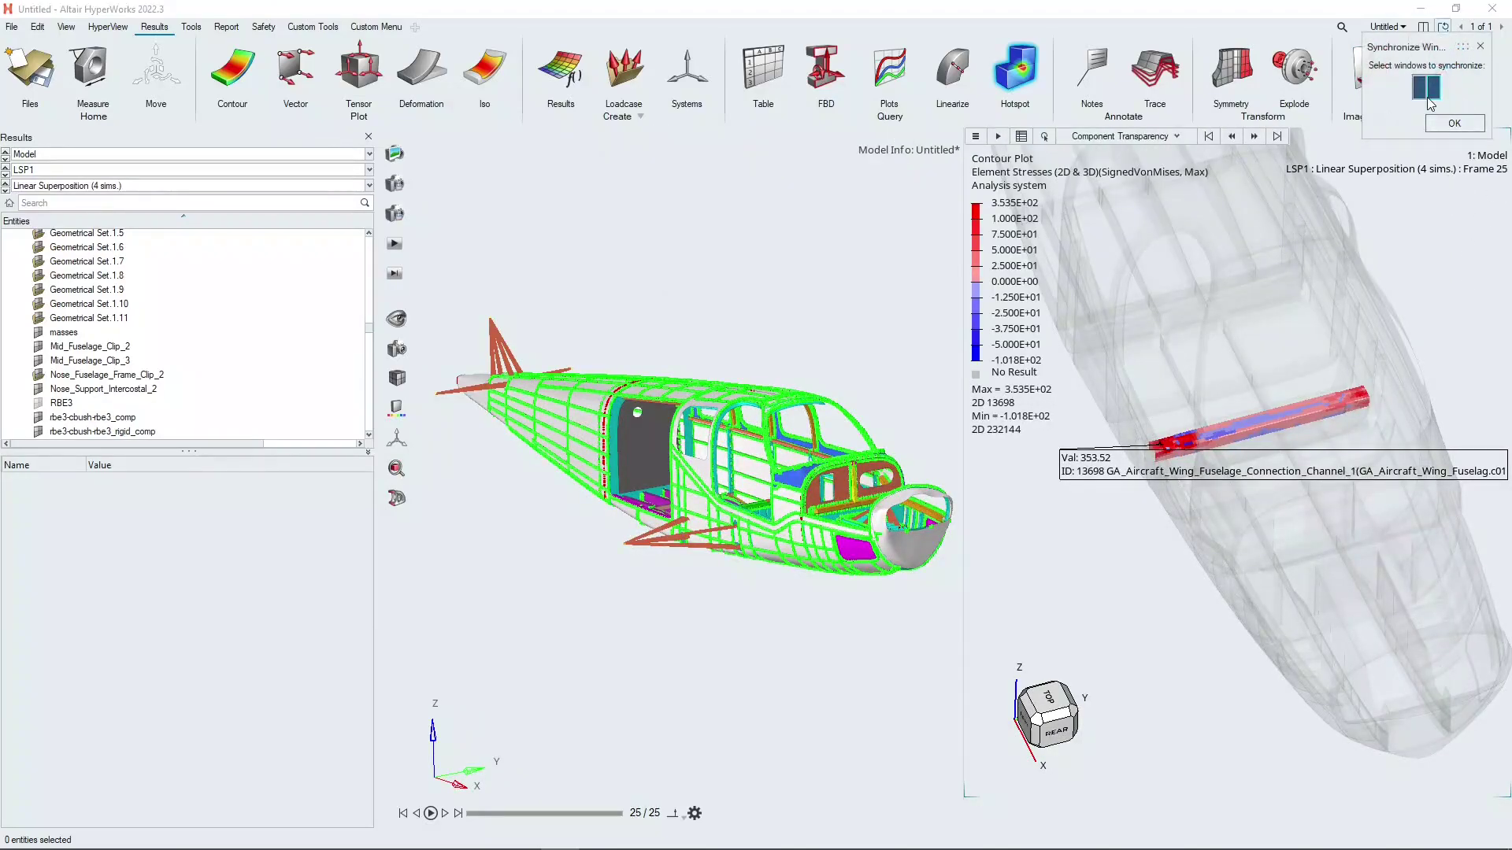
{"action": "left_click", "coordinate": [1454, 123]}
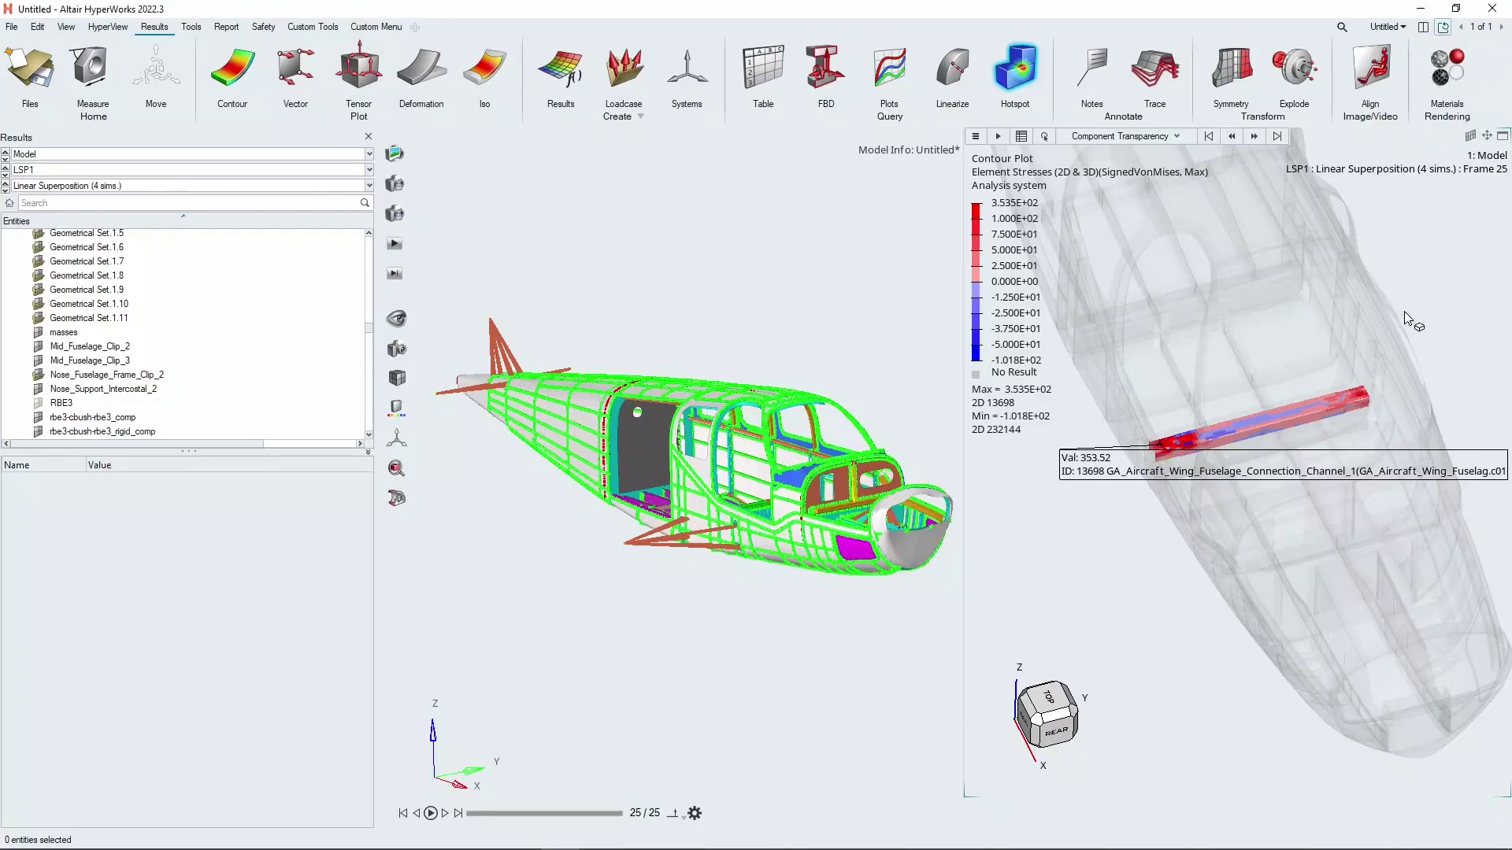
Add a planar section cut, Section 1, with its plane normal to Z.
{"action": "left_click", "coordinate": [397, 498]}
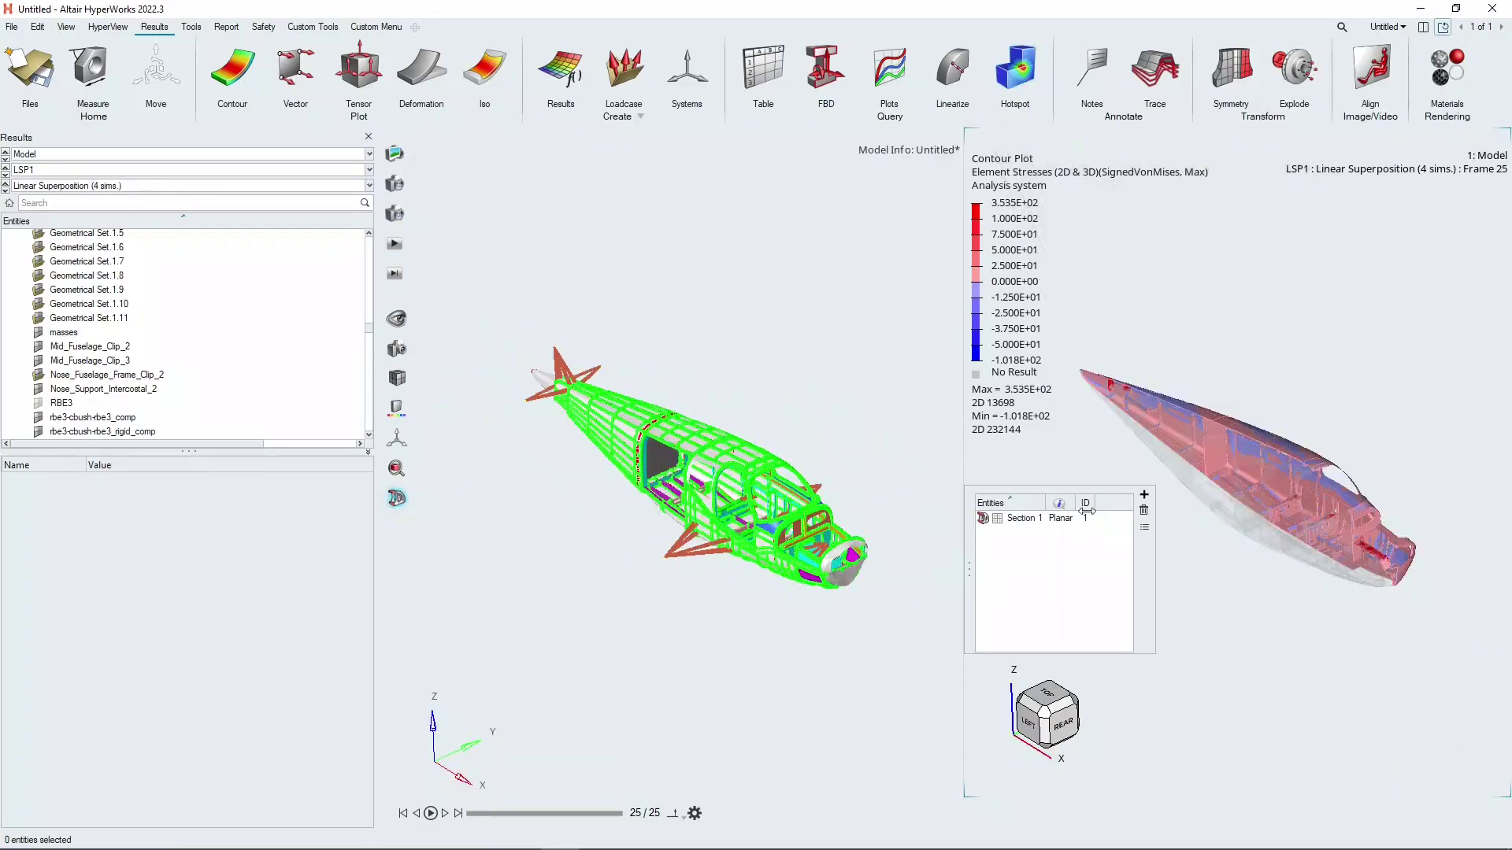
{"action": "left_click", "coordinate": [1085, 518]}
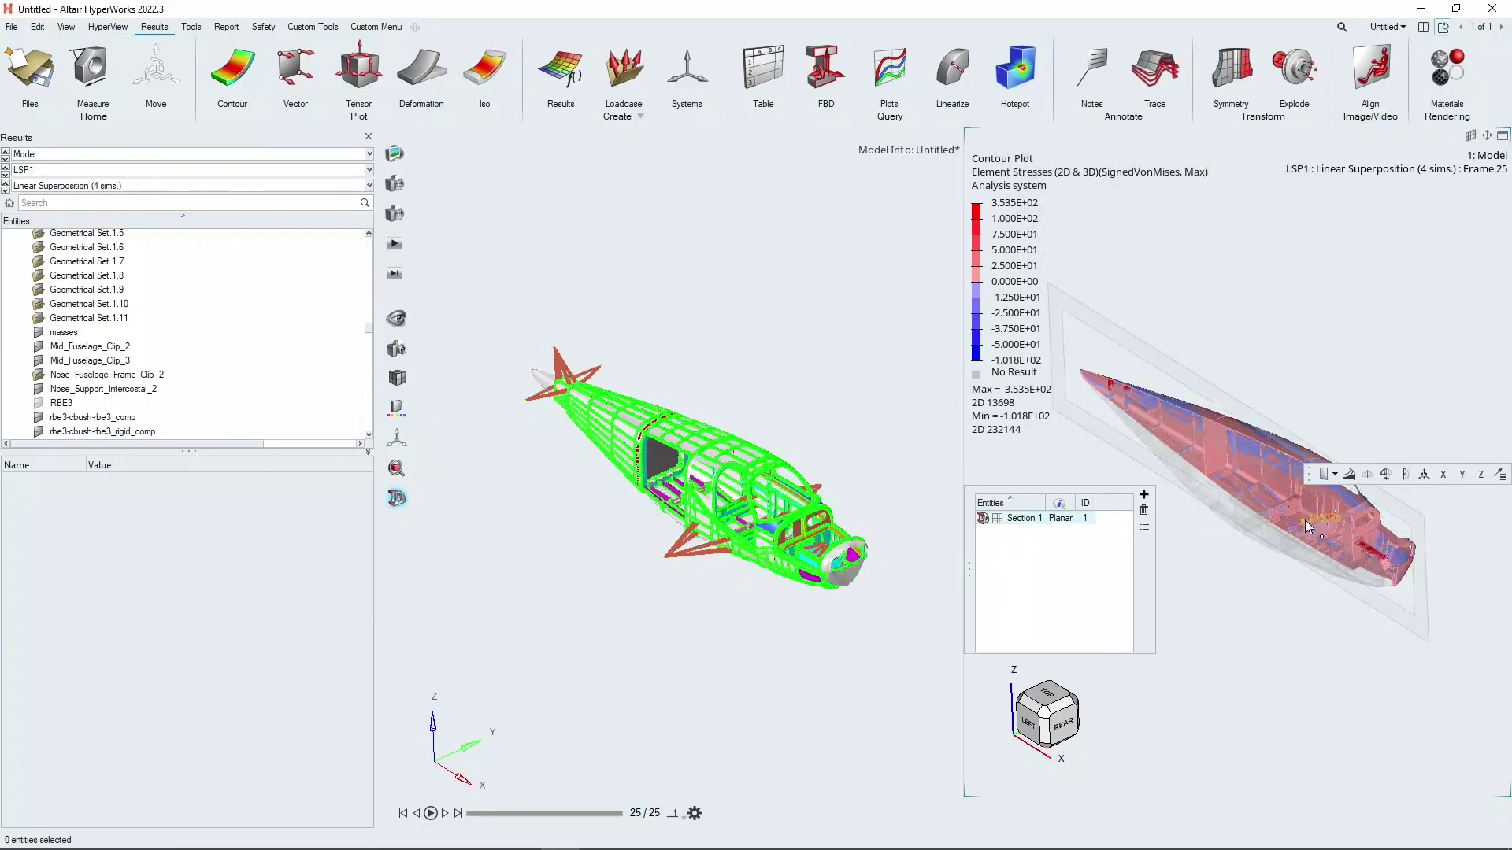
{"action": "left_click", "coordinate": [1481, 475]}
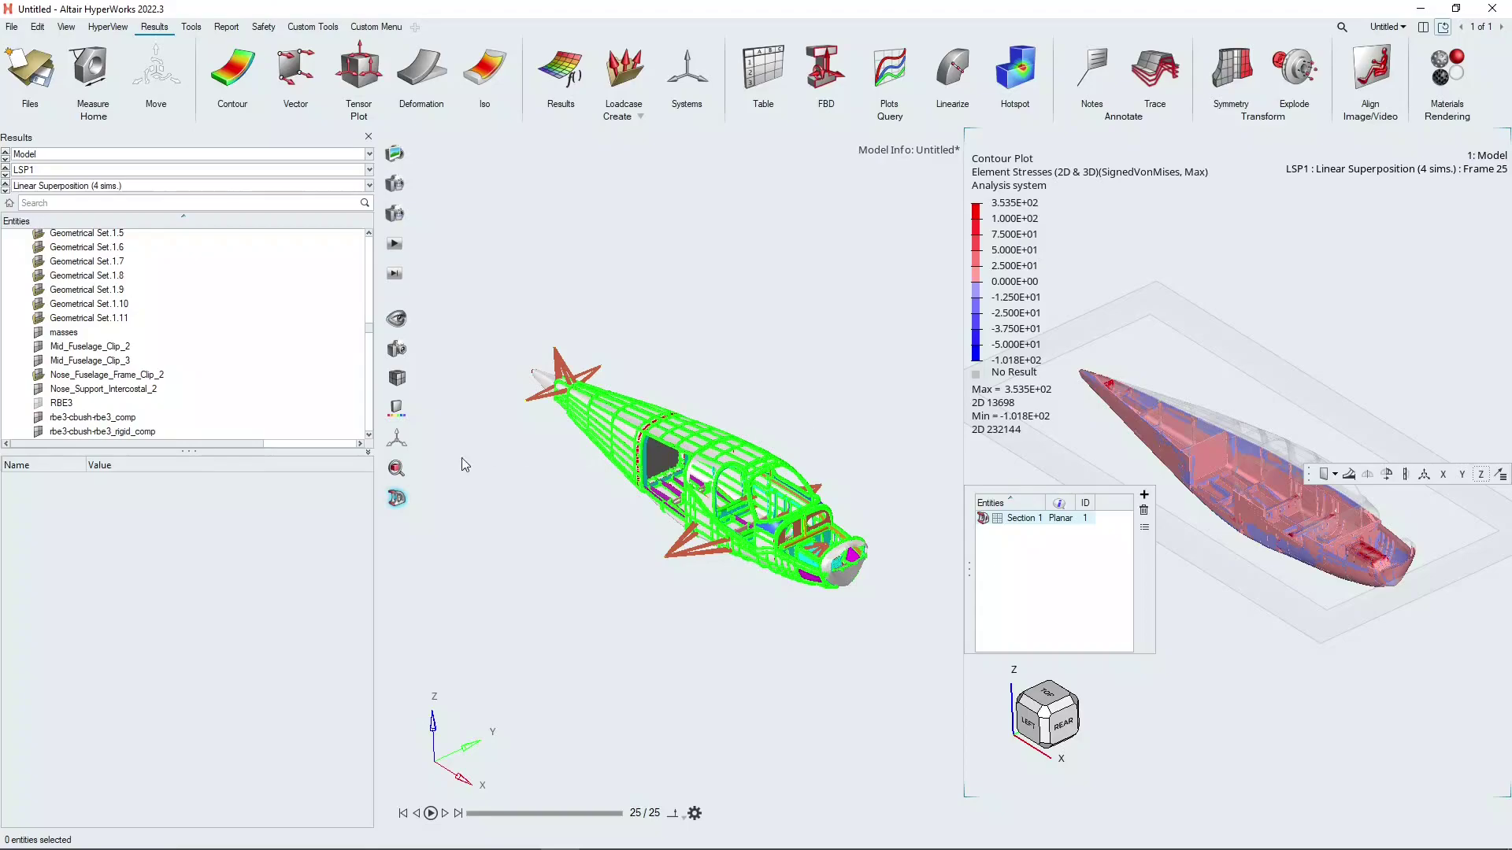
{"action": "left_click", "coordinate": [393, 507]}
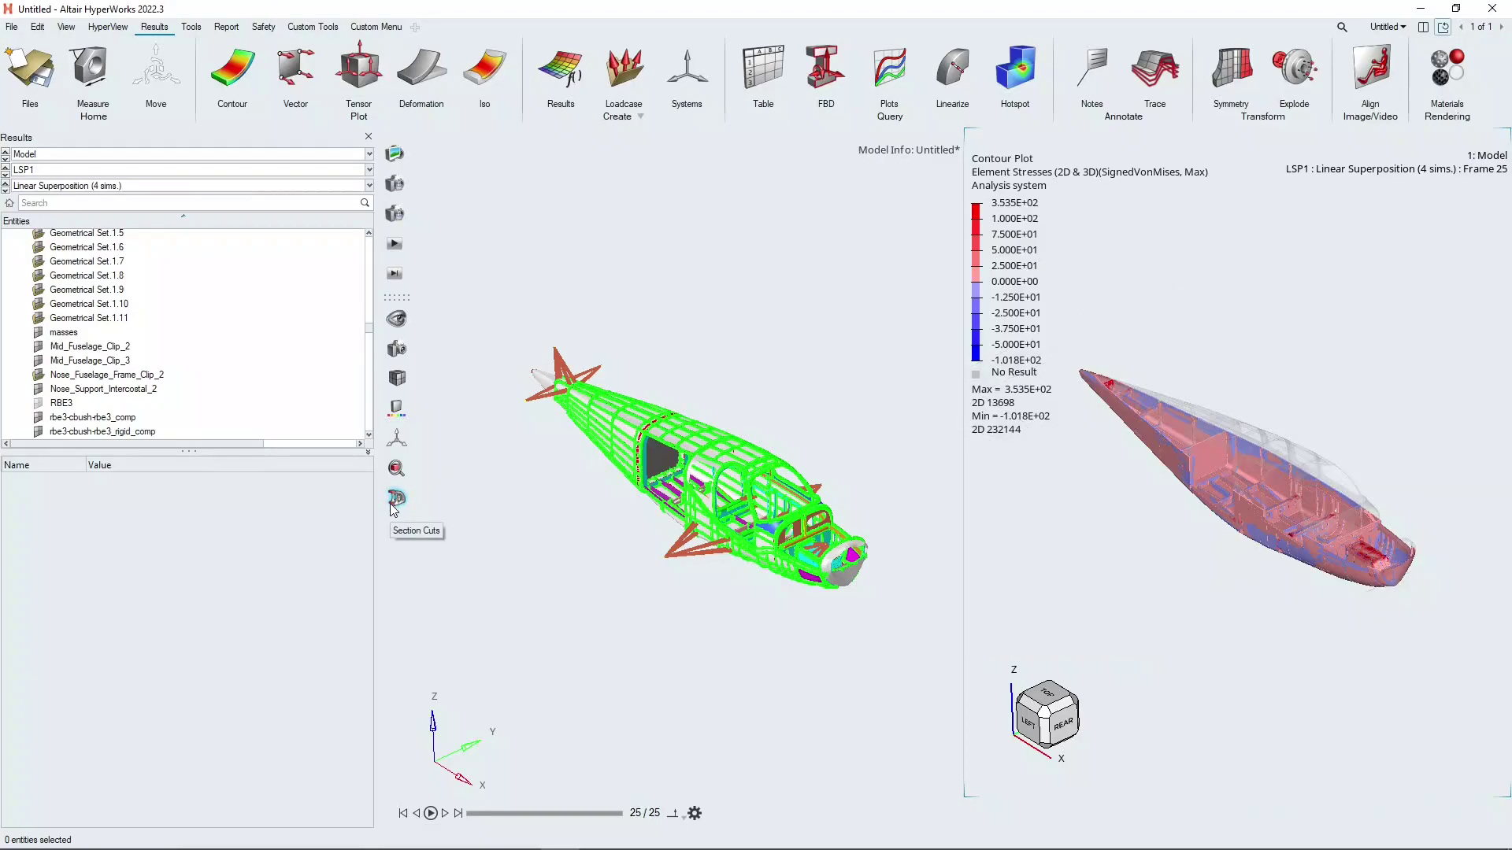
Isolate the green wing–fuselage connection channel in the full aircraft window.
{"action": "left_click", "coordinate": [730, 347]}
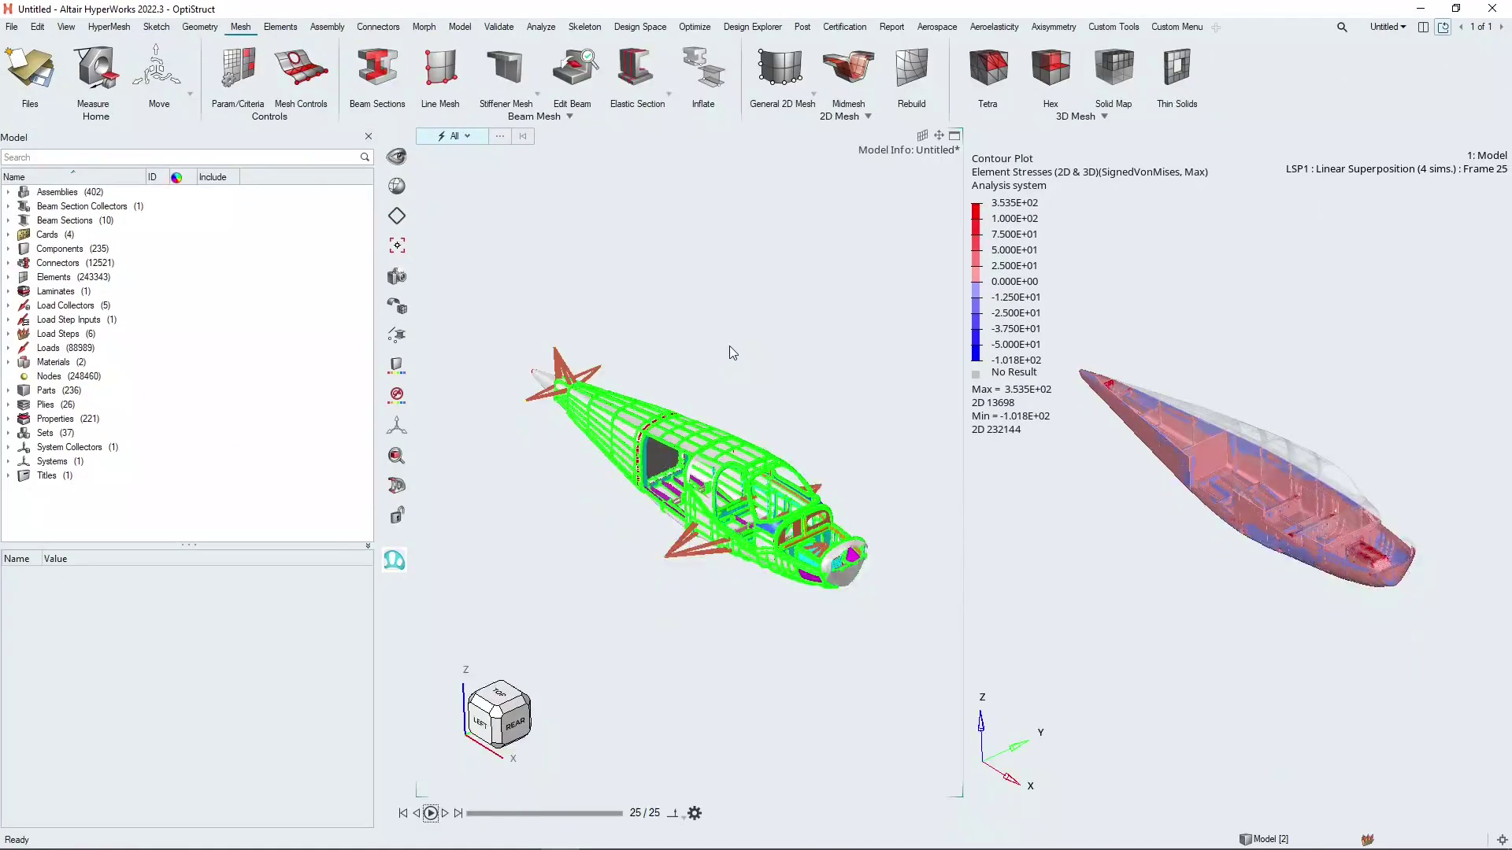
{"action": "scroll", "coordinate": [721, 594], "scroll_direction": "up", "scroll_amount": 10}
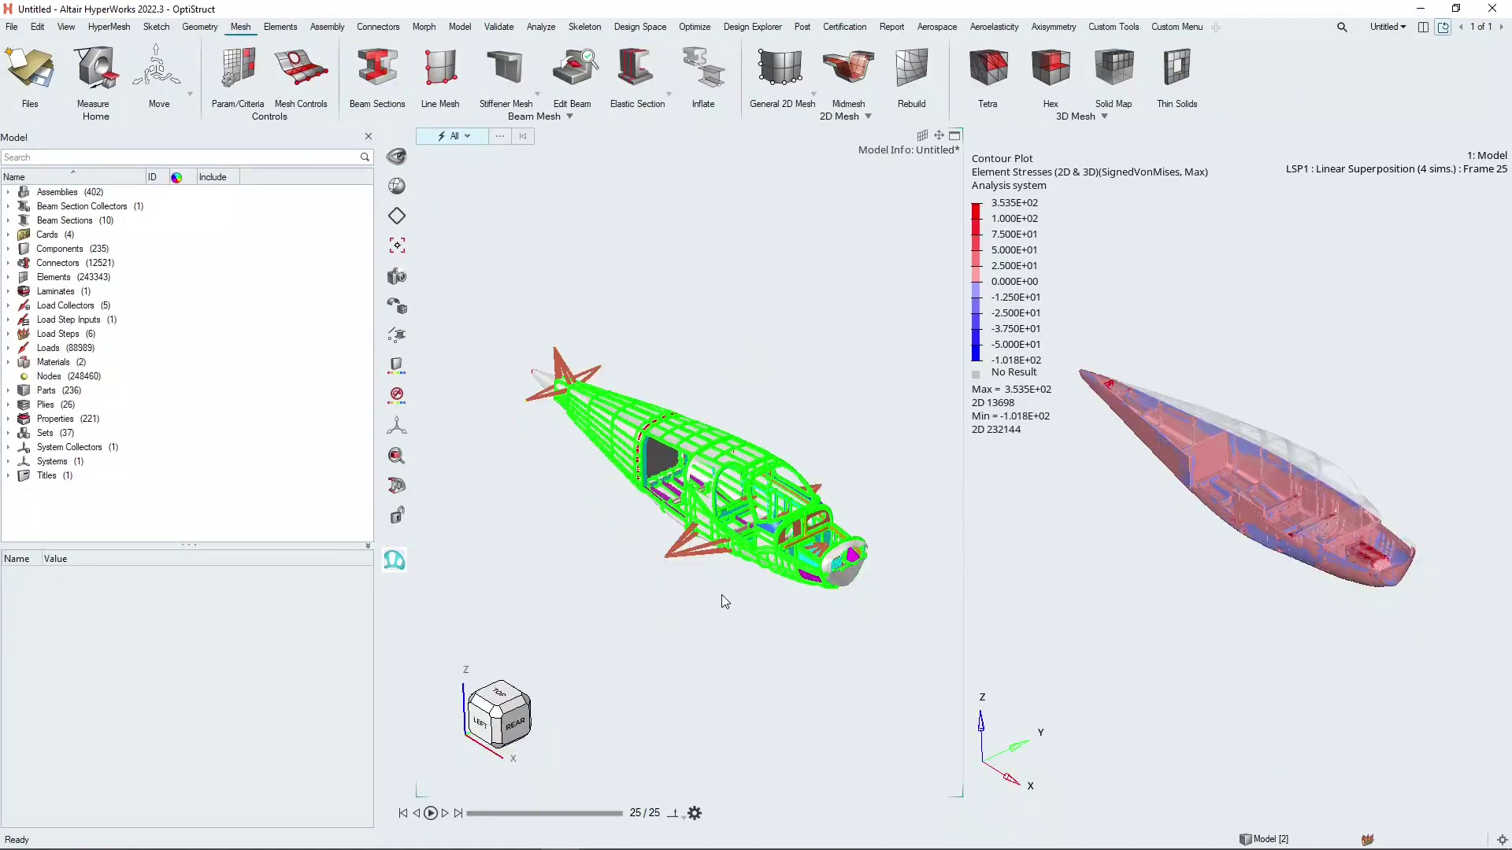
{"action": "scroll", "coordinate": [776, 460], "scroll_direction": "up", "scroll_amount": 3}
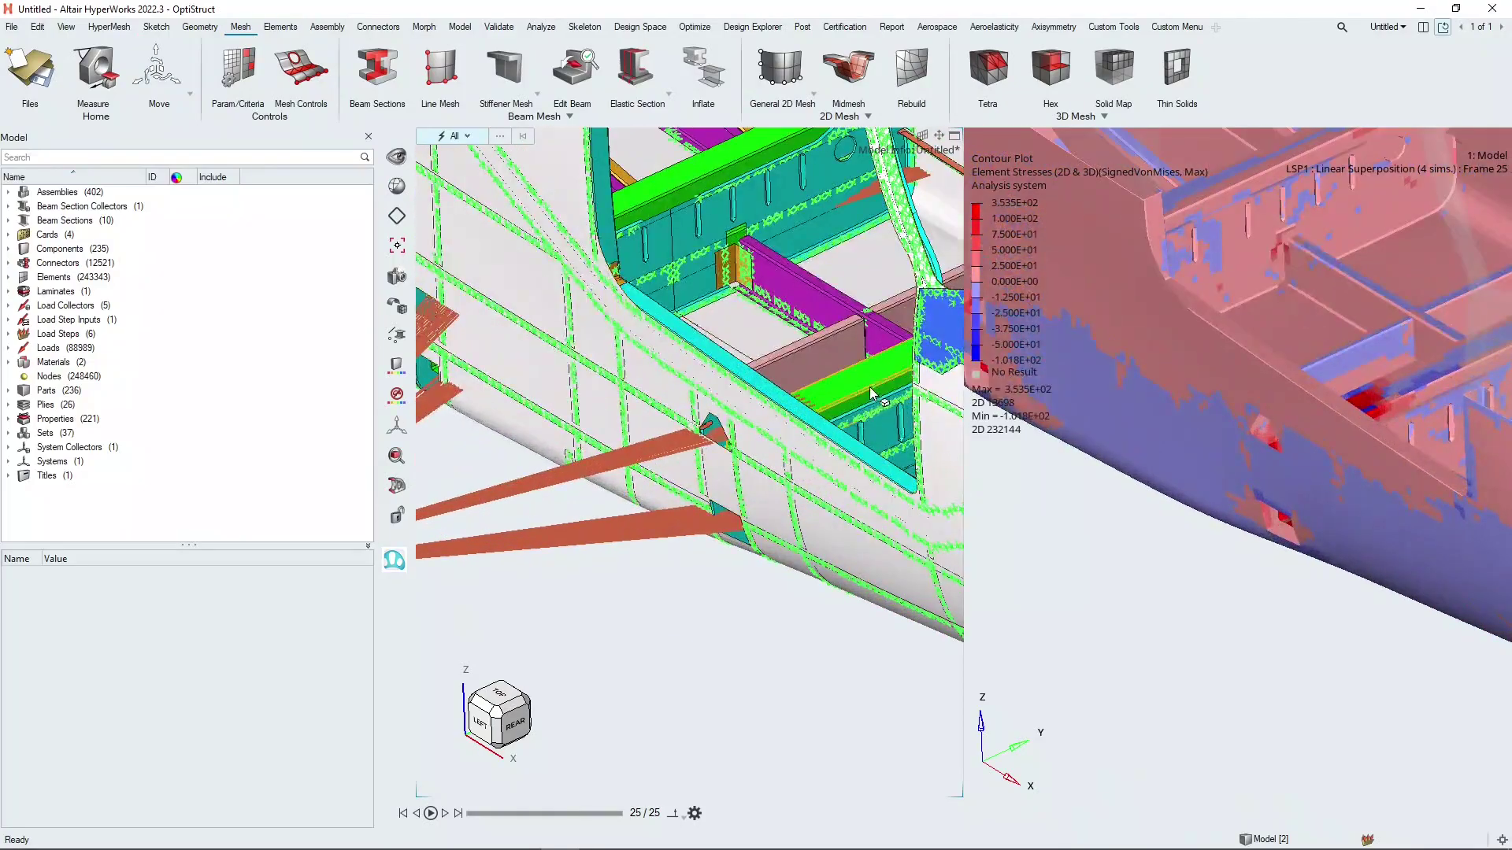
{"action": "middle_click_drag", "start_coordinate": [815, 382], "coordinate": [659, 349]}
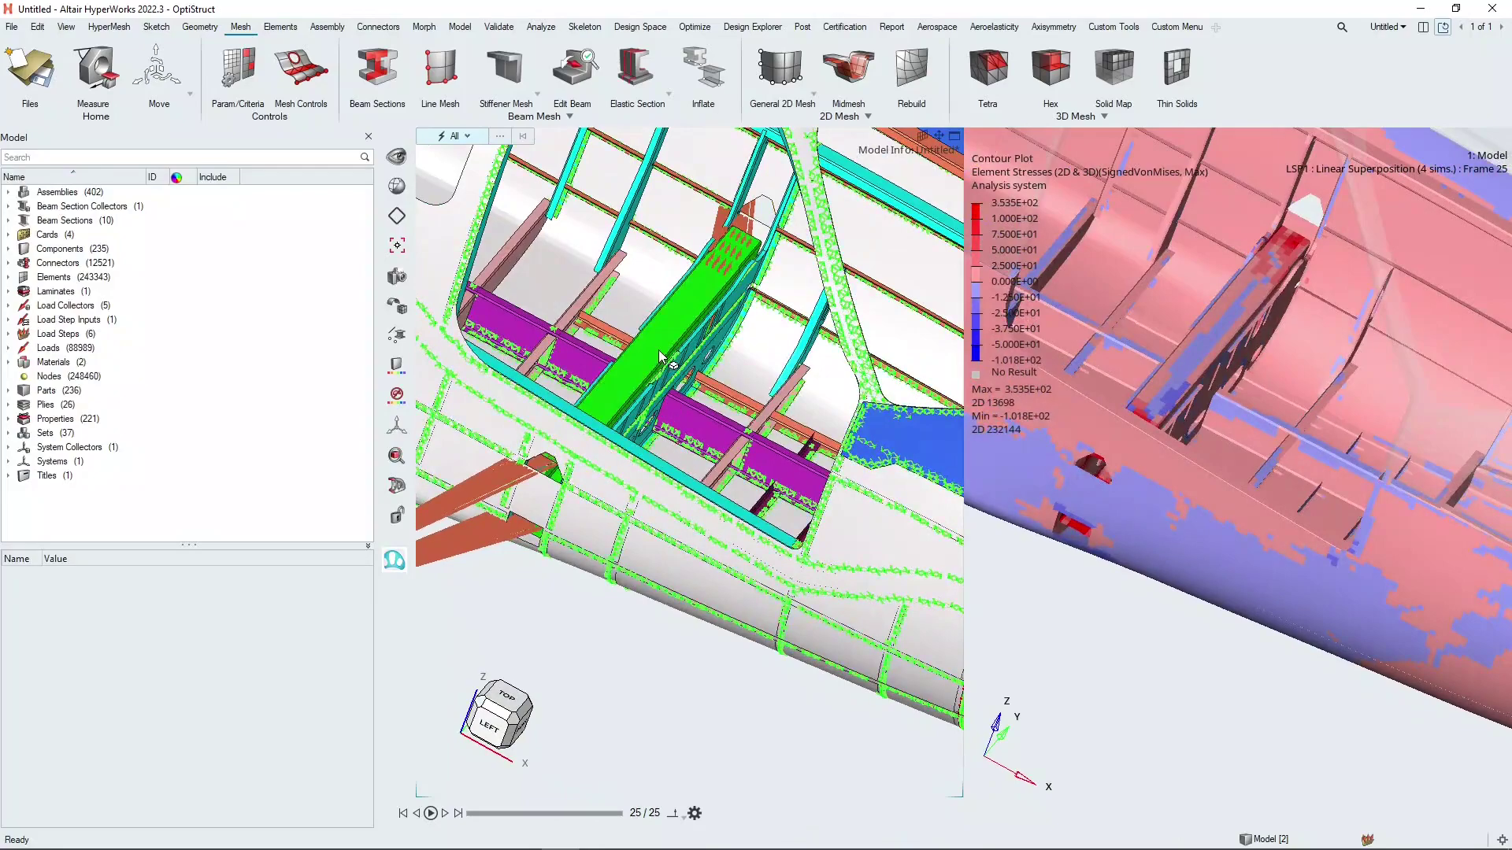
{"action": "left_click", "coordinate": [658, 347]}
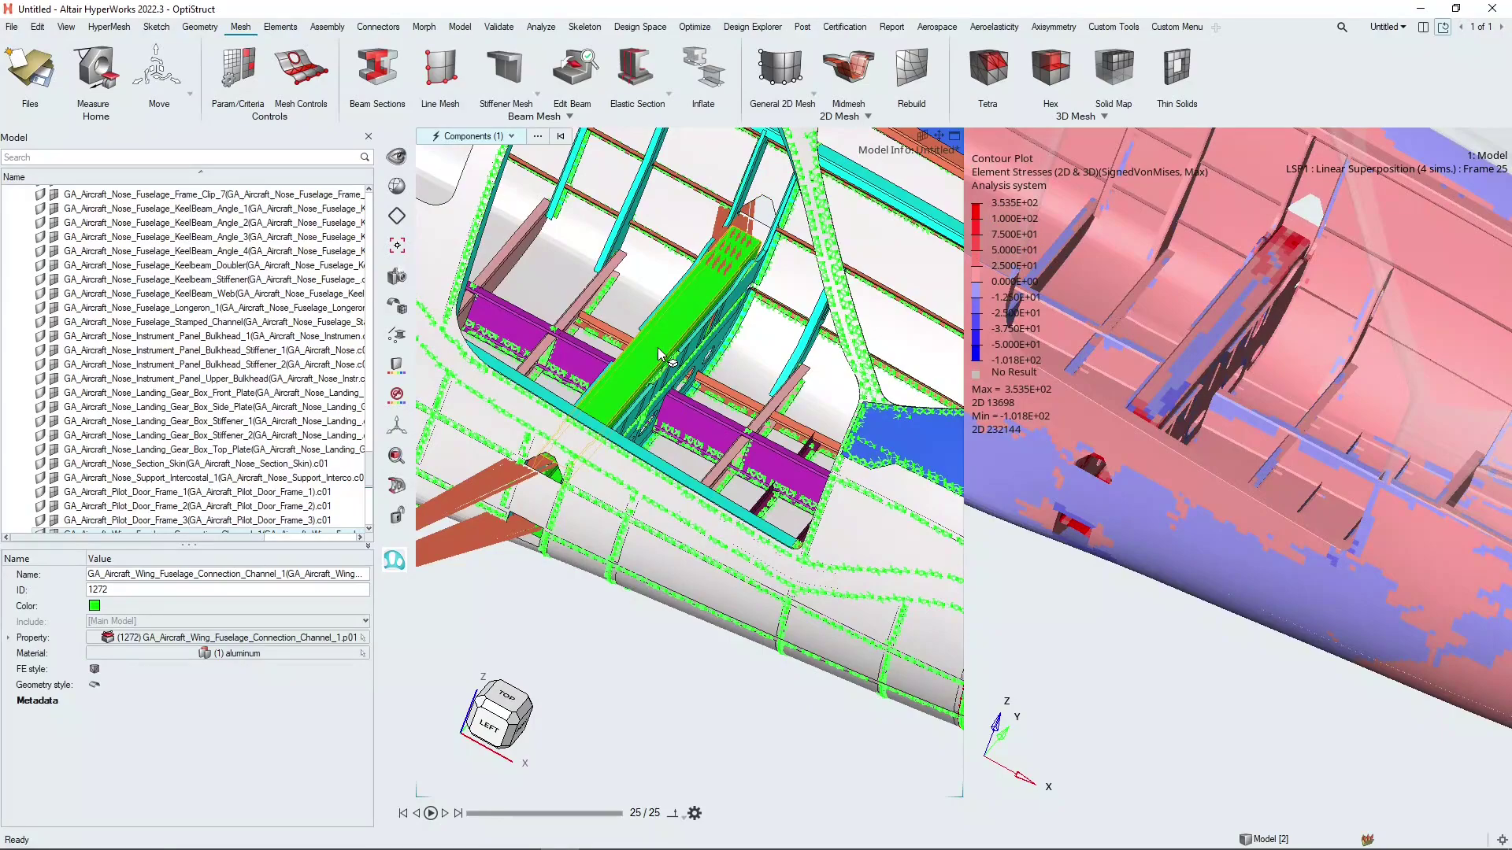
{"action": "key", "text": "i"}
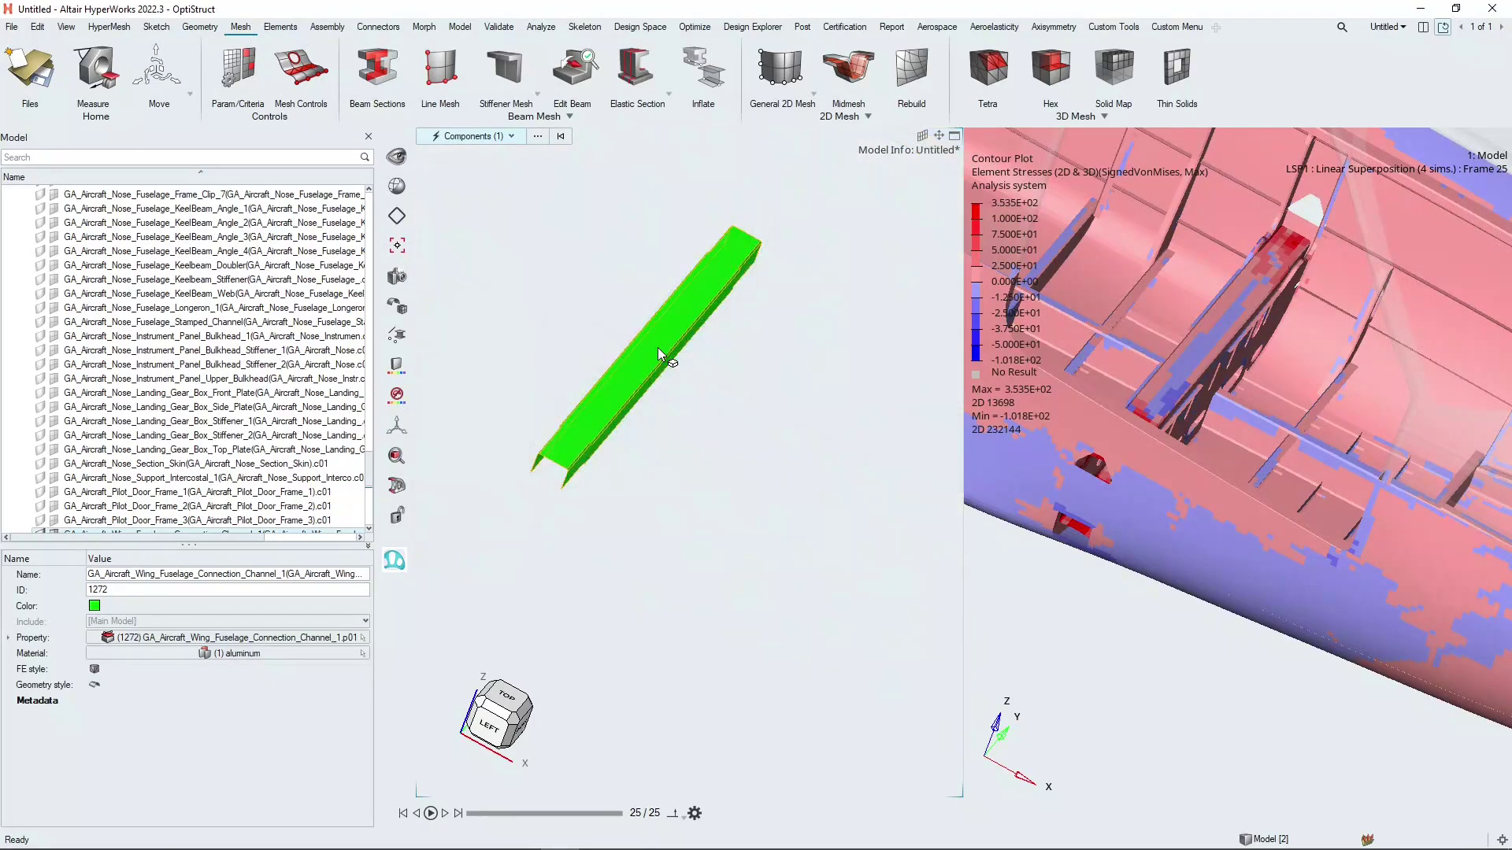
View the channel from the top with its element edges shown, and clear the selection.
{"action": "mouse_move", "coordinate": [507, 713]}
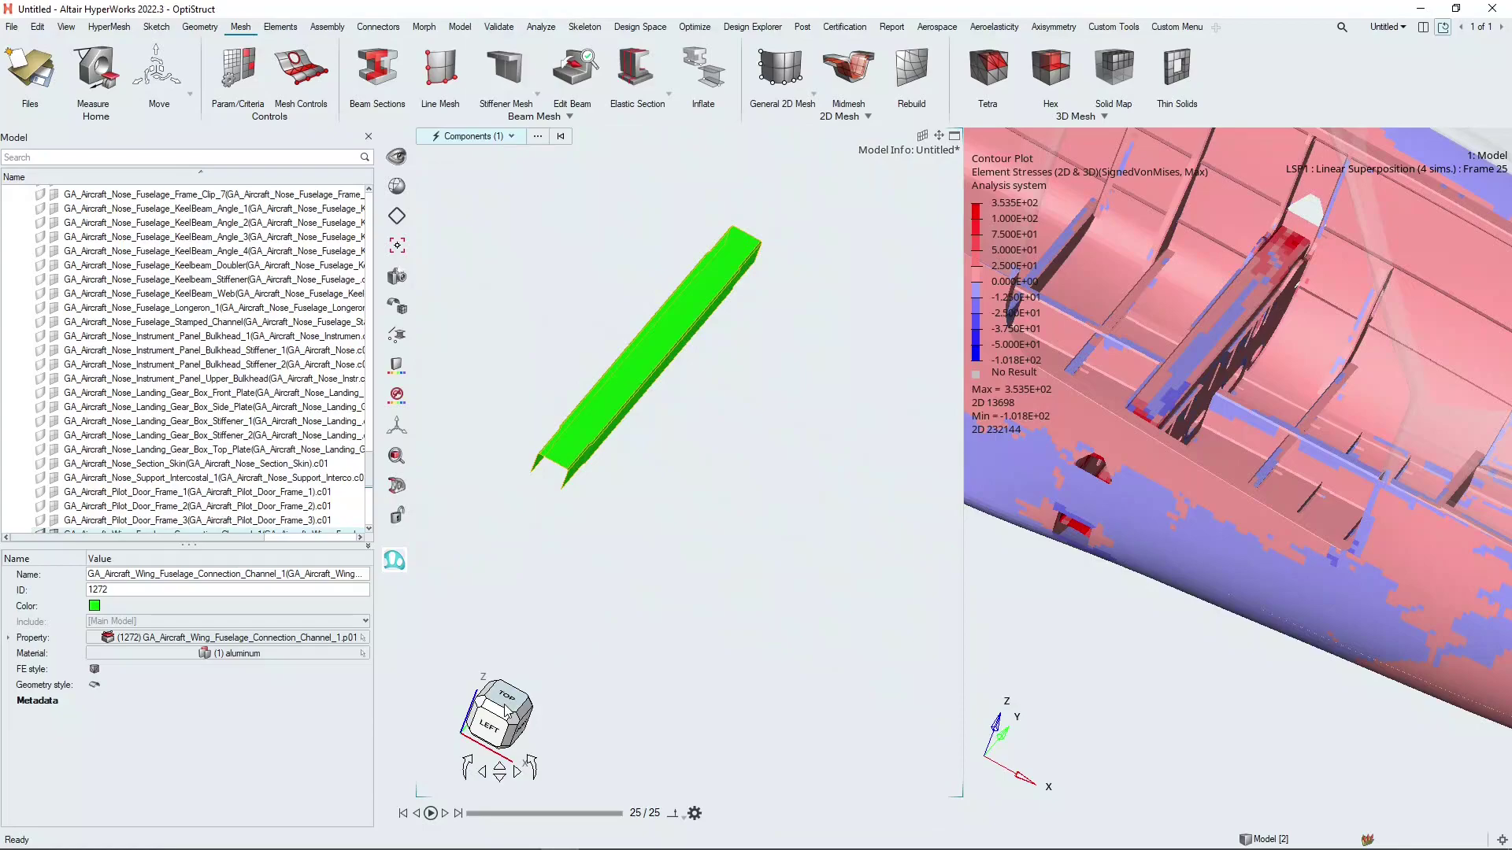
{"action": "left_click", "coordinate": [506, 711]}
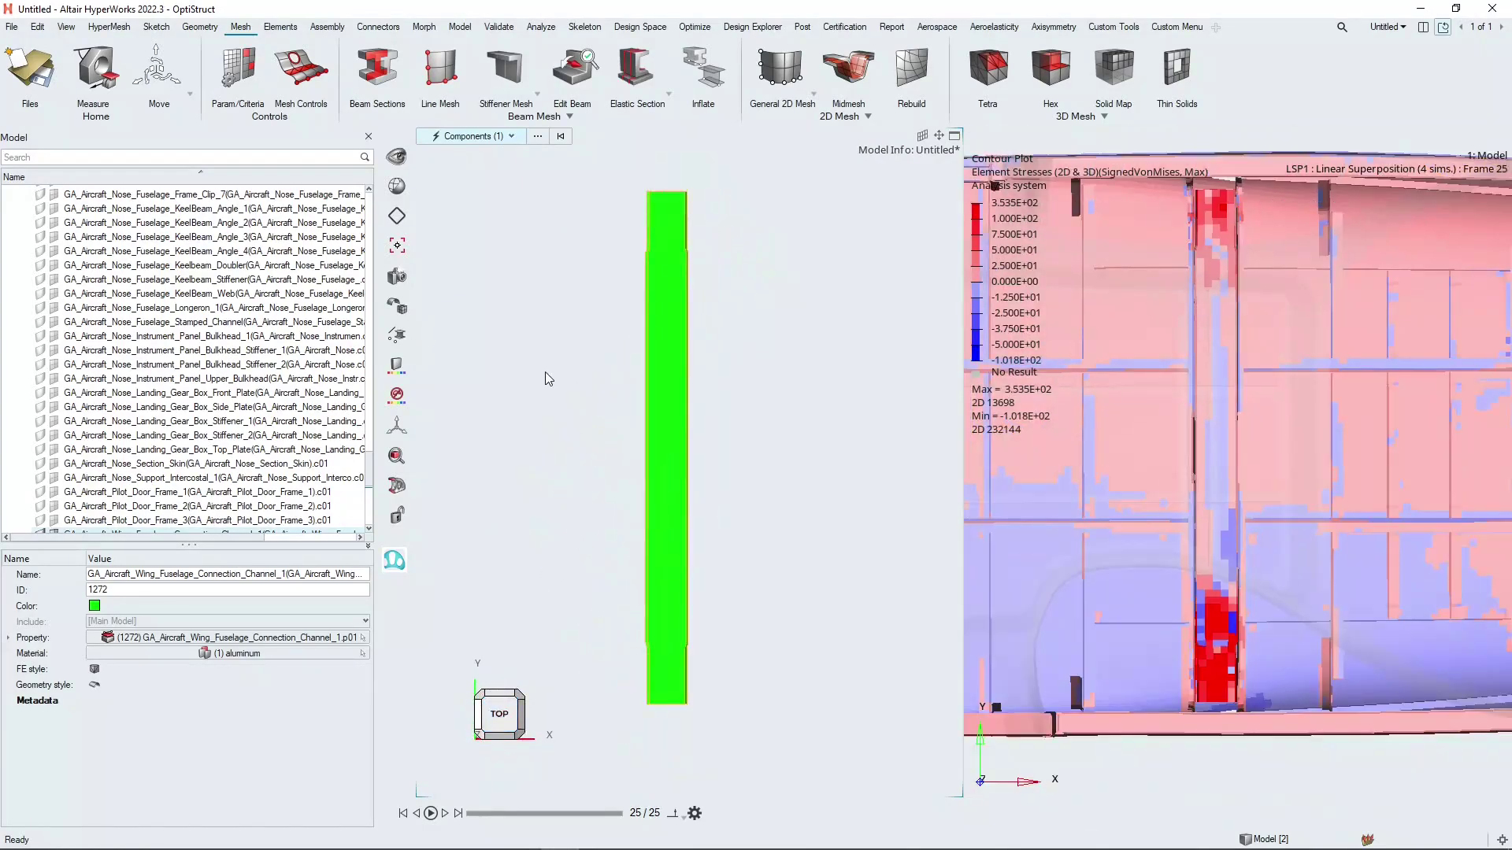
{"action": "left_click", "coordinate": [397, 276]}
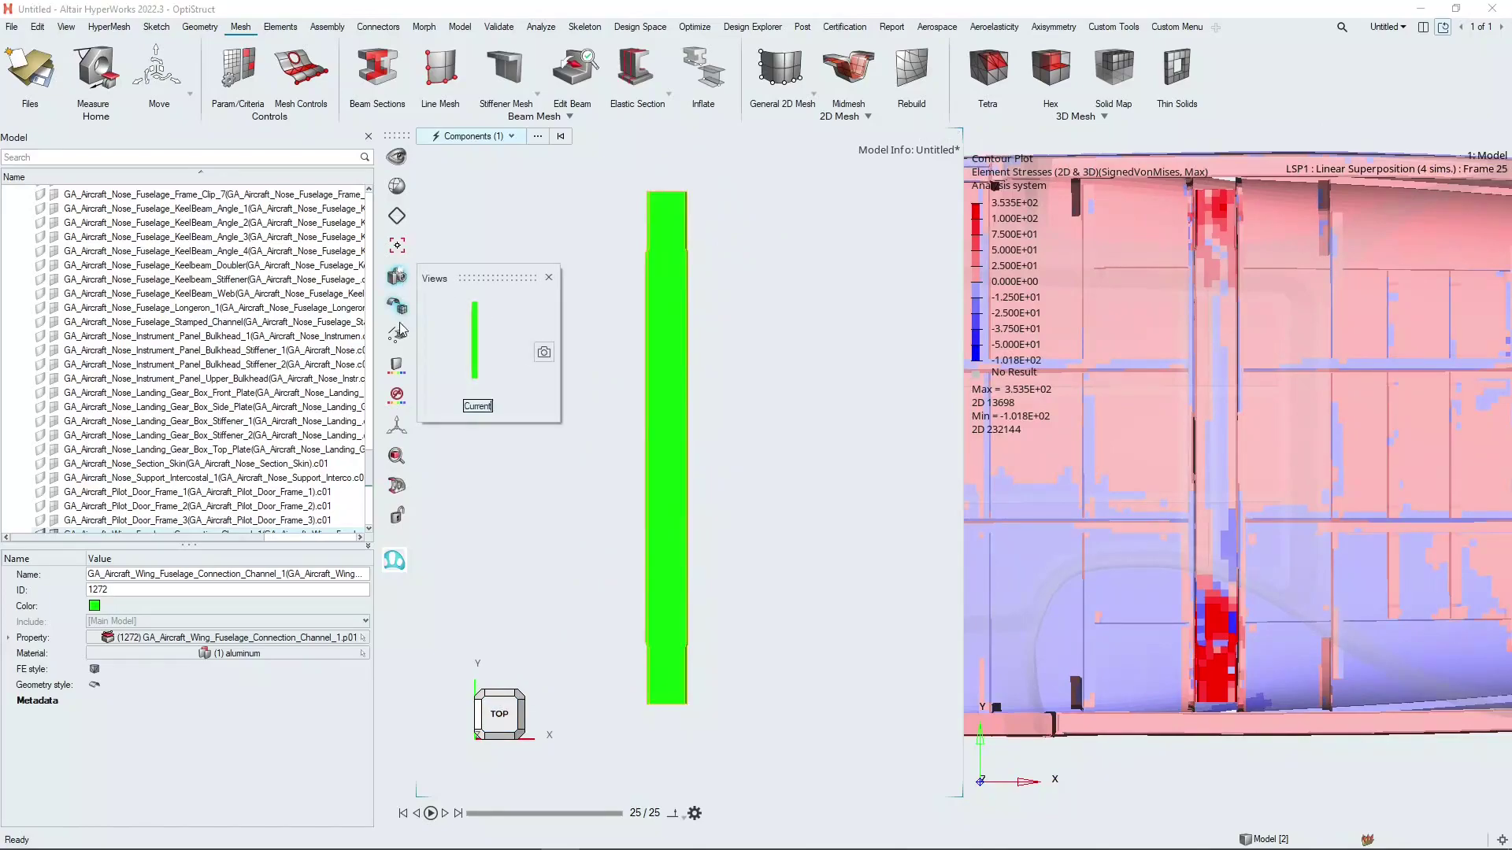
{"action": "left_click", "coordinate": [549, 278]}
{"action": "mouse_move", "coordinate": [400, 314]}
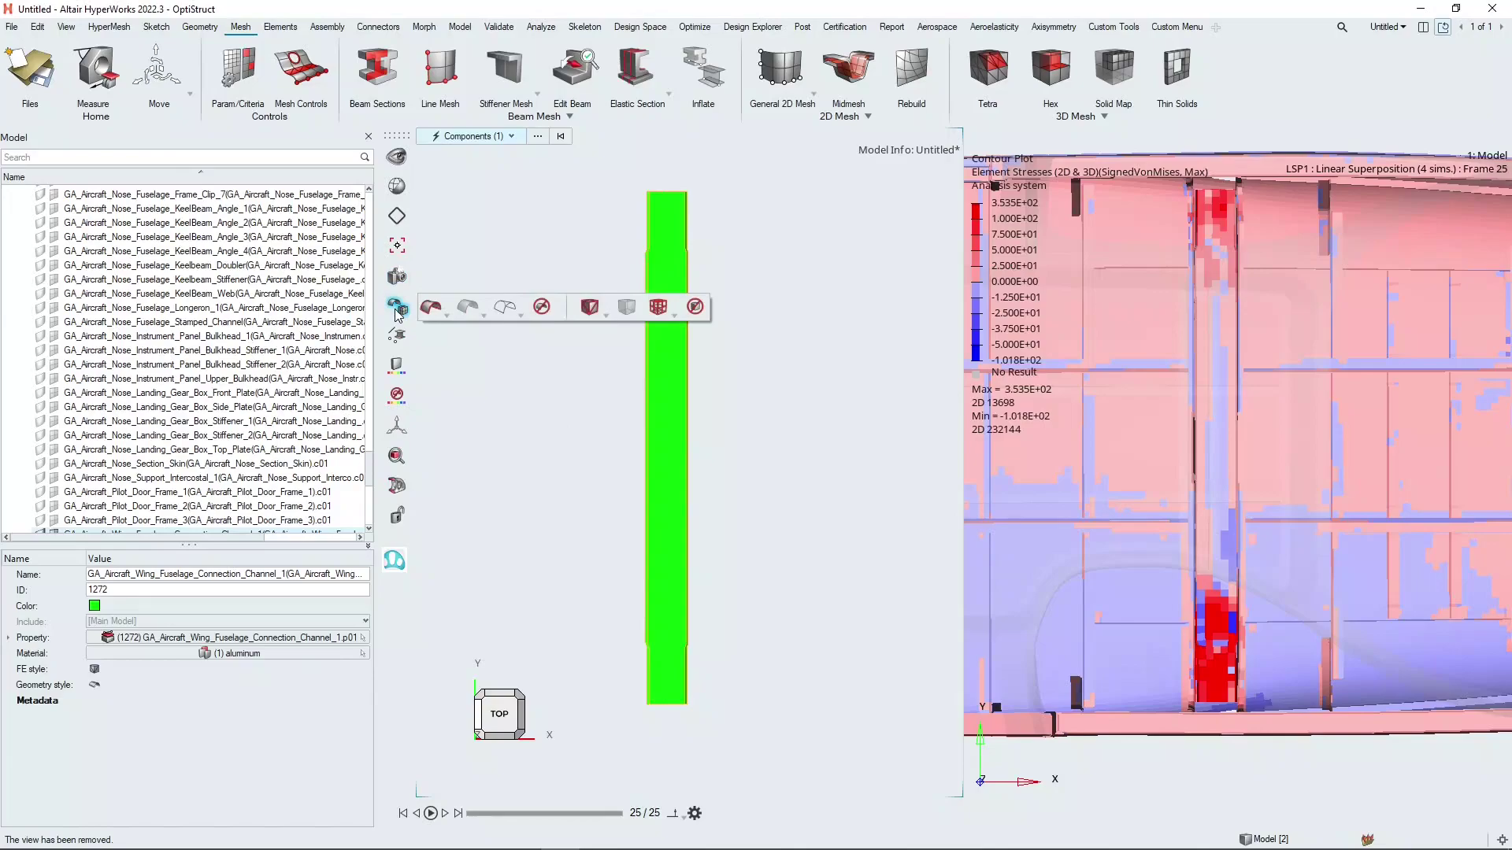
{"action": "left_click", "coordinate": [605, 316]}
{"action": "left_click", "coordinate": [608, 334]}
{"action": "left_click", "coordinate": [565, 427]}
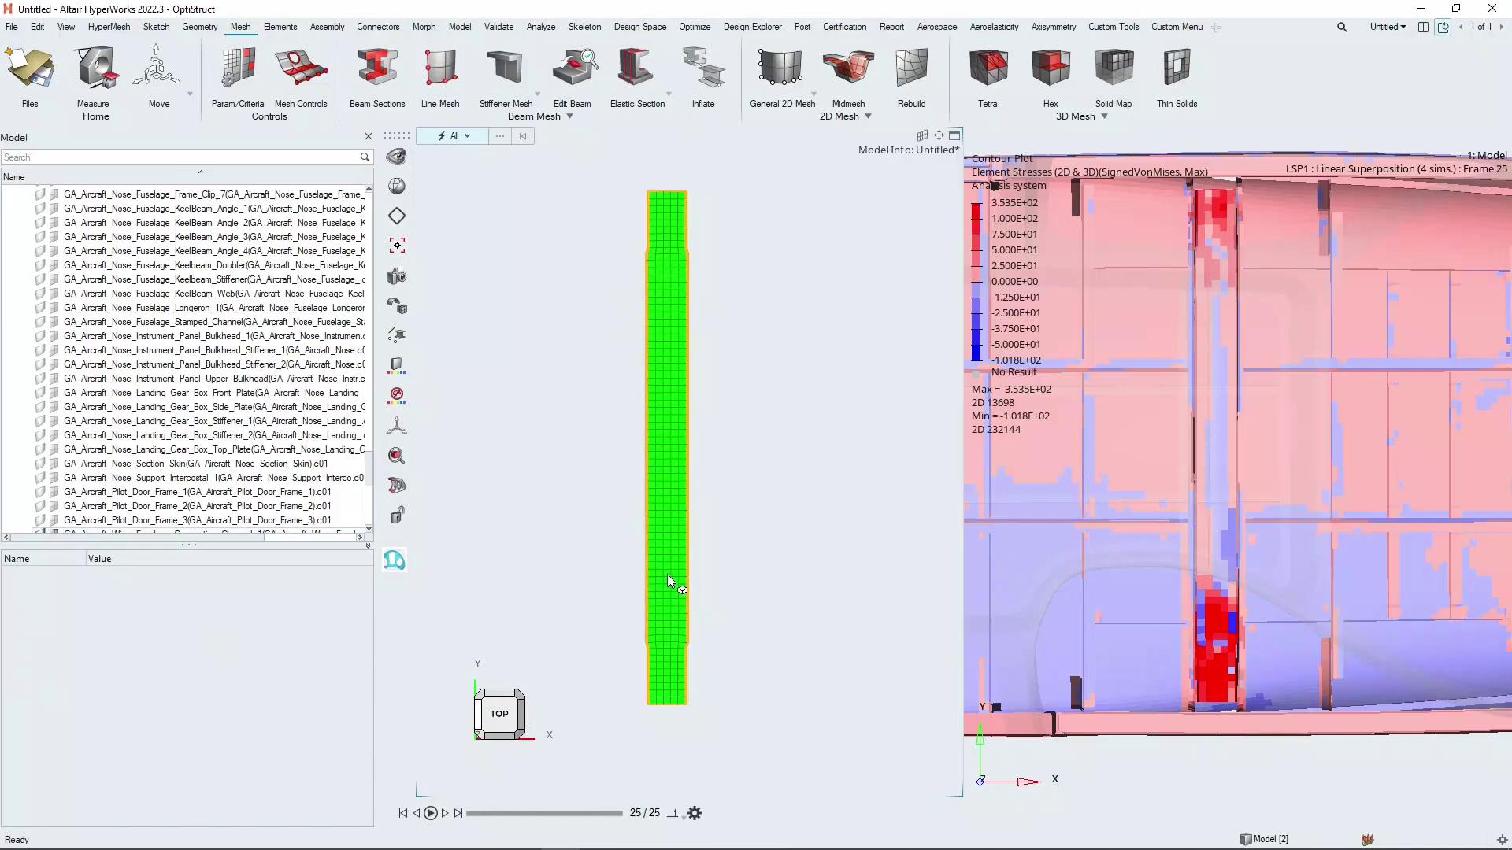
{"action": "left_click", "coordinate": [206, 28]}
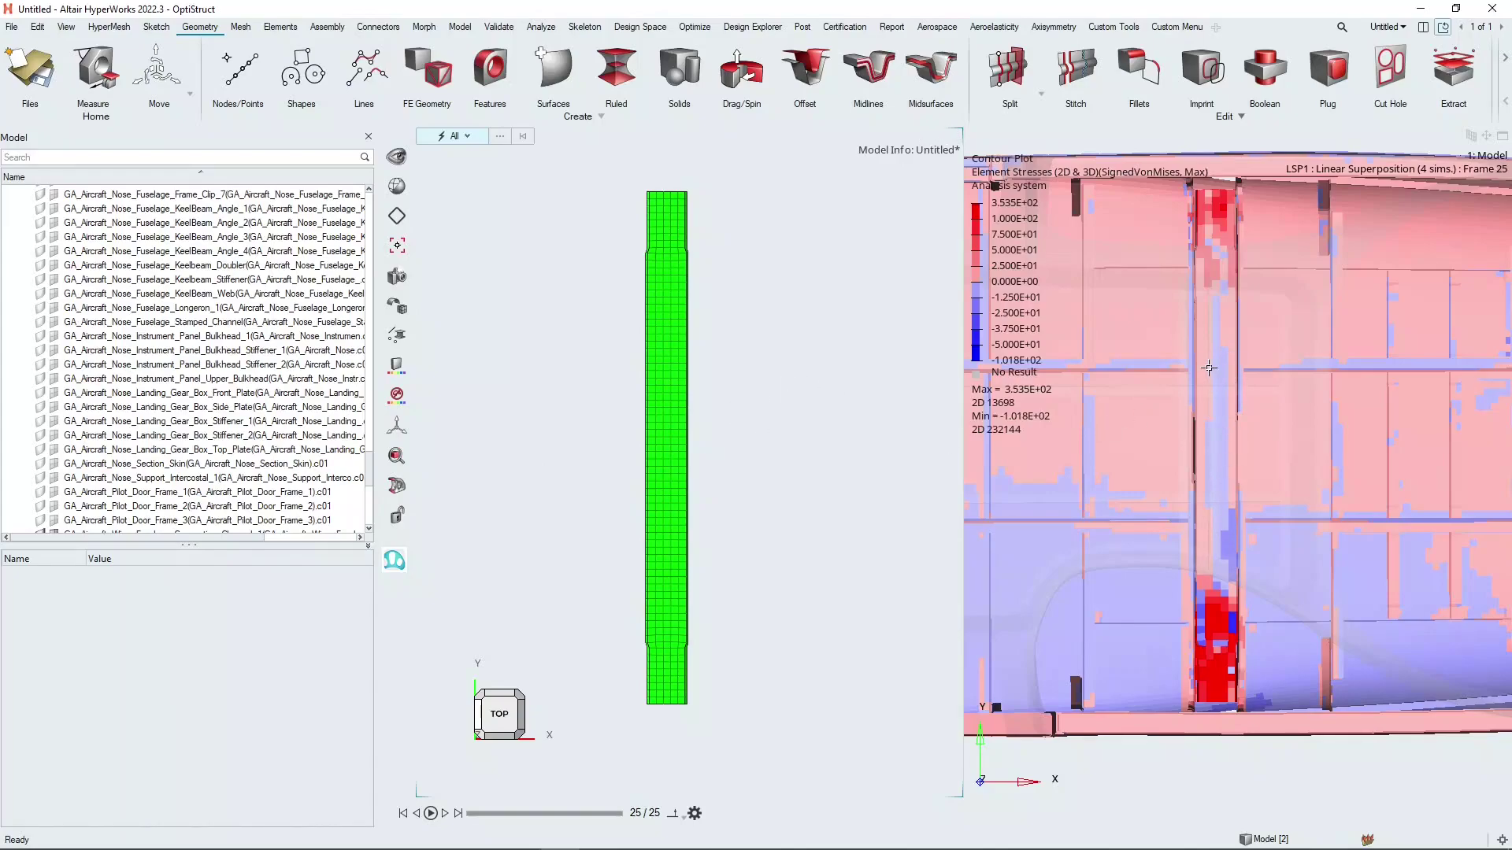
Start a Cut Hole on the channel strip's 355 elements, choosing Slot as the shape.
{"action": "left_click", "coordinate": [1387, 75]}
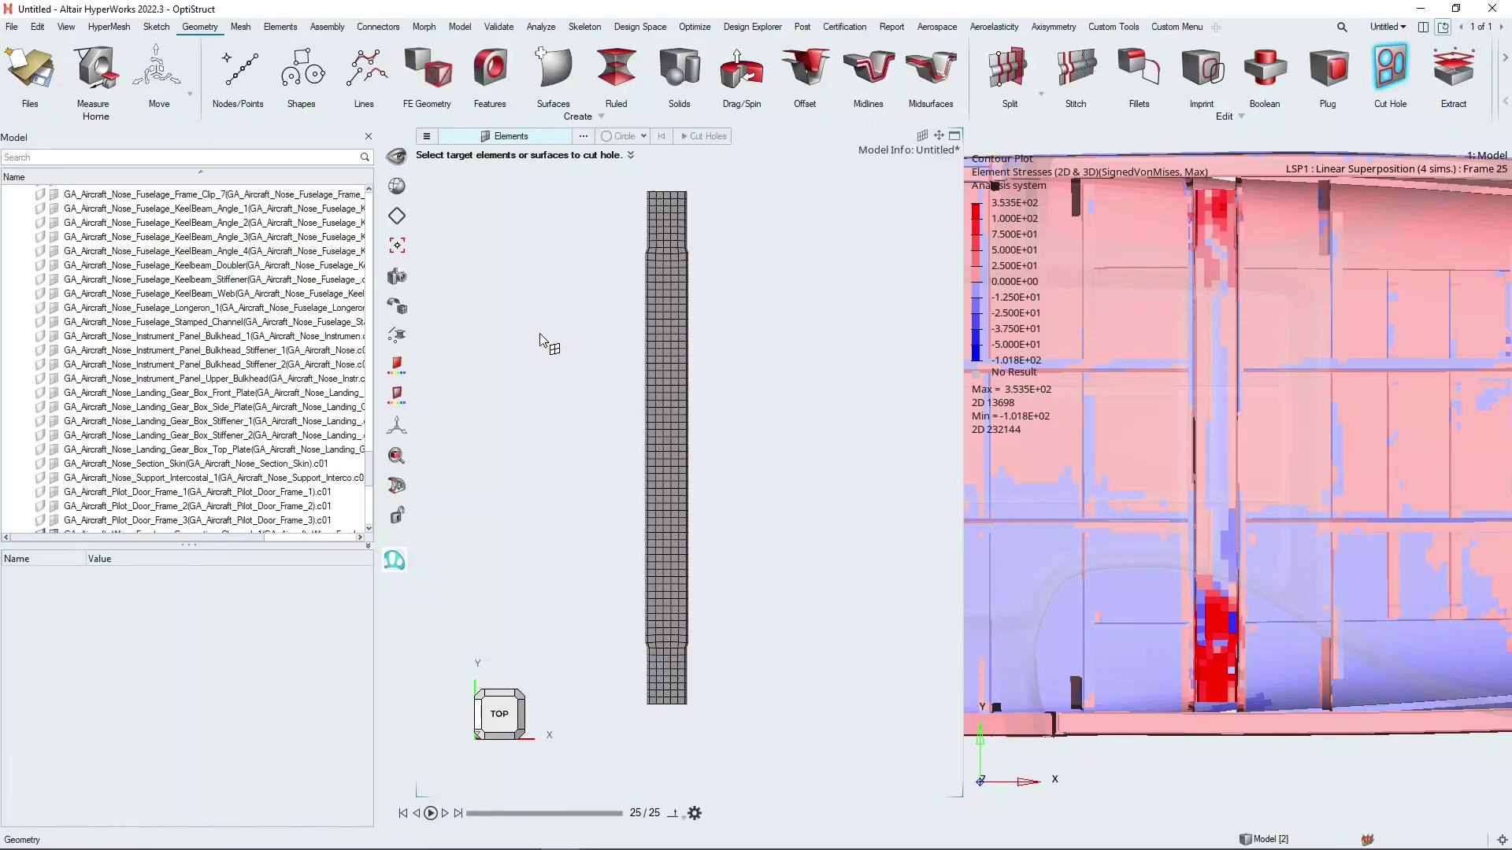
{"action": "left_click", "coordinate": [662, 352]}
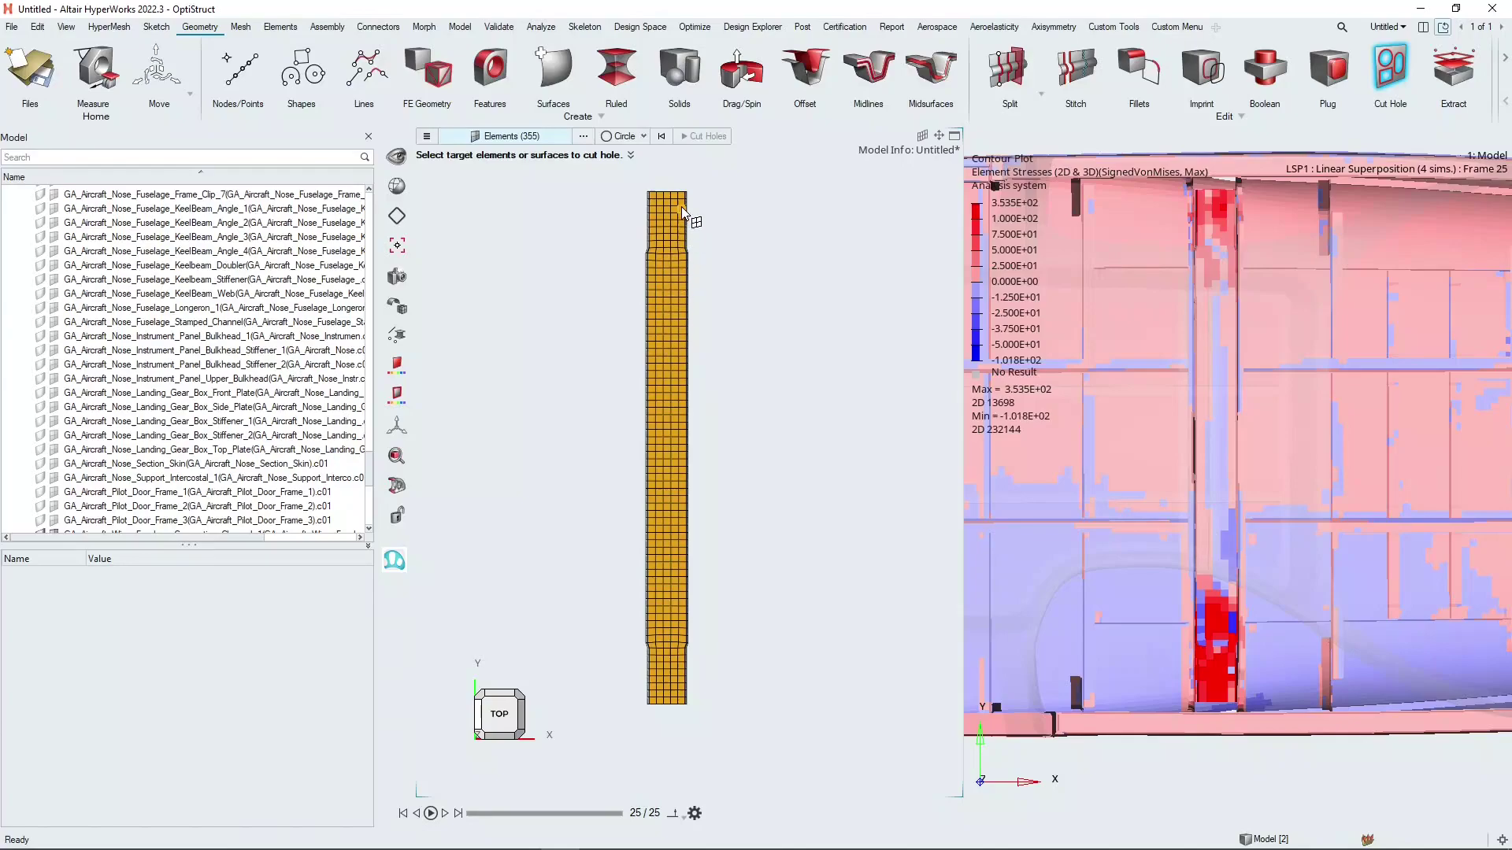
{"action": "left_click", "coordinate": [643, 138]}
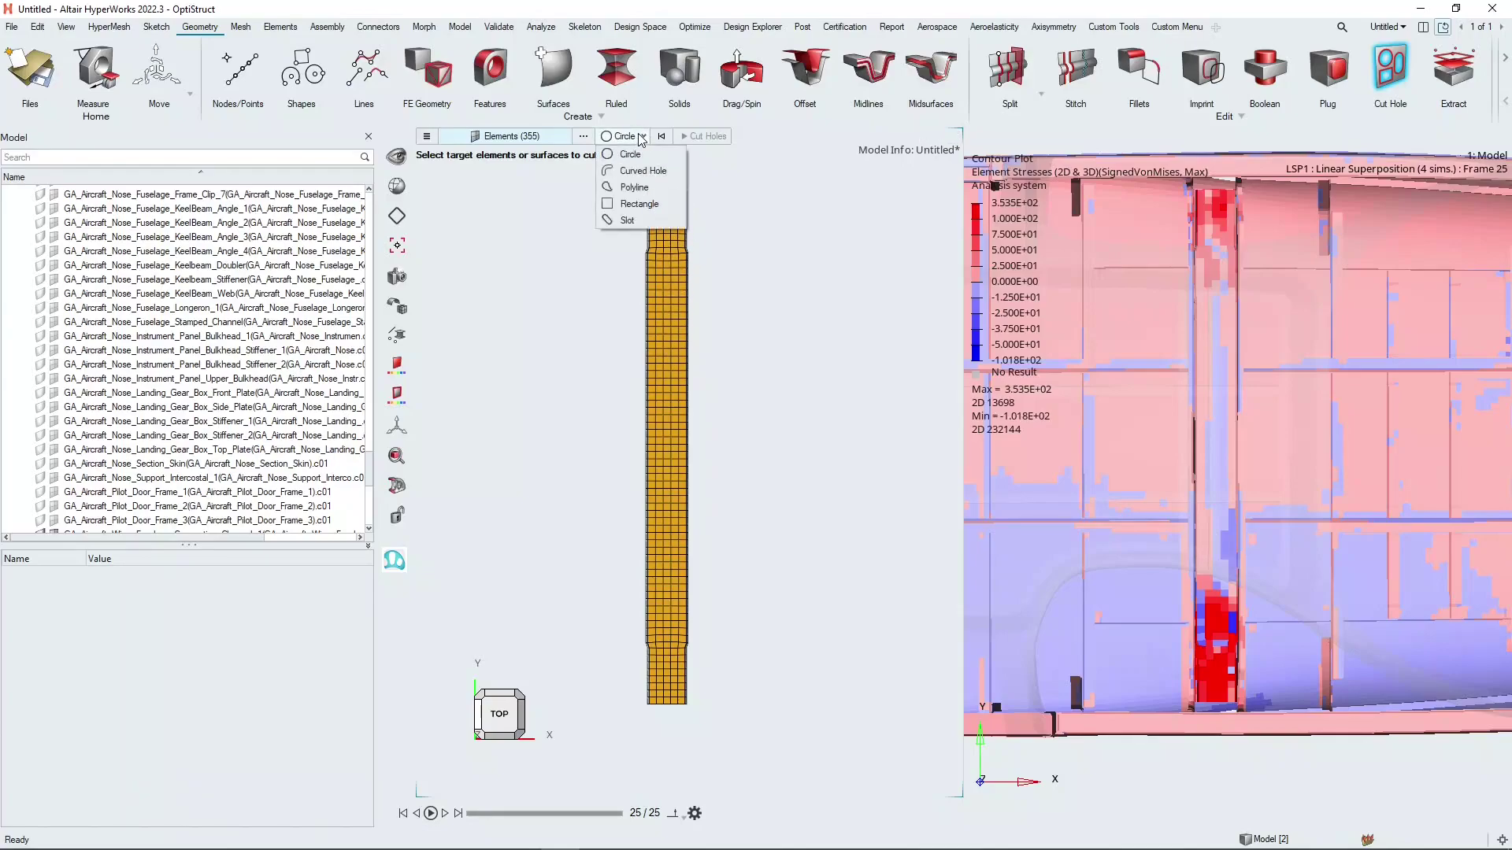
{"action": "left_click", "coordinate": [630, 222]}
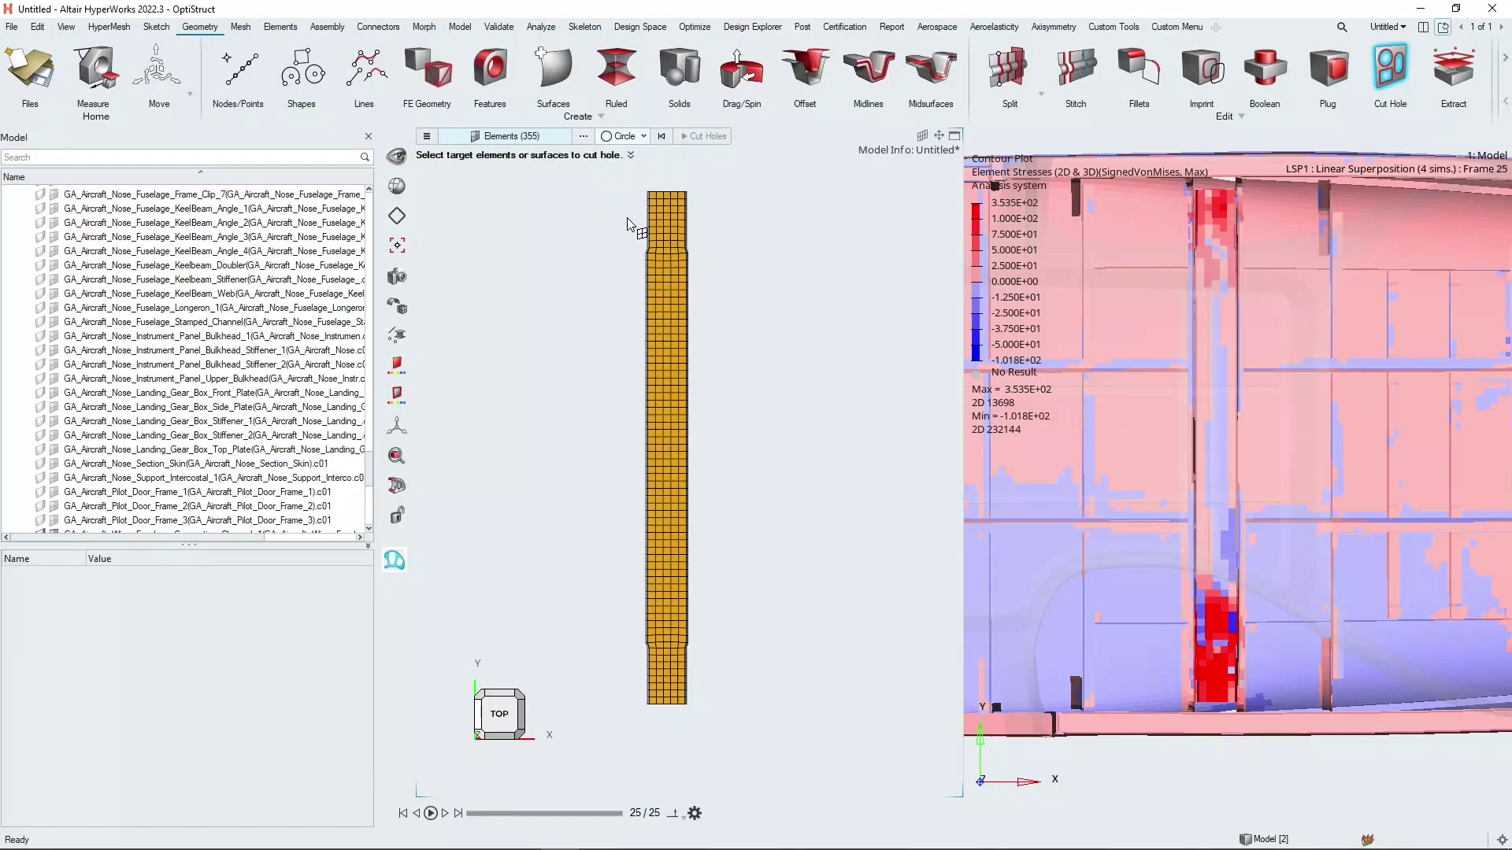
Draw a slot along the channel strip with both end radii R1 and R2 set to 20.
{"action": "left_click", "coordinate": [660, 310]}
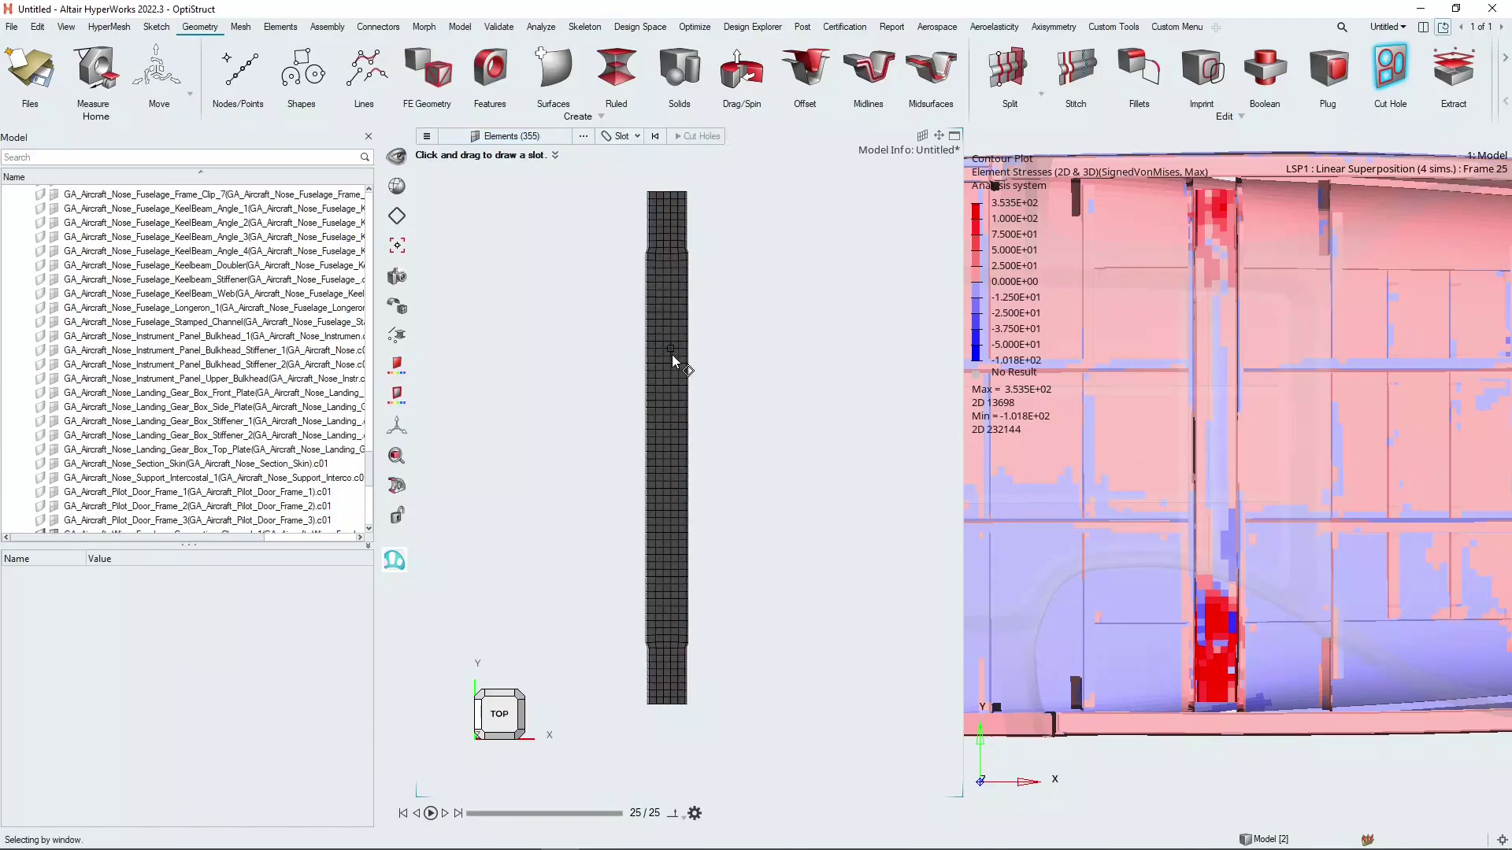
{"action": "mouse_move", "coordinate": [660, 314]}
{"action": "left_mouse_down"}
{"action": "mouse_move", "coordinate": [671, 562]}
{"action": "mouse_move", "coordinate": [664, 548]}
{"action": "left_mouse_up"}
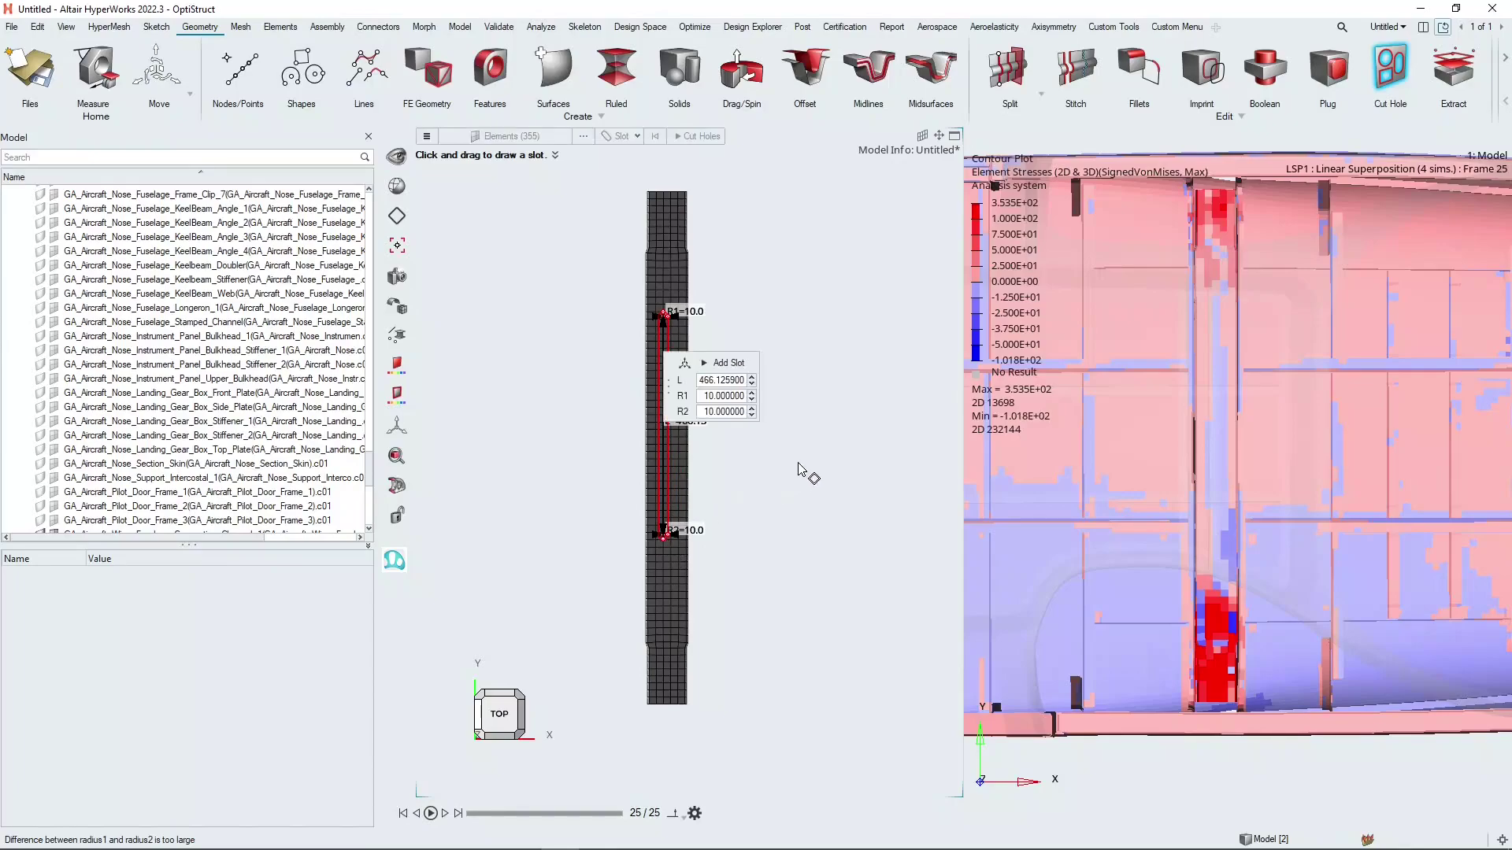
{"action": "left_click_drag", "start_coordinate": [668, 381], "coordinate": [733, 318]}
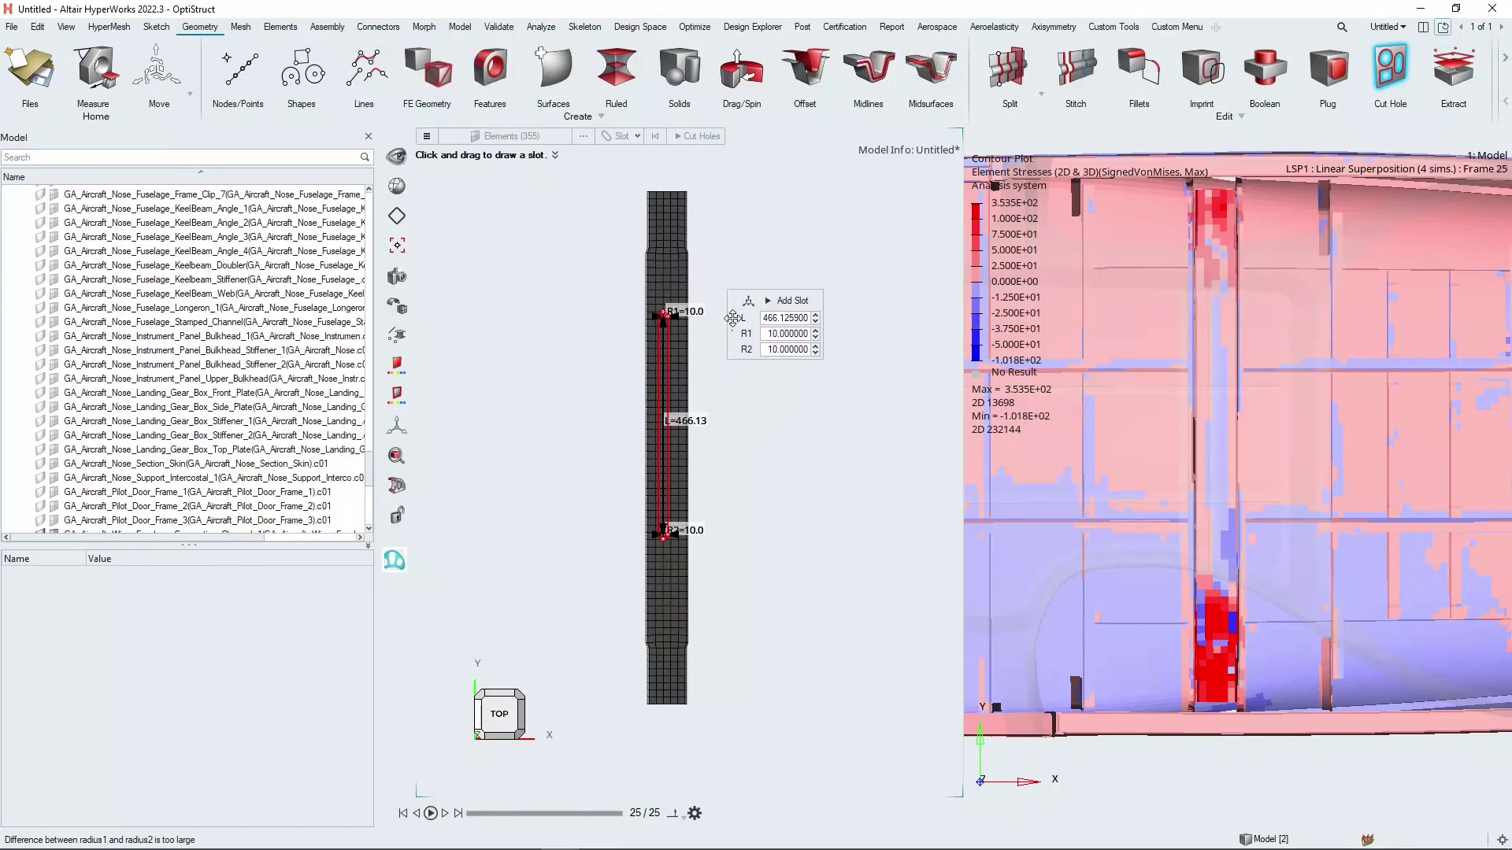
{"action": "scroll", "coordinate": [729, 329], "scroll_direction": "up", "scroll_amount": 3}
{"action": "left_click", "coordinate": [803, 333]}
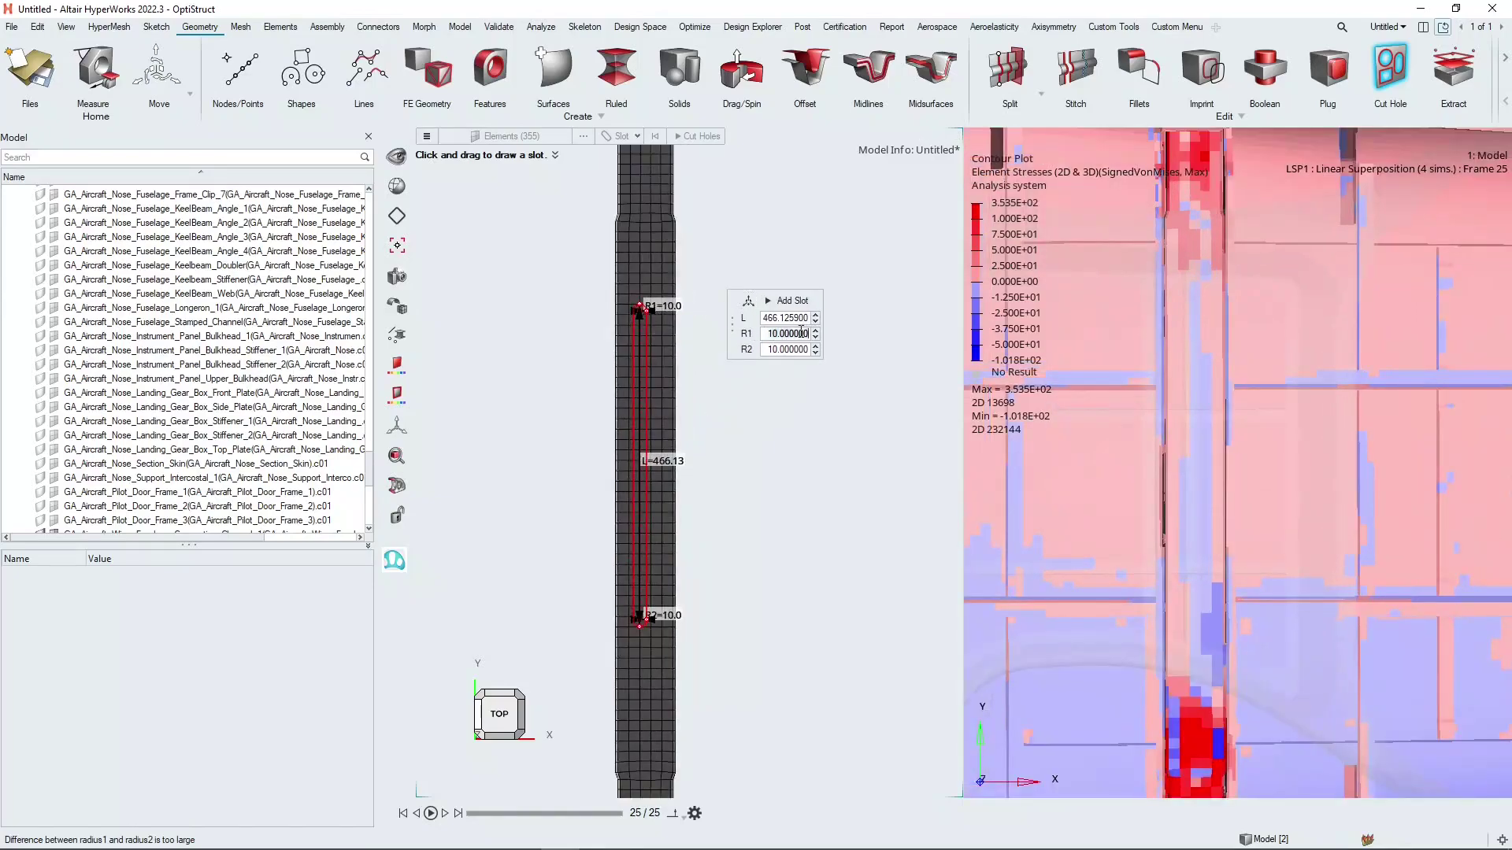
{"action": "key", "text": "ctrl+a"}
{"action": "type", "text": "15"}
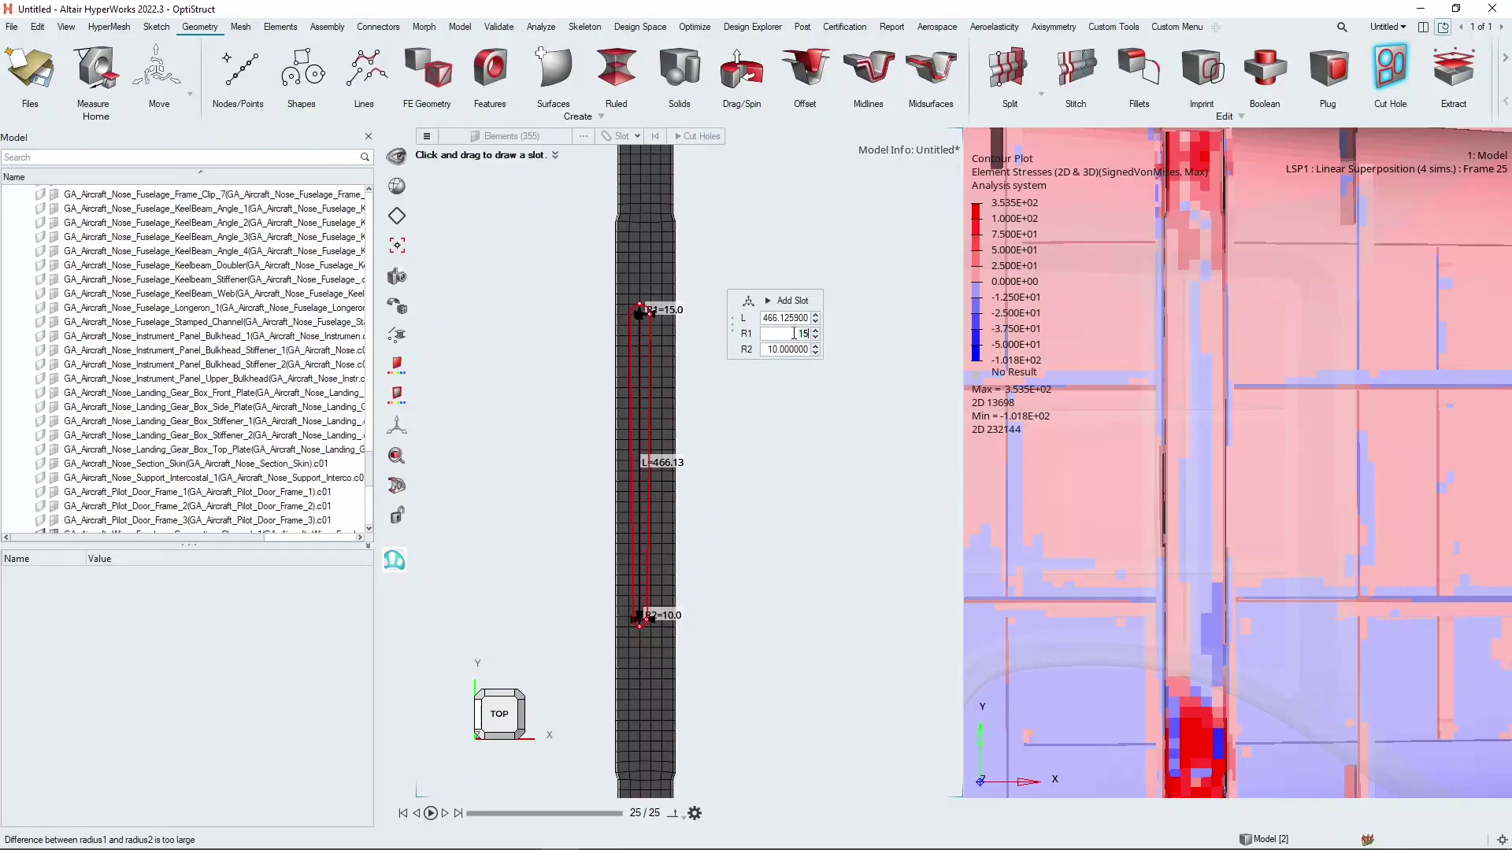
{"action": "key", "text": "BackSpace"}
{"action": "key", "text": "BackSpace"}
{"action": "type", "text": "20"}
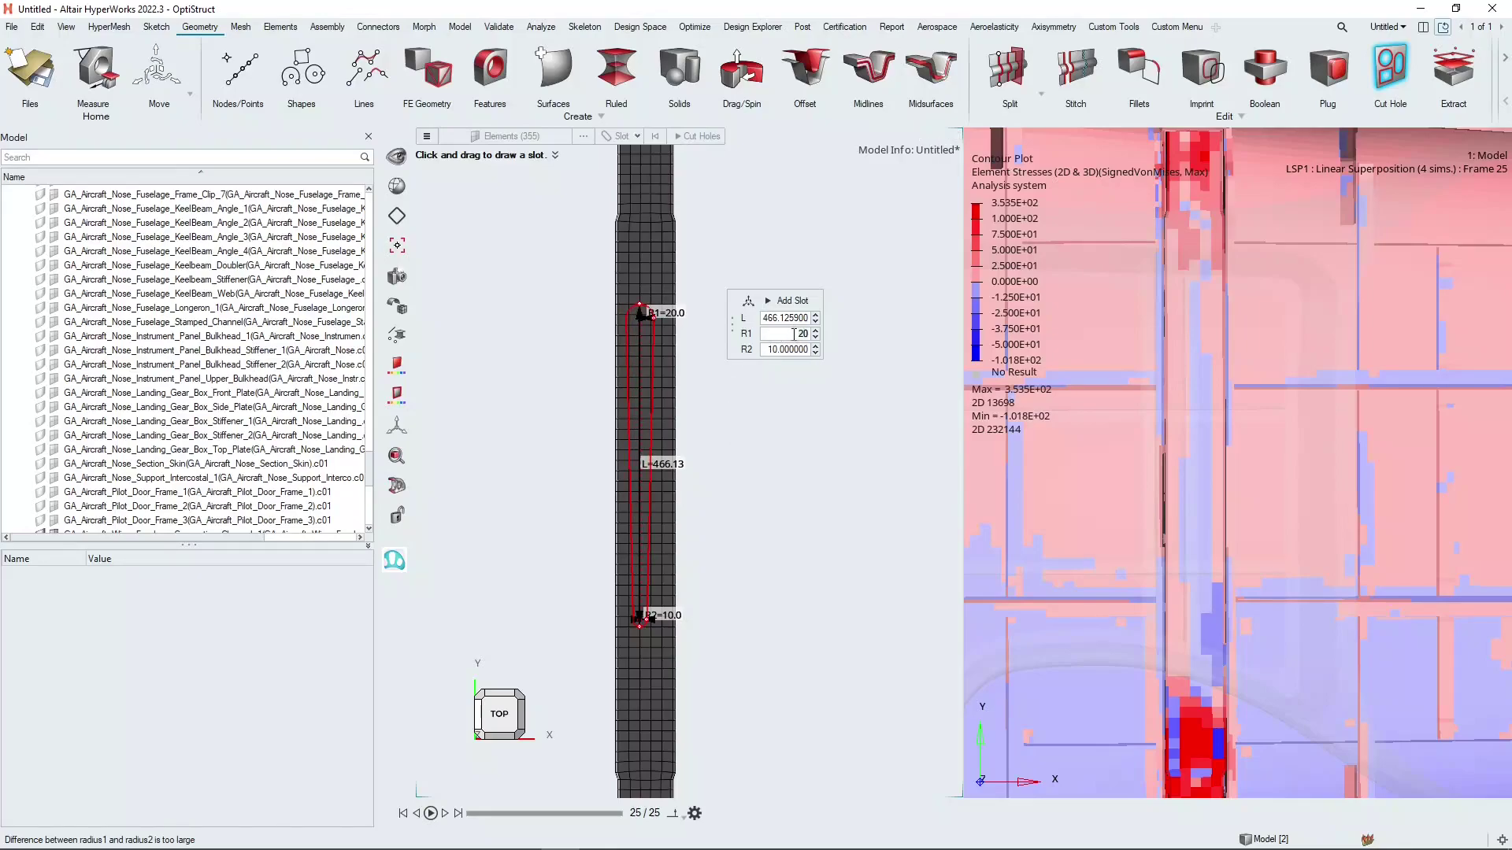
{"action": "left_click", "coordinate": [791, 348]}
{"action": "key", "text": "ctrl+a"}
{"action": "type", "text": "20"}
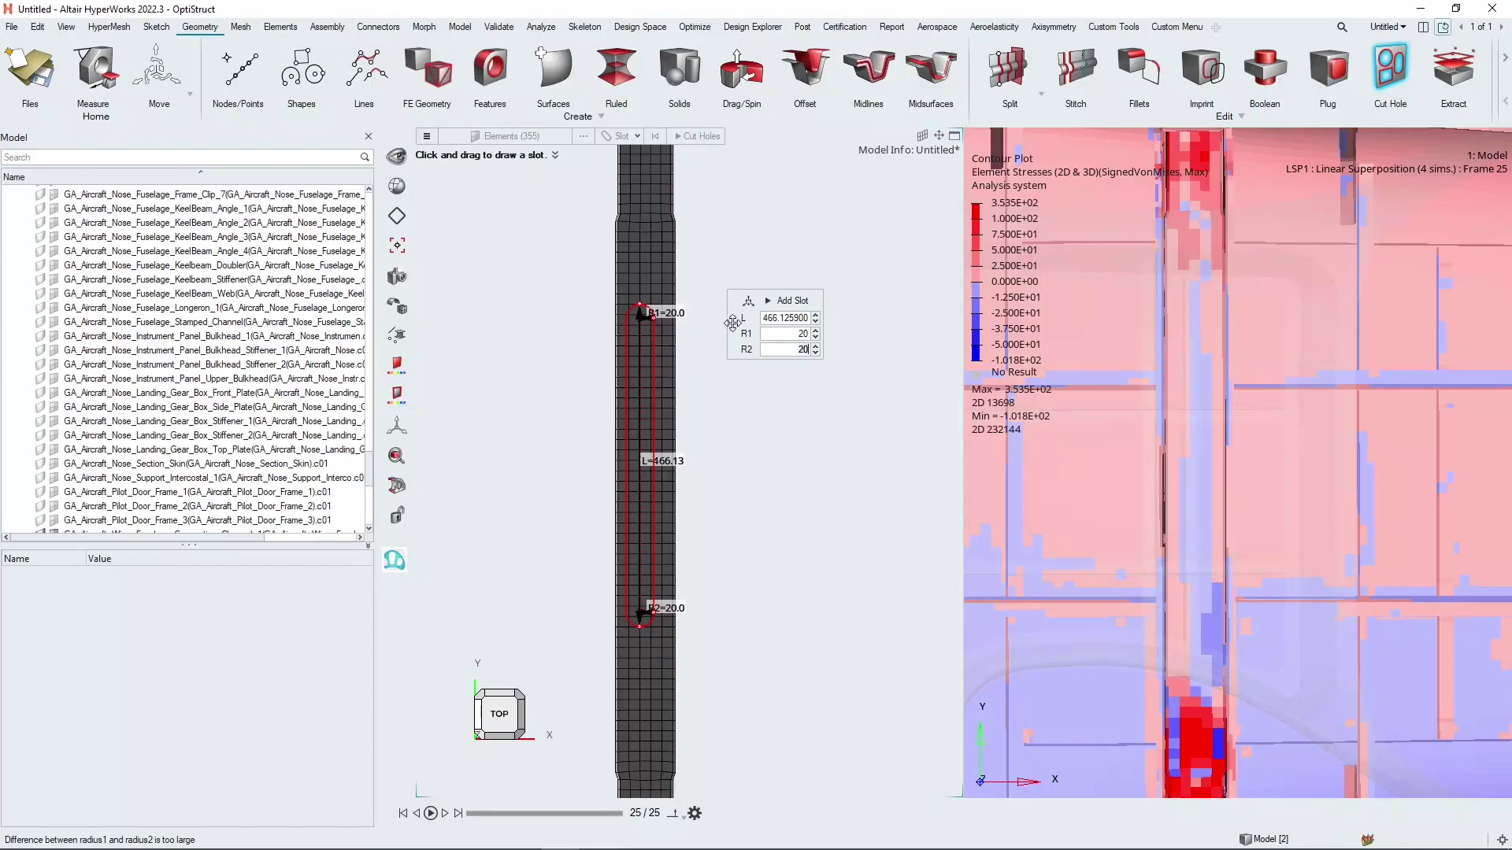
Nudge the slot slightly in Y, set its length to 450, and add it.
{"action": "left_click", "coordinate": [748, 301]}
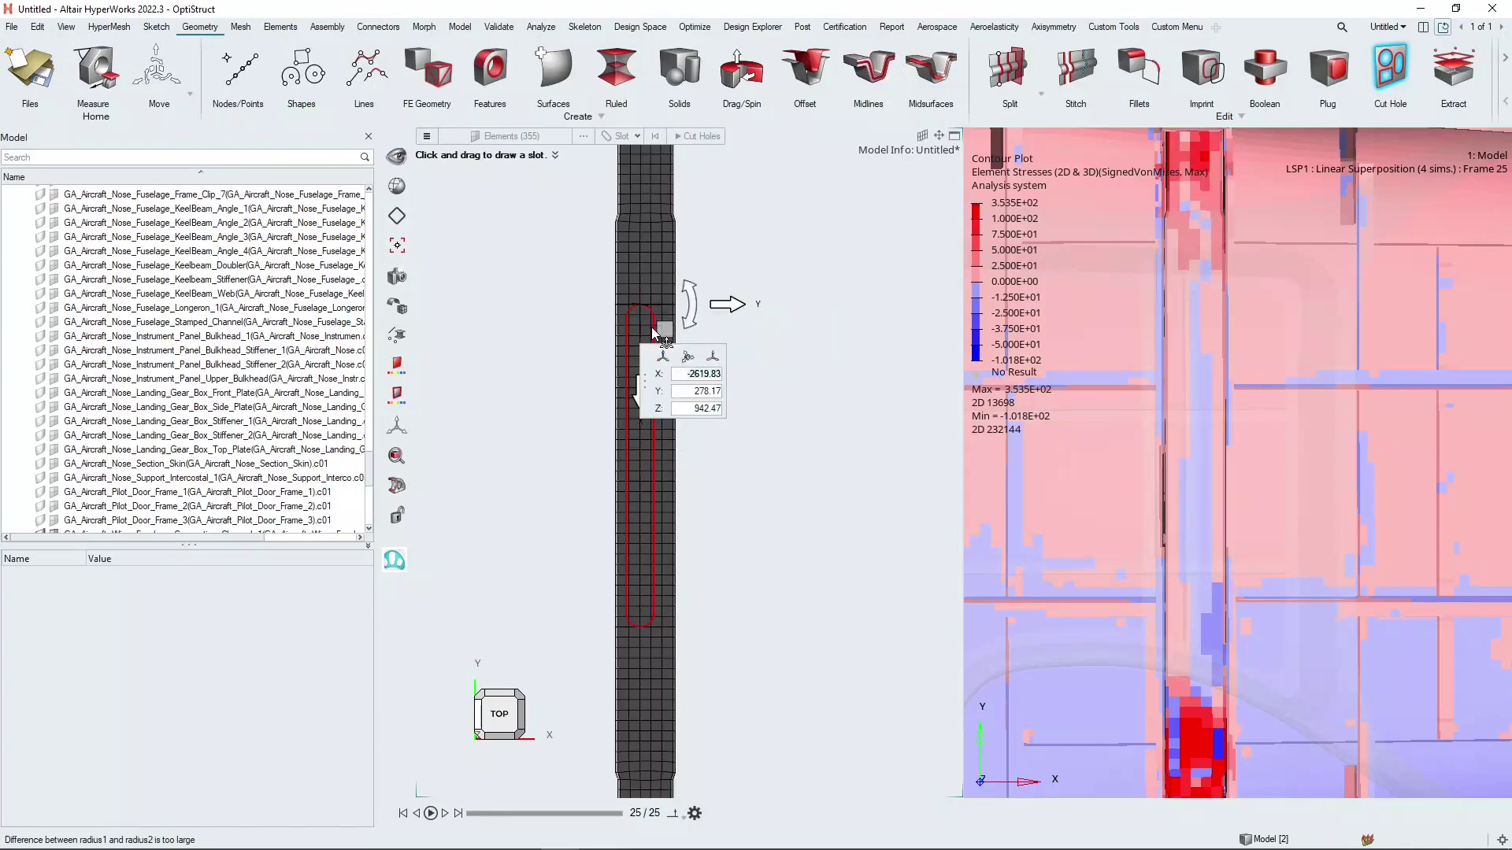
{"action": "left_click_drag", "start_coordinate": [735, 304], "coordinate": [741, 306]}
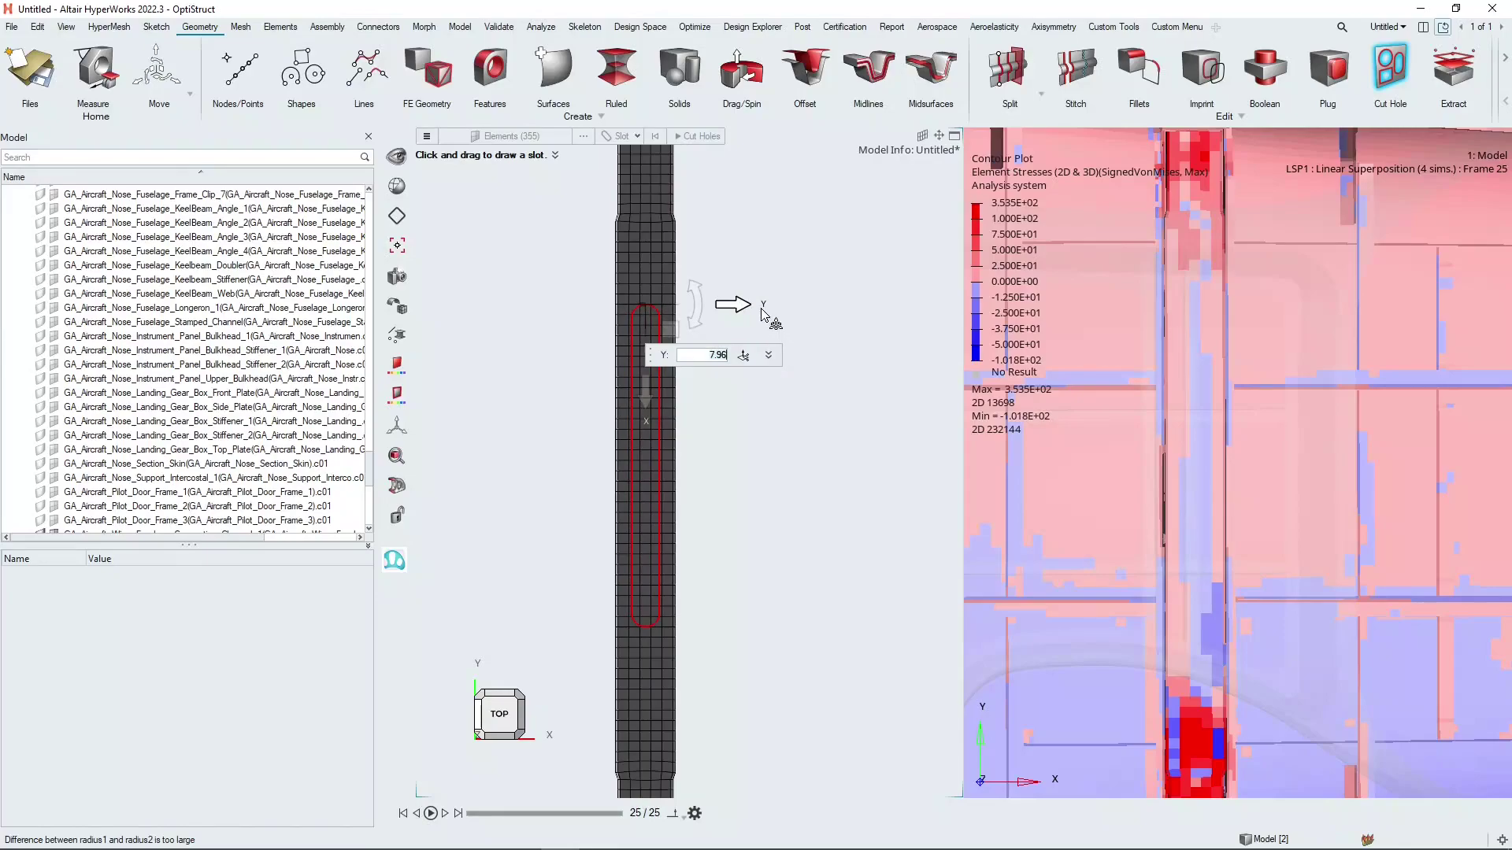
{"action": "left_click", "coordinate": [764, 315]}
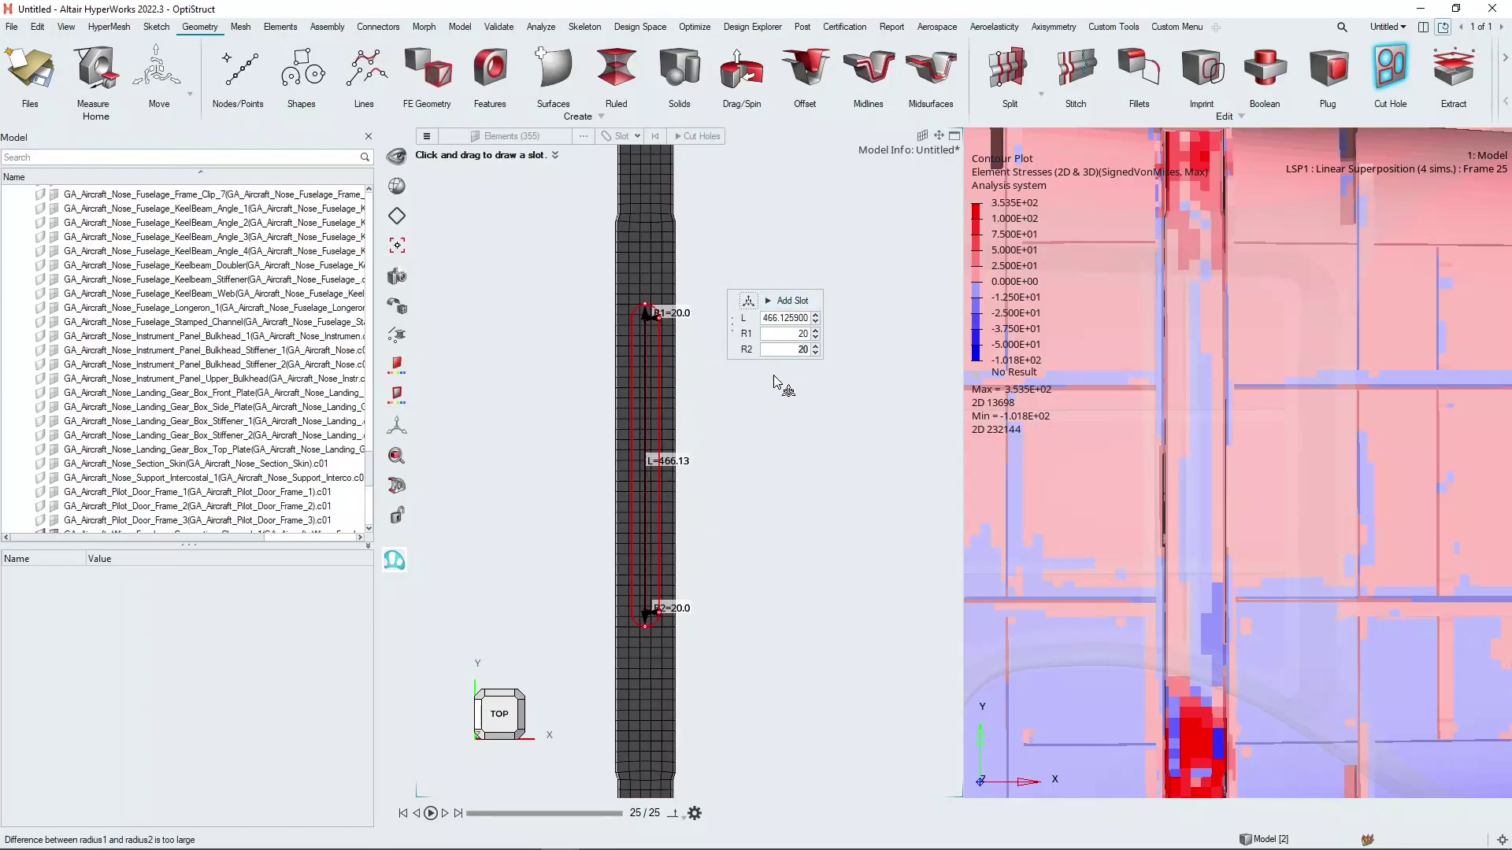
{"action": "double_click", "coordinate": [787, 321]}
{"action": "type", "text": "450"}
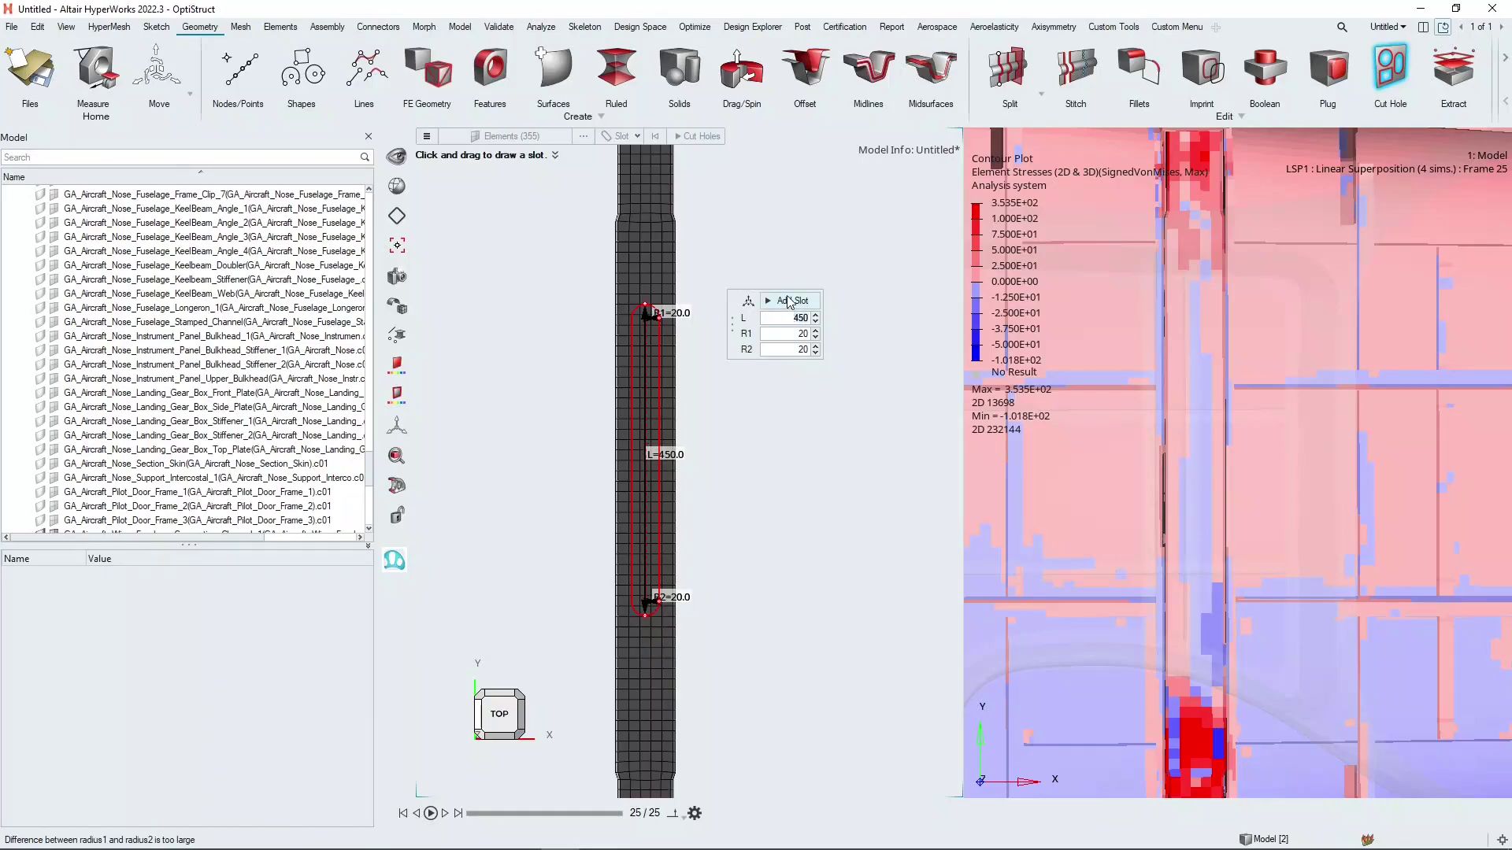
{"action": "left_click", "coordinate": [790, 302]}
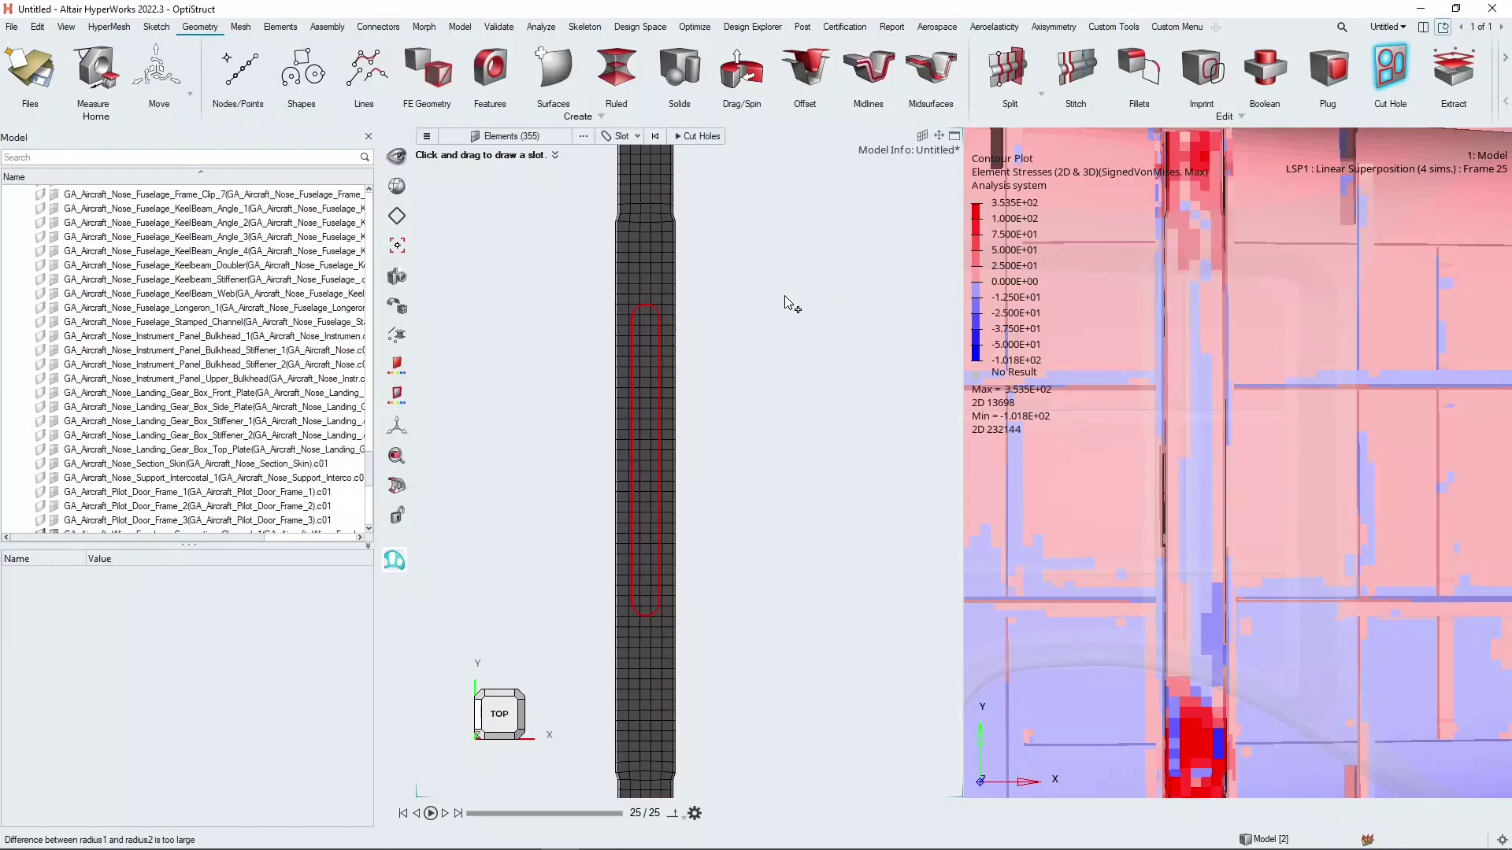
Cut the 450-long slot through the channel strip and inspect the remeshed elements around it.
{"action": "middle_click_drag", "start_coordinate": [719, 420], "coordinate": [713, 508]}
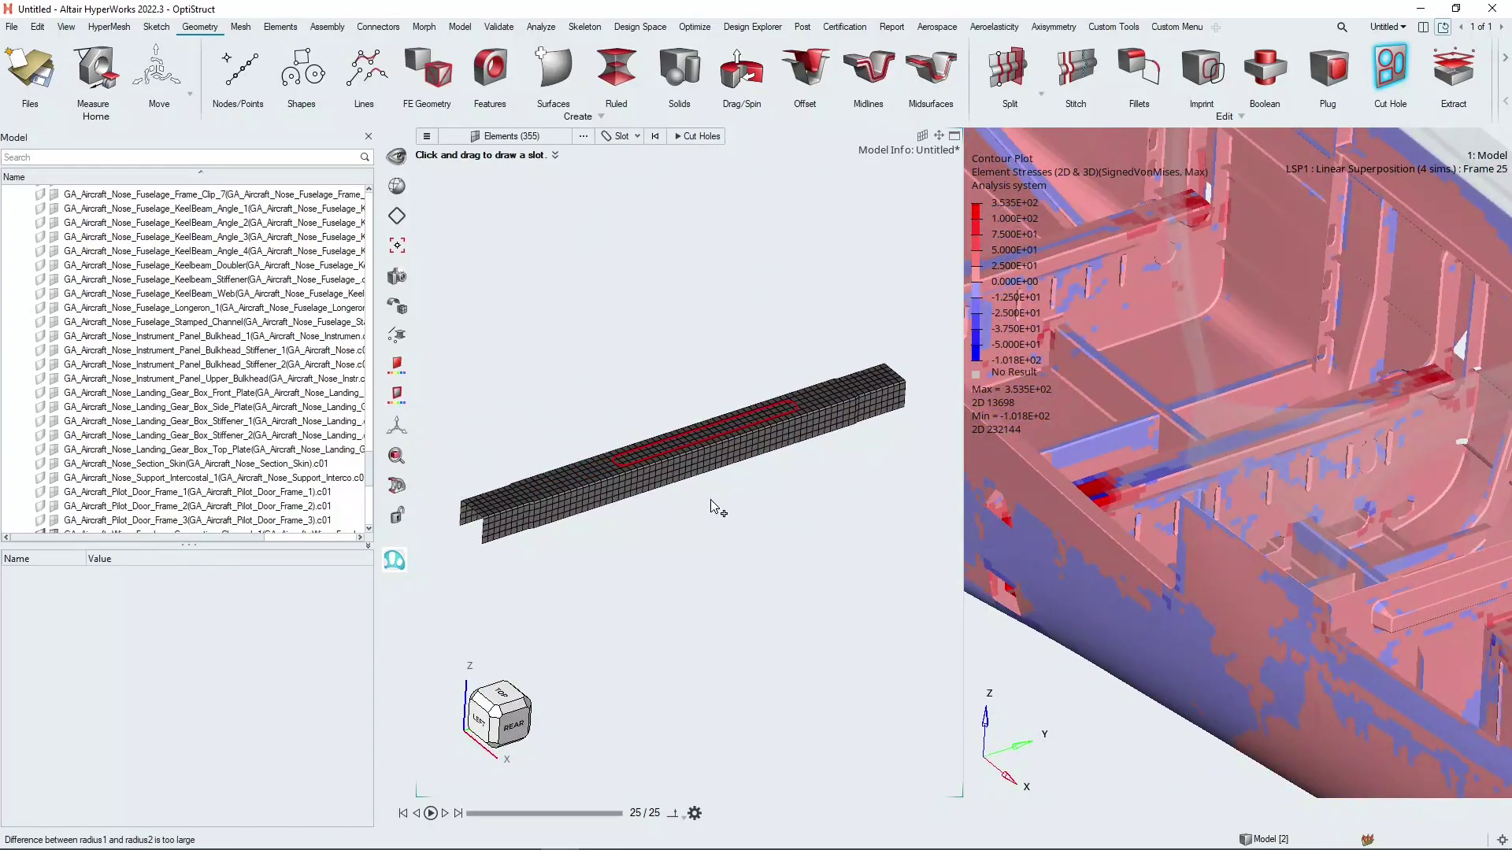
{"action": "left_click", "coordinate": [708, 138]}
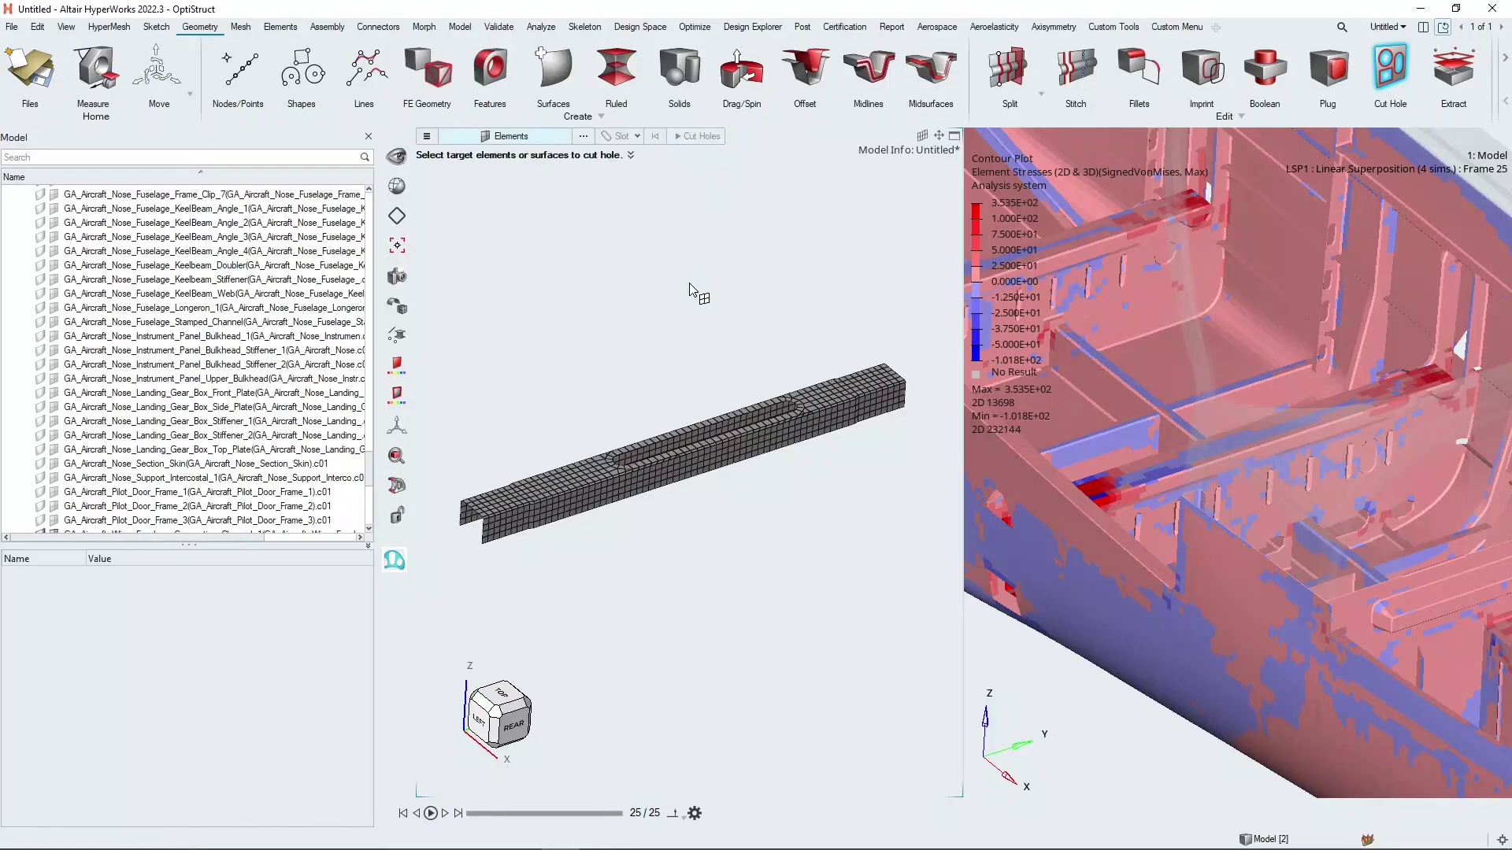
{"action": "scroll", "coordinate": [711, 450], "scroll_direction": "up", "scroll_amount": 3}
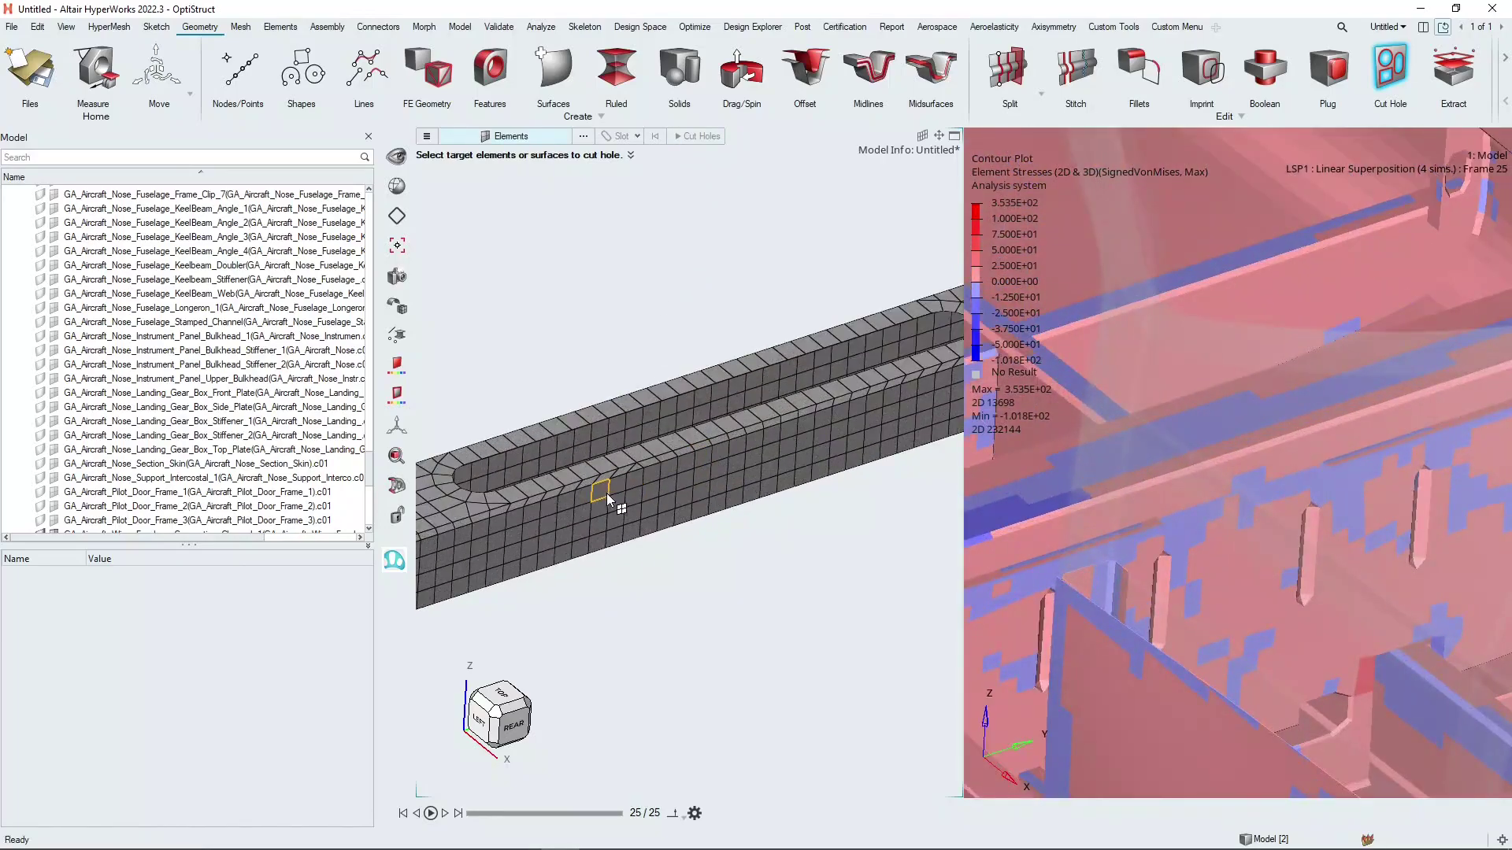
{"action": "scroll", "coordinate": [594, 508], "scroll_direction": "up", "scroll_amount": 2}
{"action": "left_click_drag", "start_coordinate": [585, 546], "coordinate": [679, 490], "text": "ctrl"}
{"action": "scroll", "coordinate": [678, 490], "scroll_direction": "up", "scroll_amount": 3}
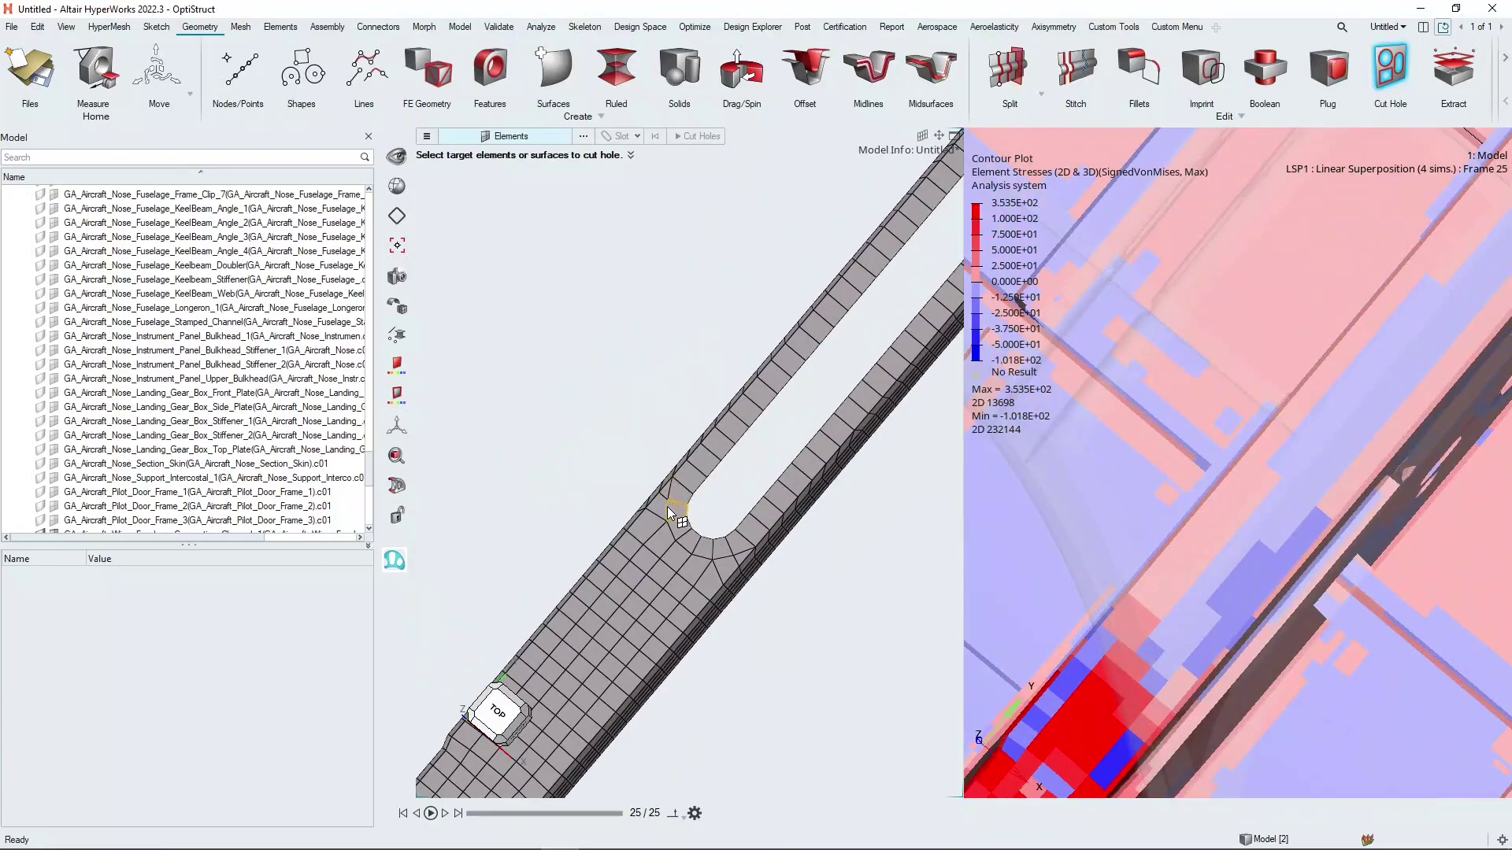
{"action": "scroll", "coordinate": [653, 510], "scroll_direction": "down", "scroll_amount": 5}
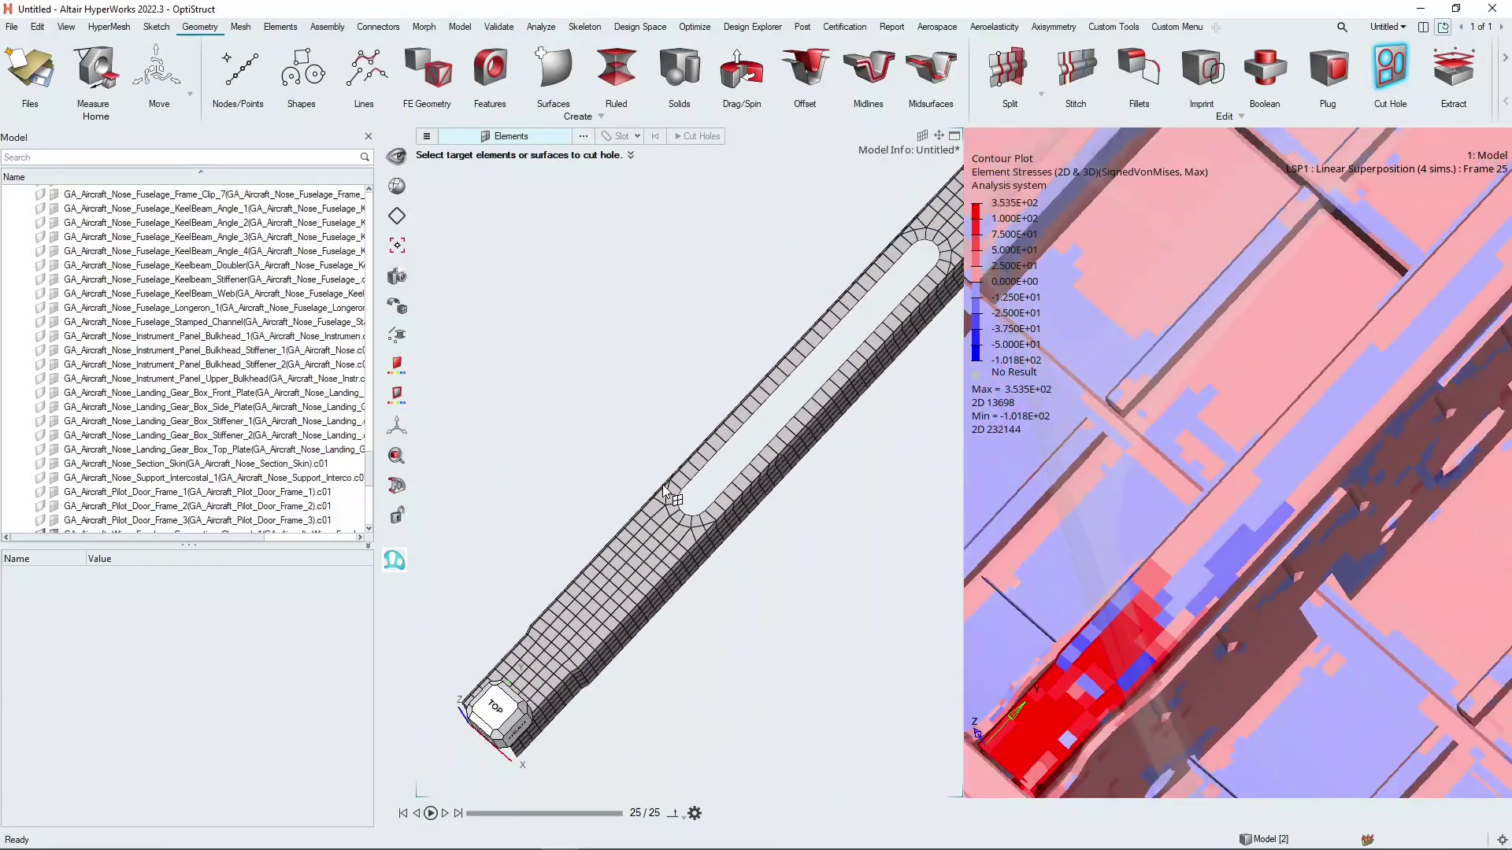
{"action": "right_click_drag", "start_coordinate": [619, 513], "coordinate": [586, 524], "text": "ctrl"}
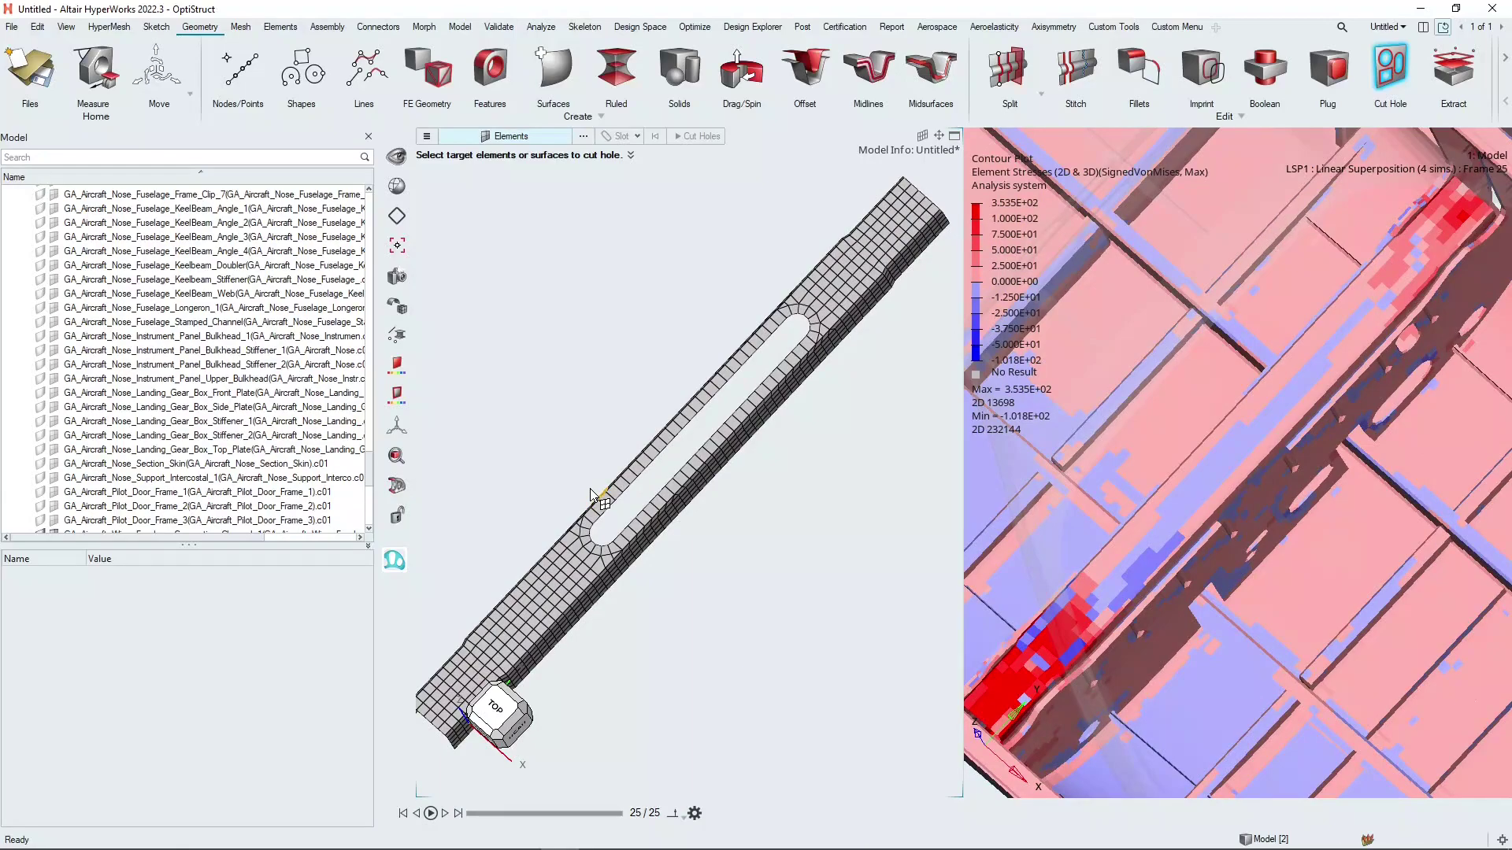
Maximise the contour view, turn off Section 1, and load Subcase 22 (SUB_modal), Mode 1.
{"action": "left_click", "coordinate": [1110, 596]}
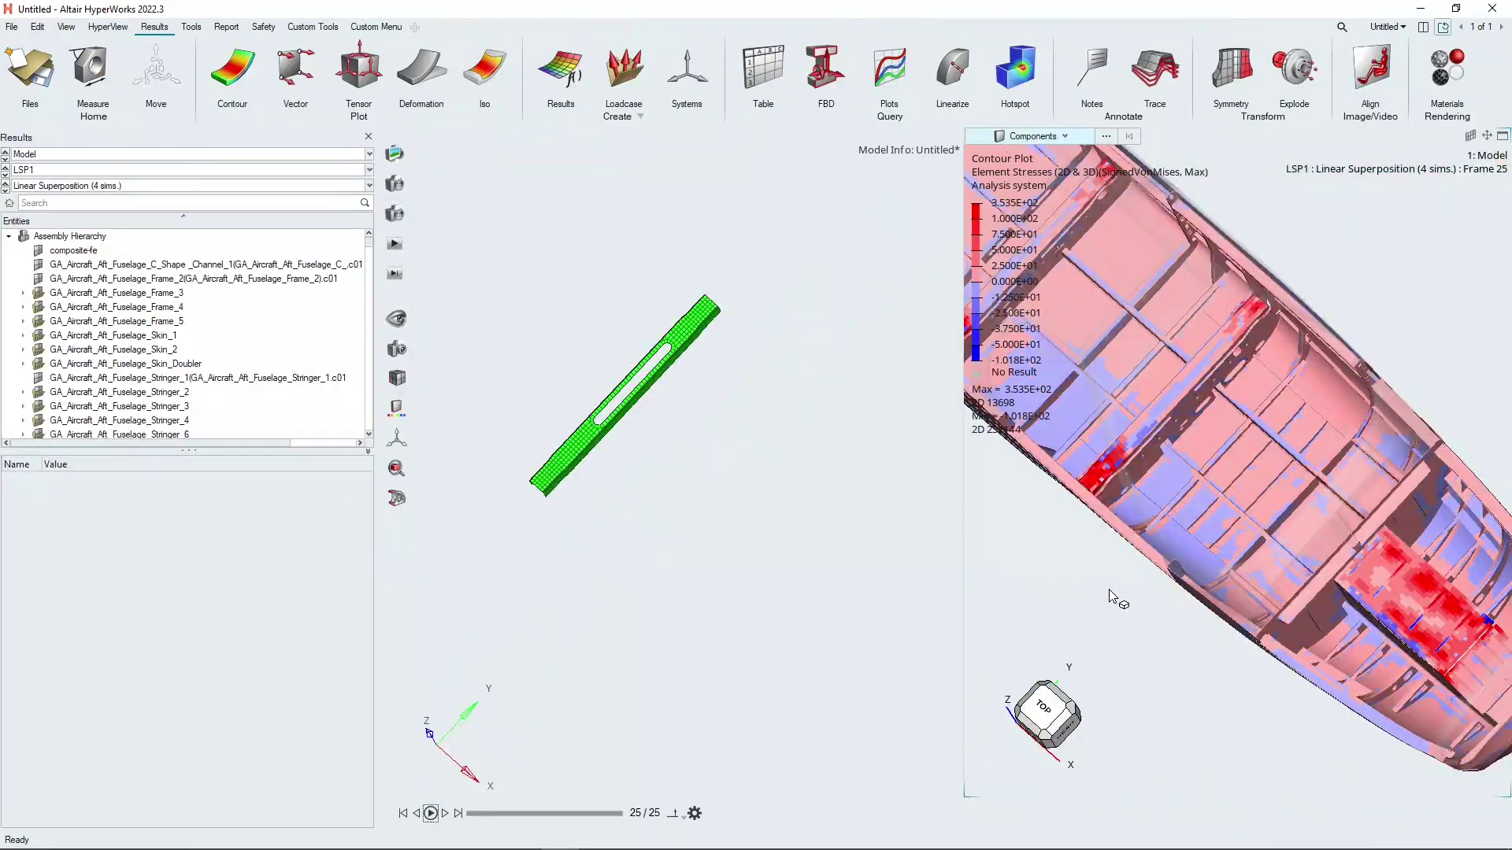
{"action": "left_click", "coordinate": [1503, 137]}
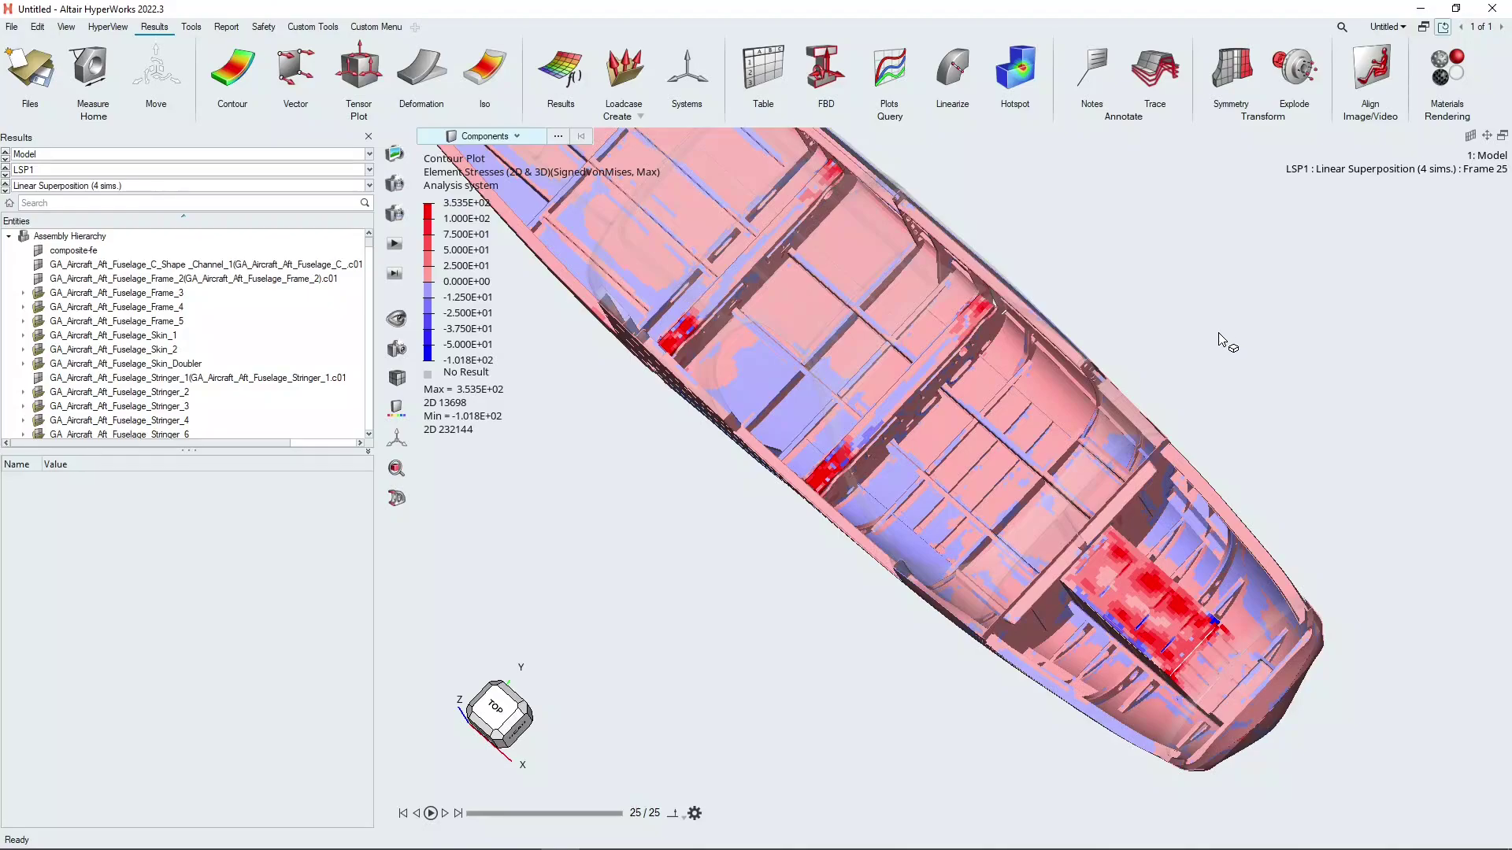
{"action": "left_click_drag", "start_coordinate": [1220, 339], "coordinate": [1368, 354], "text": "ctrl"}
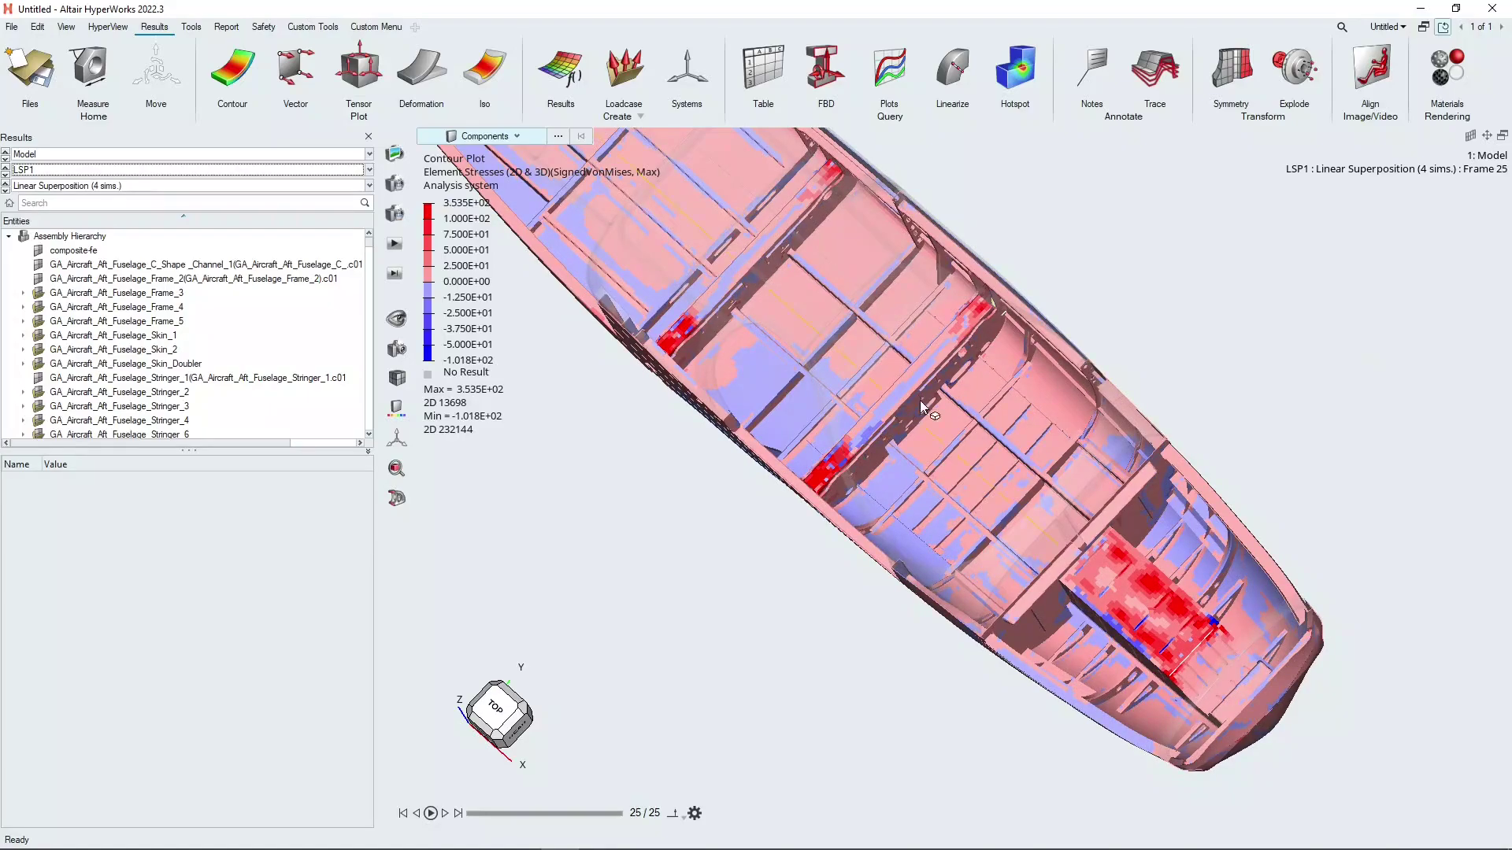
{"action": "left_click", "coordinate": [396, 498]}
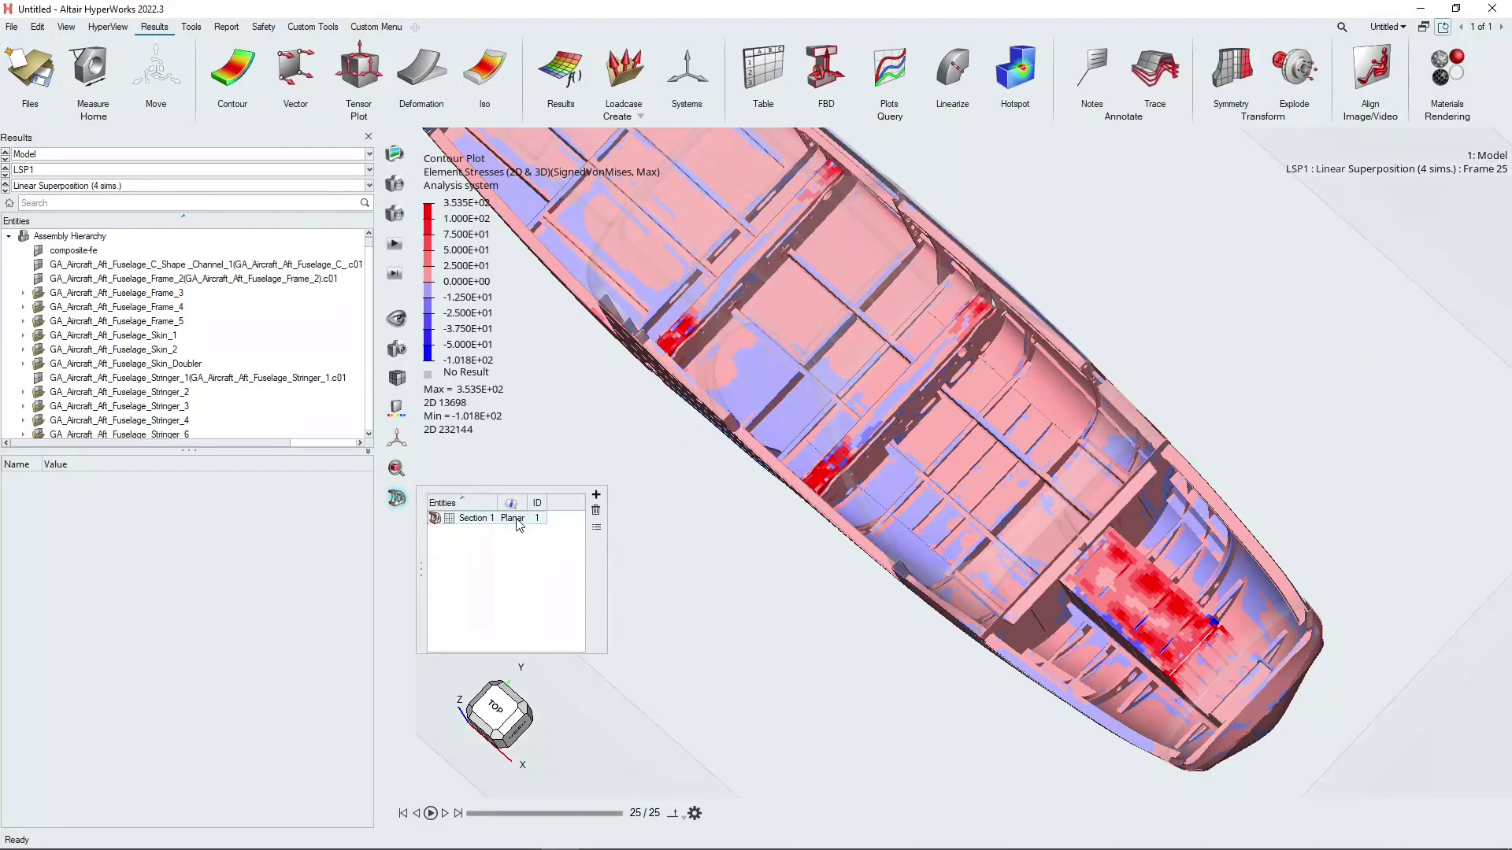
{"action": "left_click", "coordinate": [433, 518]}
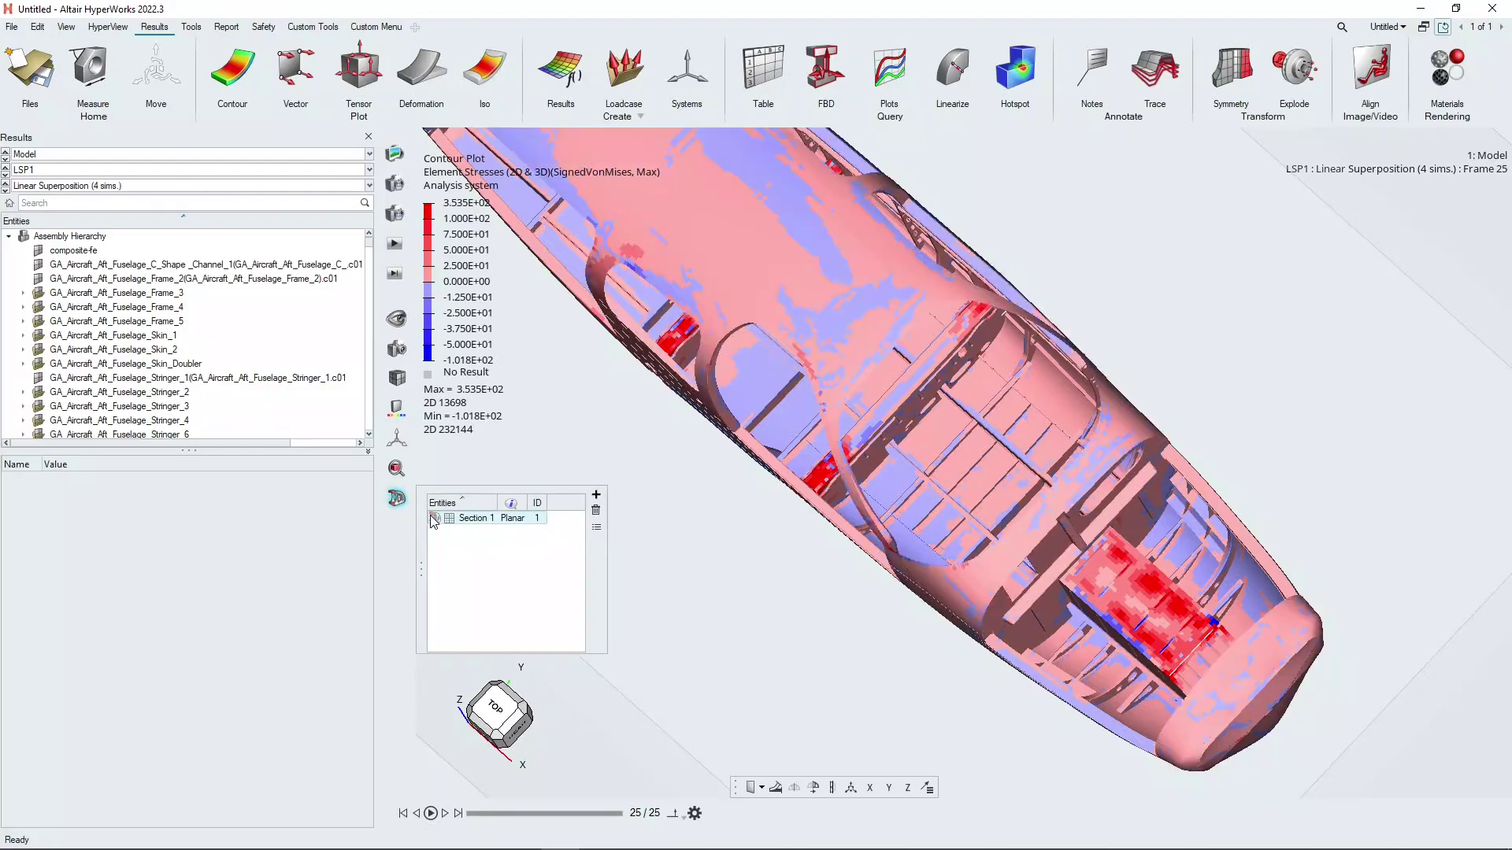
{"action": "key", "text": "Escape"}
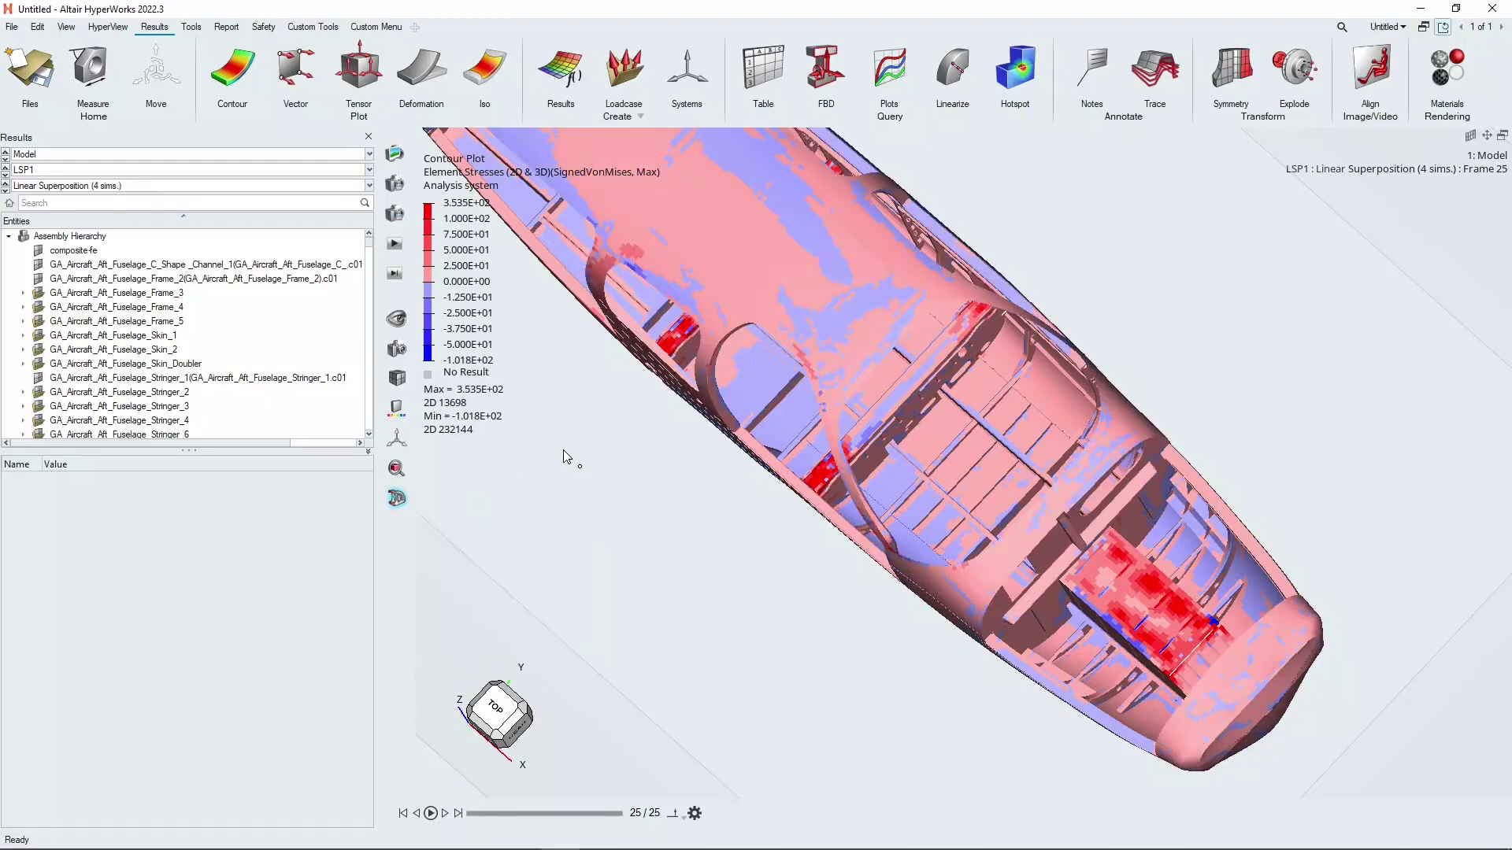
{"action": "left_click", "coordinate": [94, 172]}
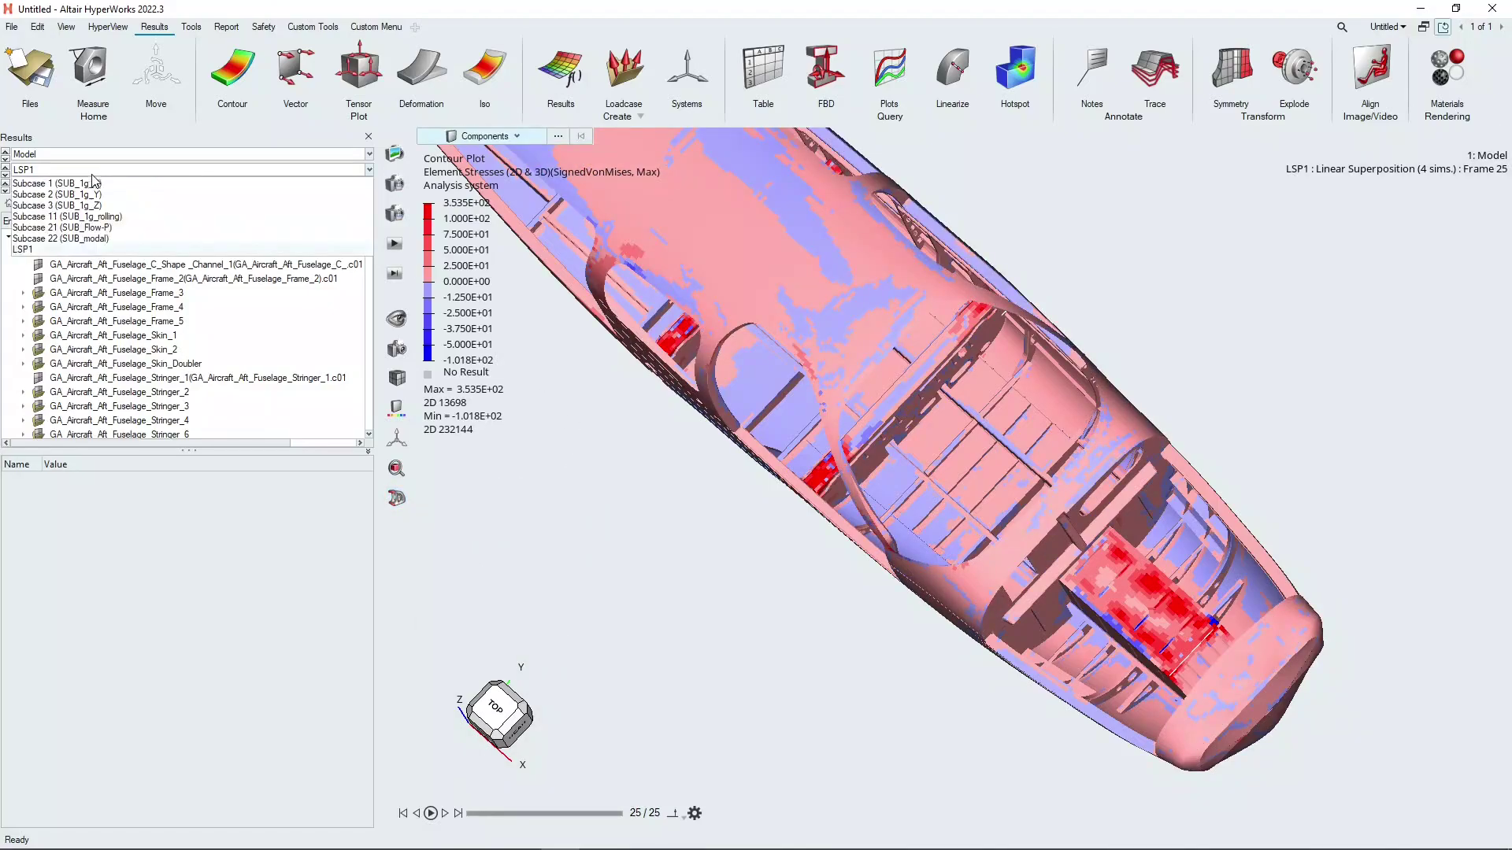
{"action": "left_click", "coordinate": [80, 239]}
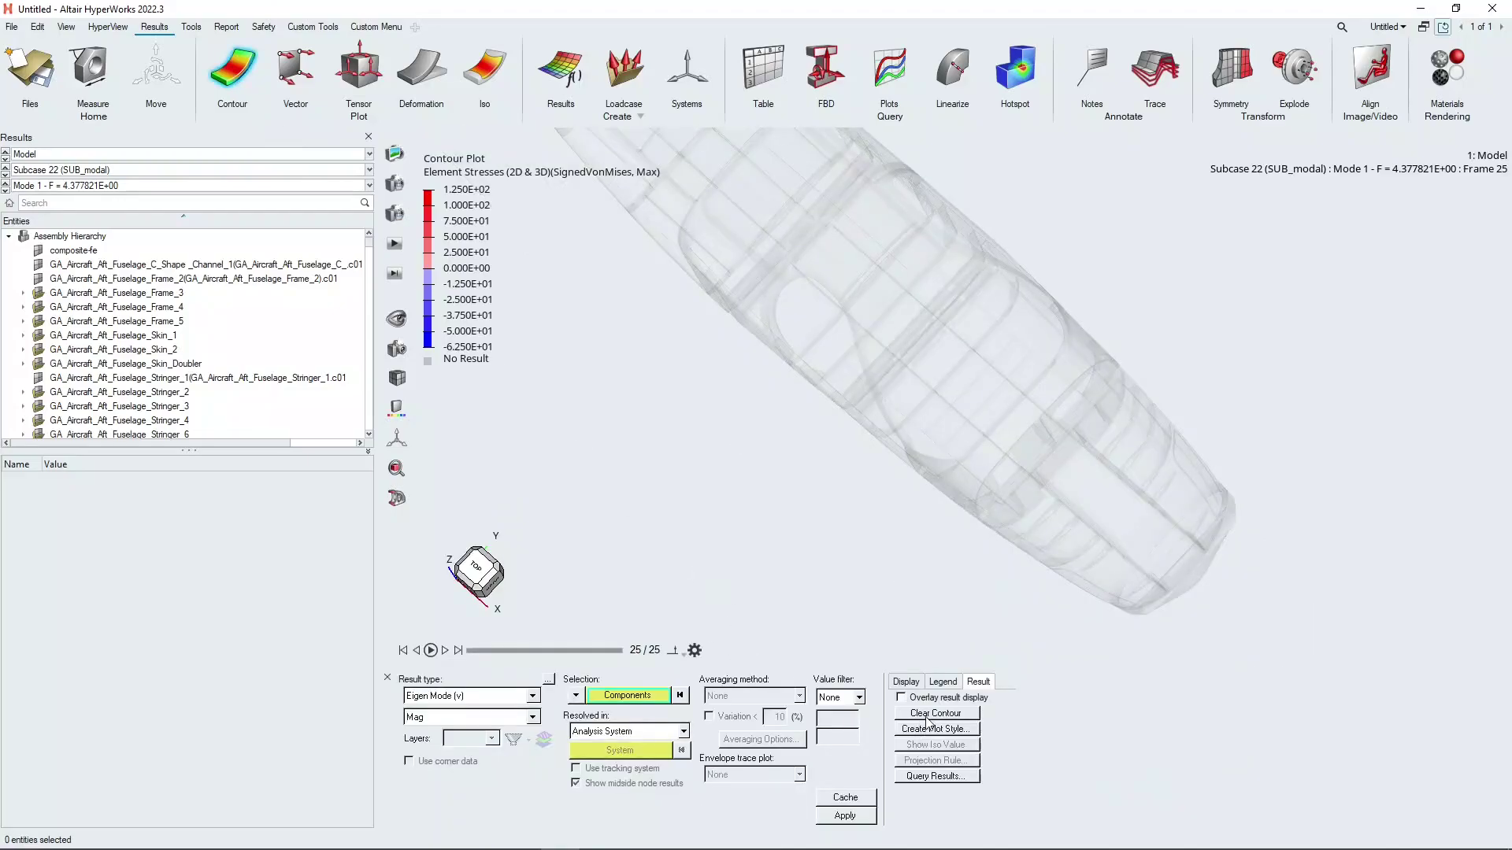
Replace the existing contour with an Eigen Mode contour on the whole fuselage.
{"action": "left_click", "coordinate": [937, 713]}
{"action": "left_click_drag", "start_coordinate": [711, 482], "coordinate": [674, 391], "text": "ctrl"}
{"action": "left_click_drag", "start_coordinate": [719, 547], "coordinate": [570, 703], "text": "ctrl"}
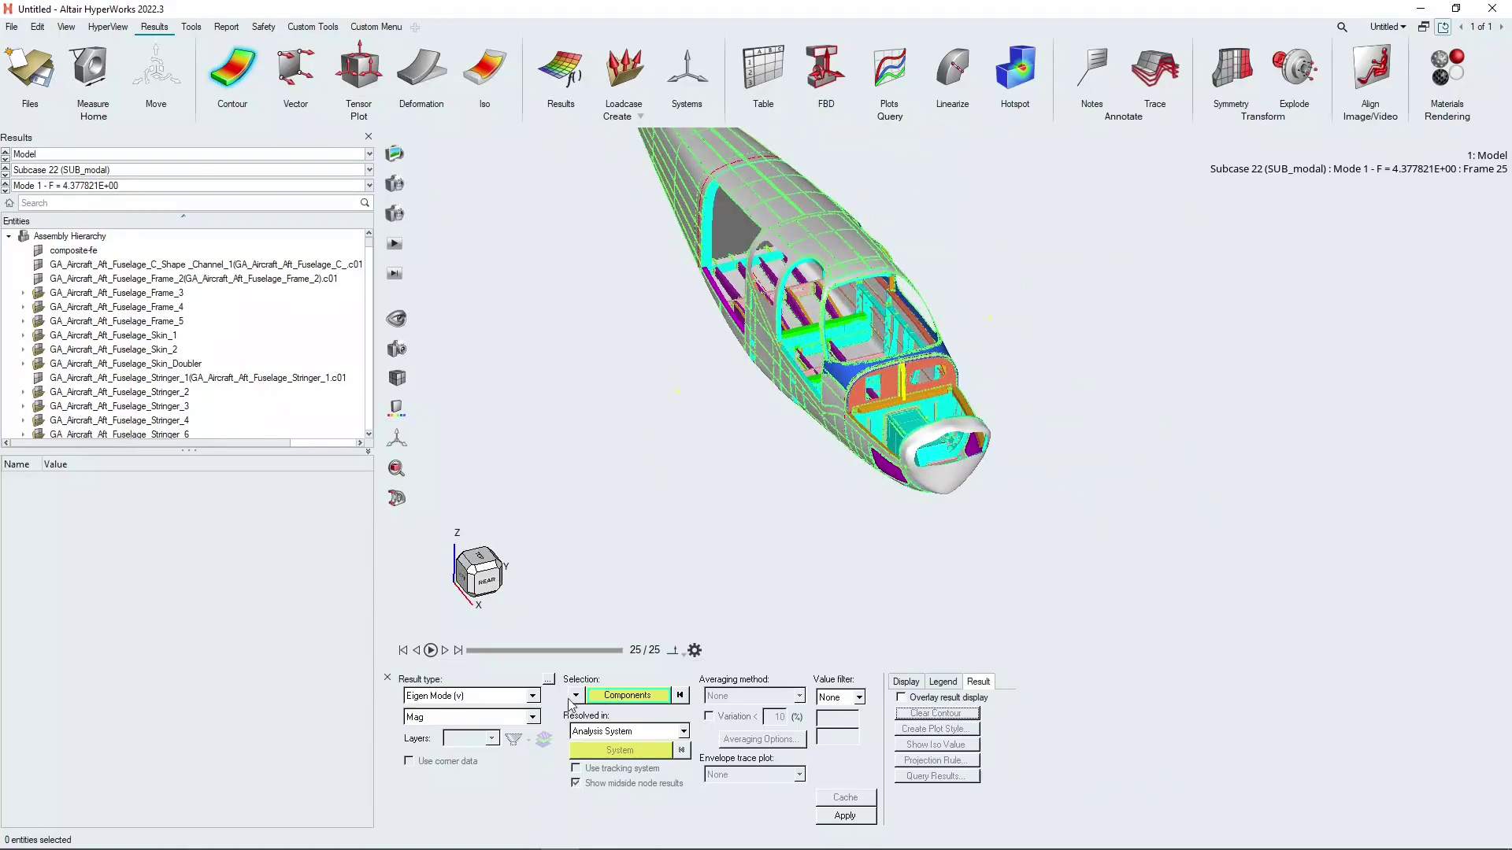
{"action": "left_click", "coordinate": [533, 697]}
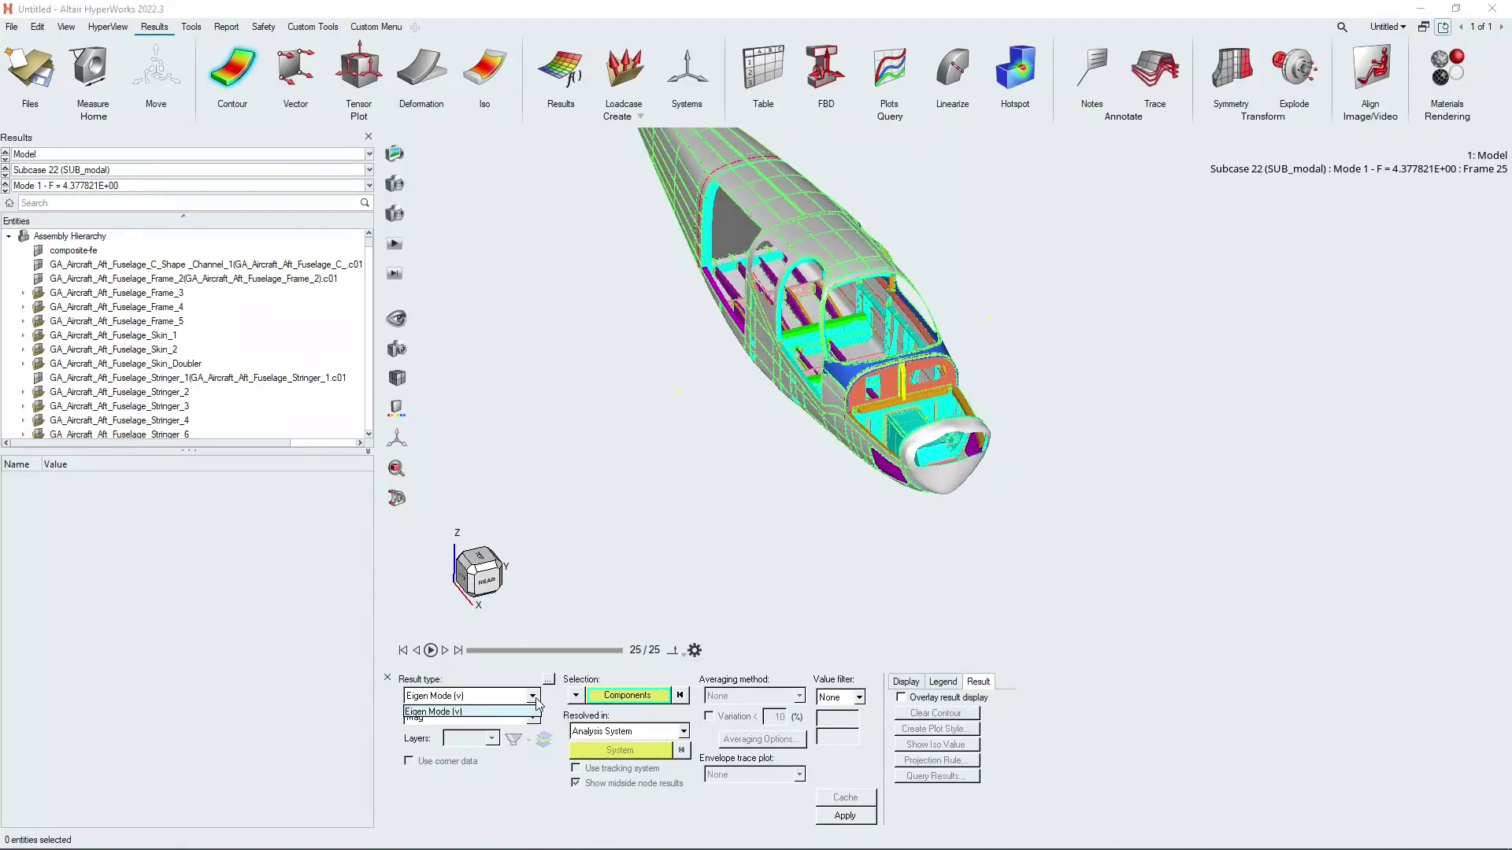
{"action": "left_click", "coordinate": [847, 817]}
{"action": "left_click_drag", "start_coordinate": [734, 483], "coordinate": [871, 504], "text": "ctrl"}
{"action": "scroll", "coordinate": [770, 352], "scroll_direction": "up", "scroll_amount": 3}
{"action": "scroll", "coordinate": [770, 352], "scroll_direction": "up", "scroll_amount": 5}
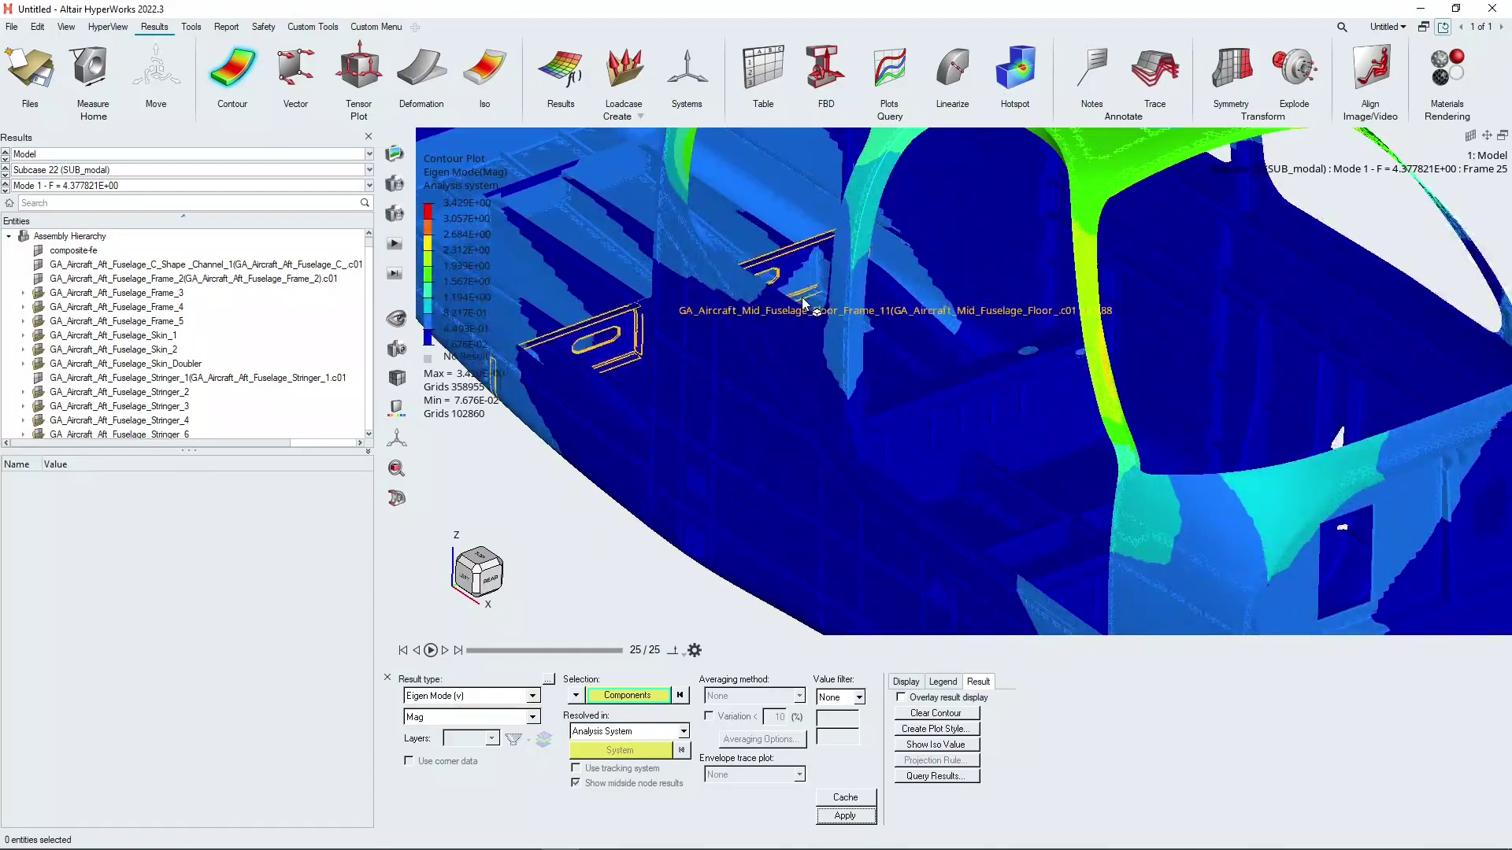
{"action": "scroll", "coordinate": [928, 463], "scroll_direction": "down", "scroll_amount": 5}
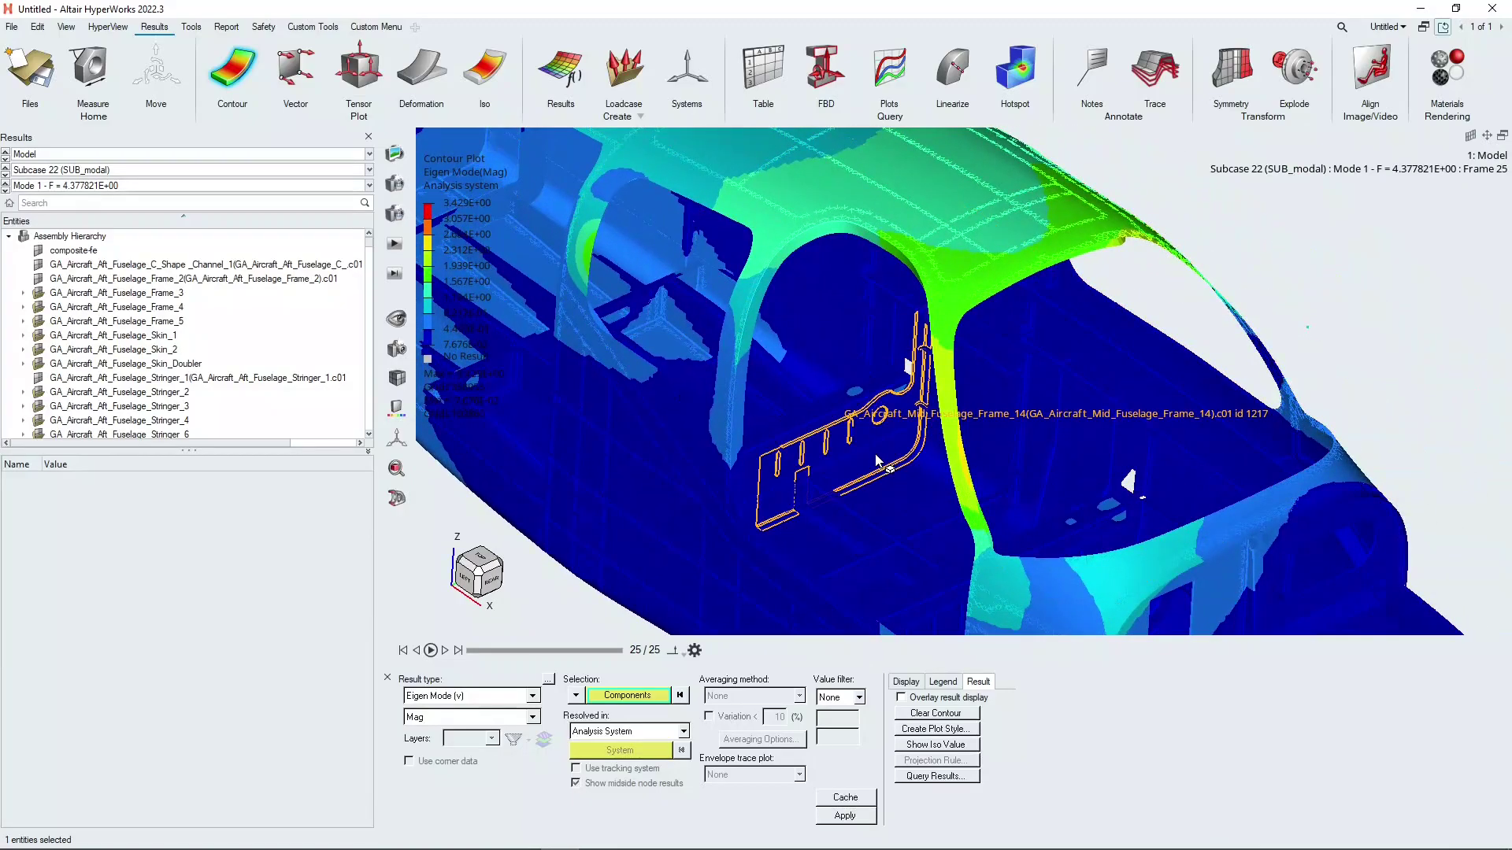
Isolate Mid_Fuselage_Frame_14 and re-plot the Eigen Mode contour on that frame only.
{"action": "left_click", "coordinate": [387, 675]}
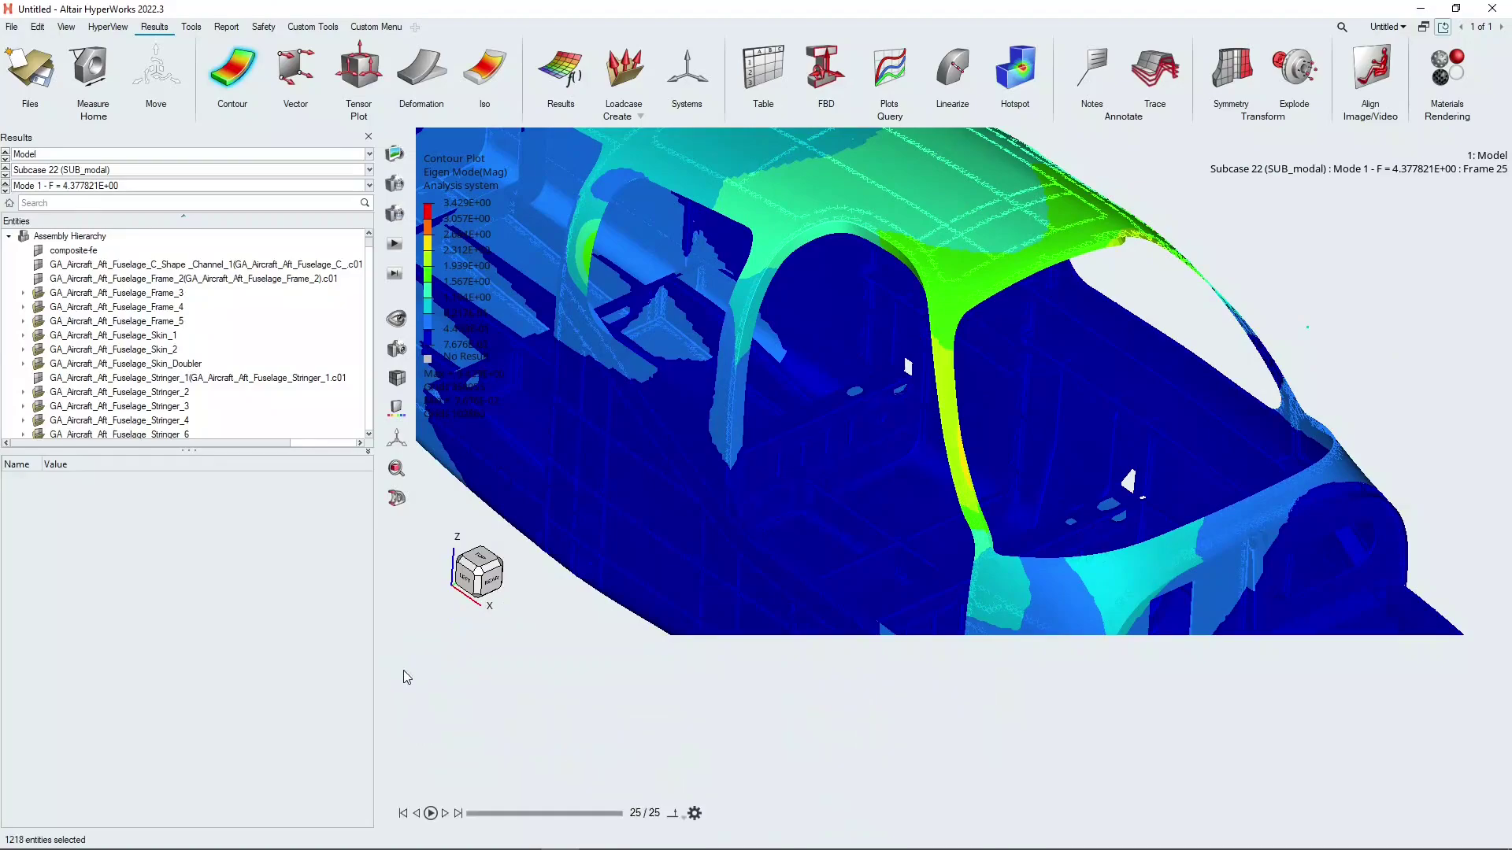
{"action": "left_click", "coordinate": [864, 572]}
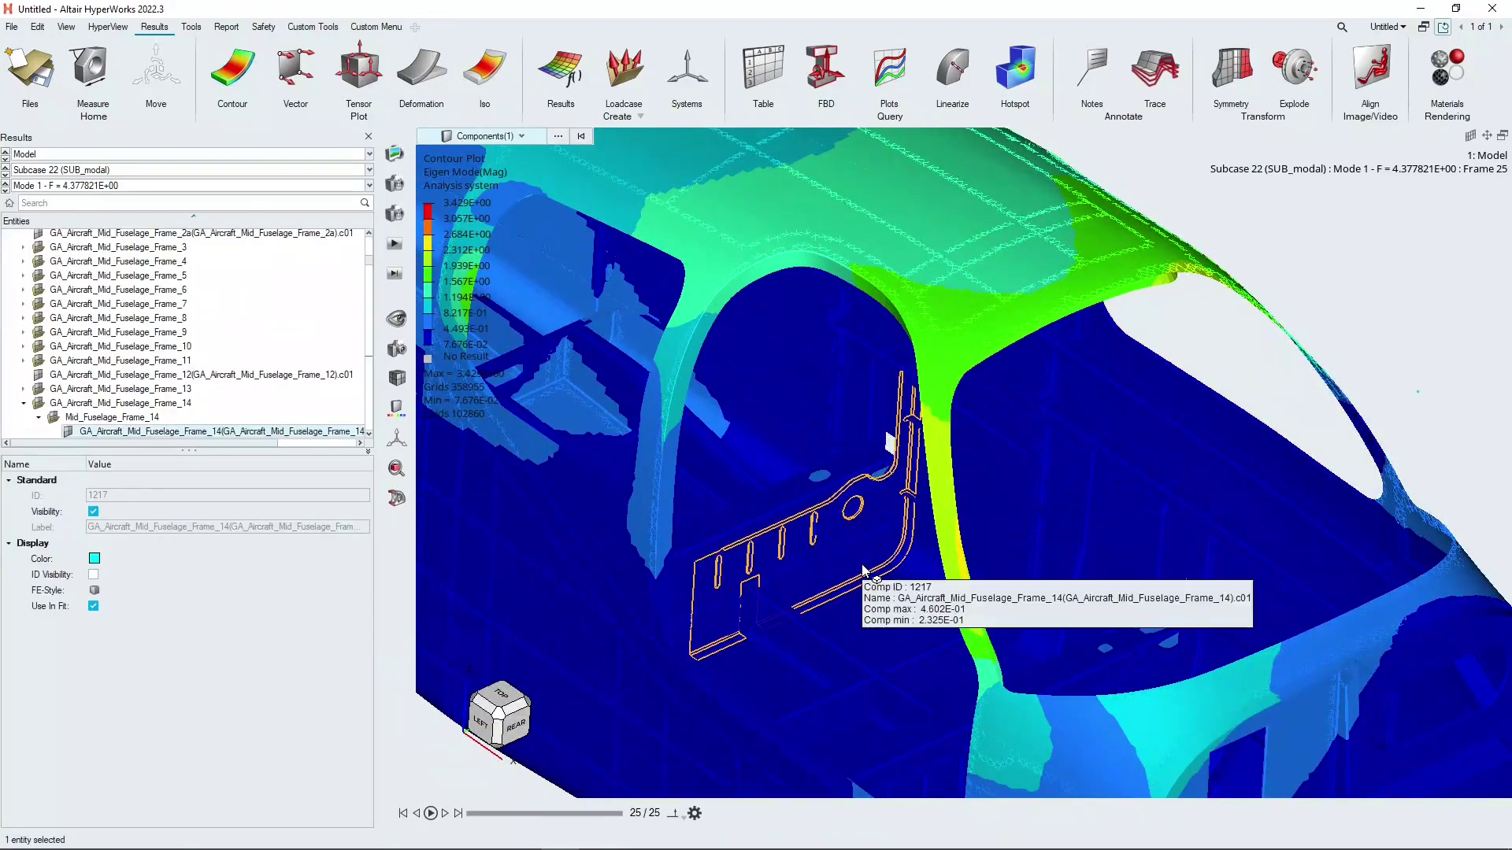
{"action": "key", "text": "i"}
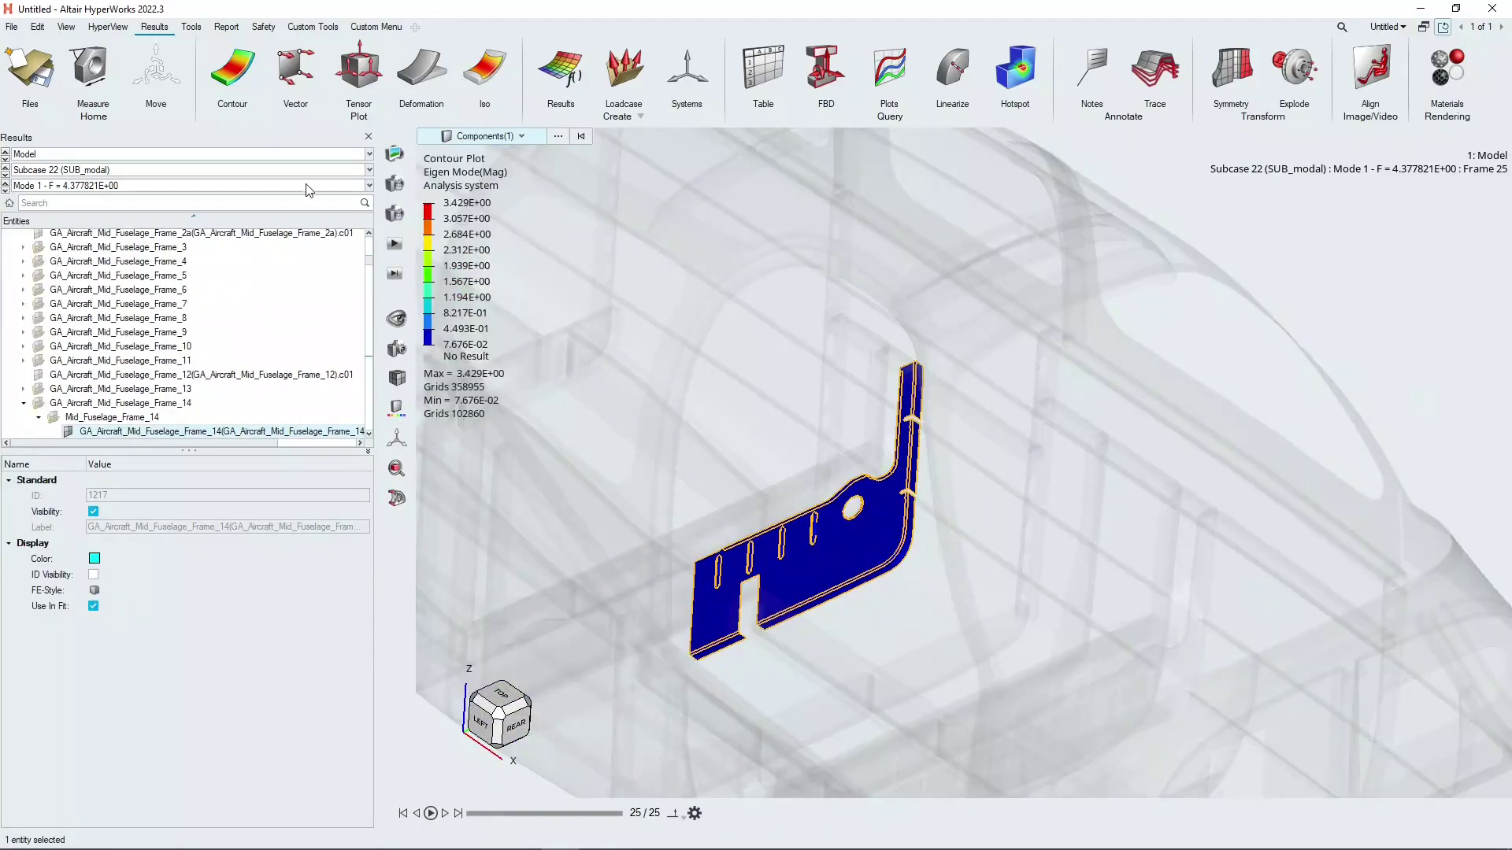
{"action": "left_click", "coordinate": [236, 74]}
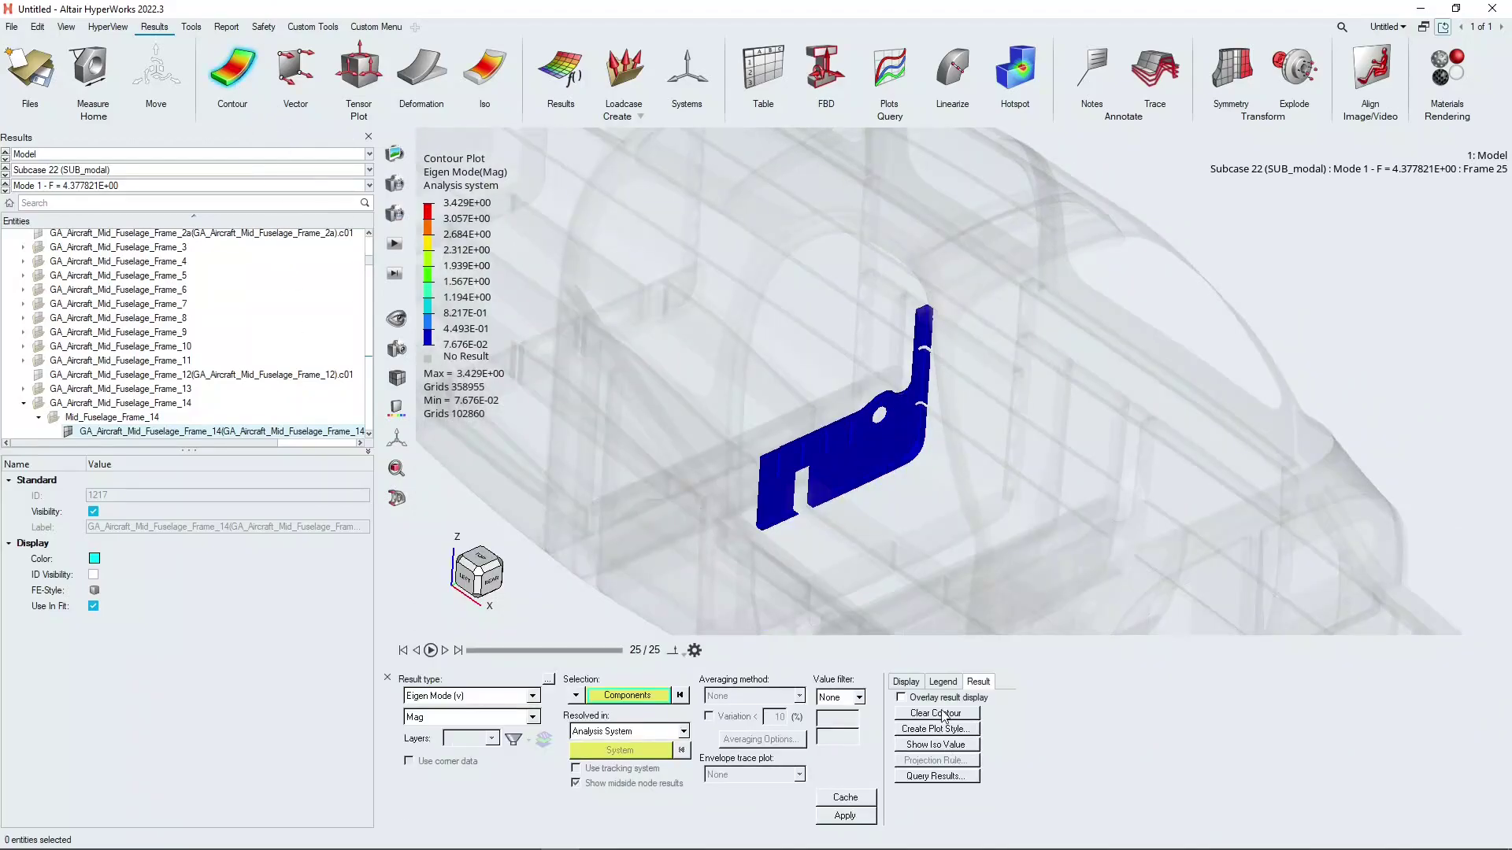
{"action": "left_click", "coordinate": [944, 713]}
{"action": "left_click", "coordinate": [875, 471]}
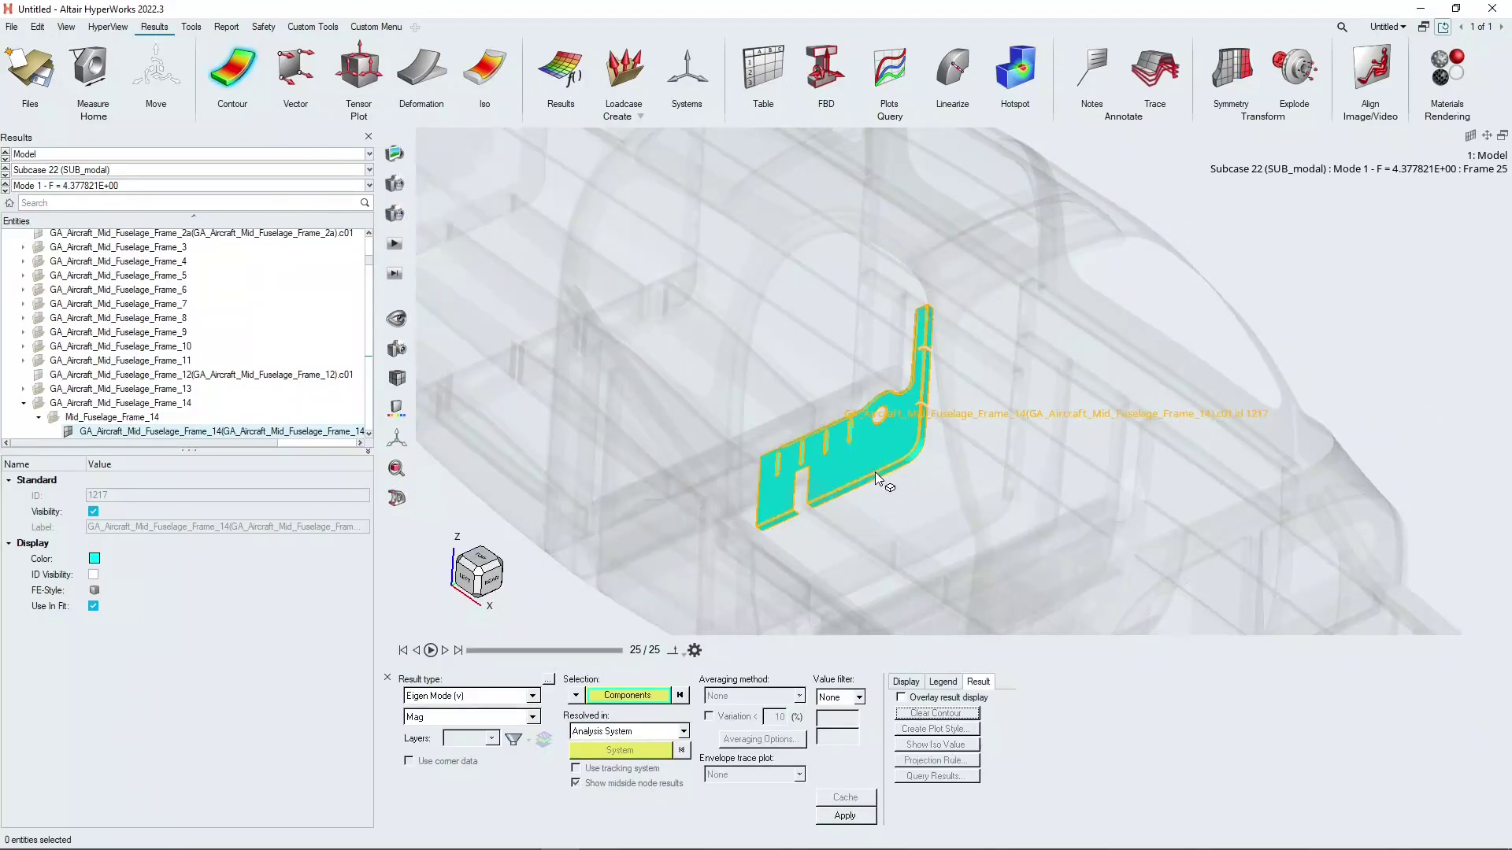
{"action": "left_click", "coordinate": [845, 816]}
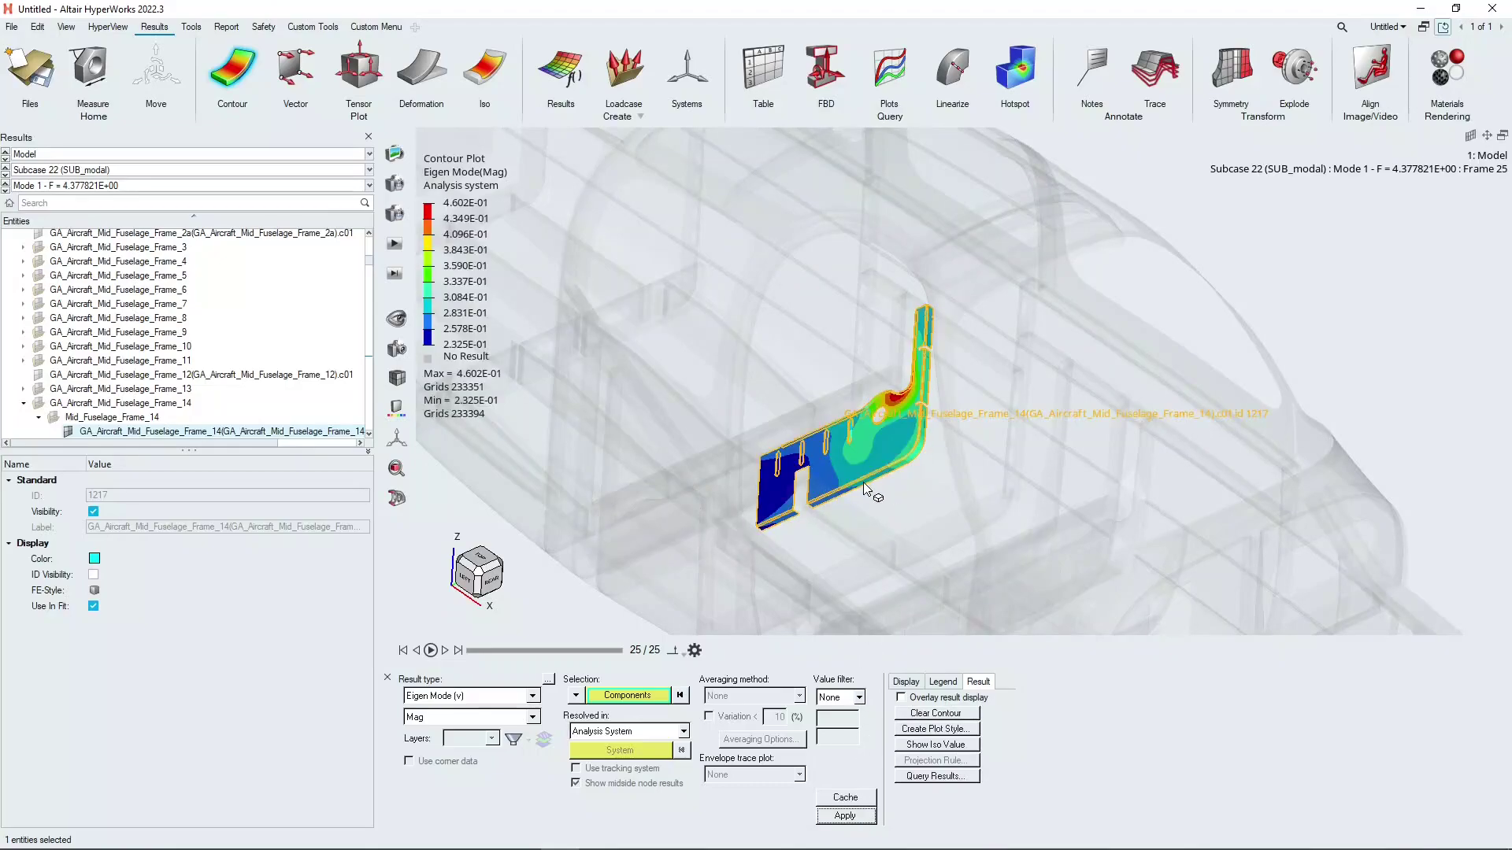
View the frame from the rear at an oblique angle, keeping Mode 1 displayed.
{"action": "scroll", "coordinate": [852, 484], "scroll_direction": "up", "scroll_amount": 4}
{"action": "scroll", "coordinate": [834, 449], "scroll_direction": "up", "scroll_amount": 3}
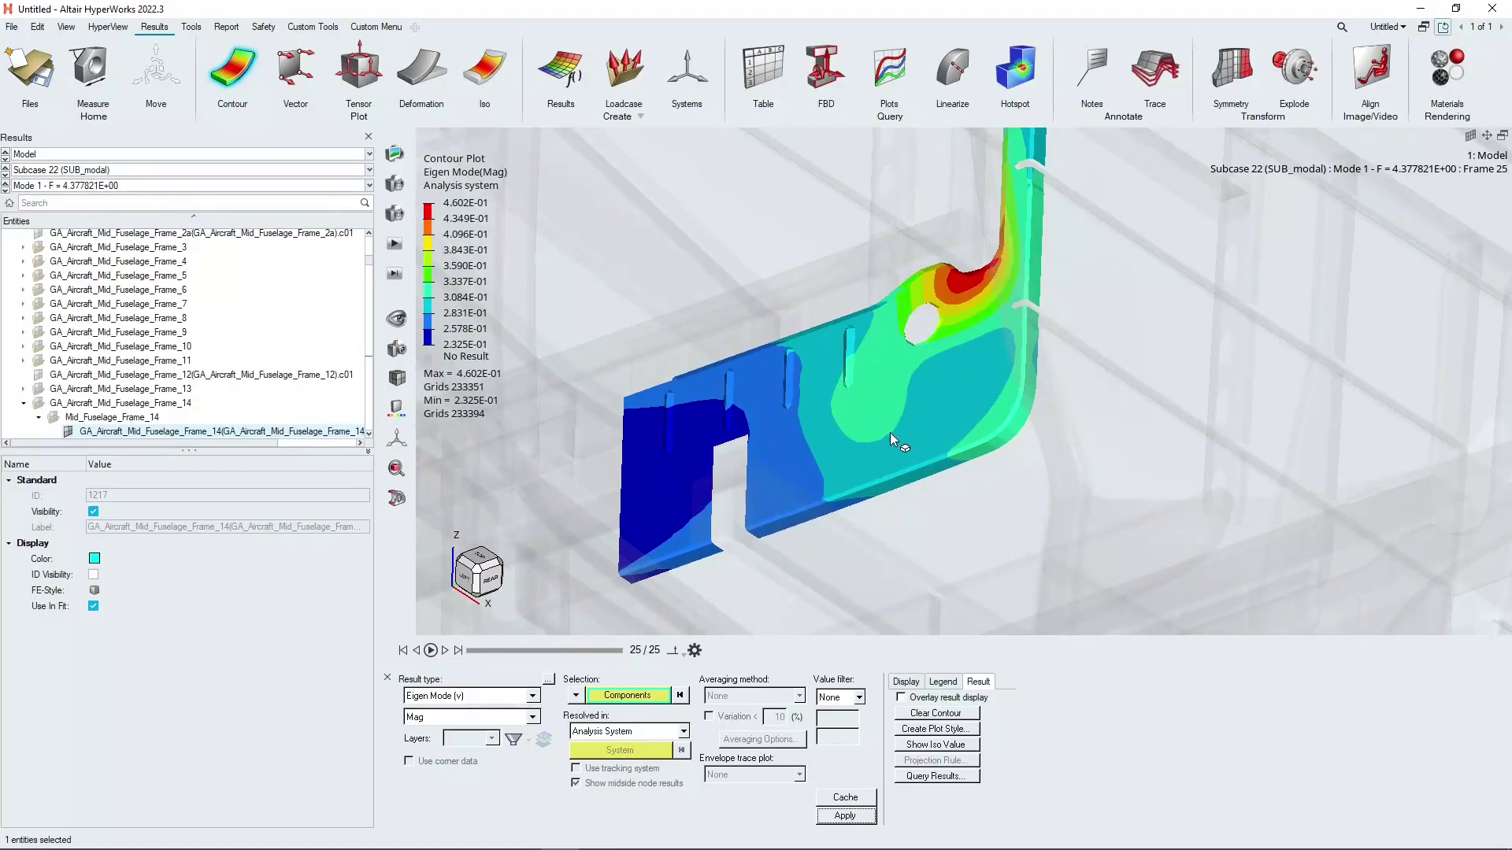
{"action": "left_click", "coordinate": [494, 582]}
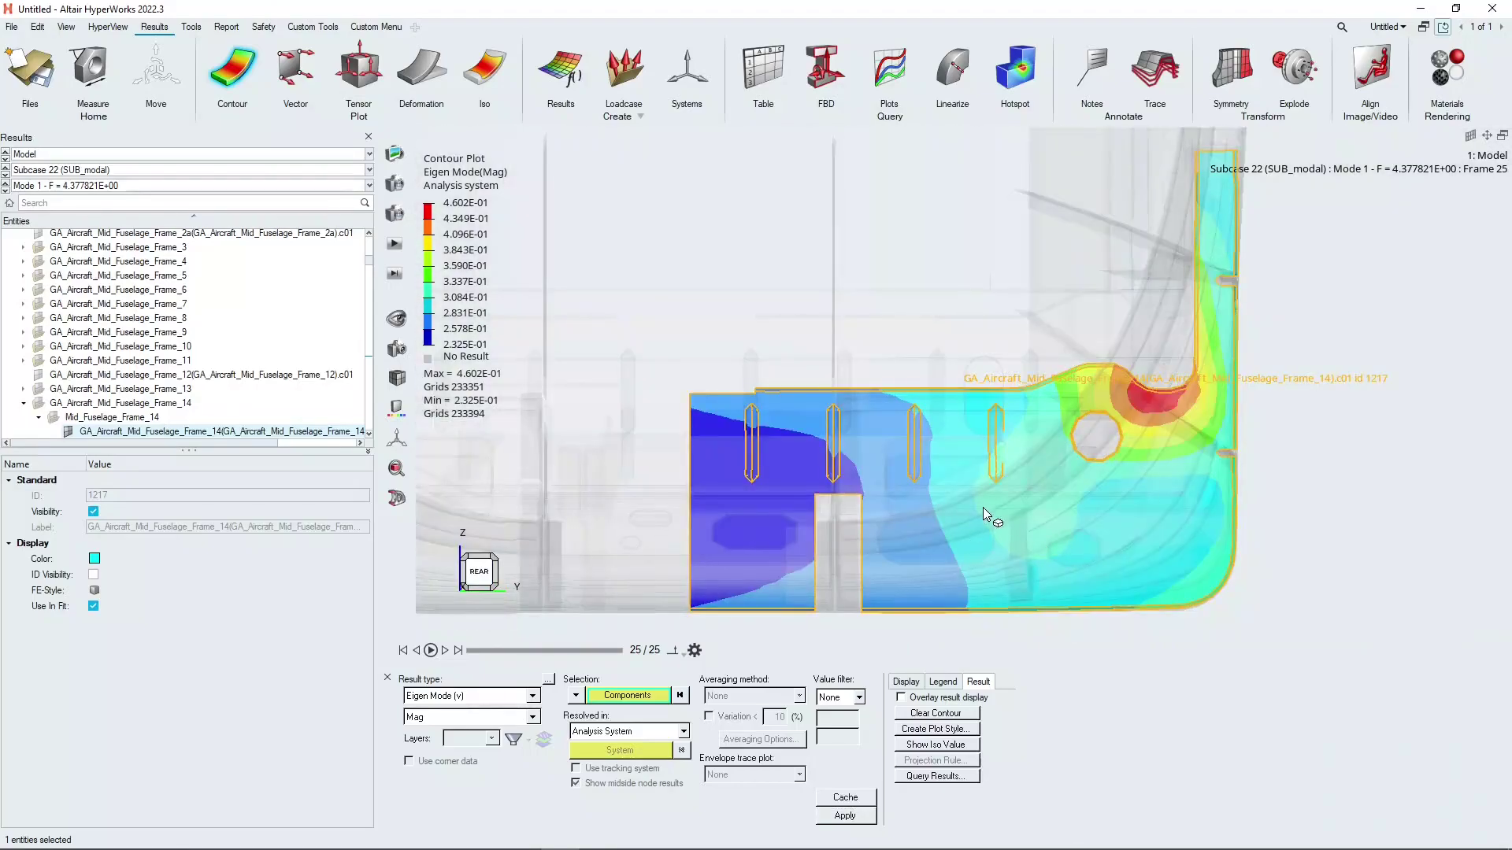
{"action": "middle_click_drag", "start_coordinate": [985, 515], "coordinate": [997, 445]}
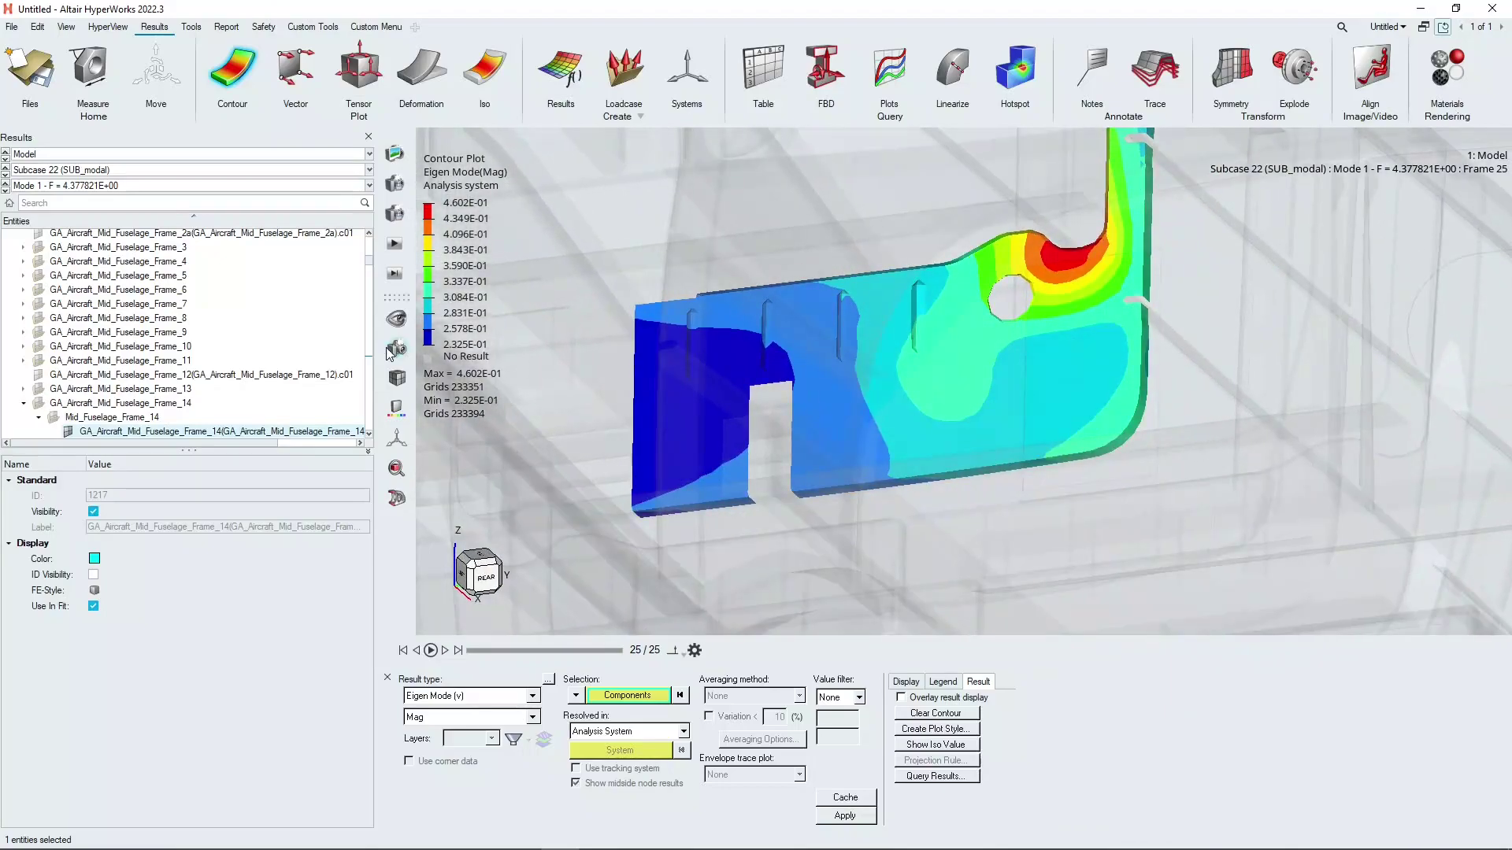
{"action": "left_click", "coordinate": [104, 186]}
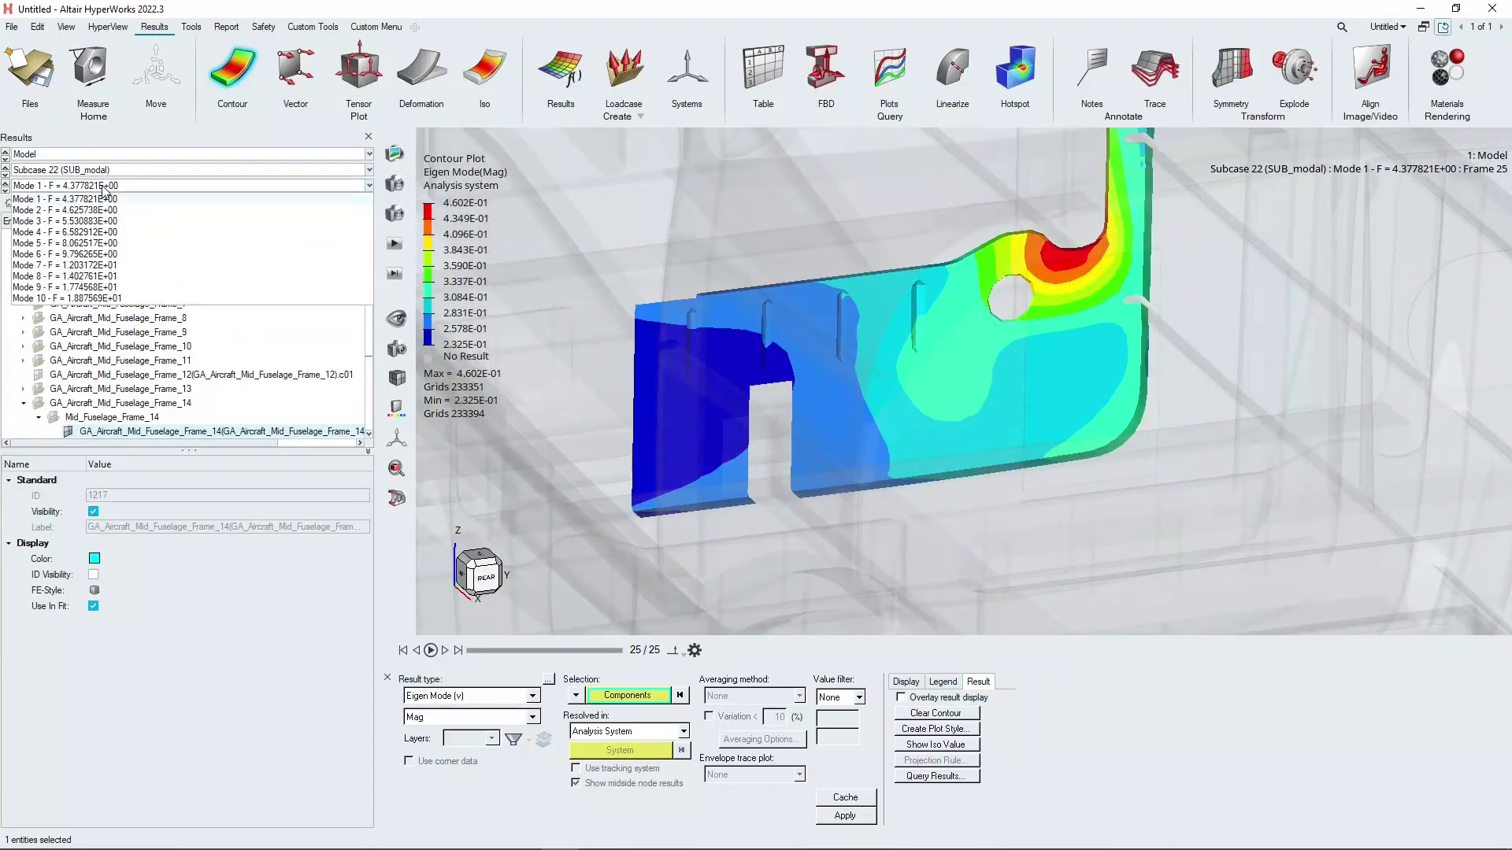
{"action": "left_click", "coordinate": [434, 661]}
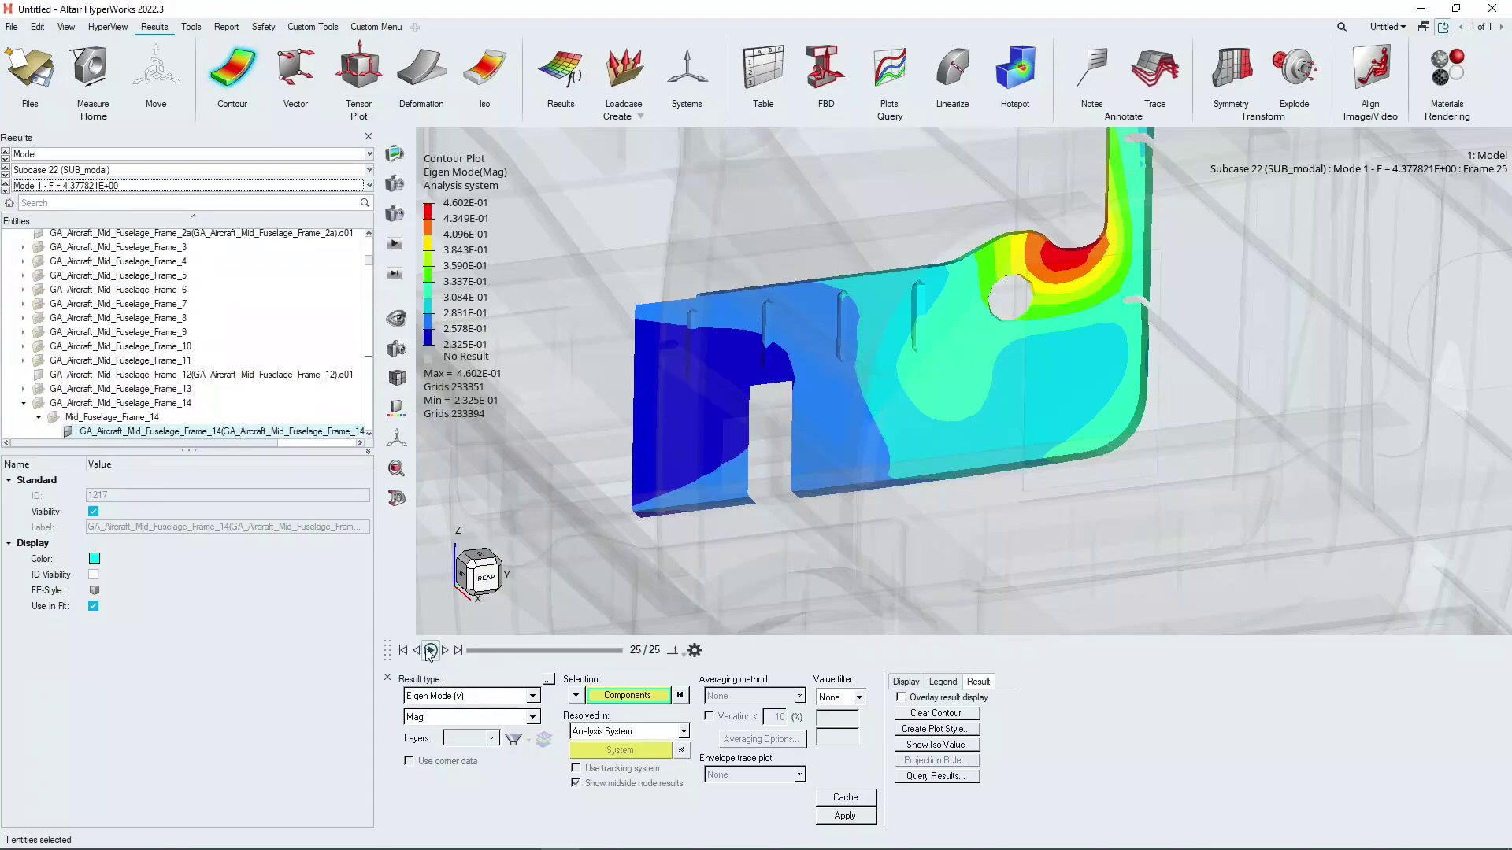
Switch the frame's animated eigenmode contour to Mode 7 (F = 1.203172E+01).
{"action": "mouse_move", "coordinate": [913, 457]}
{"action": "middle_mouse_down"}
{"action": "mouse_move", "coordinate": [796, 469]}
{"action": "mouse_move", "coordinate": [930, 418]}
{"action": "middle_mouse_up"}
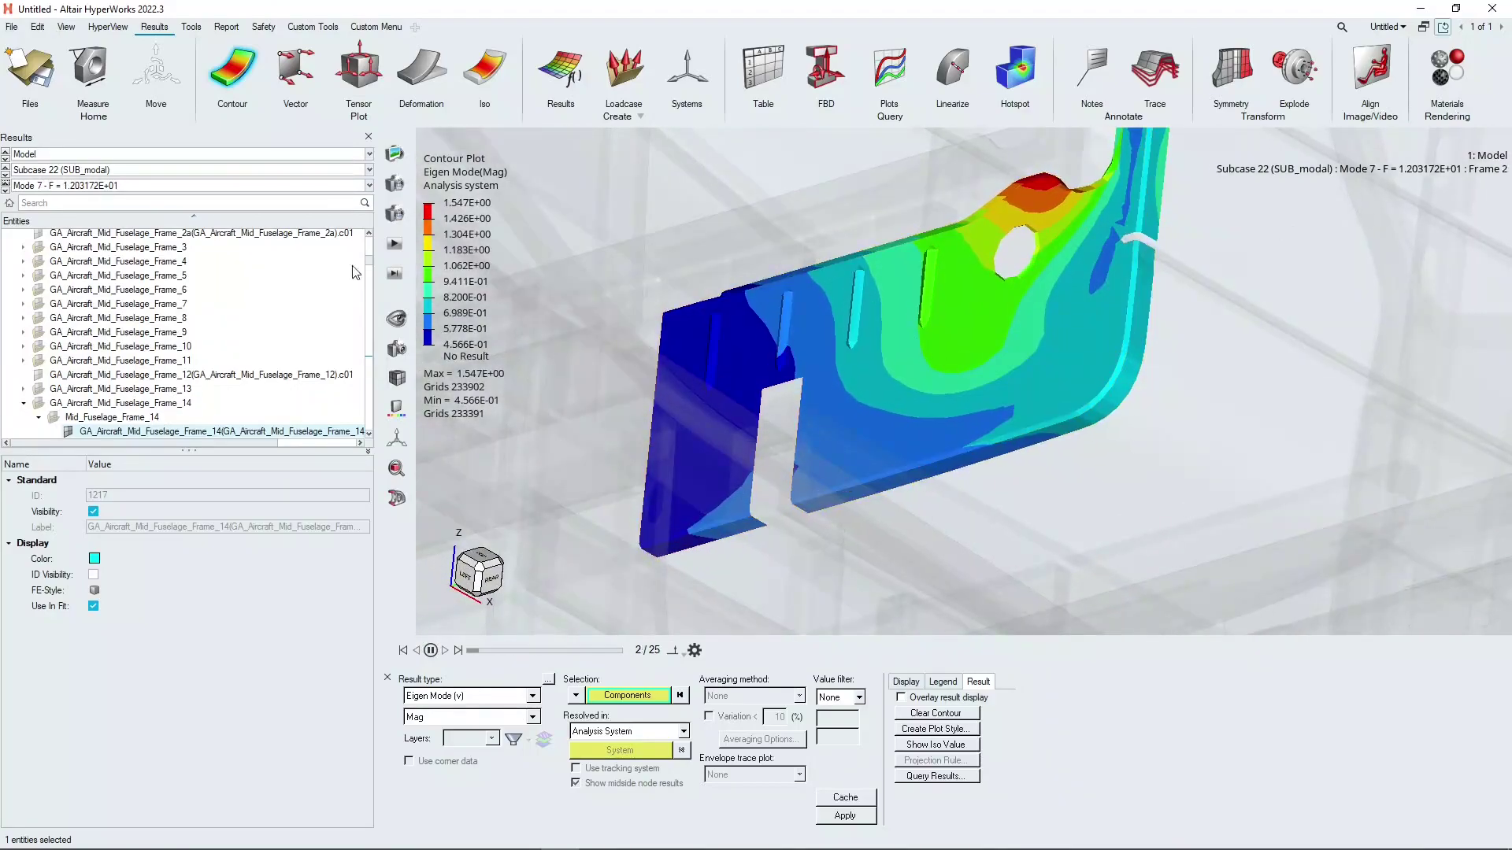
{"action": "left_click", "coordinate": [367, 185]}
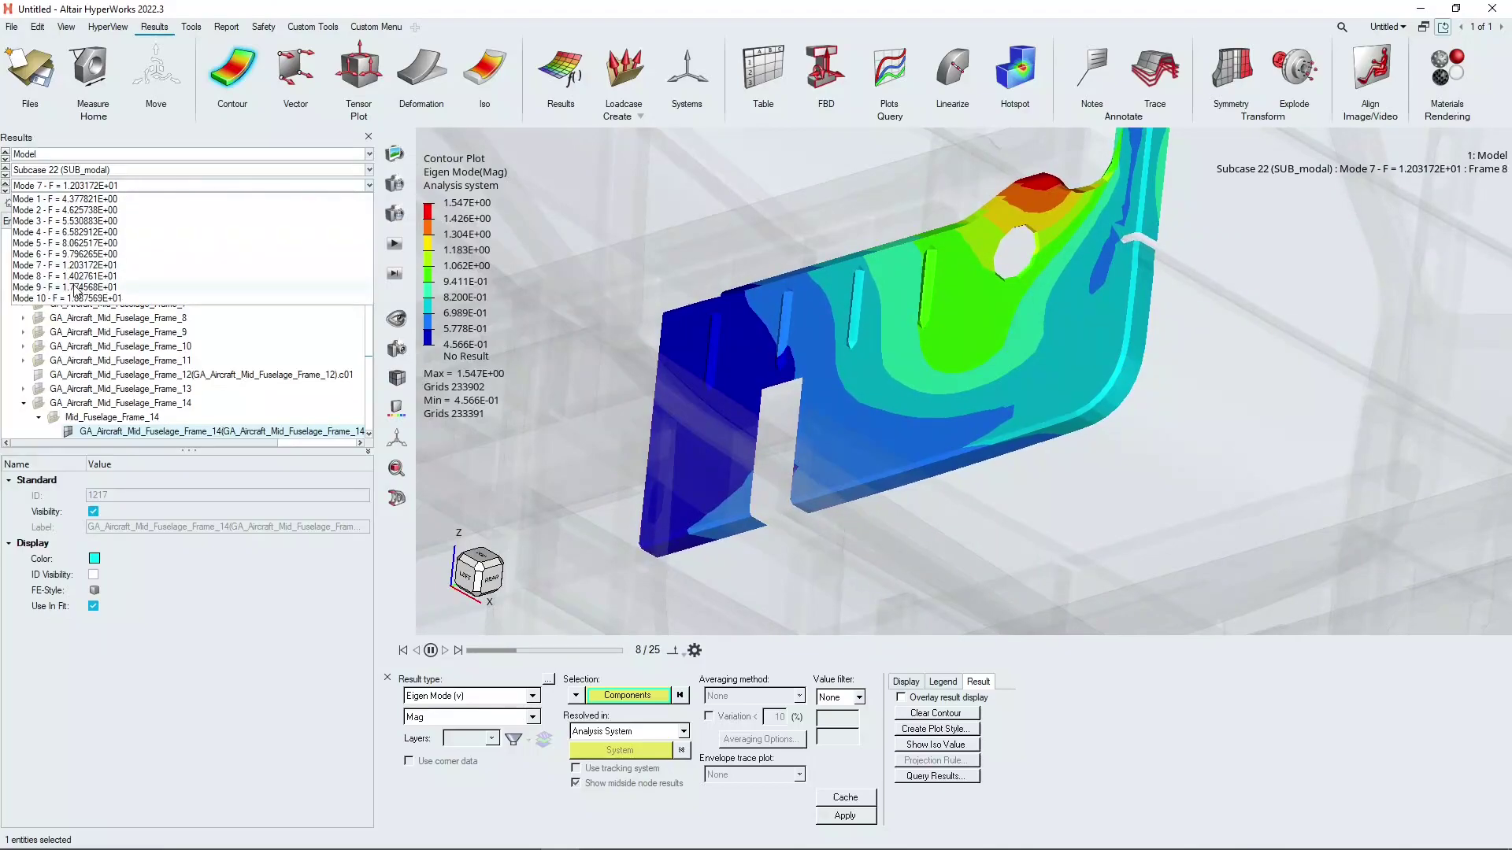
{"action": "key", "text": "Escape"}
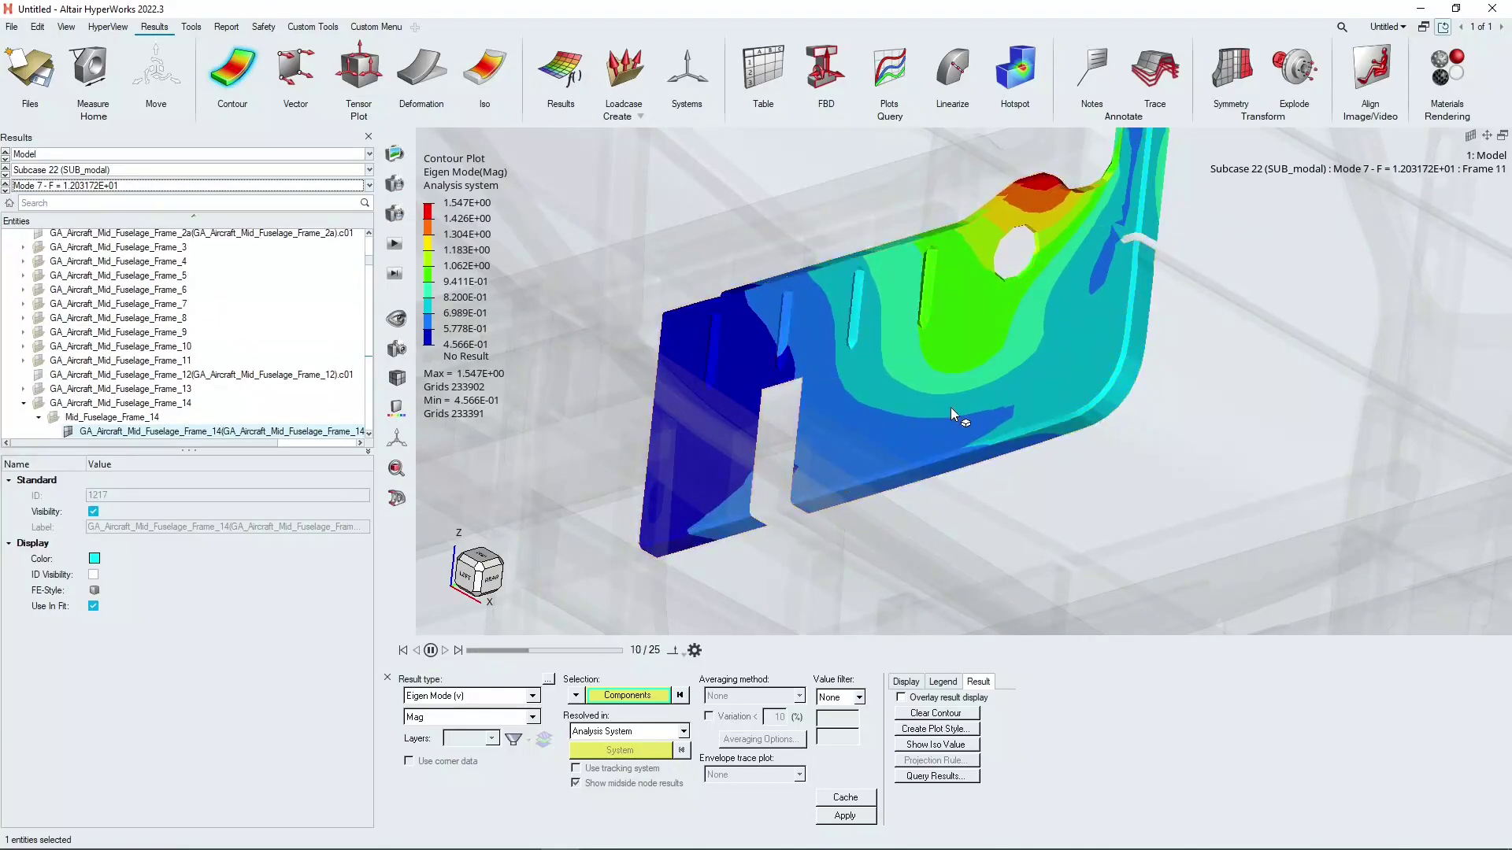
Set the deformed-shape scale factor to 10.
{"action": "left_click", "coordinate": [432, 85]}
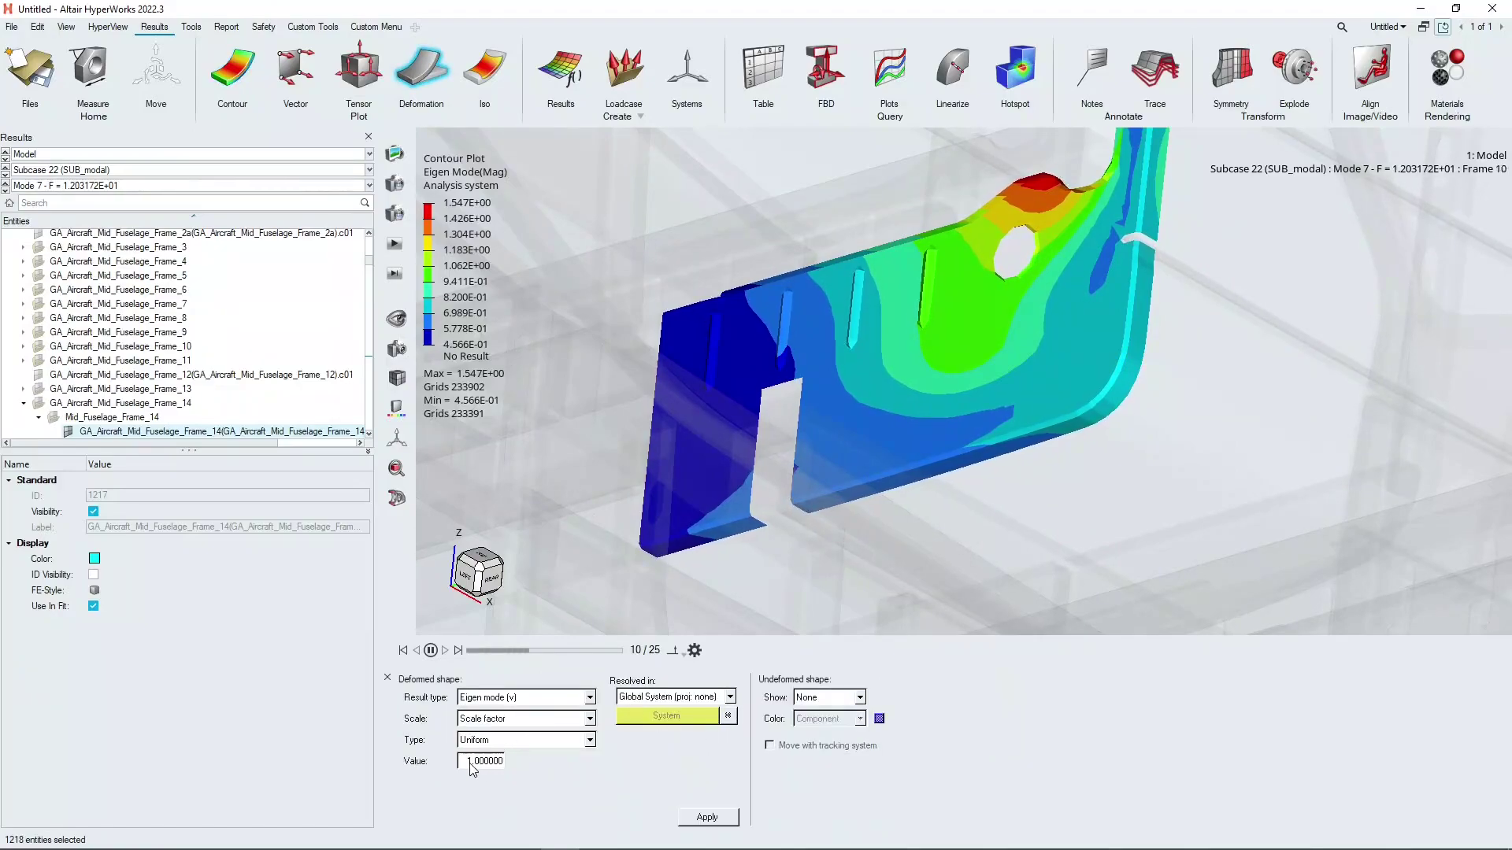
{"action": "left_click", "coordinate": [469, 762]}
{"action": "type", "text": "0"}
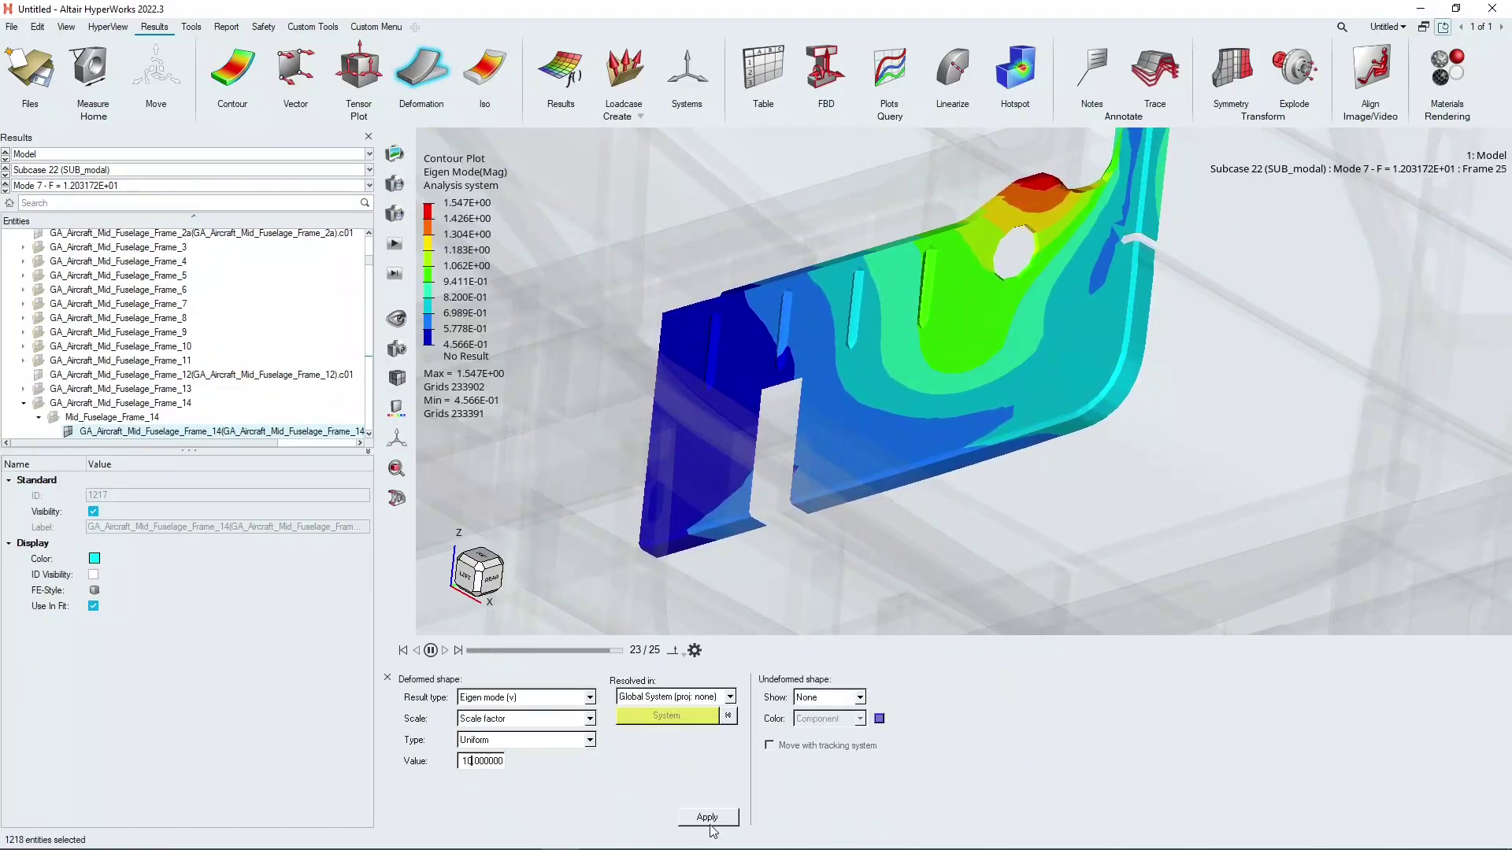
{"action": "left_click", "coordinate": [708, 823]}
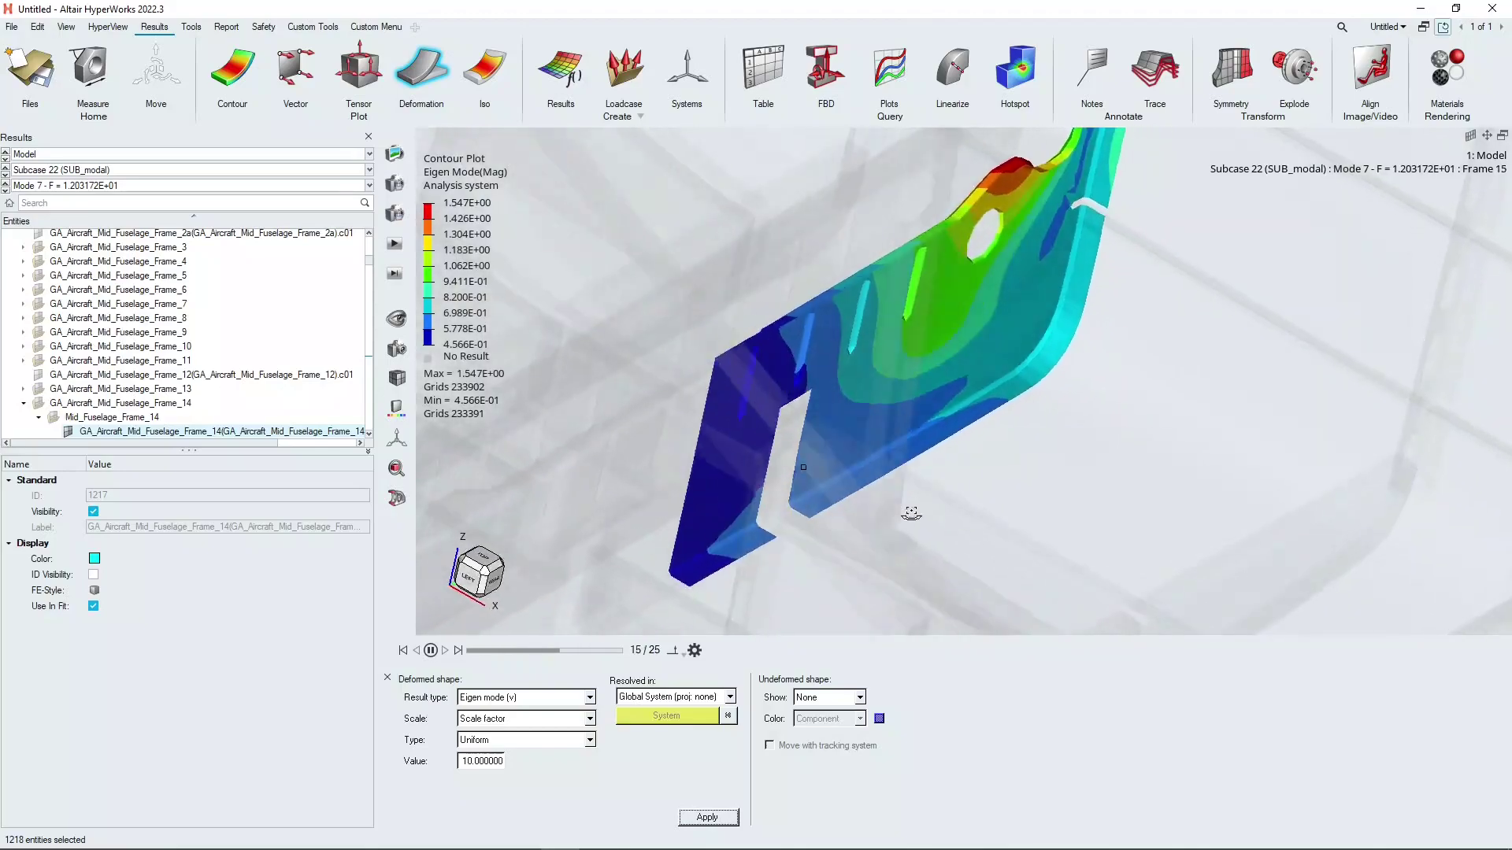
Pause the Mode 7 animation at frame 17 of 25.
{"action": "middle_click_drag", "start_coordinate": [911, 513], "coordinate": [1008, 479]}
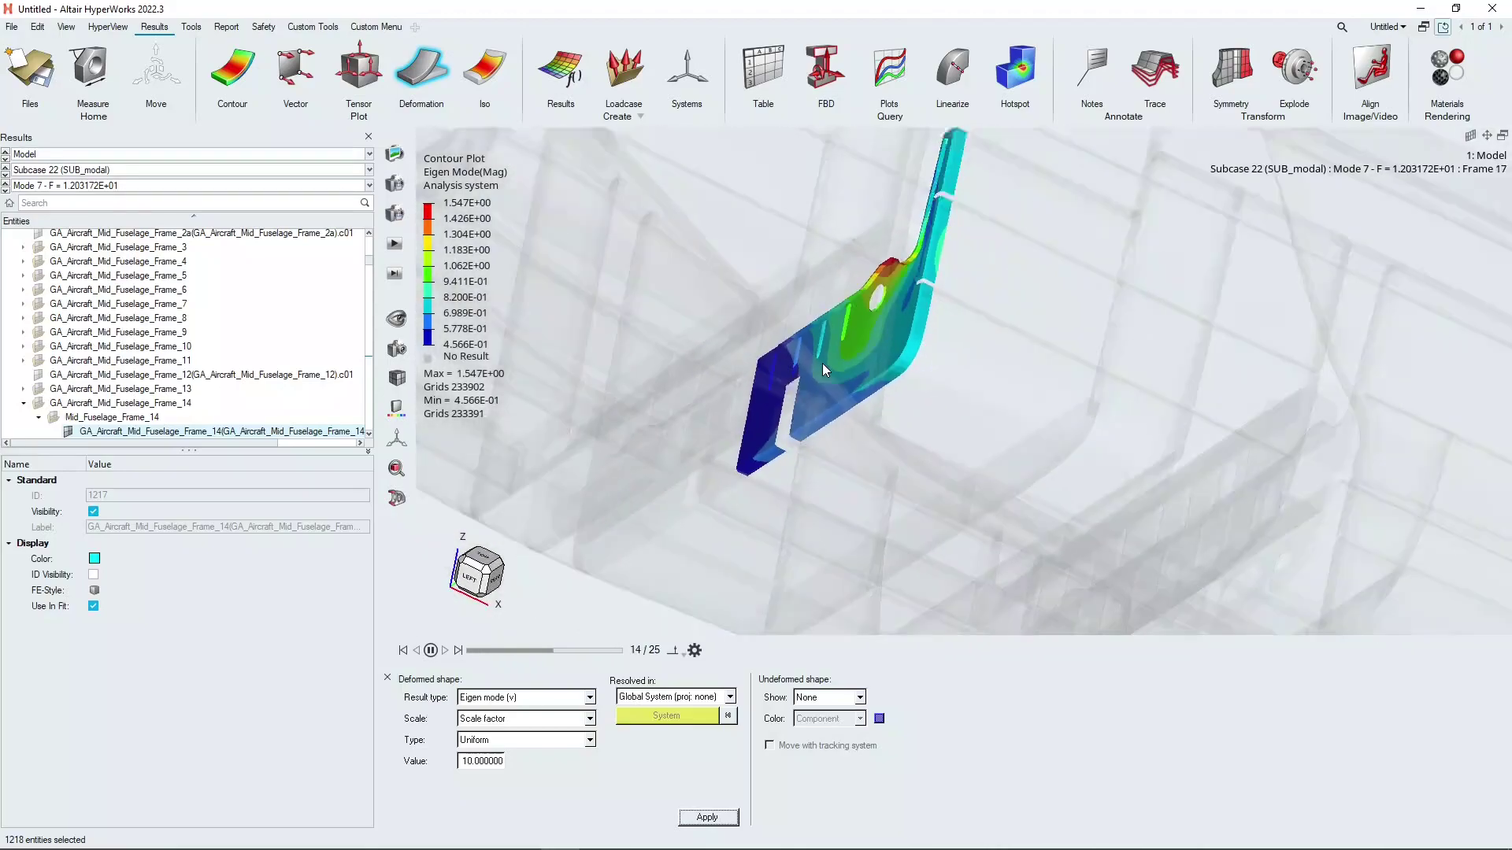
{"action": "middle_click_drag", "start_coordinate": [823, 362], "coordinate": [838, 347]}
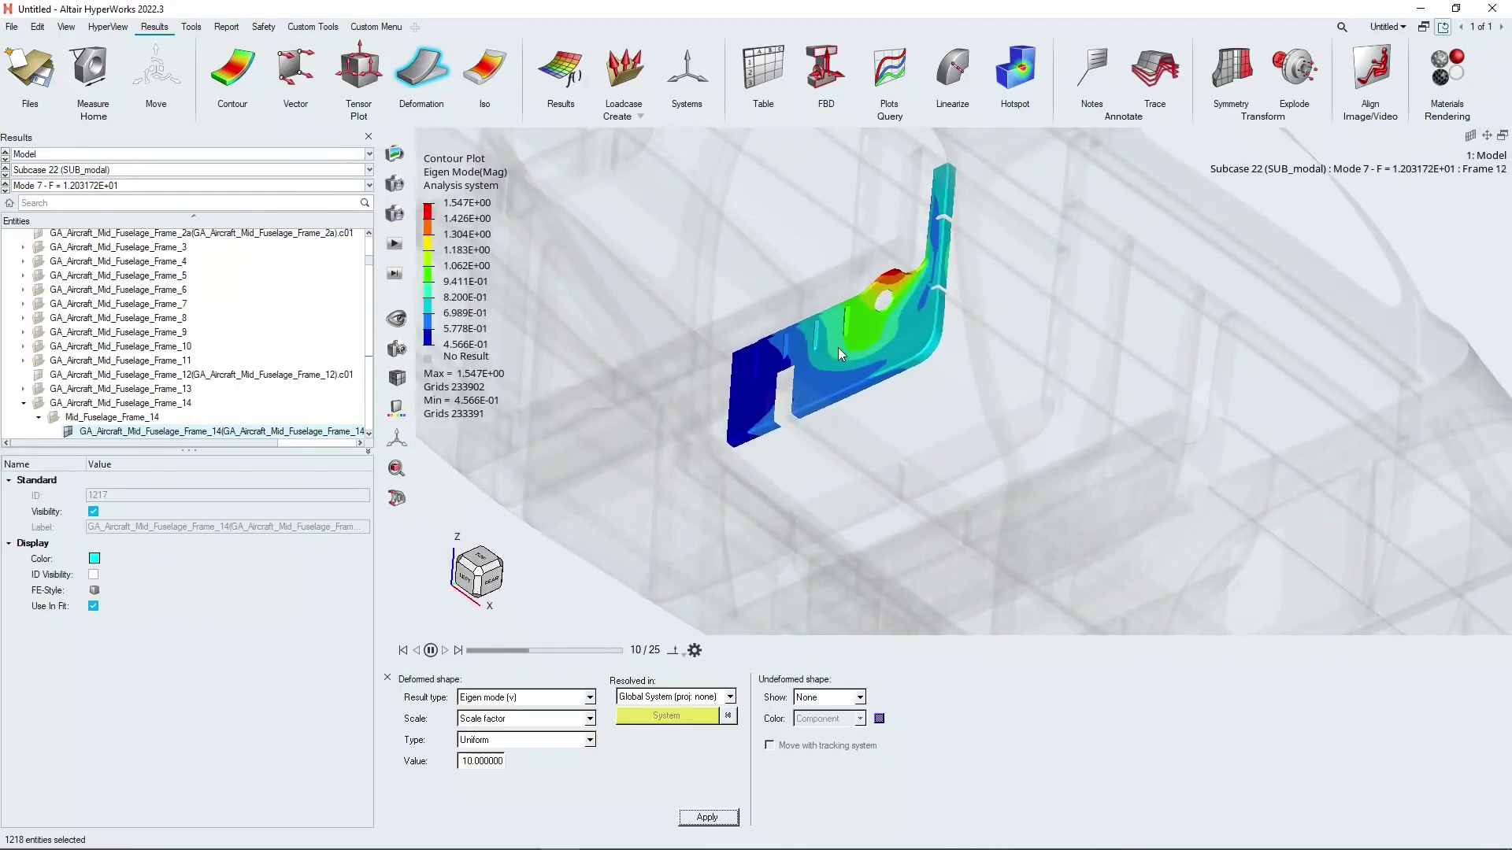
{"action": "scroll", "coordinate": [838, 347], "scroll_direction": "up", "scroll_amount": 3}
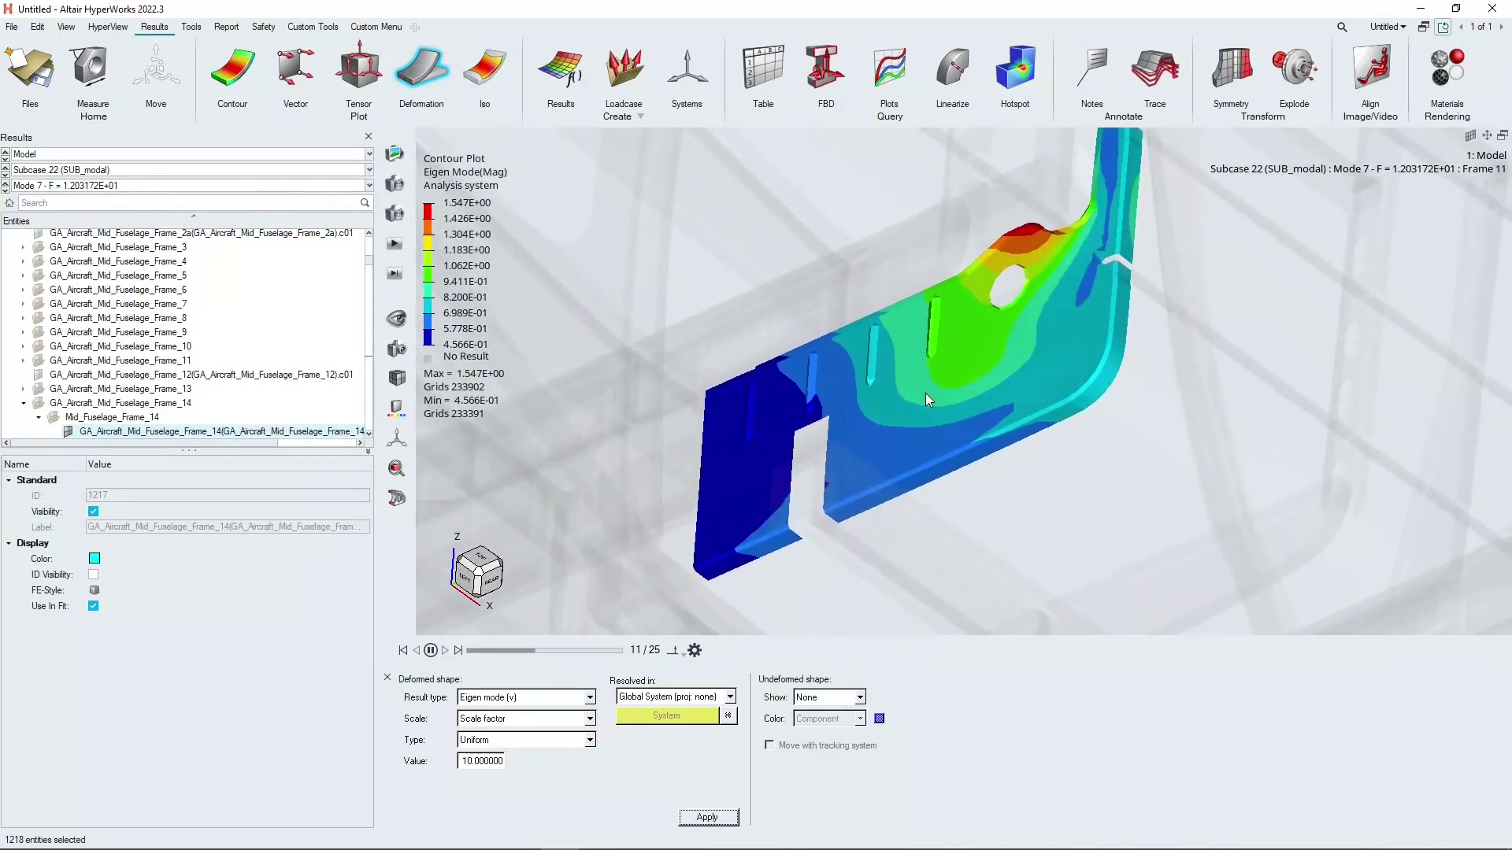
{"action": "scroll", "coordinate": [925, 394], "scroll_direction": "down", "scroll_amount": 2}
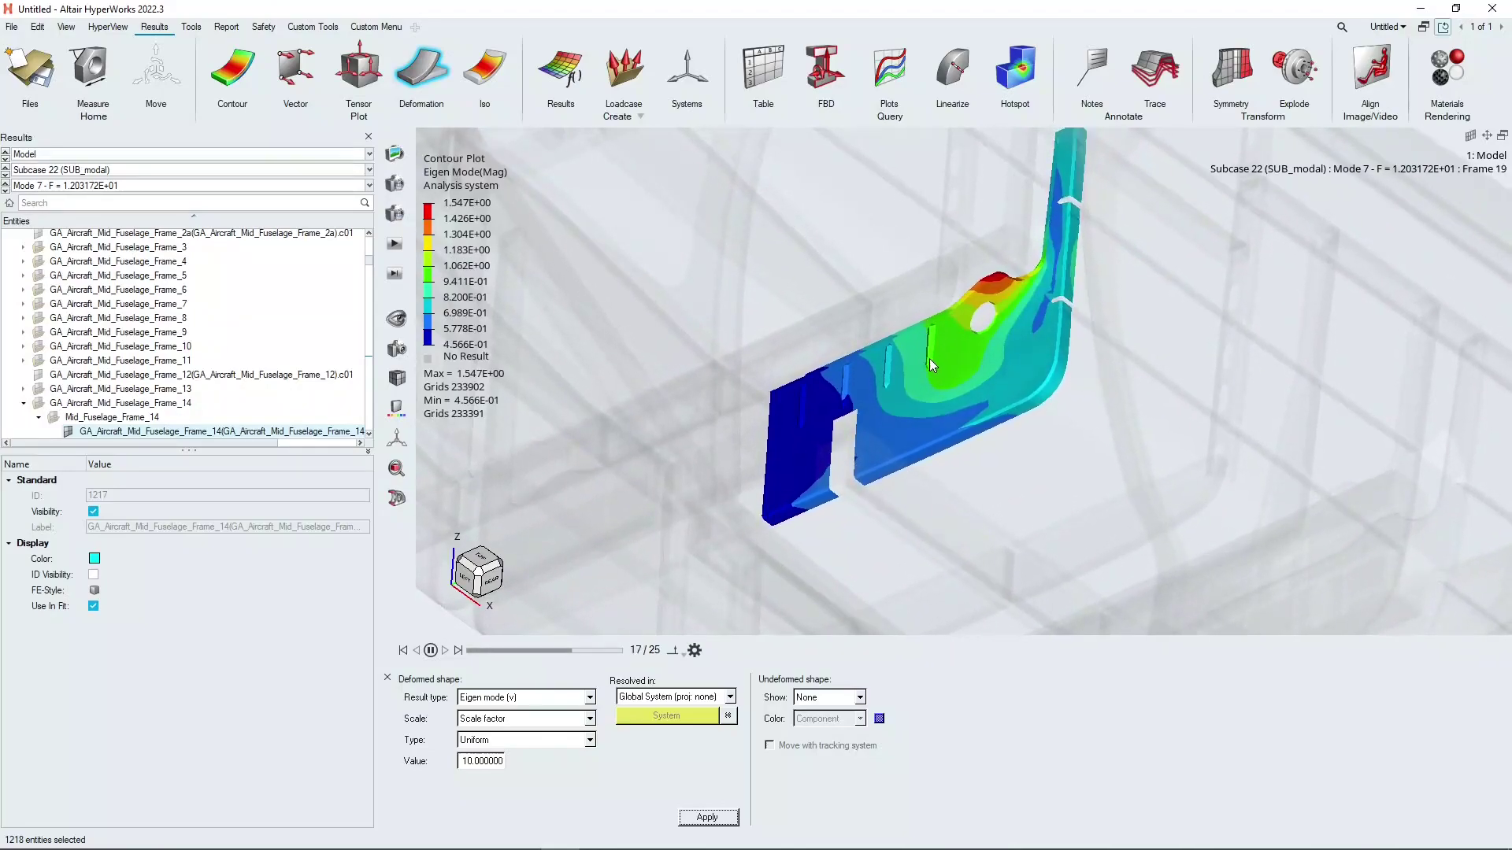
{"action": "left_click", "coordinate": [431, 652]}
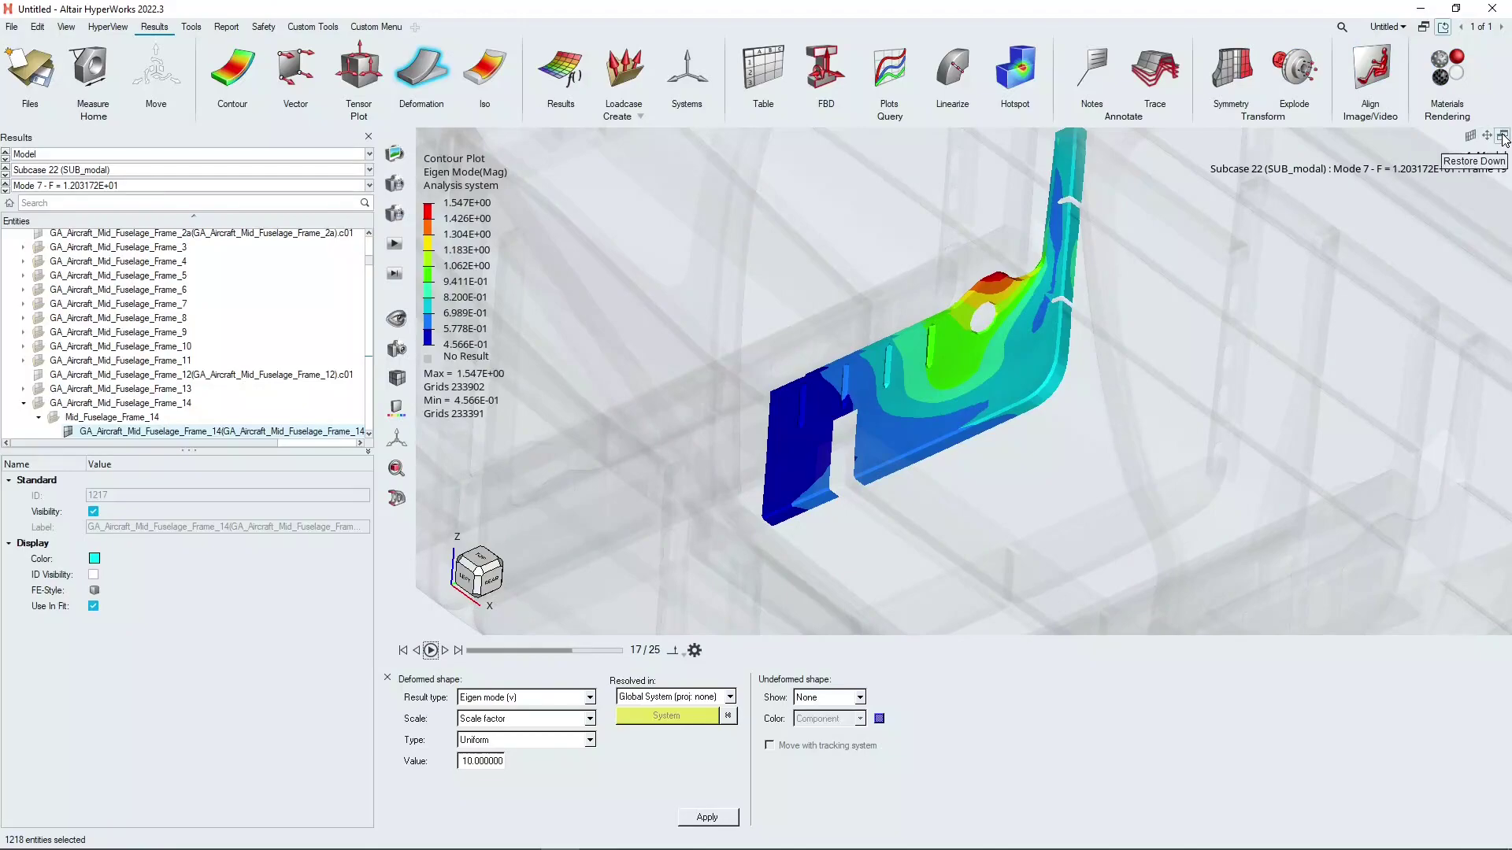
Split into two windows and isolate the slotted bracket panel's mesh in the mesh window.
{"action": "left_click", "coordinate": [1500, 138]}
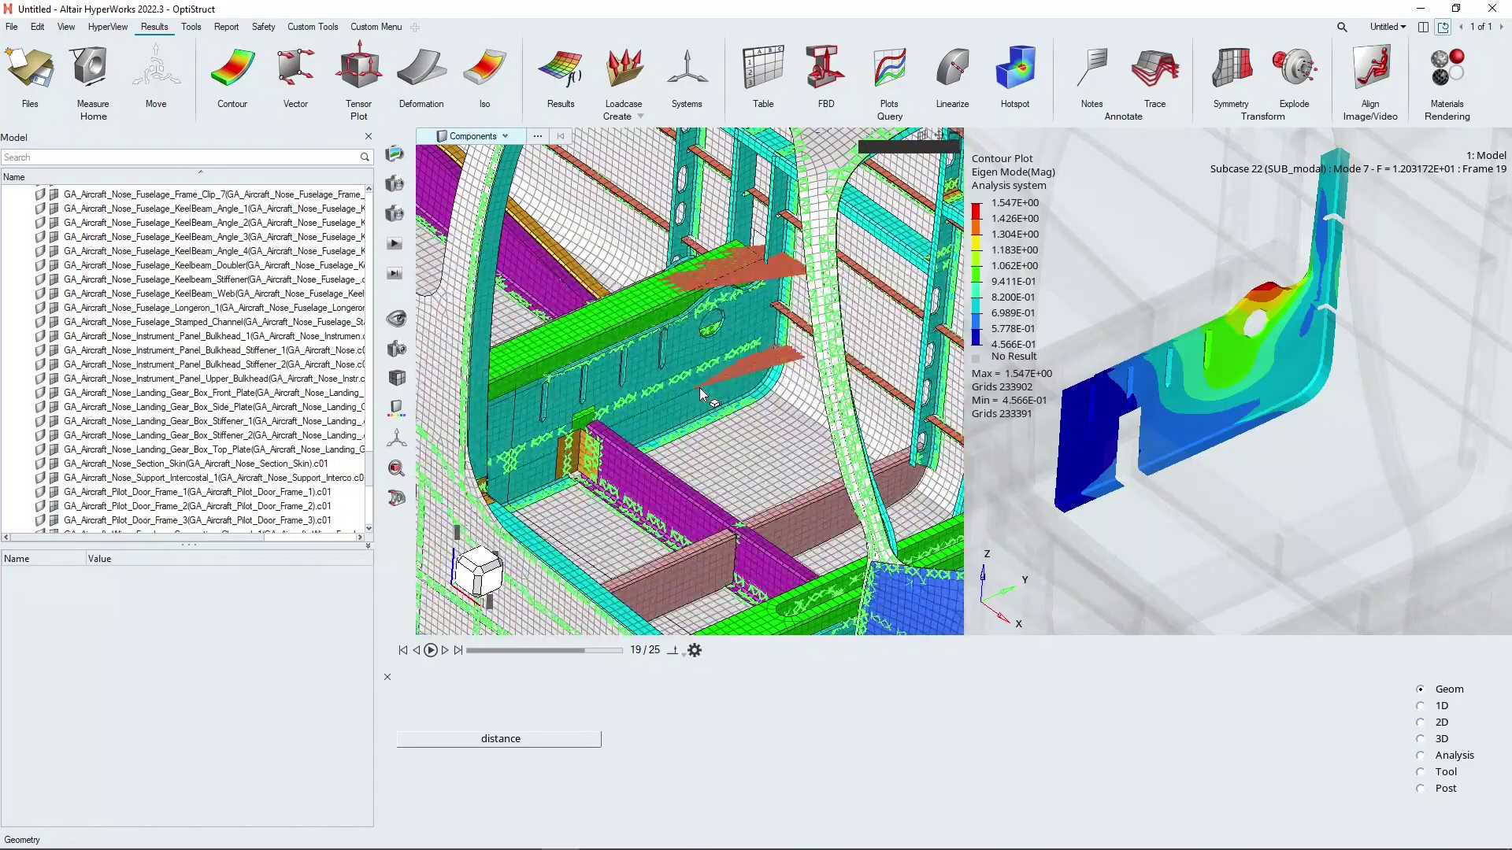
{"action": "left_click", "coordinate": [643, 419]}
{"action": "key", "text": "i"}
{"action": "left_click_drag", "start_coordinate": [643, 419], "coordinate": [630, 530], "text": "ctrl"}
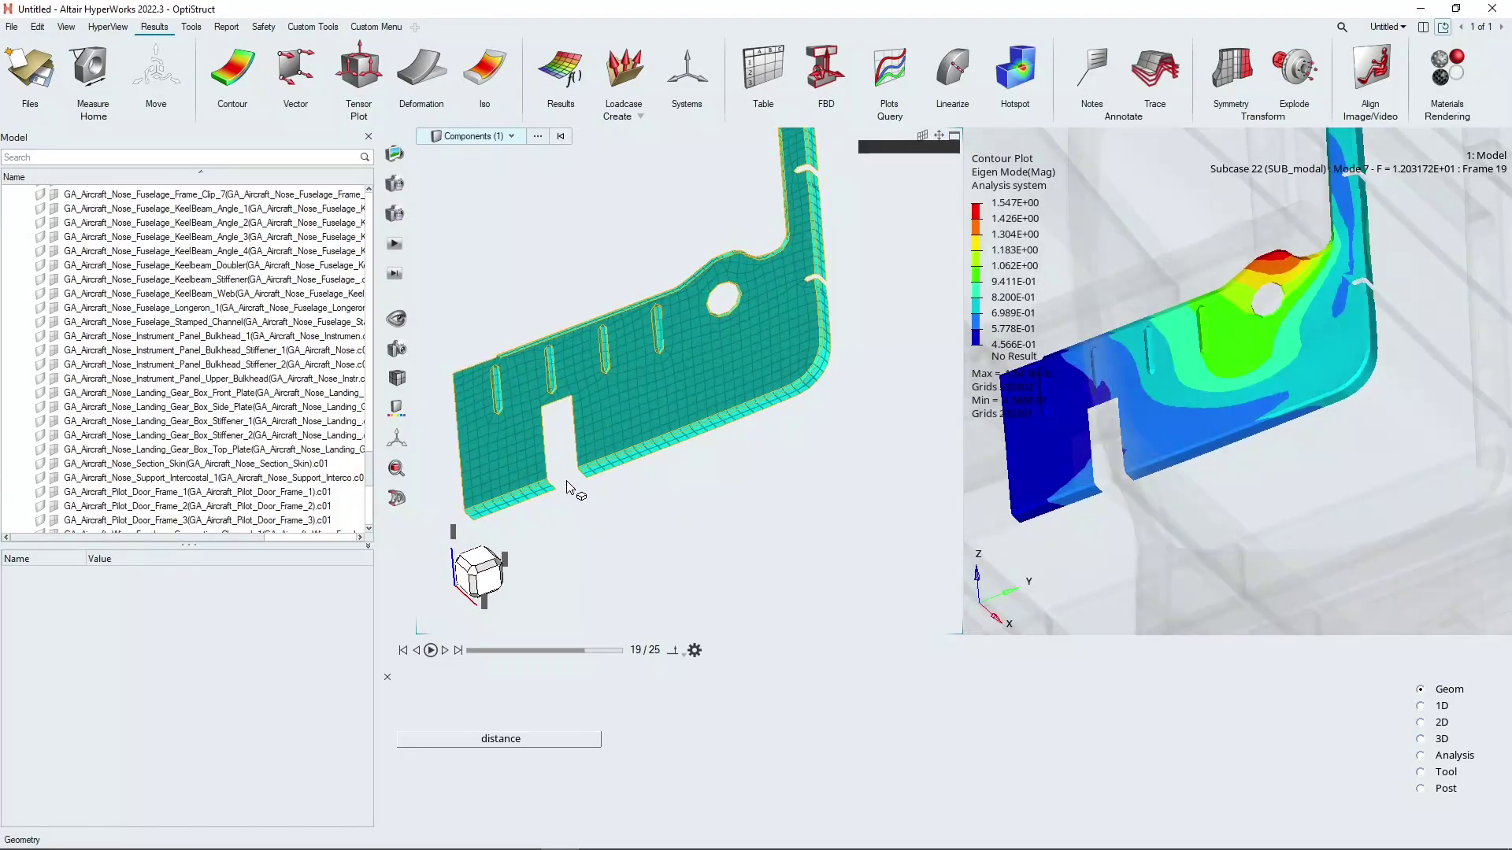
{"action": "key", "text": "ctrl+F1"}
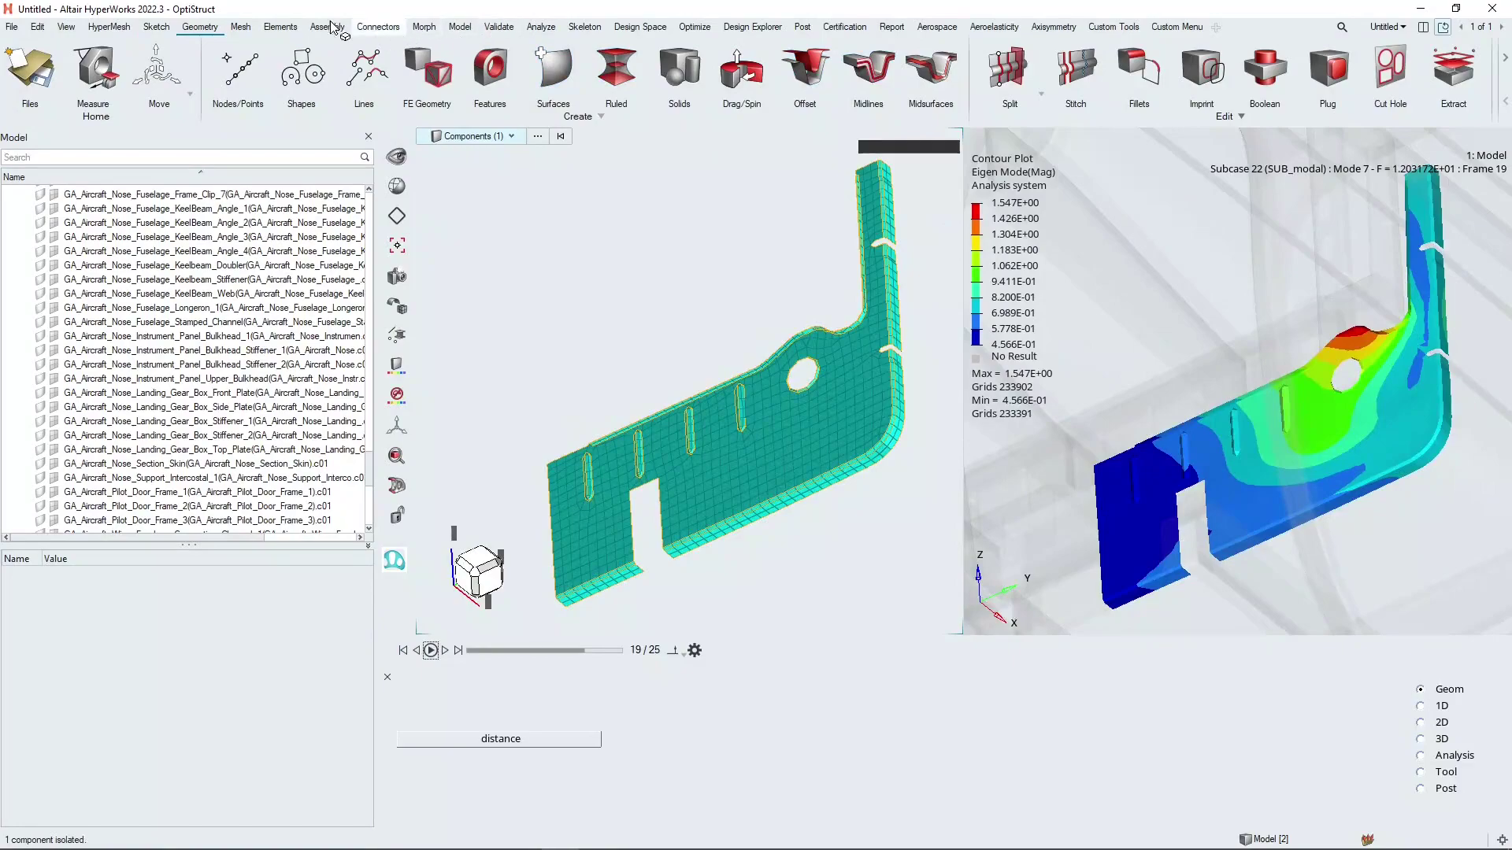
Start the Elements Replicate tool and zoom in on the panel viewed face-on.
{"action": "left_click", "coordinate": [280, 26]}
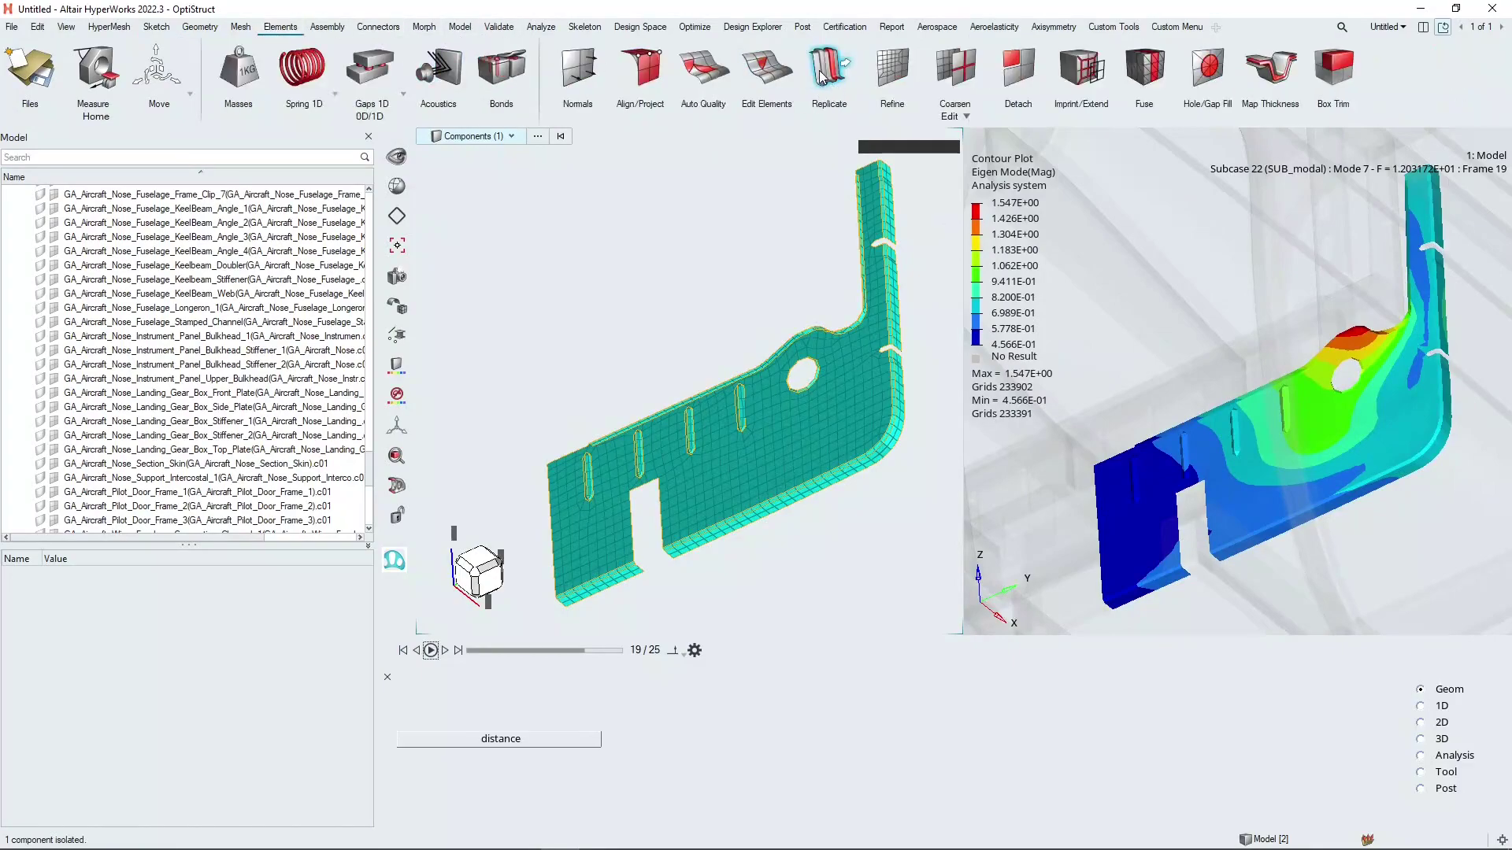
{"action": "left_click_drag", "start_coordinate": [571, 378], "coordinate": [520, 324], "text": "ctrl"}
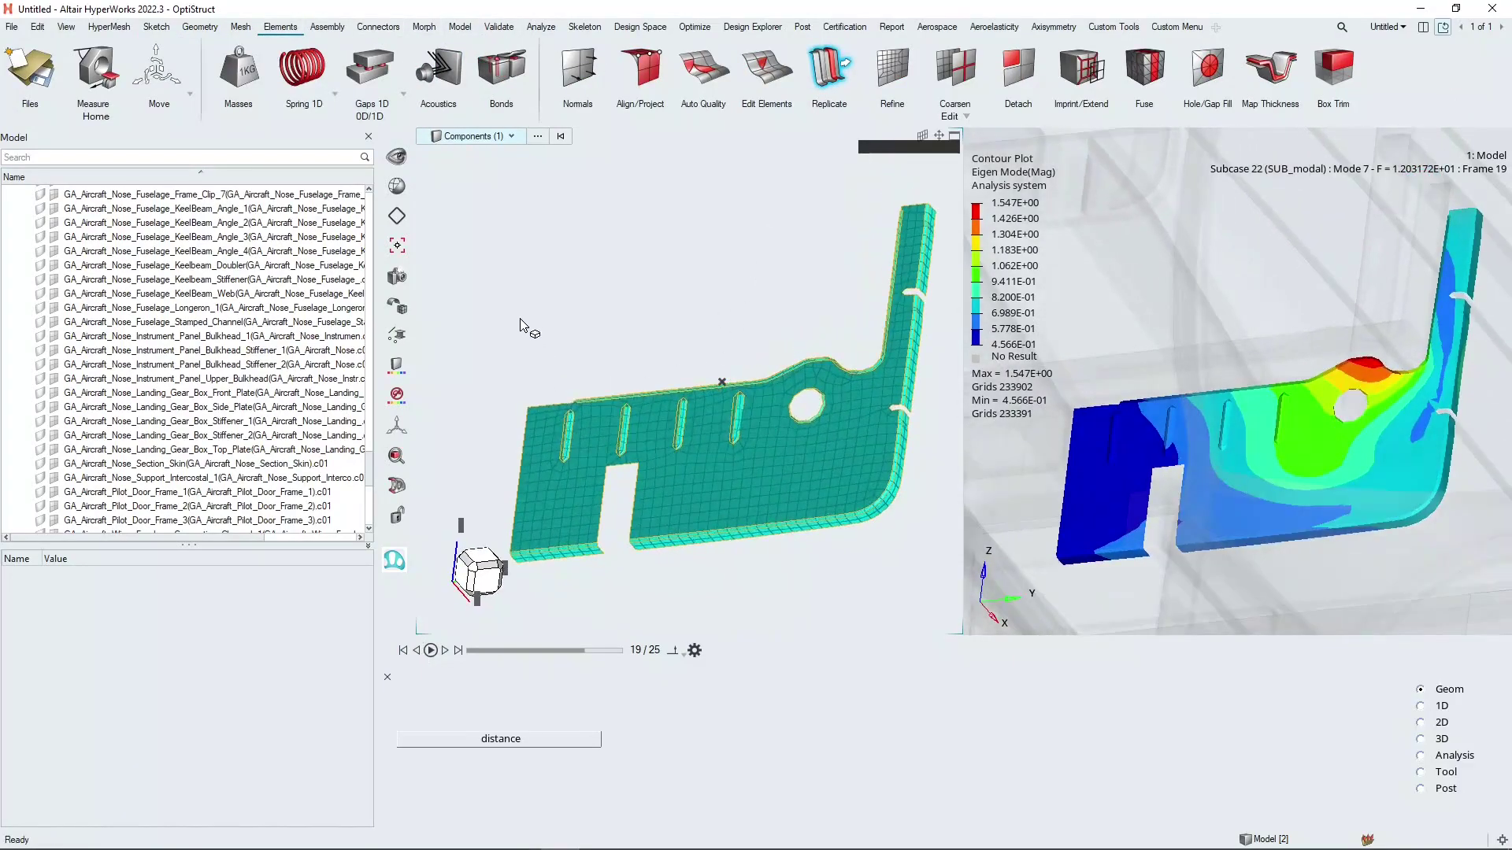
{"action": "scroll", "coordinate": [776, 469], "scroll_direction": "up", "scroll_amount": 3}
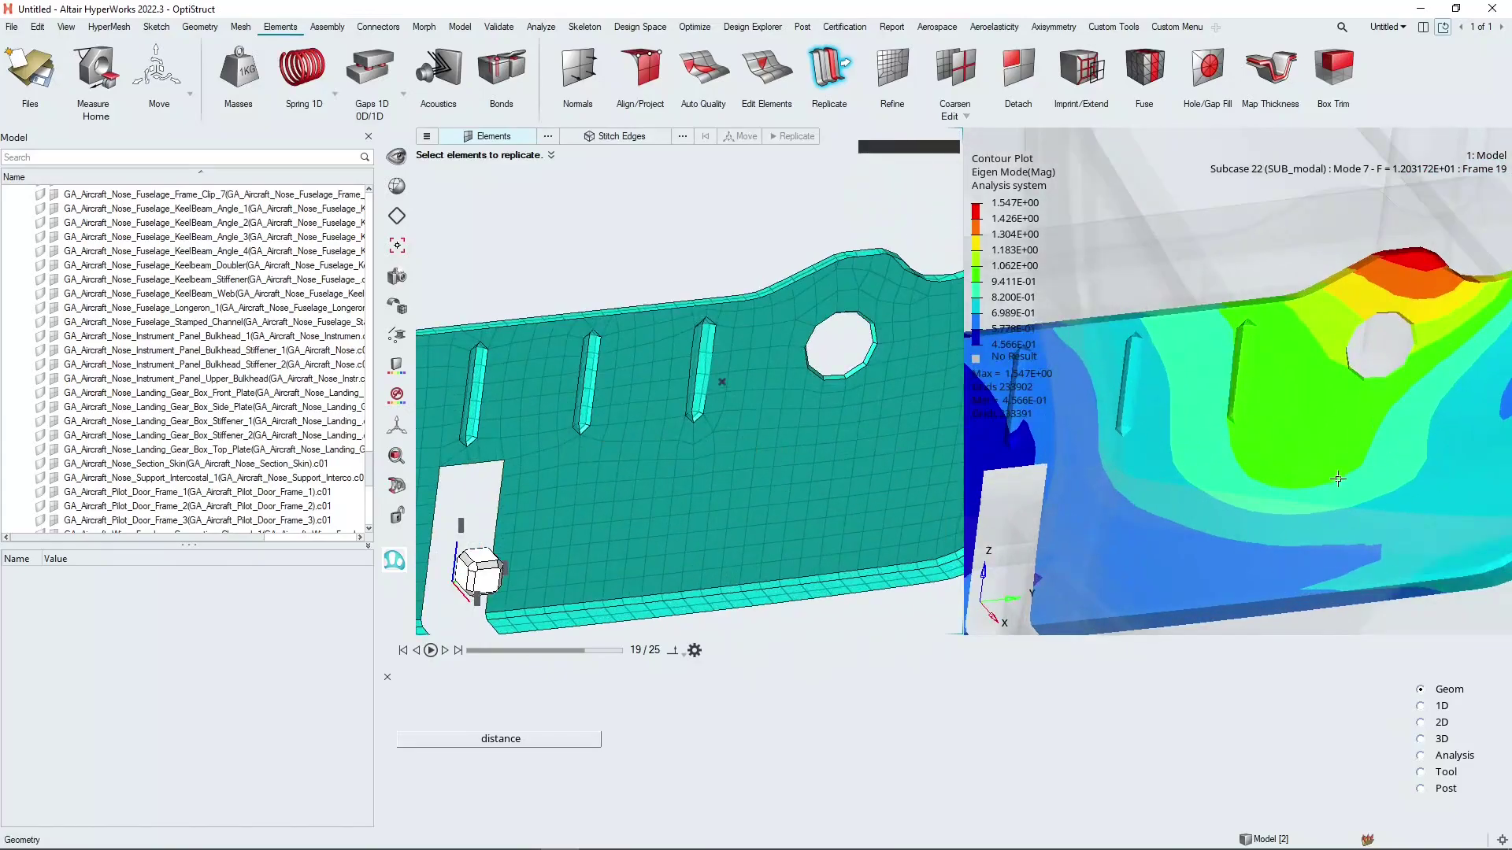
{"action": "mouse_move", "coordinate": [745, 429]}
{"action": "left_mouse_down", "text": "ctrl"}
{"action": "mouse_move", "coordinate": [720, 347]}
{"action": "mouse_move", "coordinate": [741, 420]}
{"action": "mouse_move", "coordinate": [730, 431]}
{"action": "left_mouse_up", "text": "ctrl"}
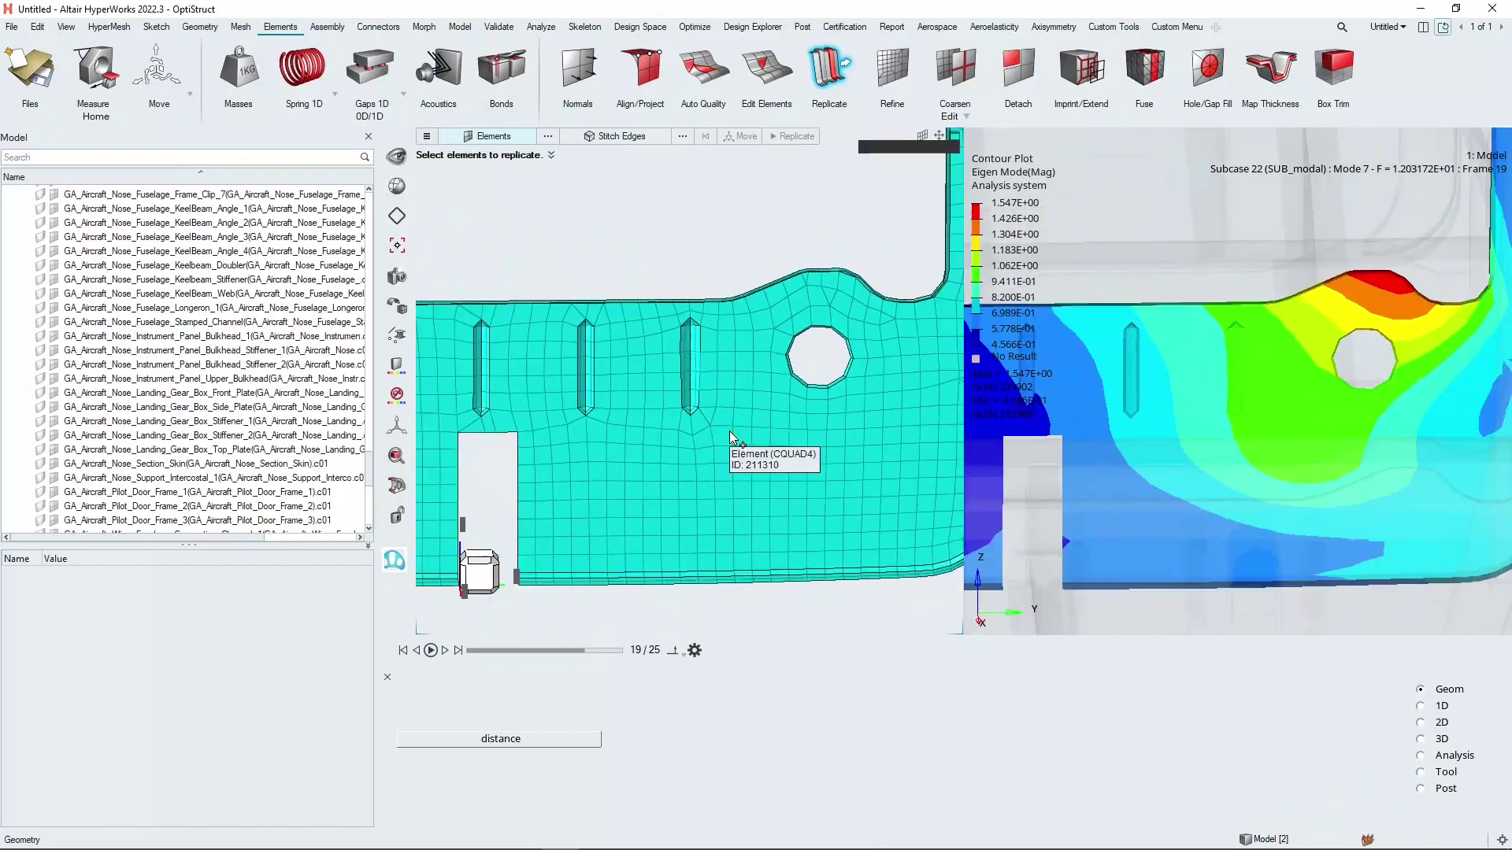
{"action": "scroll", "coordinate": [601, 352], "scroll_direction": "up", "scroll_amount": 3}
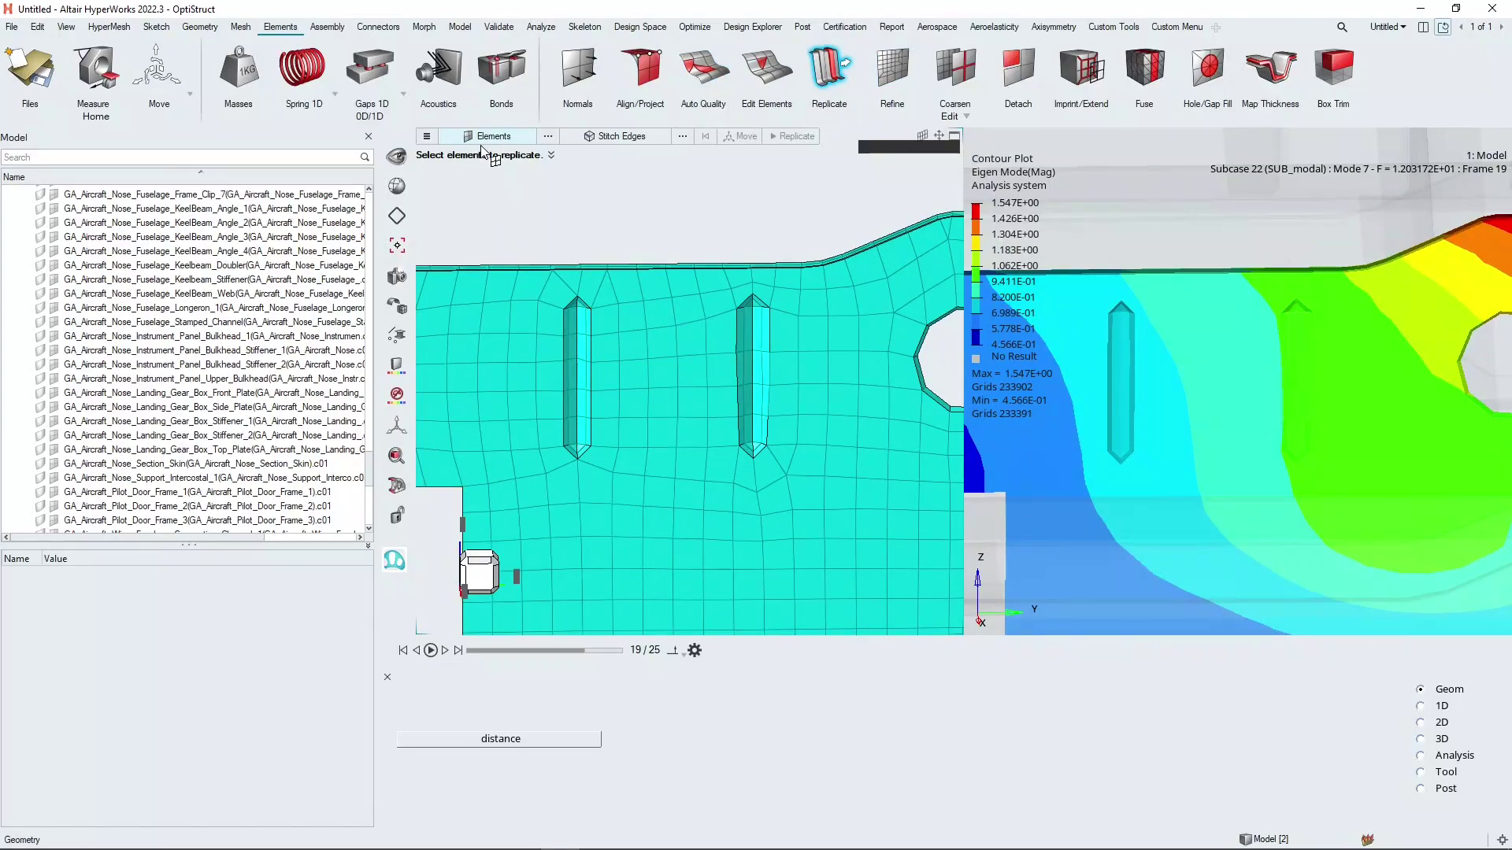
{"action": "scroll", "coordinate": [573, 297], "scroll_direction": "up", "scroll_amount": 2}
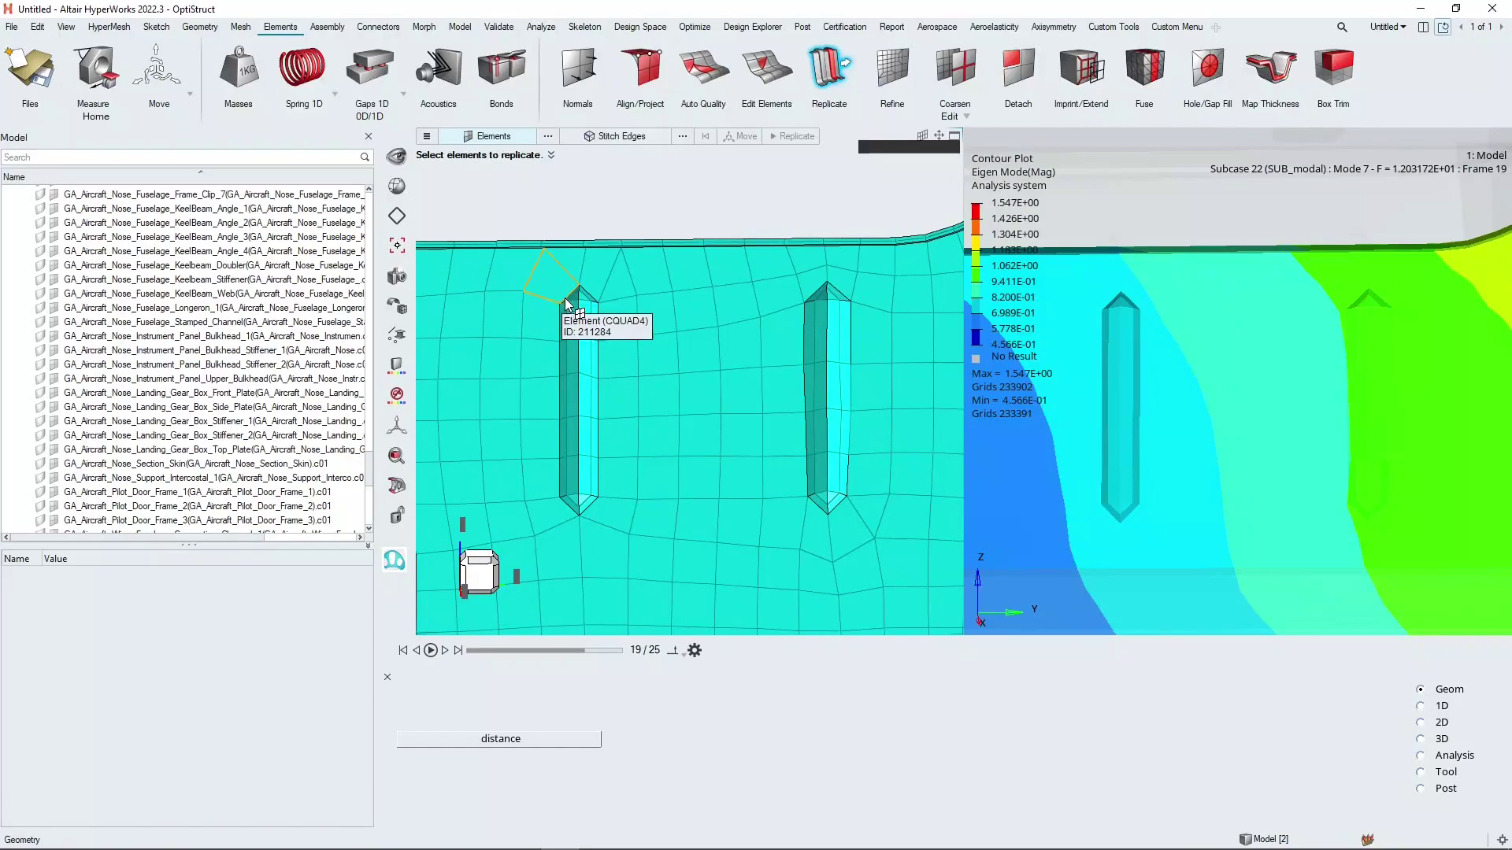
Window-select the 52 elements of two swage beads for replication.
{"action": "left_click_drag", "start_coordinate": [560, 292], "coordinate": [597, 509]}
{"action": "left_click_drag", "start_coordinate": [808, 297], "coordinate": [847, 509]}
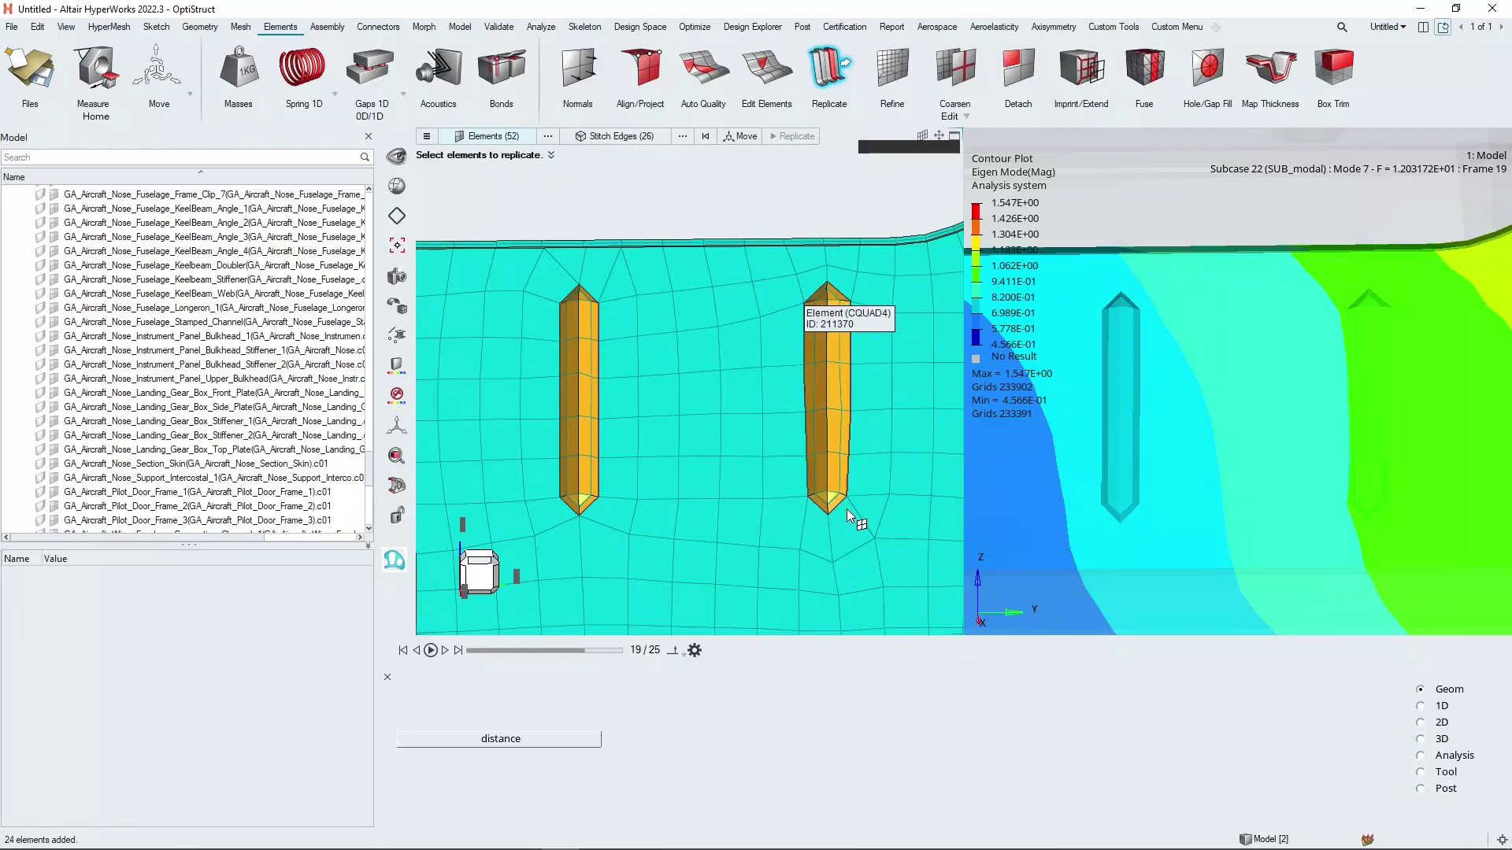
{"action": "scroll", "coordinate": [838, 430], "scroll_direction": "down", "scroll_amount": 3}
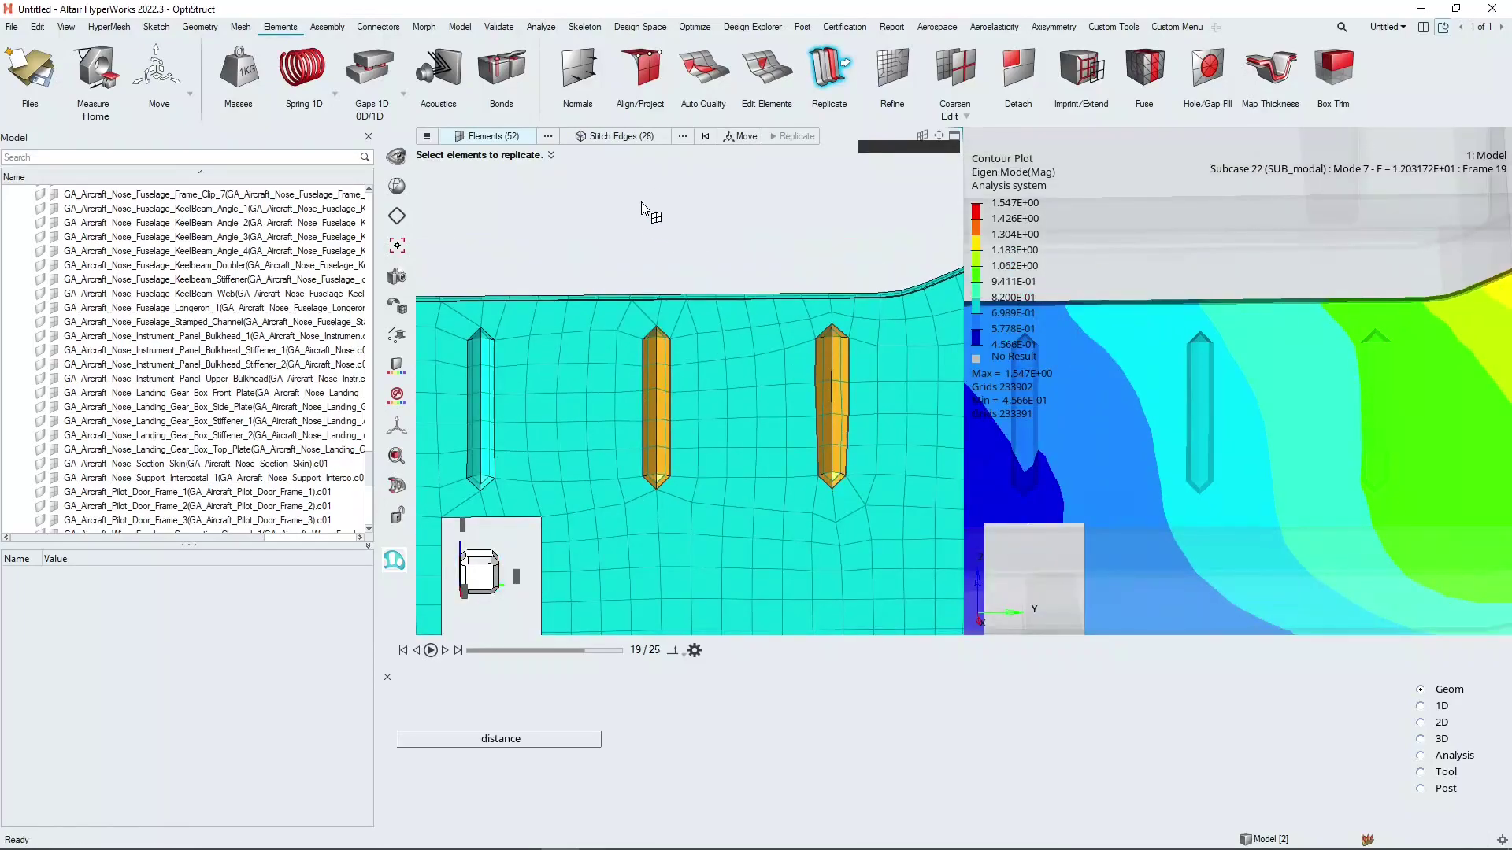
Offset the two swage copies 100 units downward with Z at -2.57, then replicate them.
{"action": "left_click", "coordinate": [745, 137]}
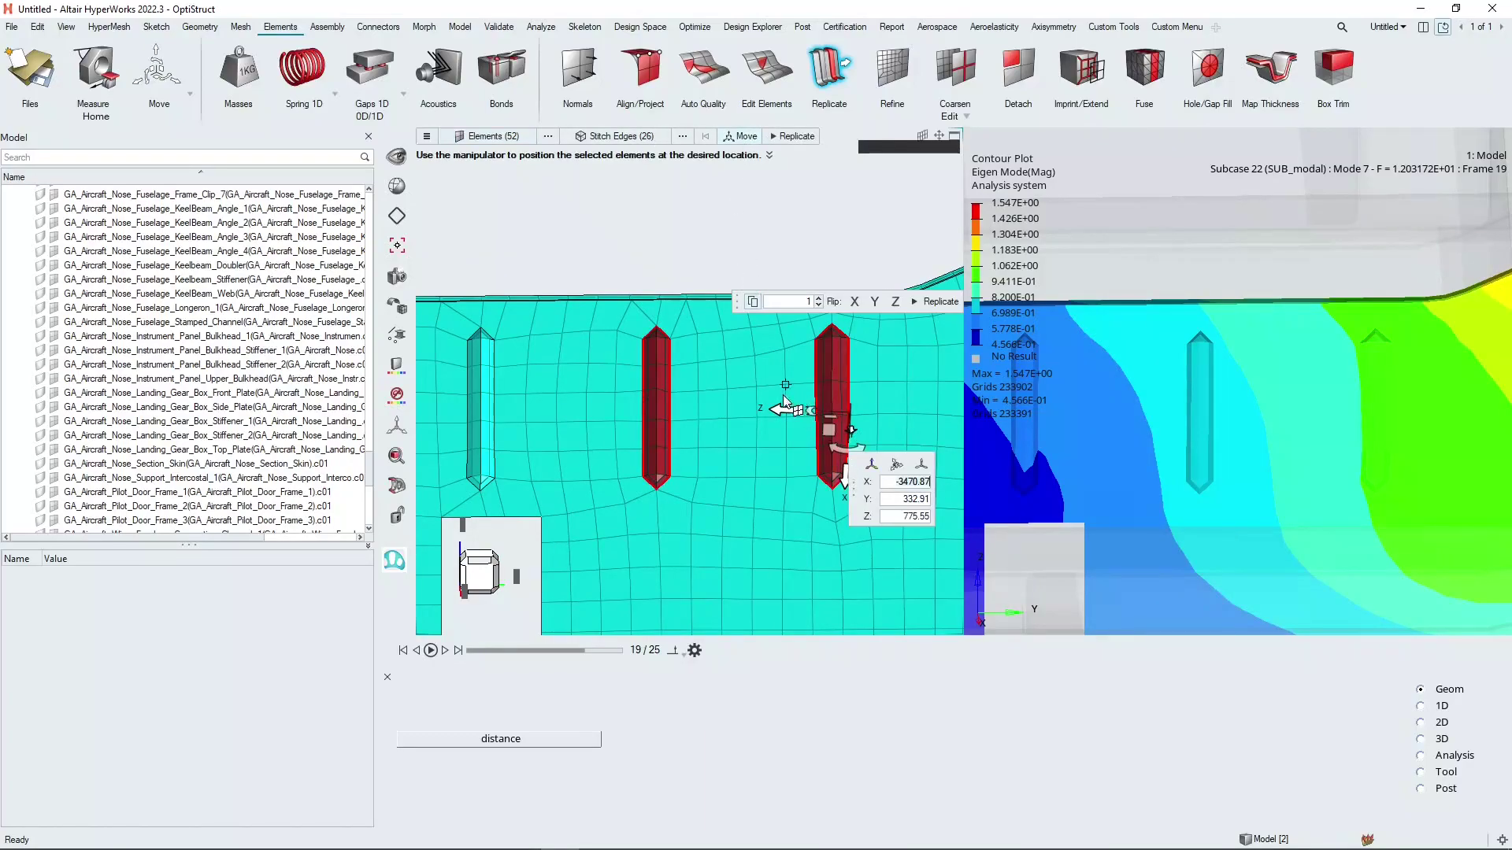
{"action": "middle_click_drag", "start_coordinate": [817, 538], "coordinate": [688, 480]}
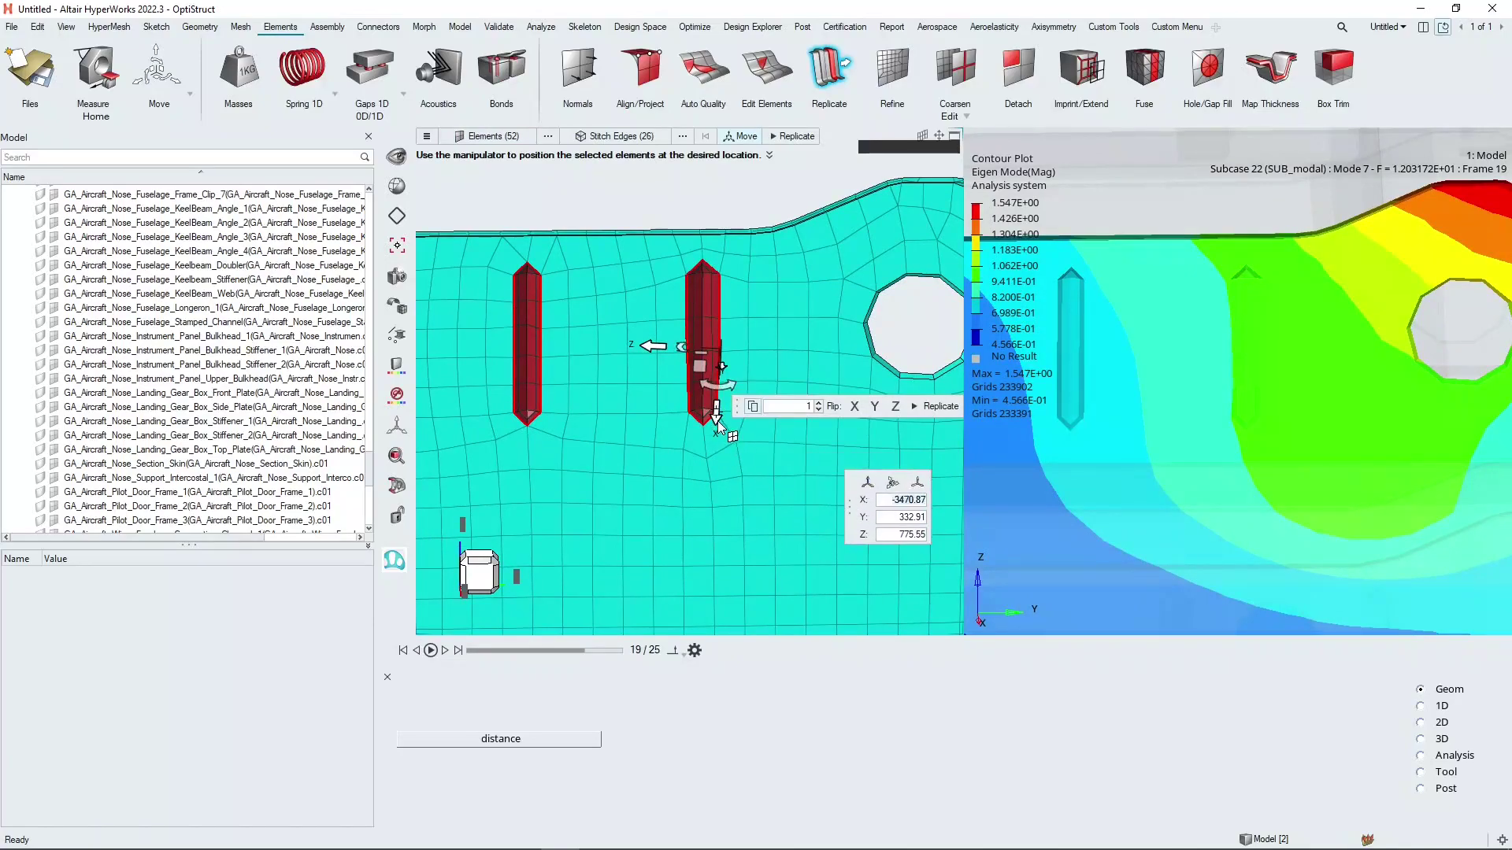
{"action": "left_click_drag", "start_coordinate": [715, 415], "coordinate": [734, 546]}
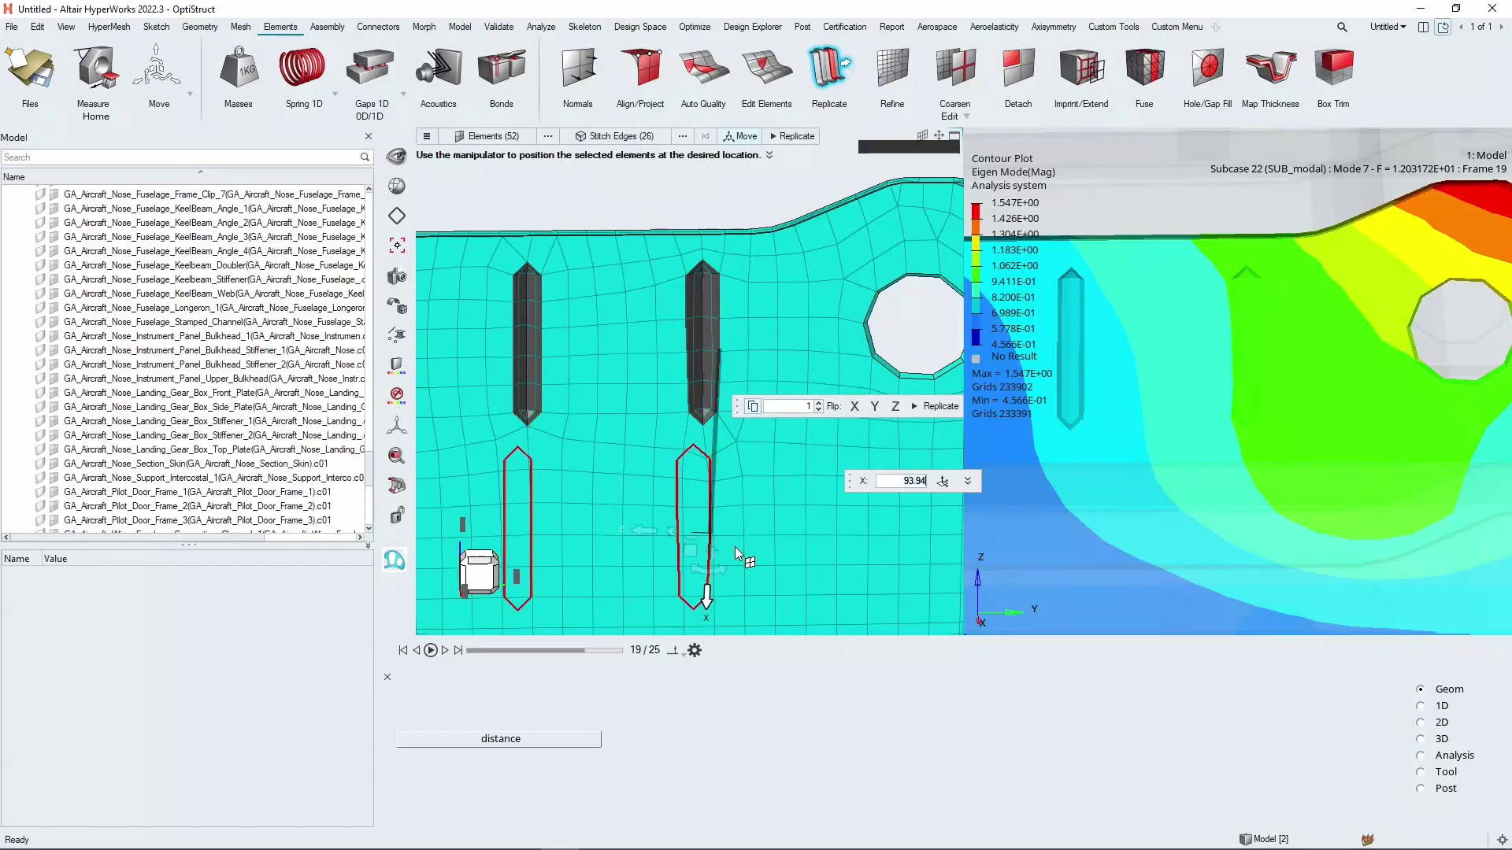
{"action": "middle_click_drag", "start_coordinate": [735, 547], "coordinate": [782, 439]}
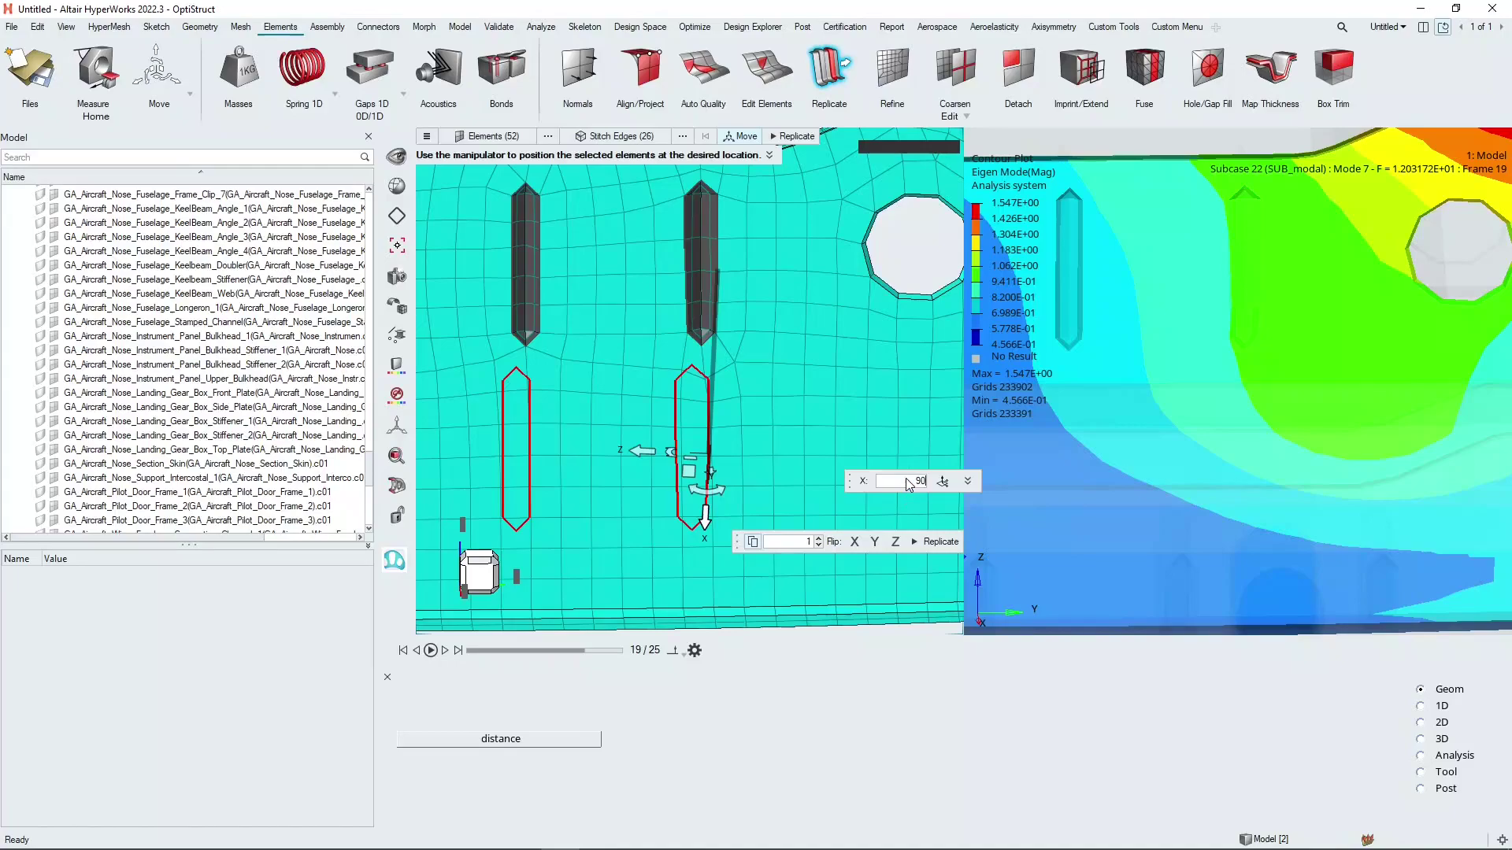
{"action": "key", "text": "Return"}
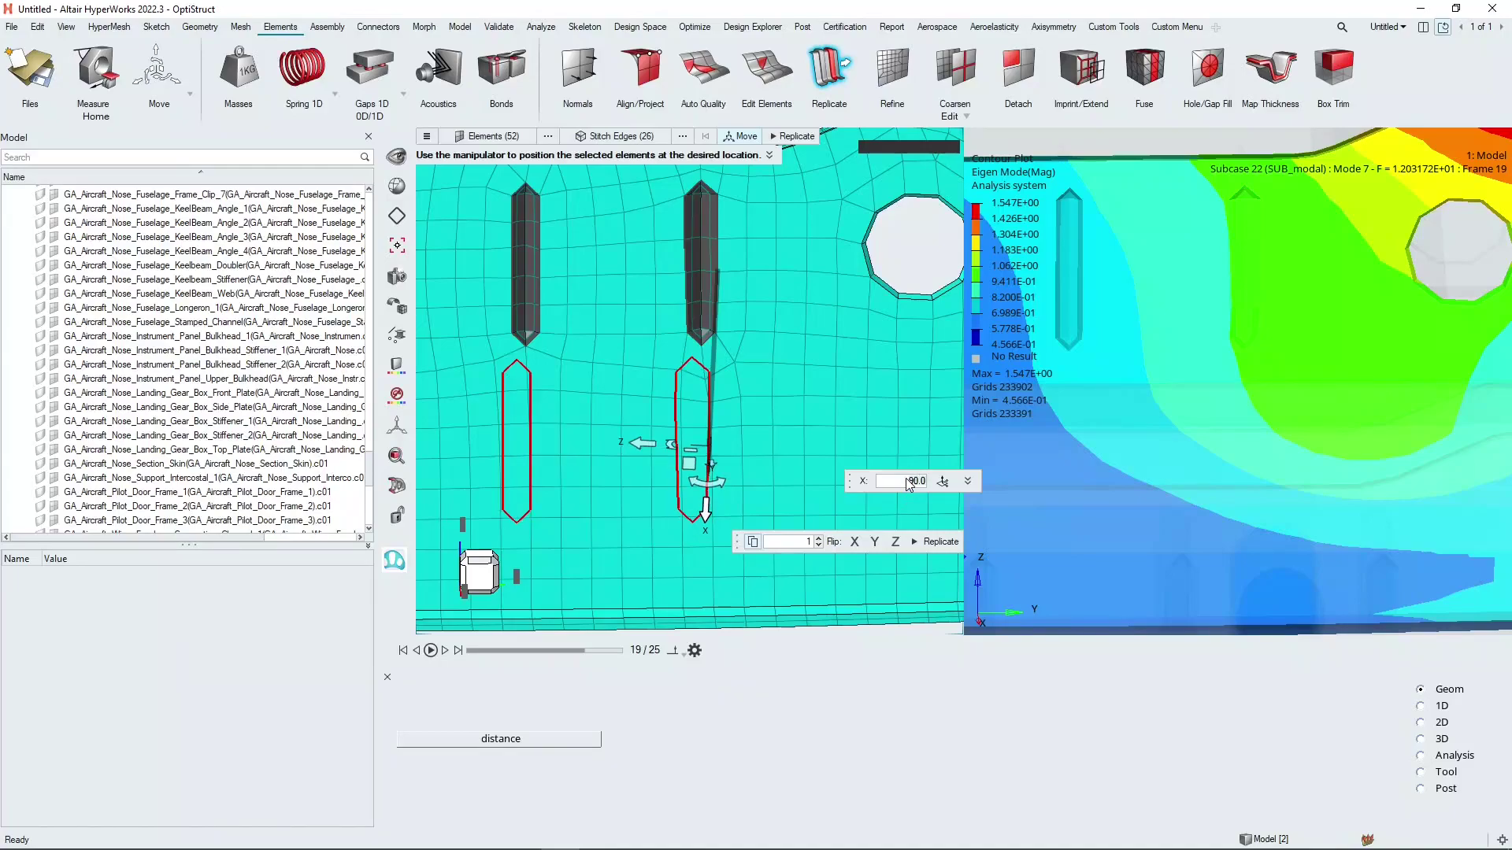
{"action": "type", "text": "100"}
{"action": "key", "text": "Return"}
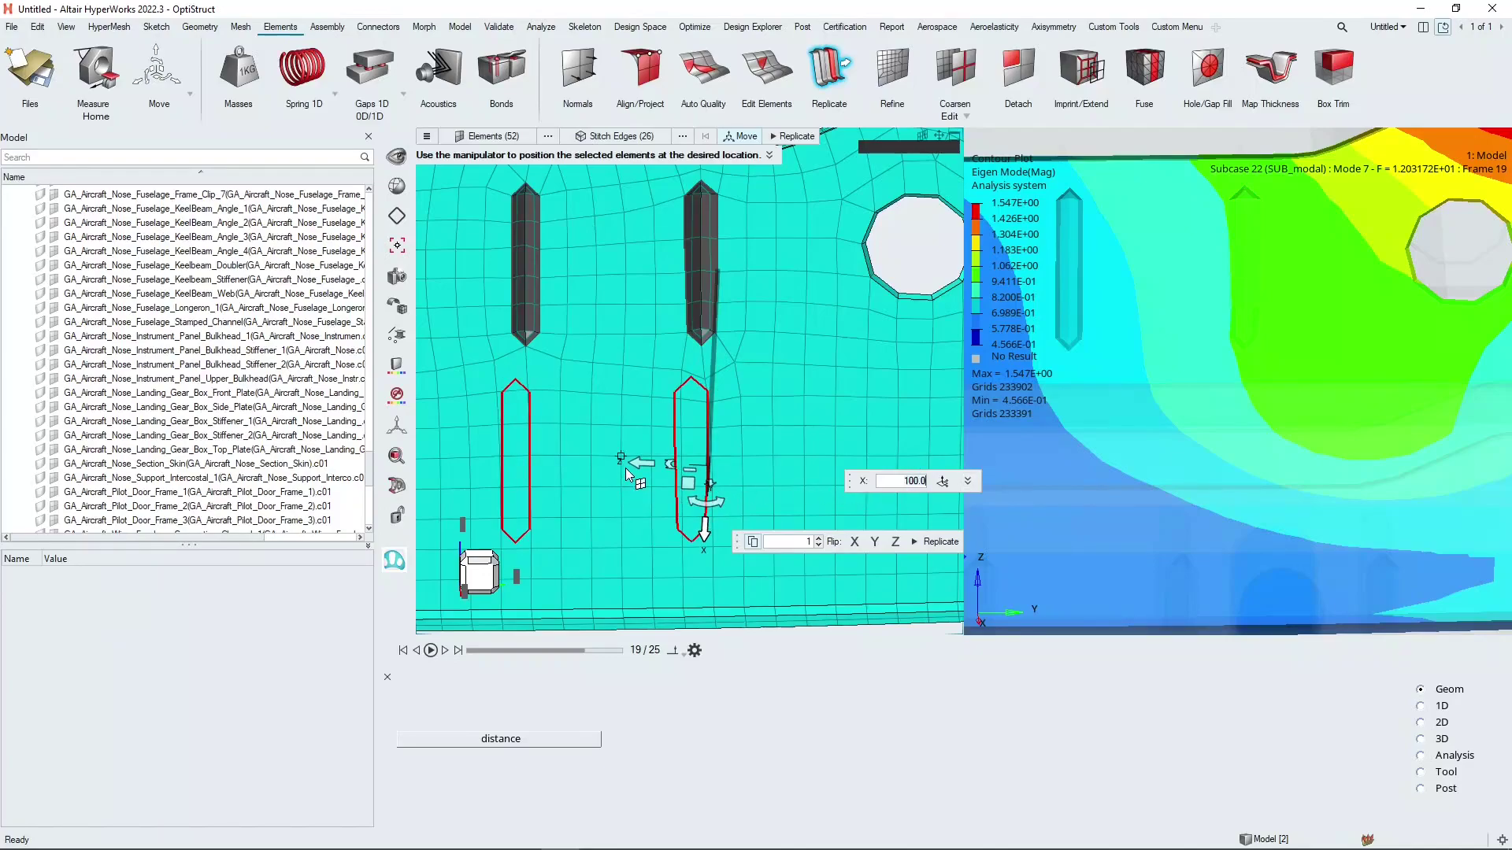
{"action": "left_click_drag", "start_coordinate": [636, 467], "coordinate": [716, 477]}
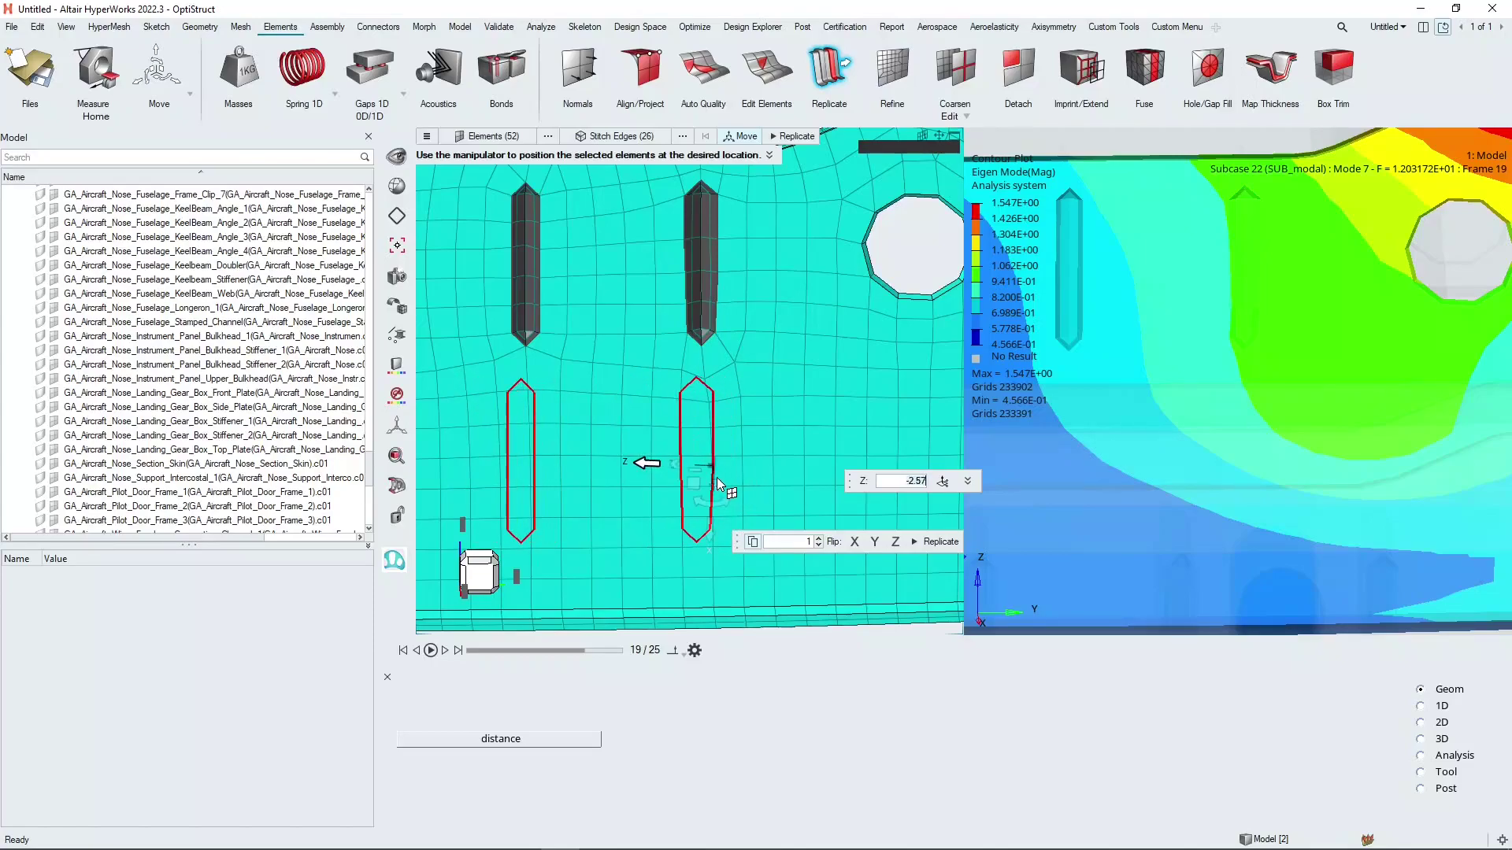
{"action": "left_click", "coordinate": [940, 543]}
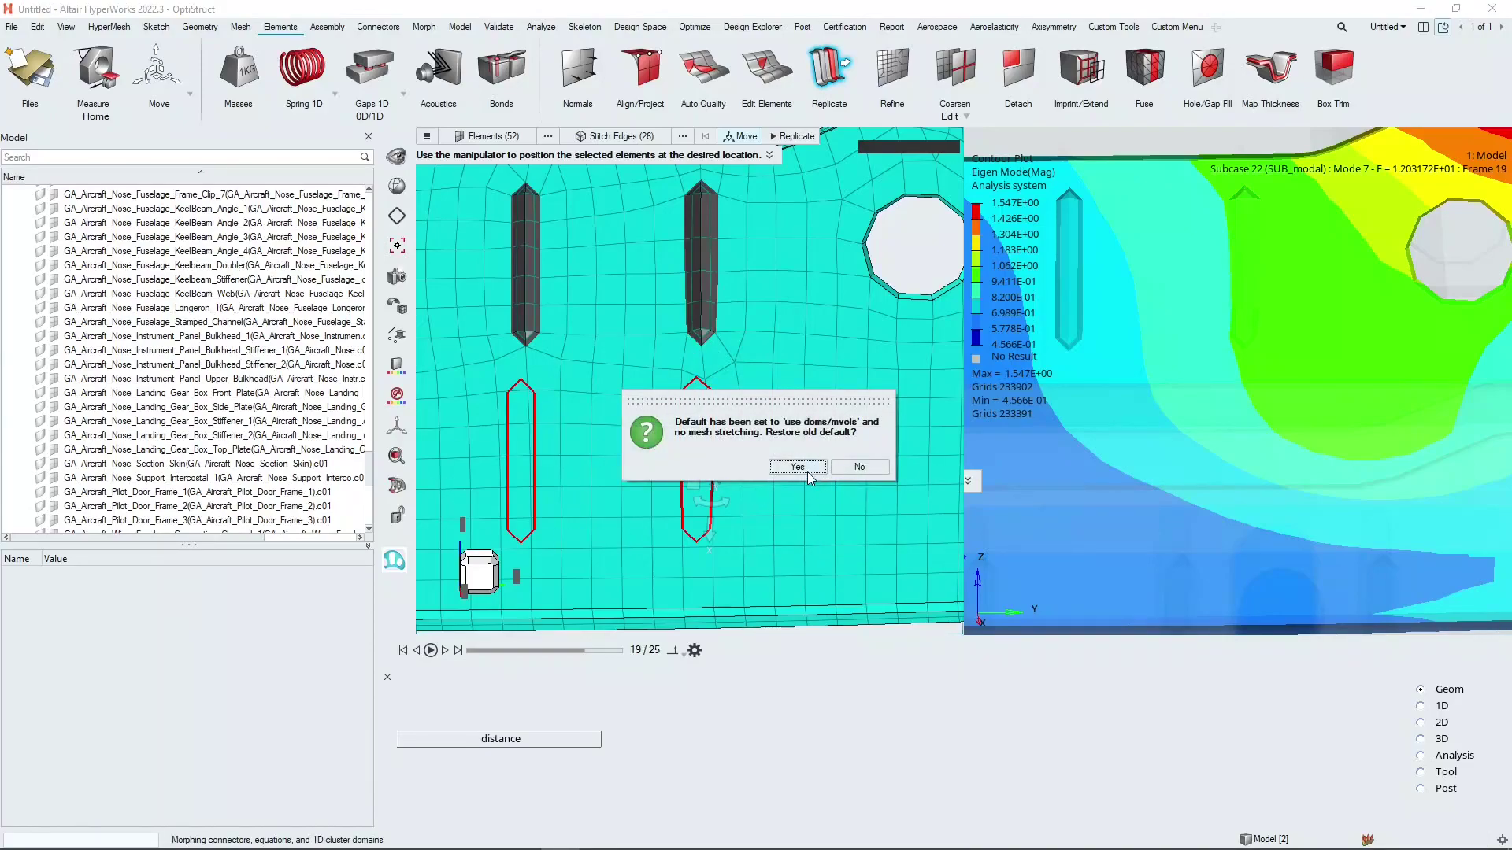
Accept restoring the previous morphing default, then inspect the remeshed replicated swages obliquely.
{"action": "left_click", "coordinate": [806, 471]}
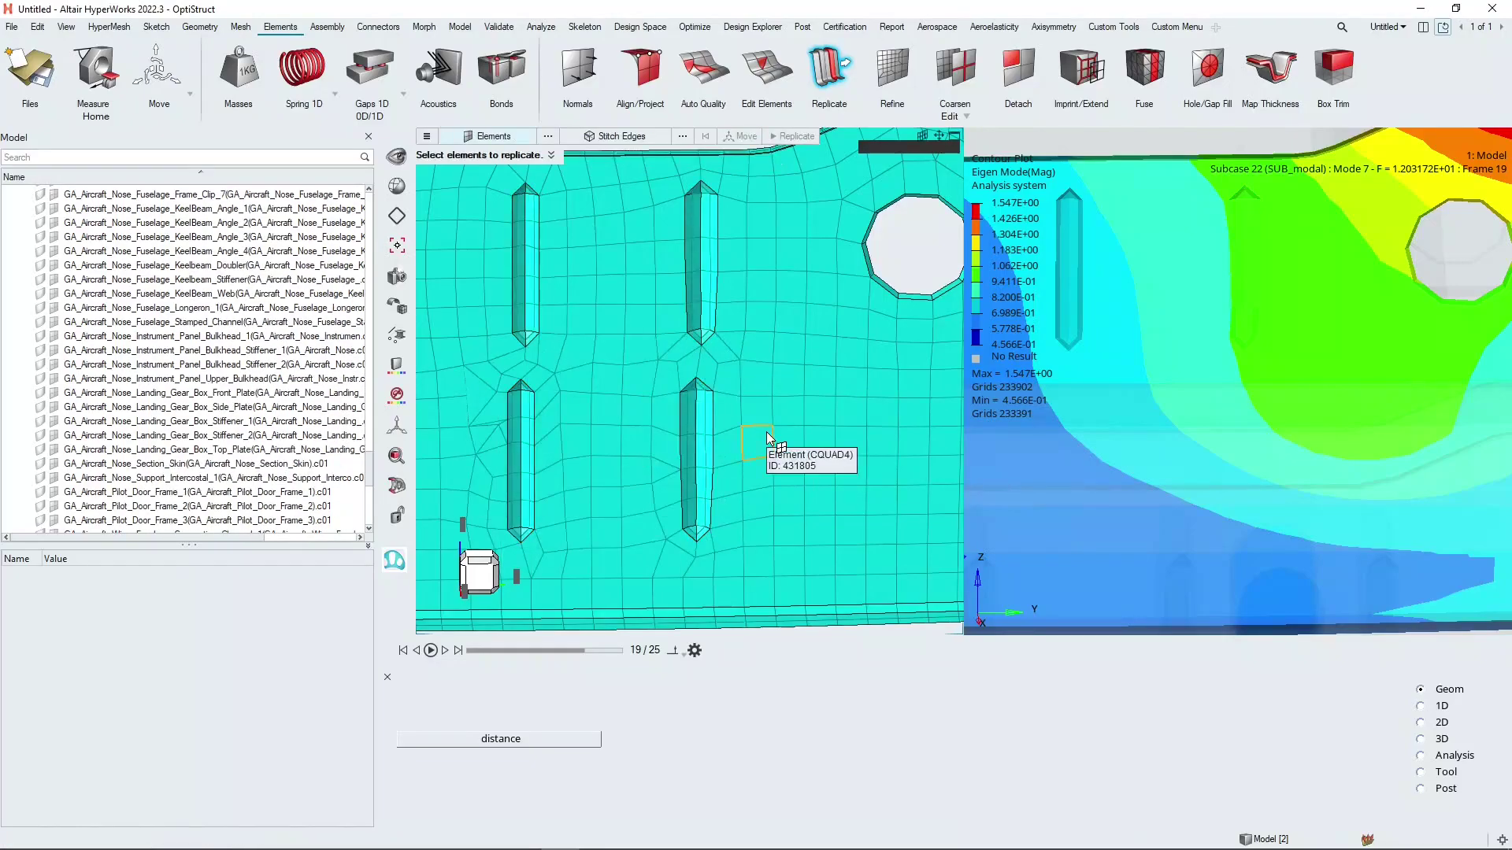
{"action": "scroll", "coordinate": [763, 441], "scroll_direction": "down", "scroll_amount": 3}
{"action": "left_click_drag", "start_coordinate": [717, 504], "coordinate": [644, 478], "text": "ctrl"}
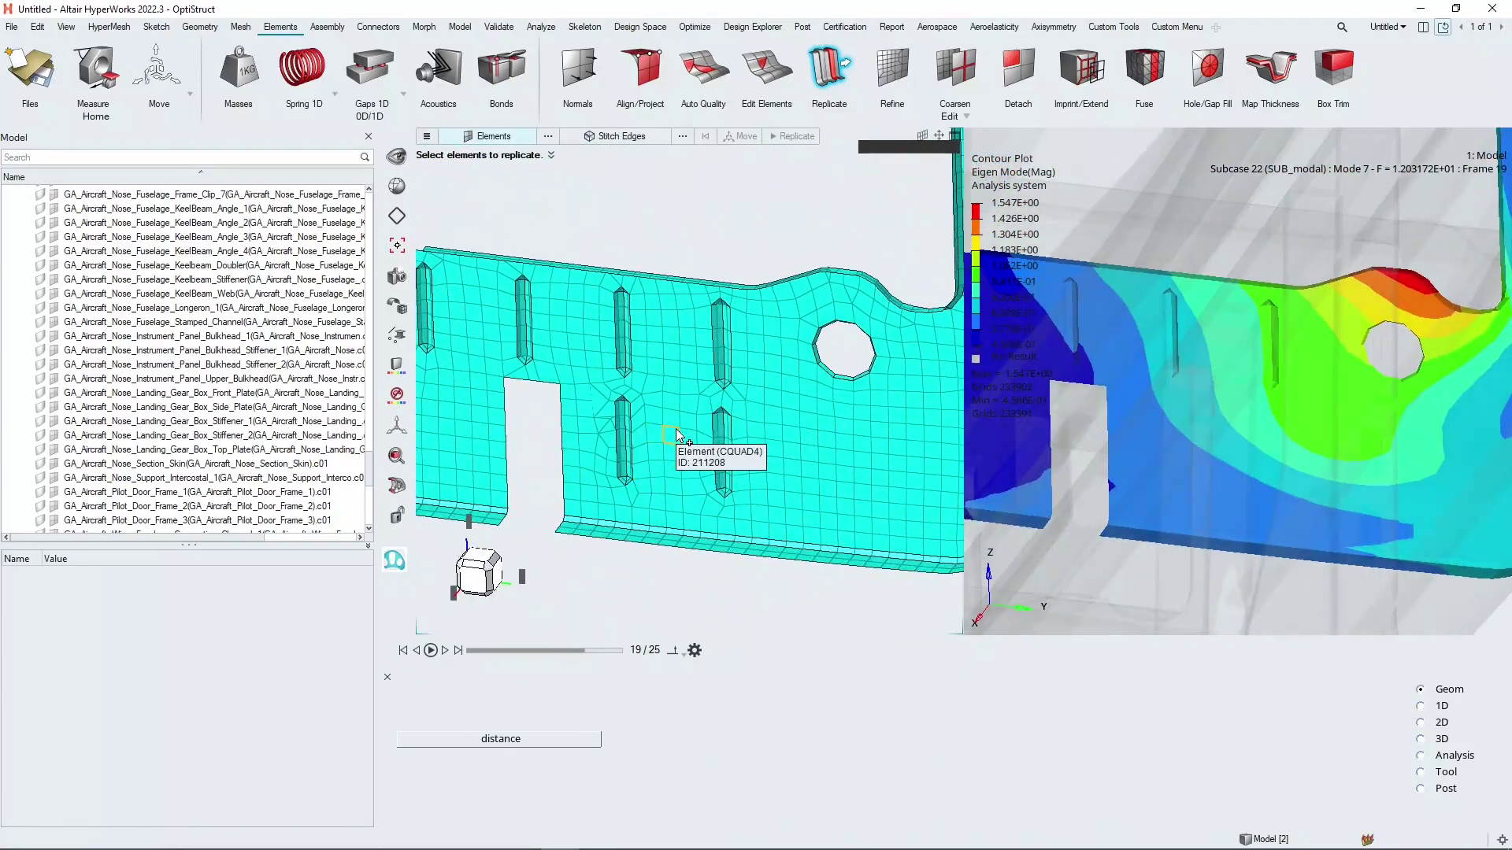
{"action": "scroll", "coordinate": [646, 469], "scroll_direction": "up", "scroll_amount": 2}
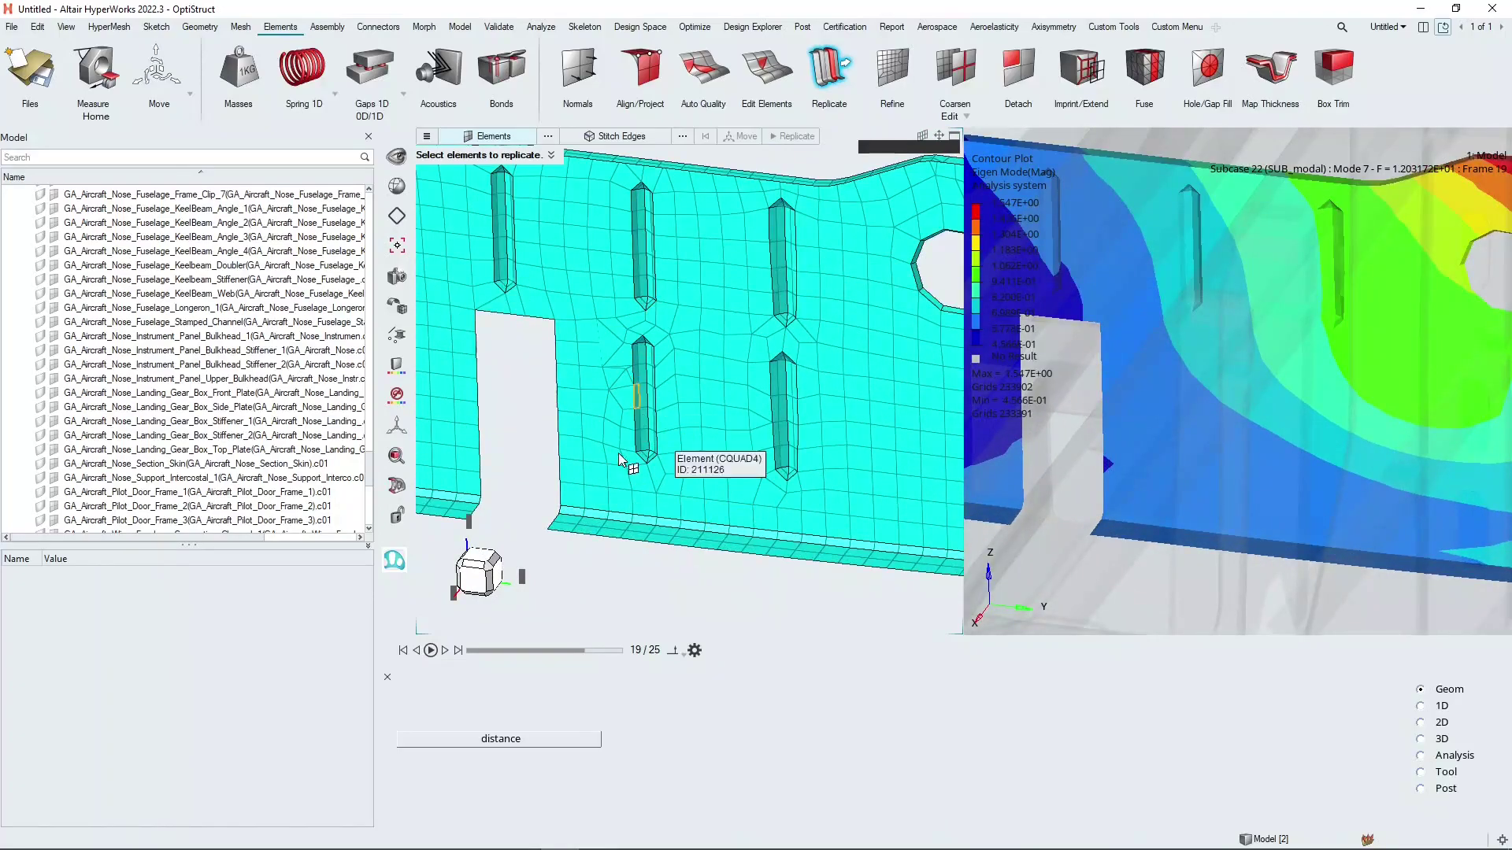
{"action": "scroll", "coordinate": [669, 523], "scroll_direction": "down", "scroll_amount": 3}
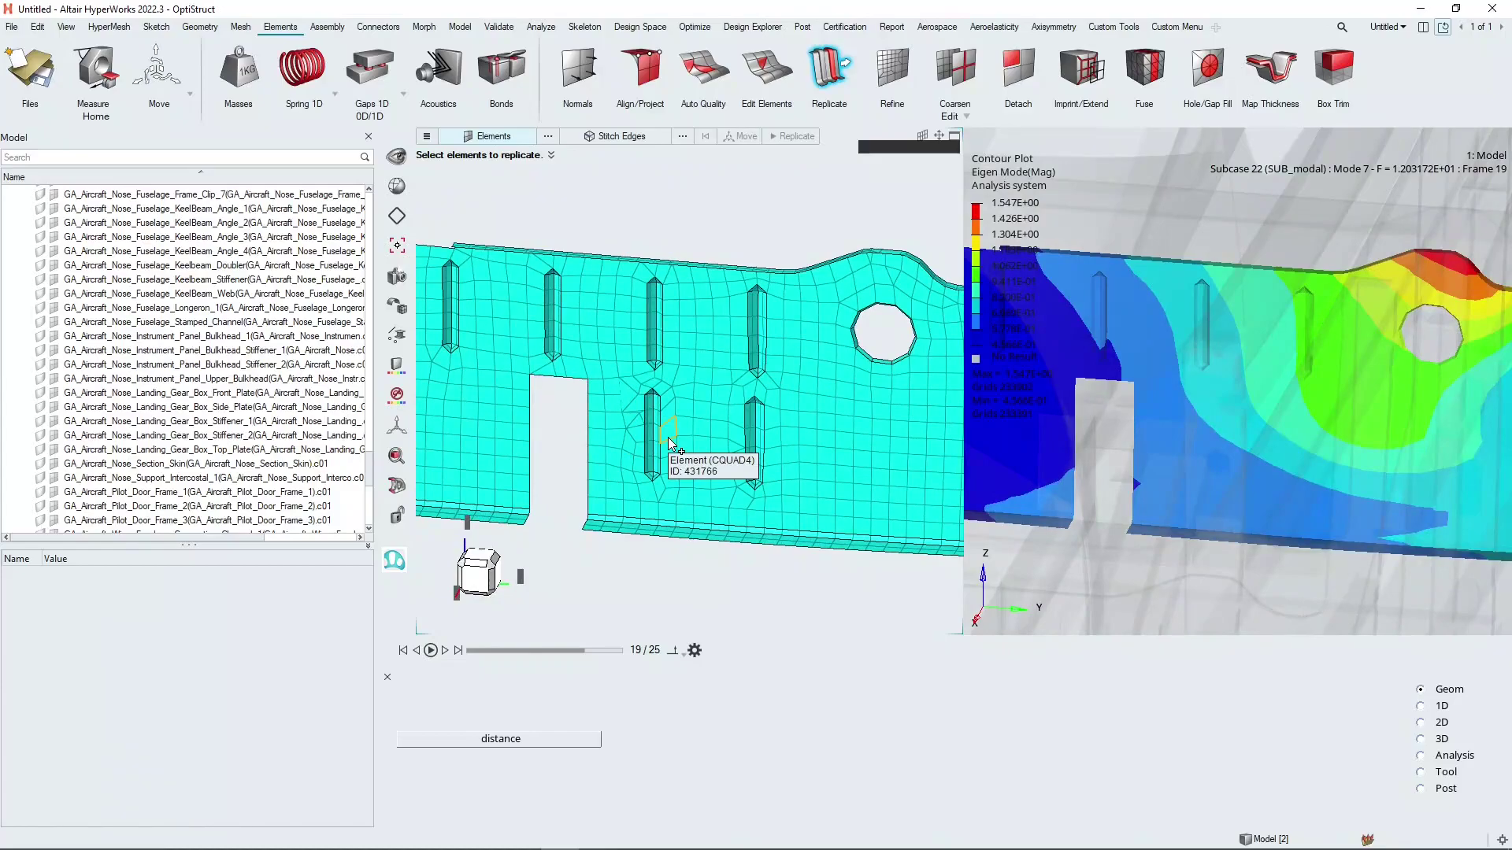
{"action": "scroll", "coordinate": [668, 437], "scroll_direction": "down", "scroll_amount": 3}
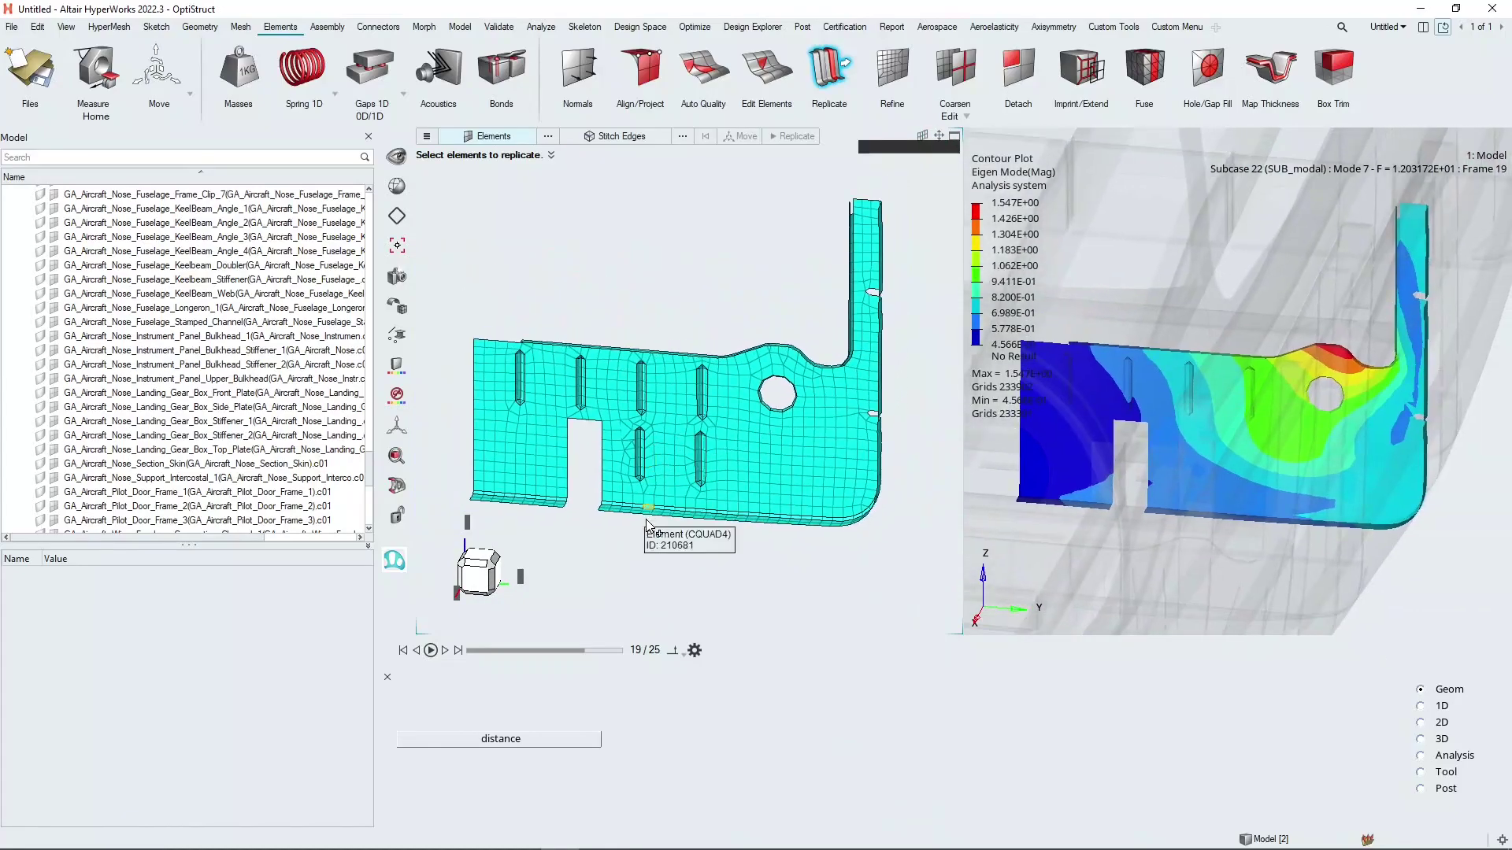
{"action": "middle_click_drag", "start_coordinate": [648, 526], "coordinate": [660, 537]}
{"action": "middle_click_drag", "start_coordinate": [733, 441], "coordinate": [725, 398]}
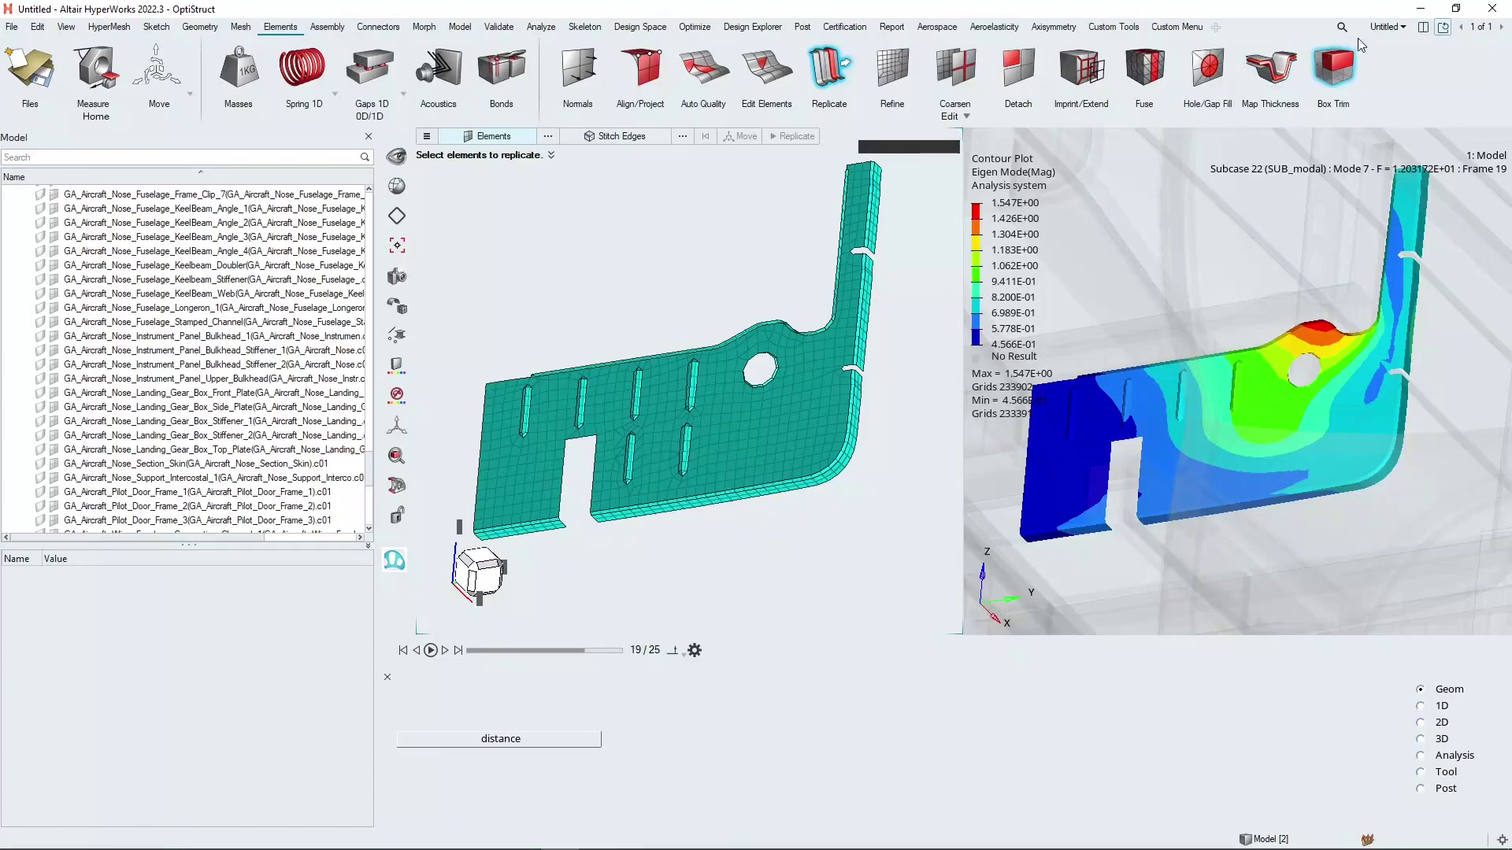
Switch to the single-window layout showing the whole fuselage model.
{"action": "left_click", "coordinate": [1424, 28]}
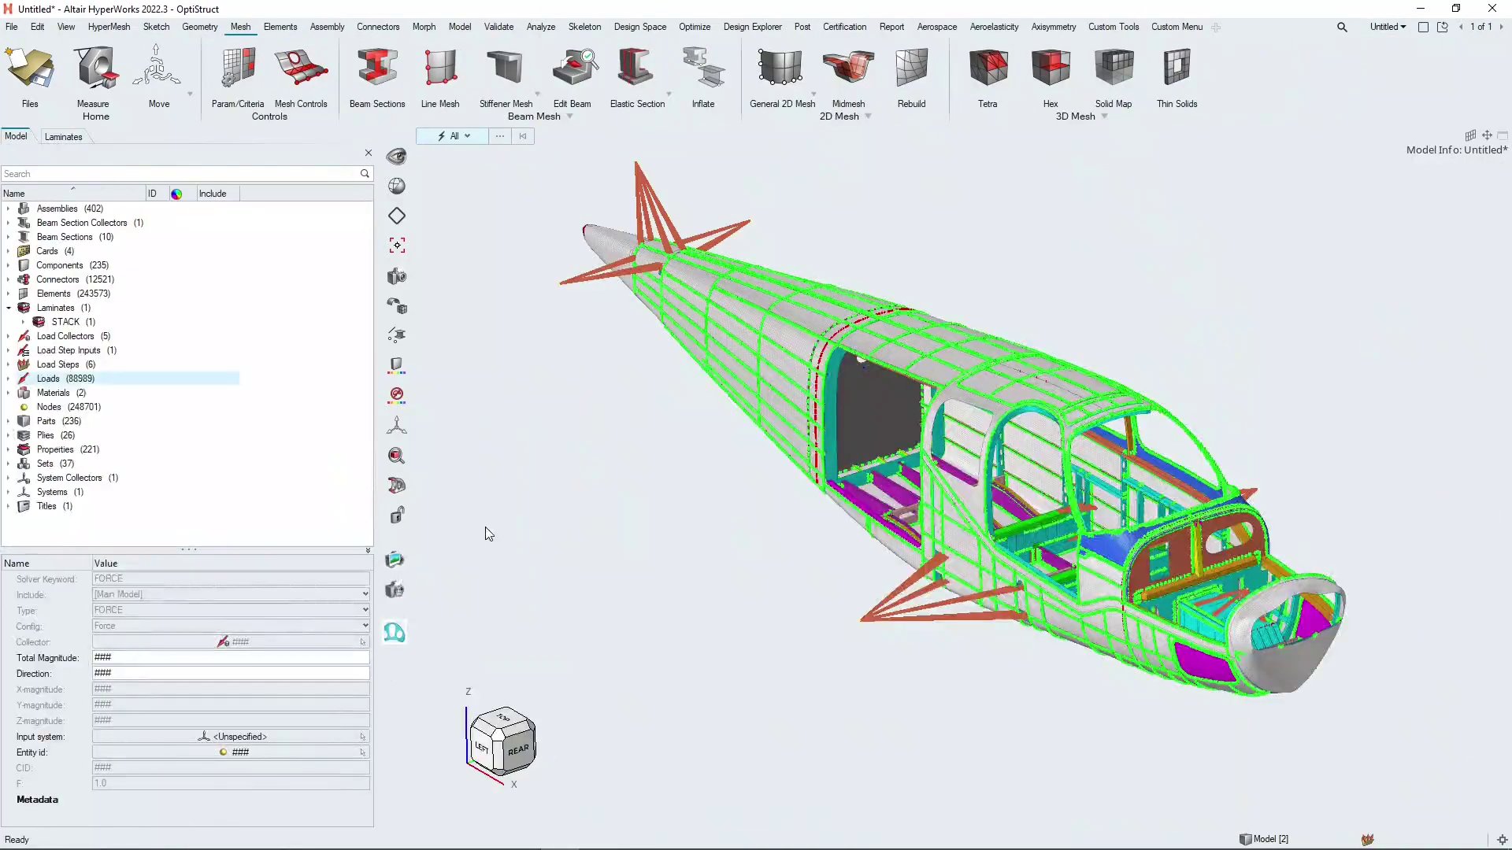